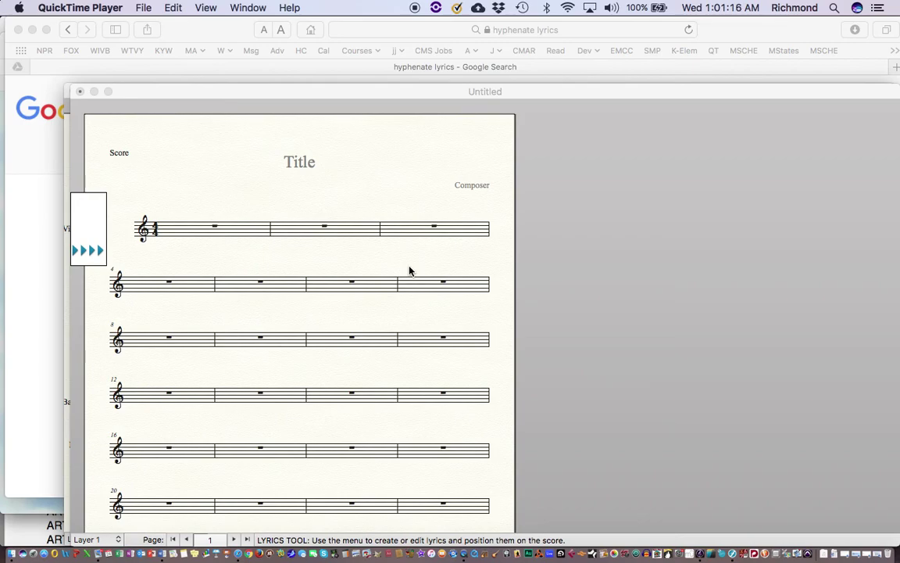
- Switch to Safari and bring the window with the Abide with Me hymn page to the front
key(super+Tab)
click(412, 270)
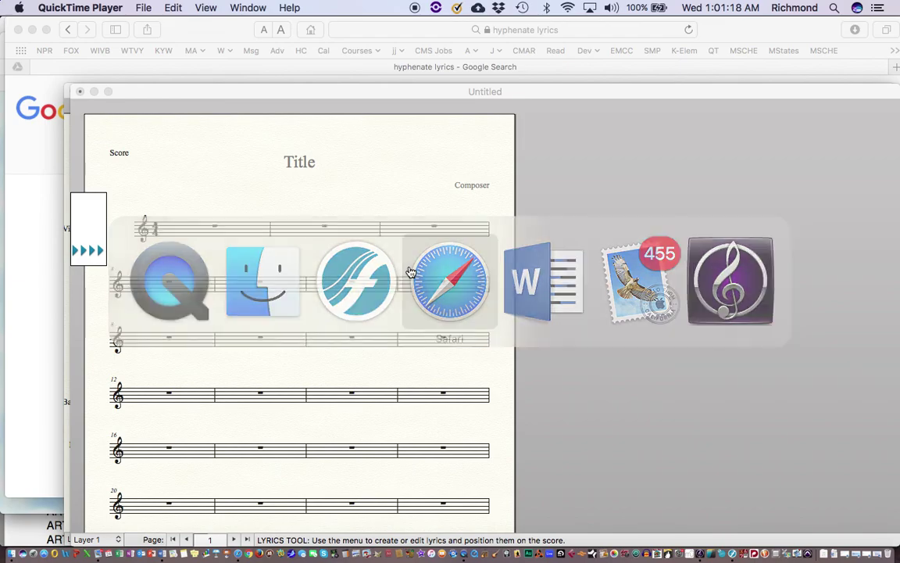
click(346, 8)
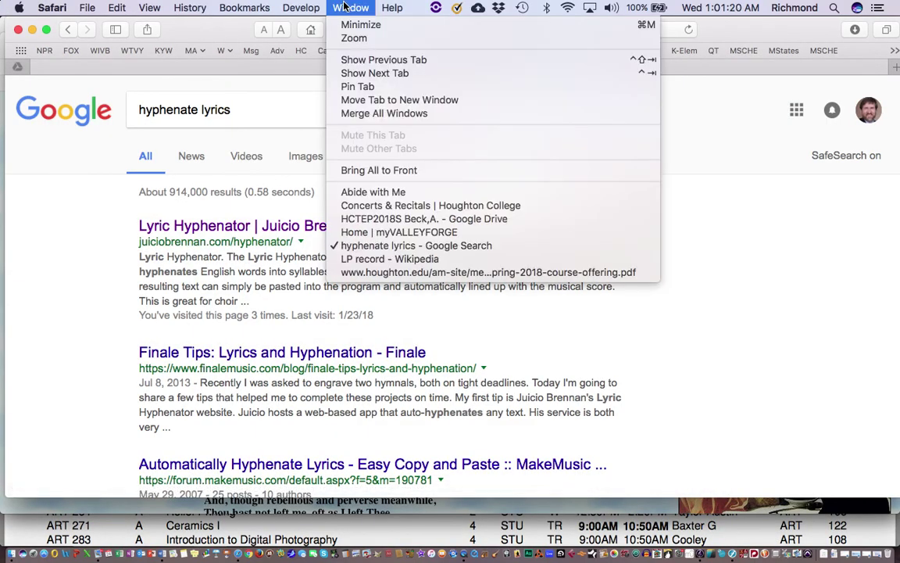
click(369, 191)
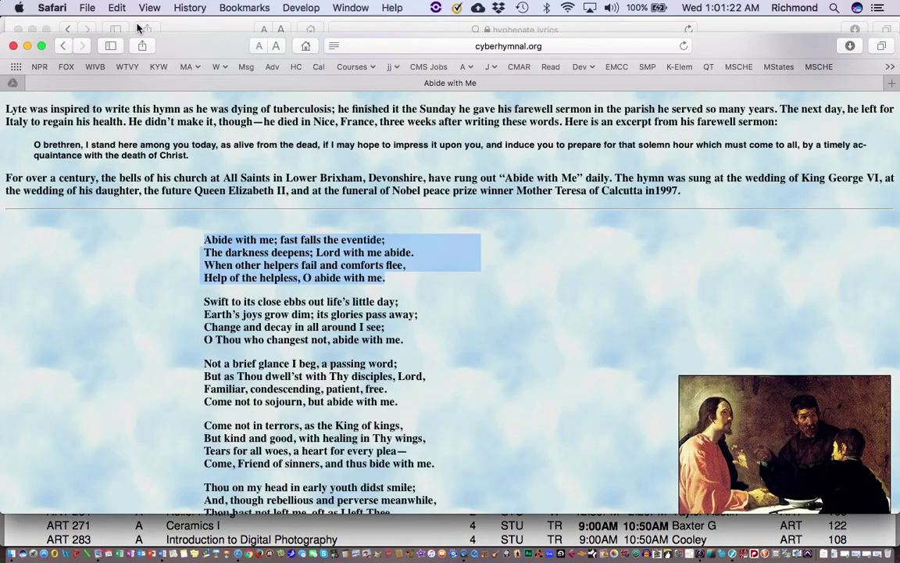
- Return from the hymn page to the CyberHymnal home page at cyberhymnal.org
click(64, 45)
click(63, 45)
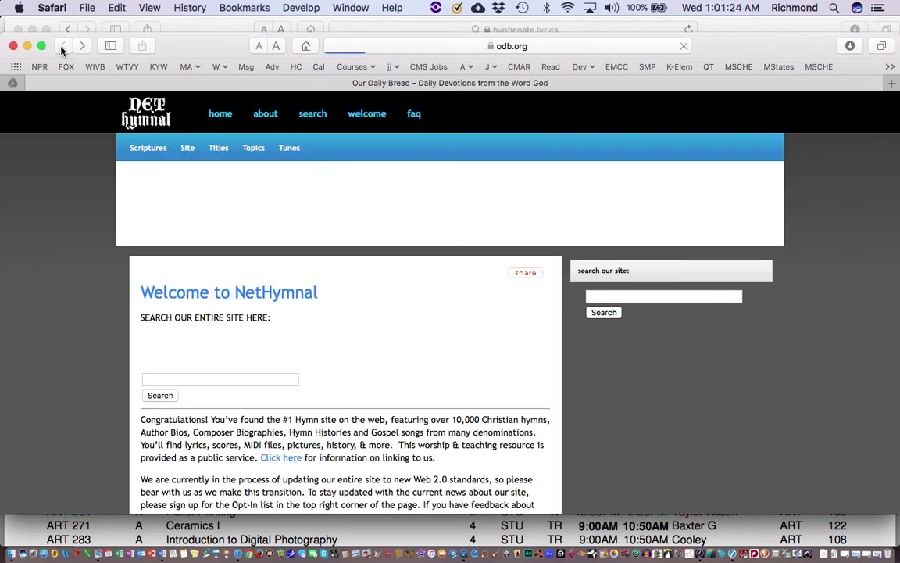
click(63, 46)
click(82, 45)
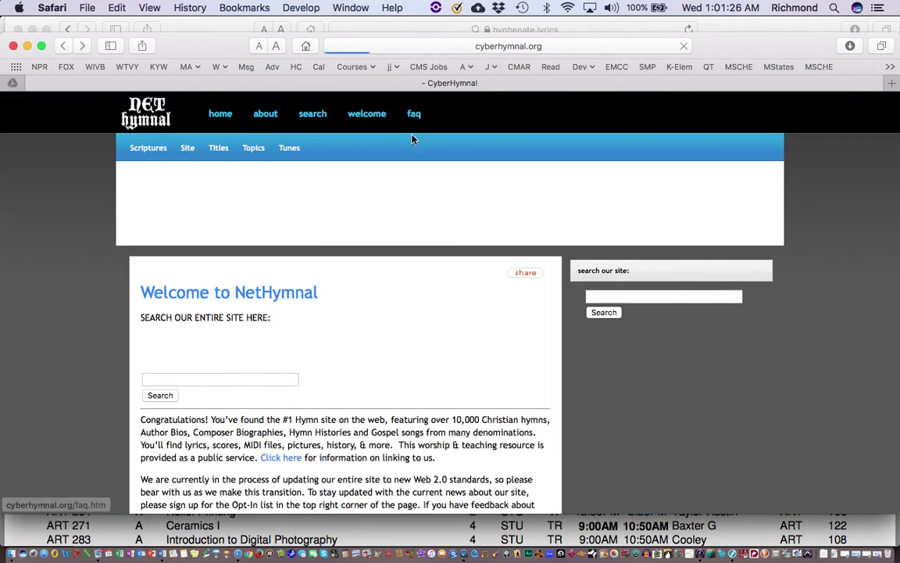
click(486, 44)
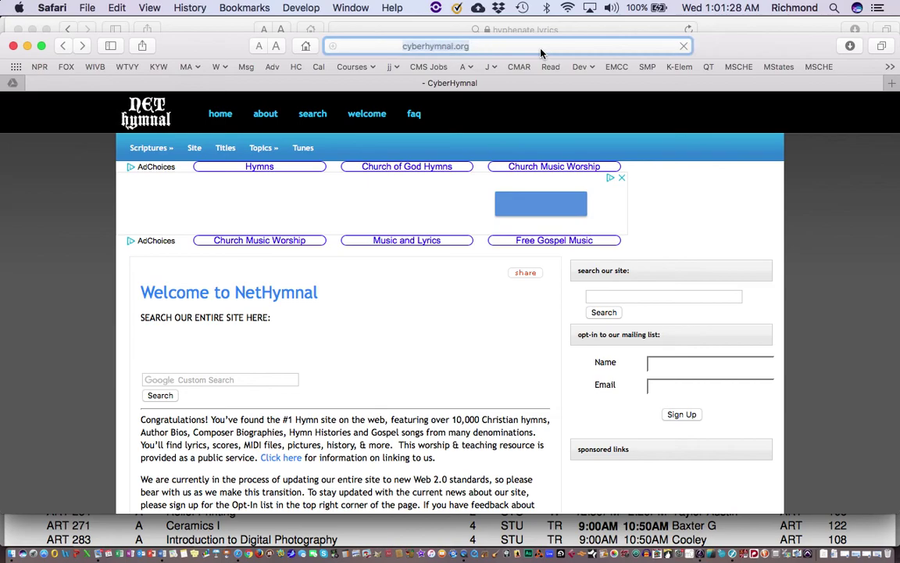
click(266, 323)
- Find the hymn Abide with Me in the list of titles starting with A and open its page
scroll(298, 291, down, 5)
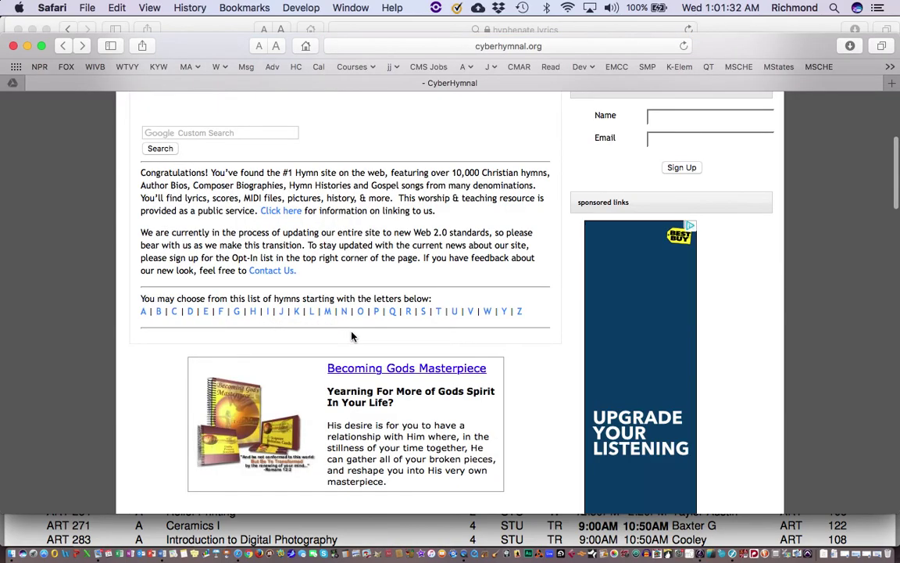
scroll(353, 336, down, 3)
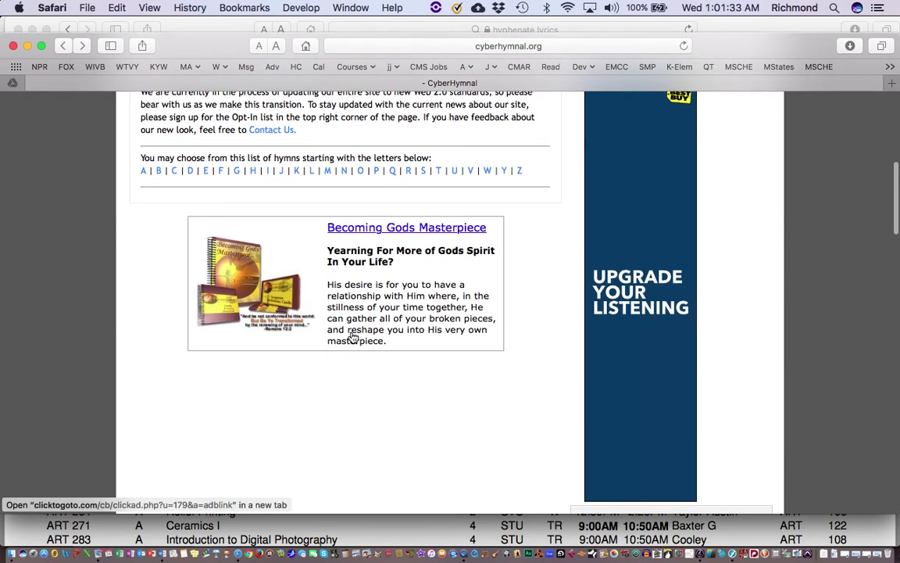
click(144, 174)
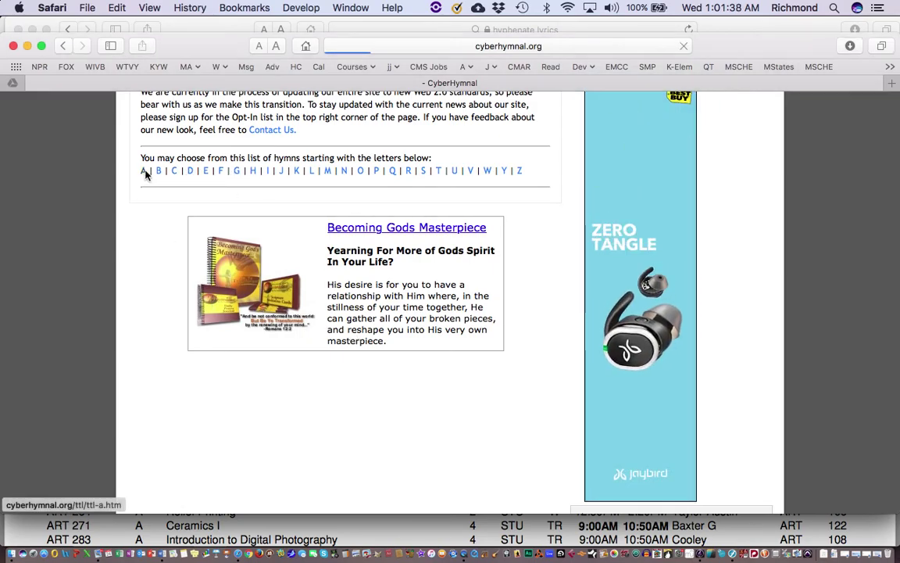
scroll(392, 323, down, 5)
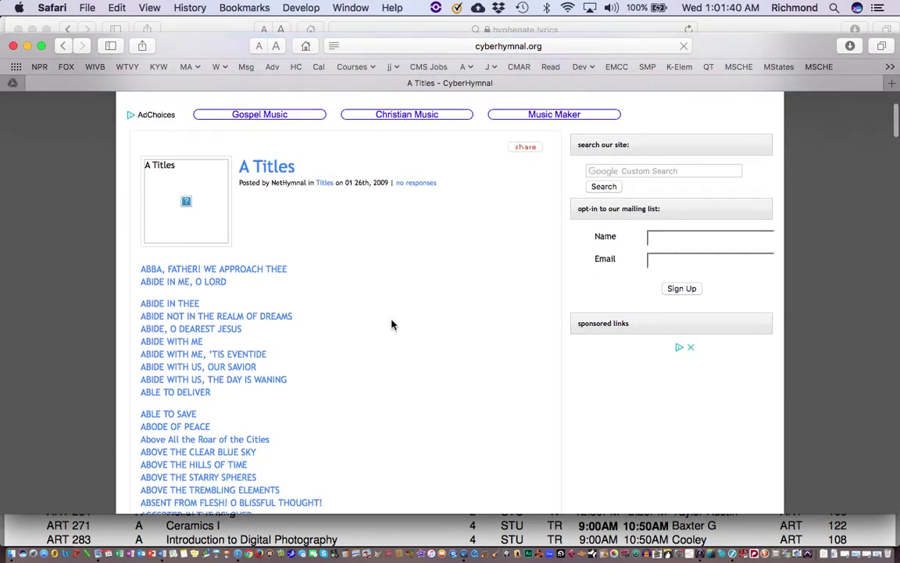
scroll(392, 323, down, 2)
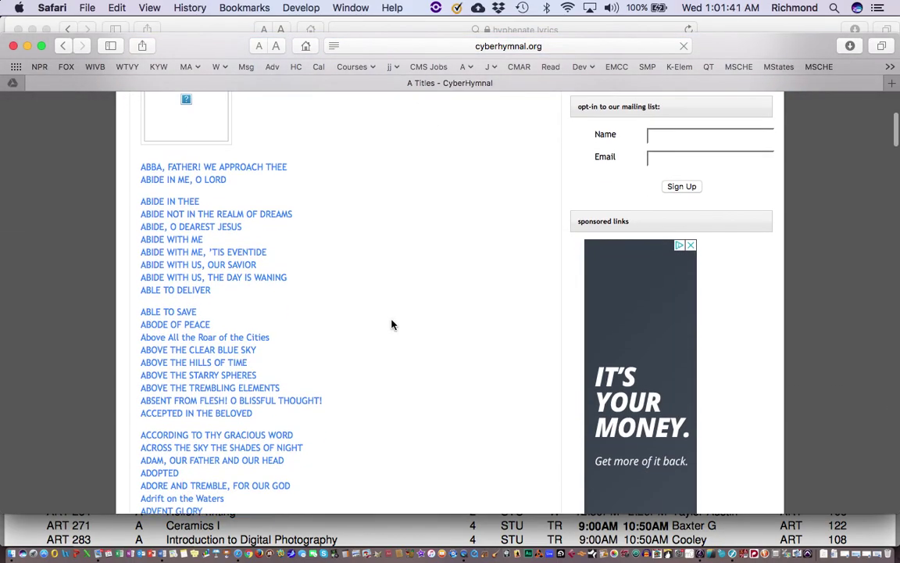
click(178, 241)
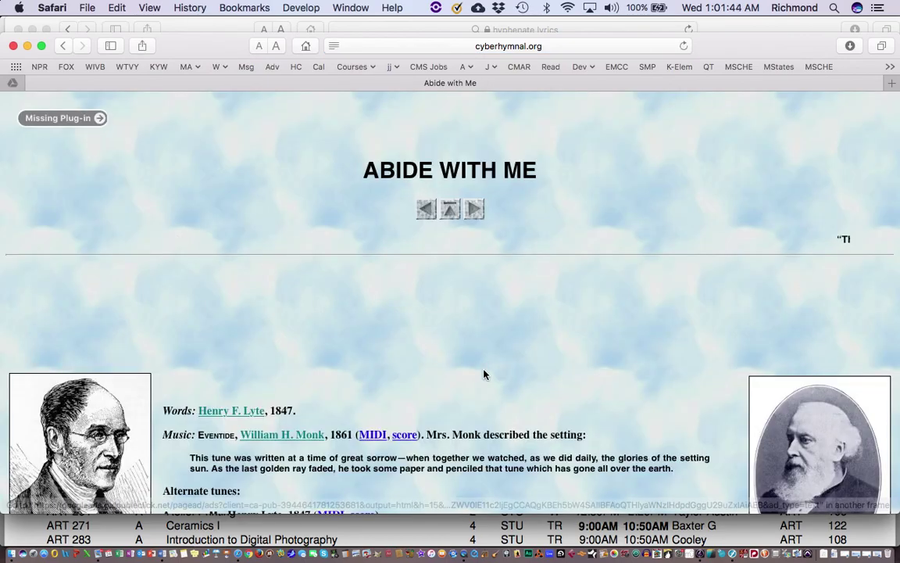
- Examine the Abide with Me page for its music credits, MIDI and score links, alternate tunes and lyrics
scroll(484, 374, down, 6)
scroll(488, 406, up, 4)
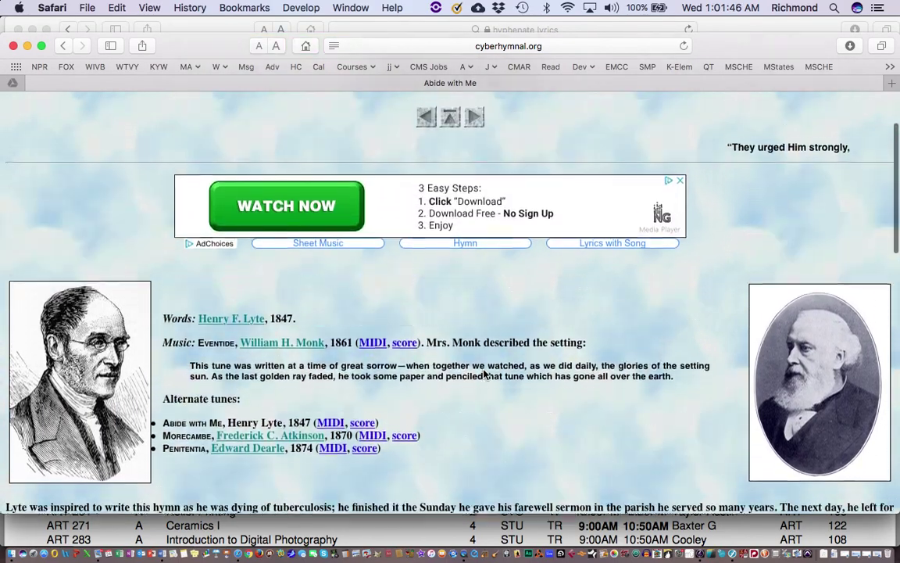
scroll(490, 432, up, 3)
scroll(490, 432, down, 7)
scroll(285, 175, up, 1)
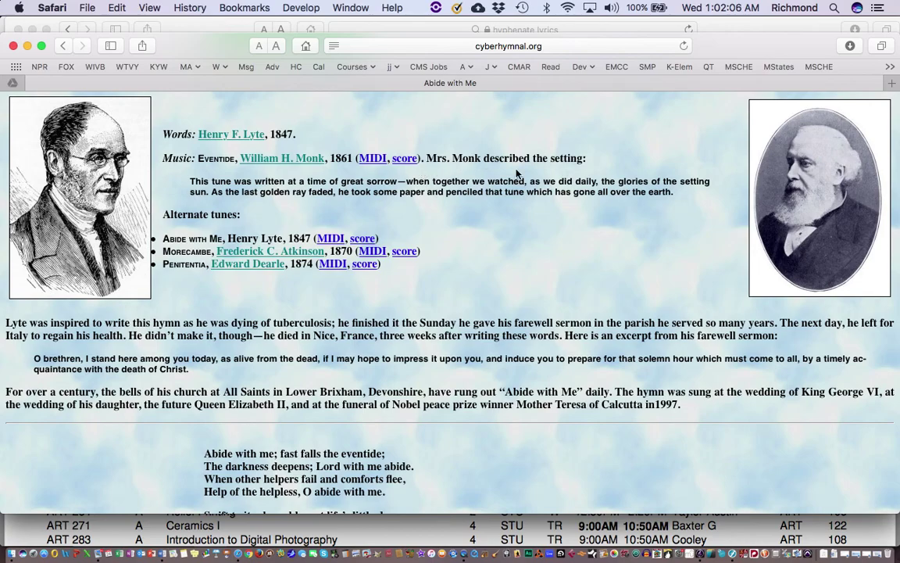
scroll(506, 247, down, 3)
scroll(506, 245, up, 2)
scroll(505, 247, up, 1)
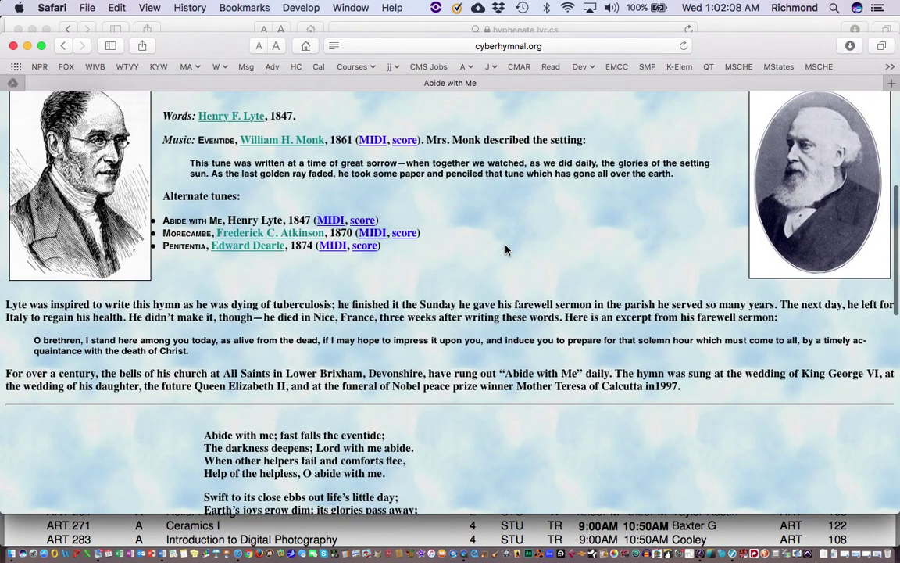
- Download the linked MIDI file of the Eventide tune from the music credit line
key(ctrl)
ctrl+click(373, 142)
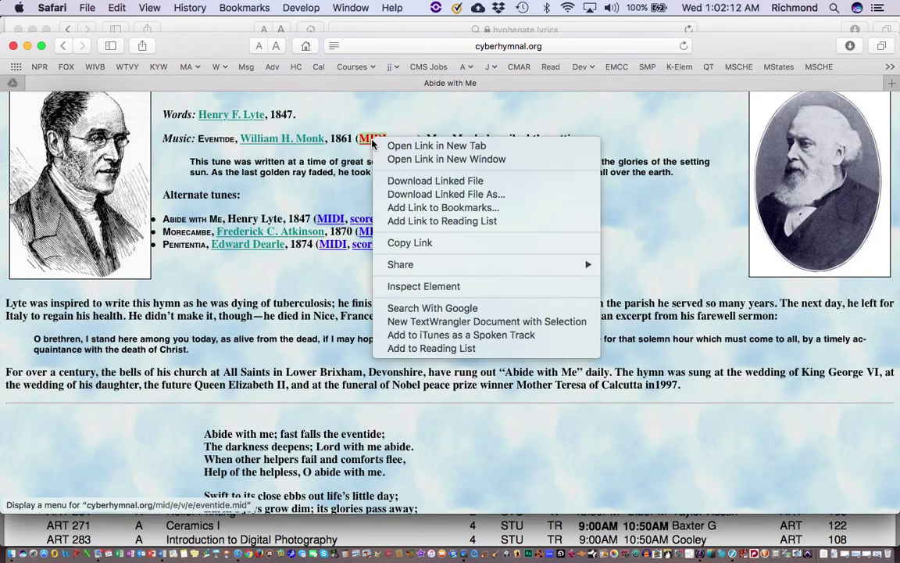
click(409, 183)
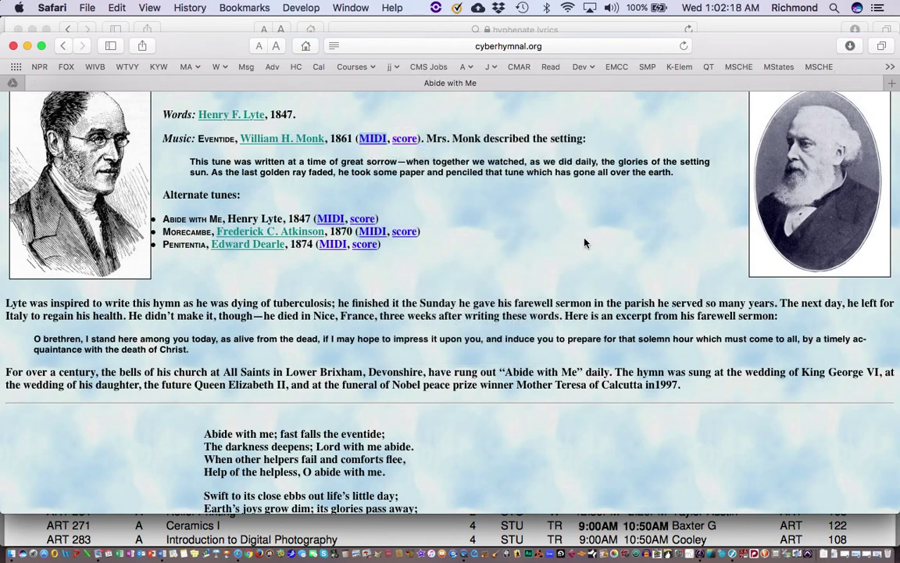
- Select the hymn's first stanza, from "Abide with me; fast falls the eventide" through "Help of the helpless, O abide with me."
scroll(595, 300, down, 3)
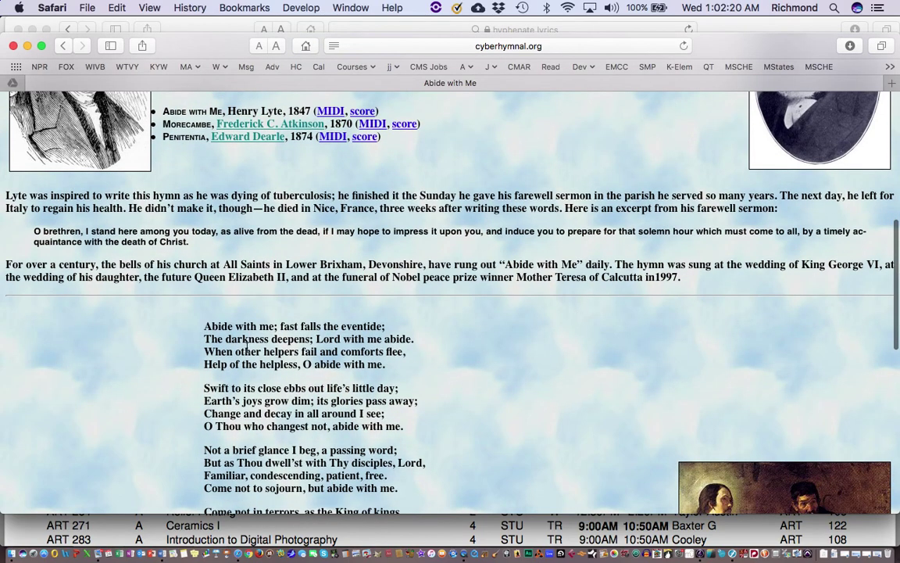
drag(205, 326, 392, 364)
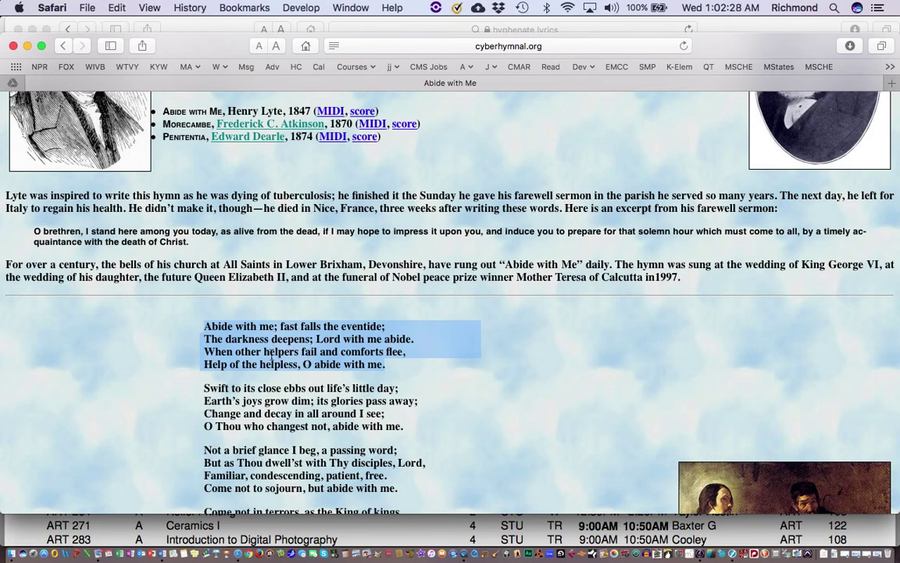
scroll(479, 358, up, 5)
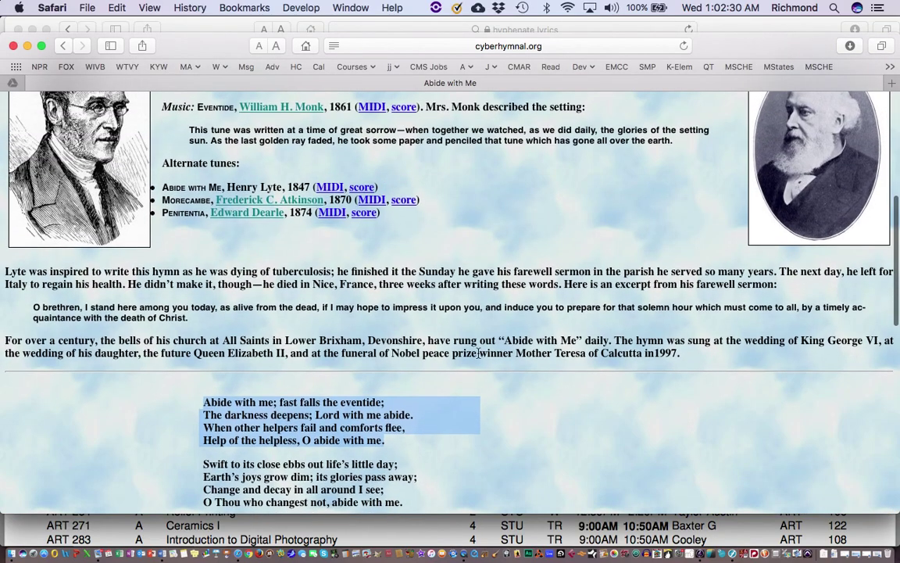
- Switch to Finale and open the file eventide.mid from the Downloads folder
key(super+Tab)
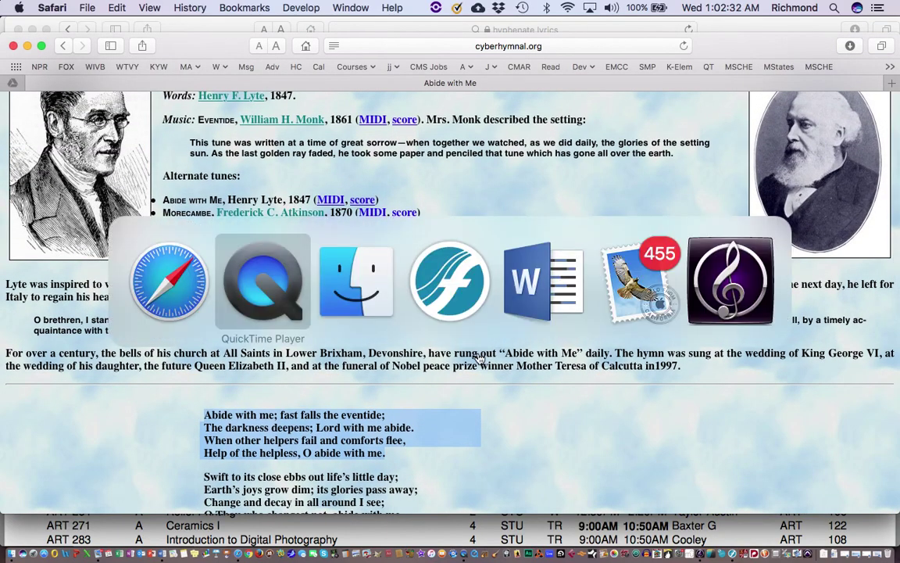
key(super+Tab)
key(super+Tab)
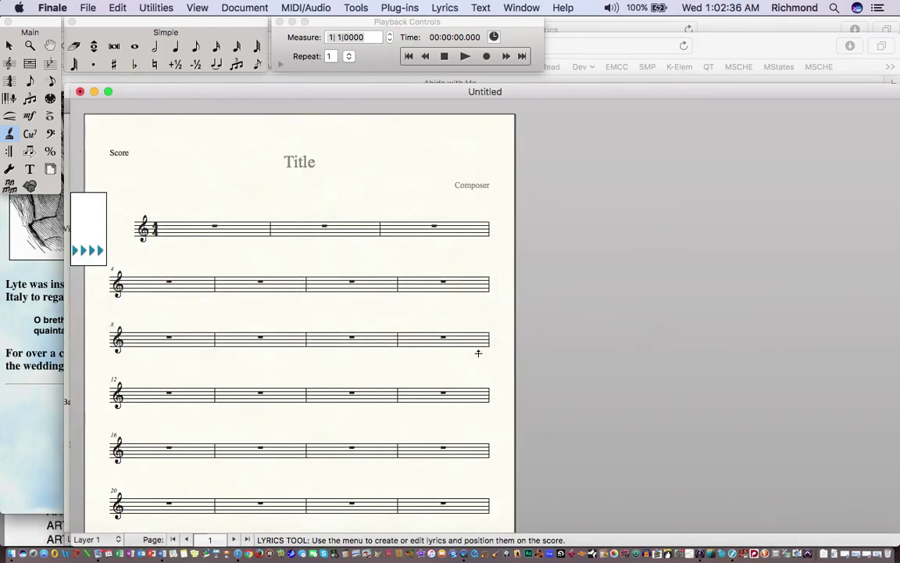
click(86, 8)
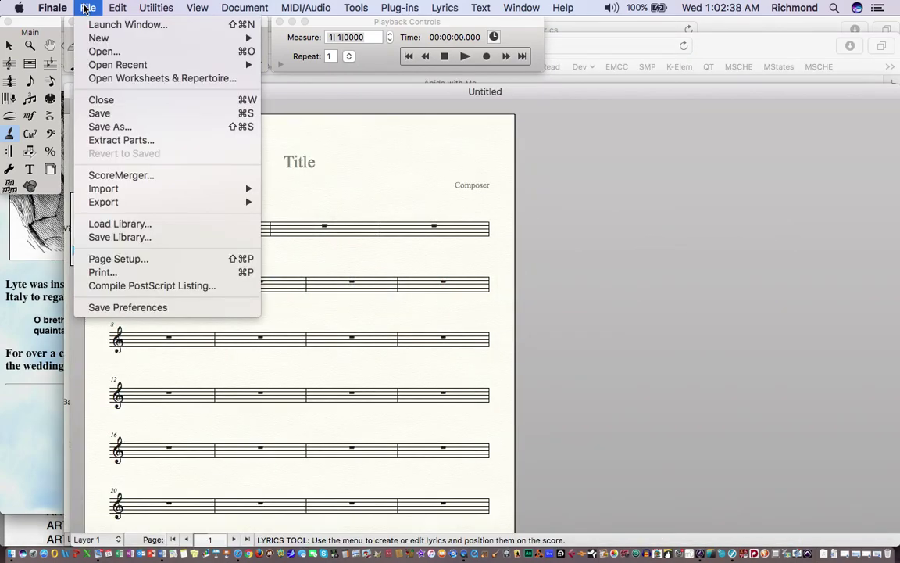
click(92, 52)
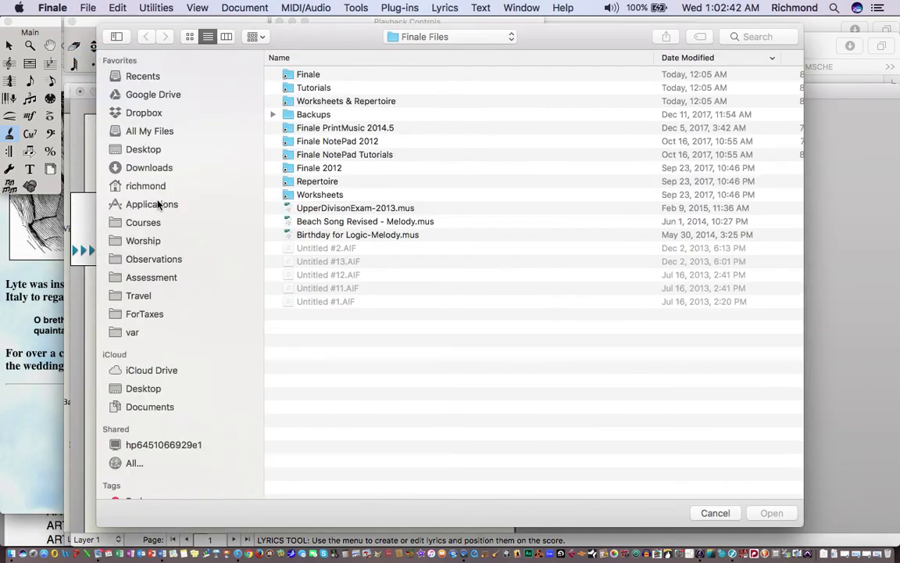
click(151, 171)
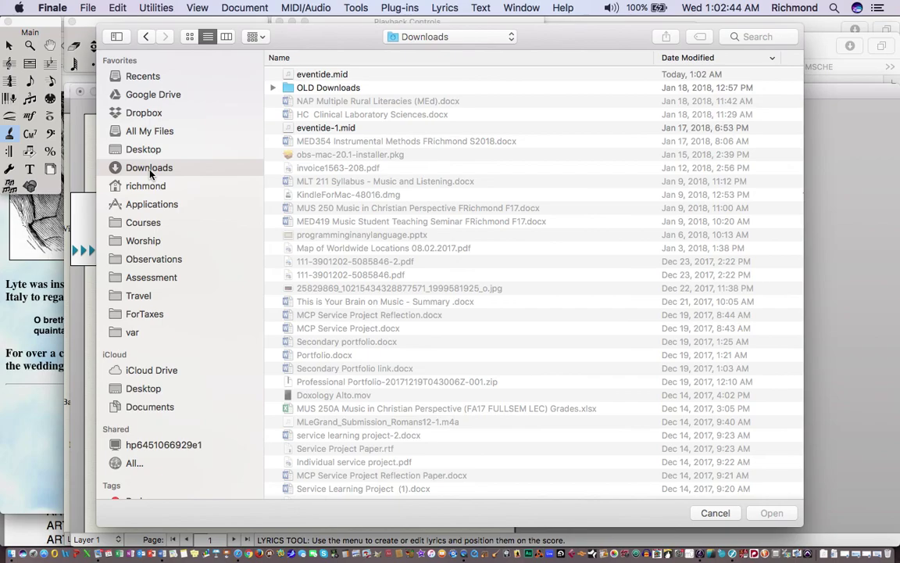
click(283, 74)
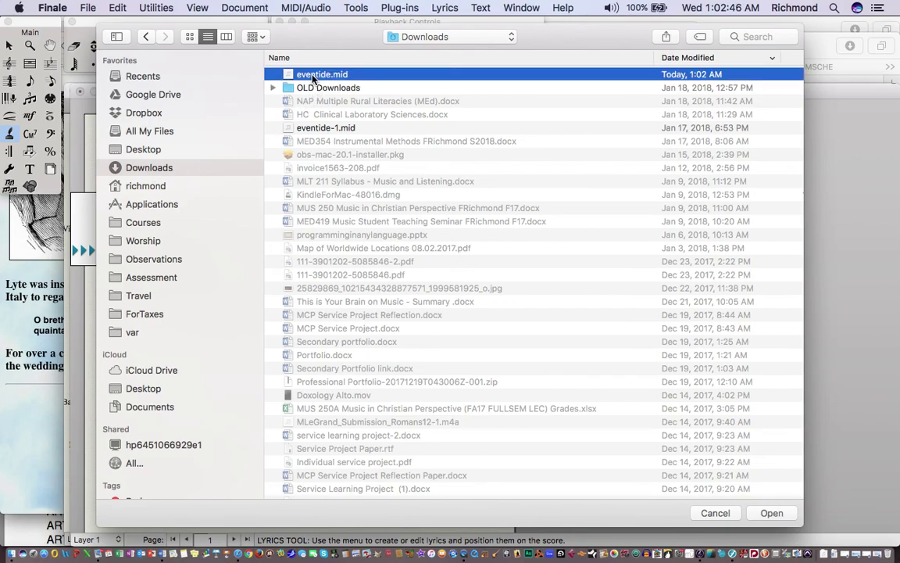
click(772, 512)
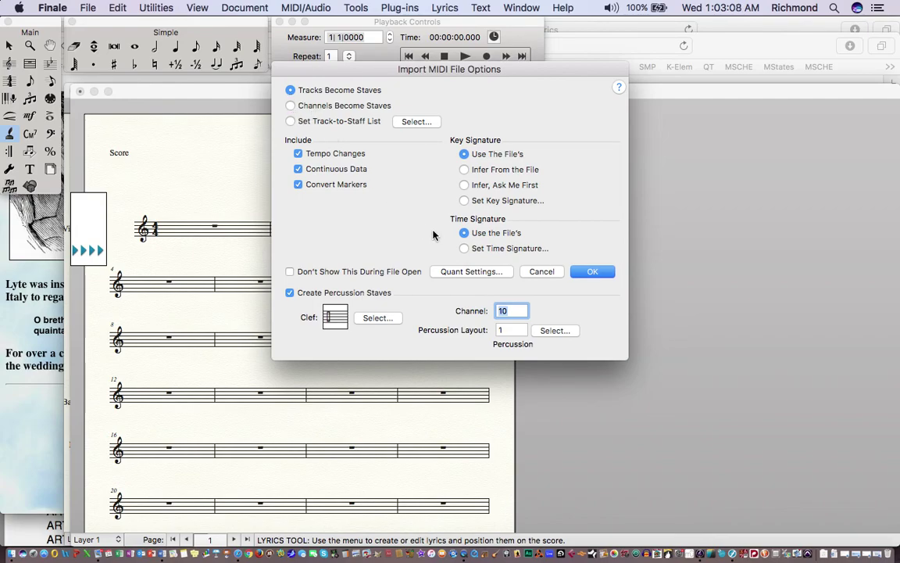
- Check the quantization settings without changing them, and import the MIDI file with tracks becoming staves and the file's key and time signatures
click(461, 272)
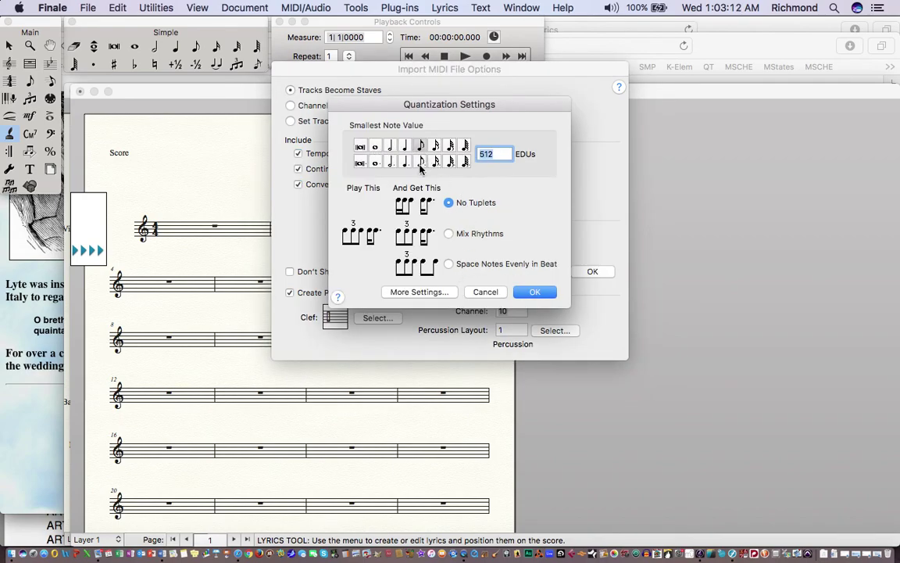
click(491, 294)
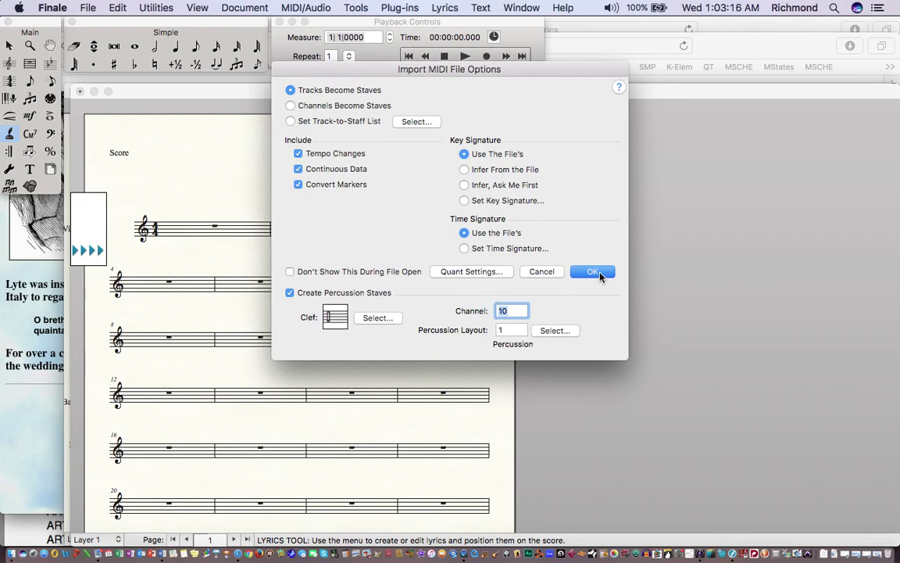
click(594, 272)
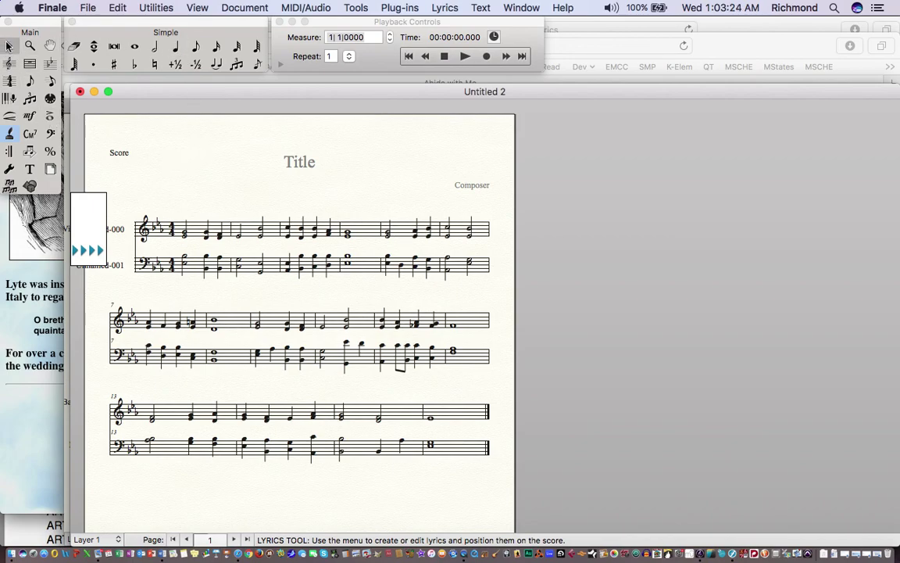
- Select the whole score and use Fit Measures to lock measures 1 through 16 at 4 measures per system
click(10, 46)
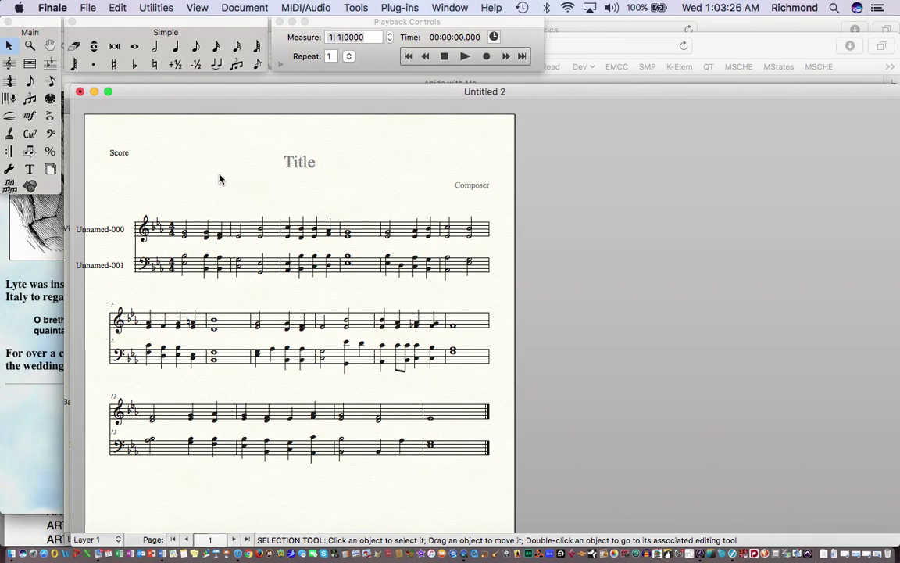
key(super+a)
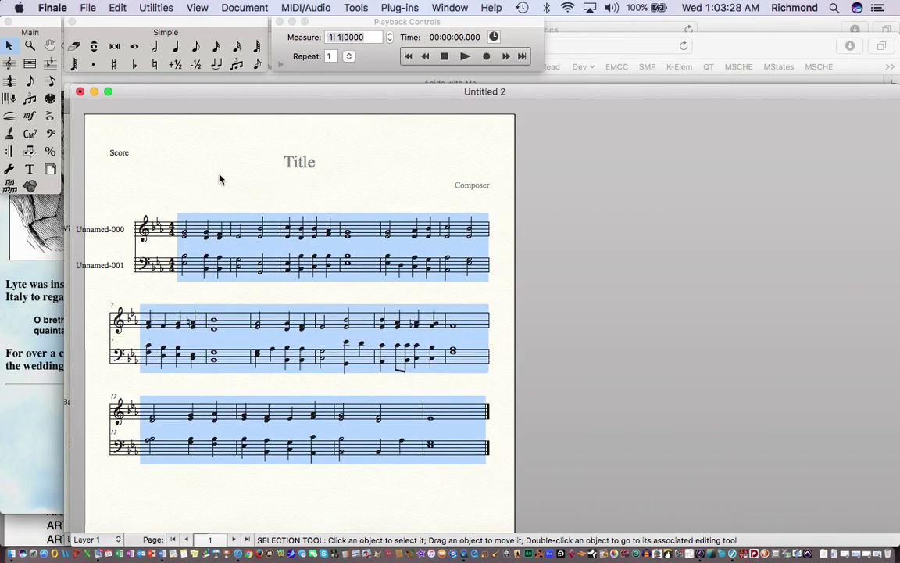
click(148, 9)
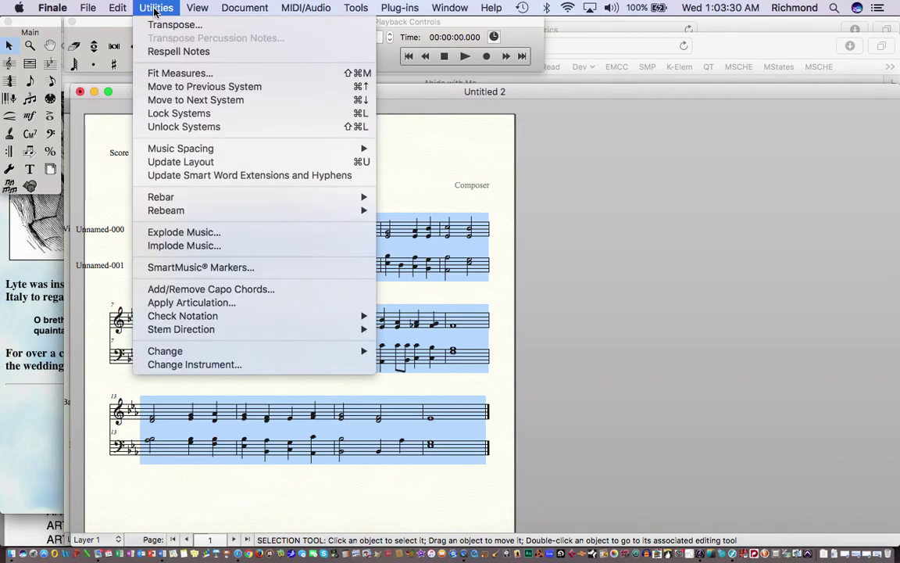
click(165, 73)
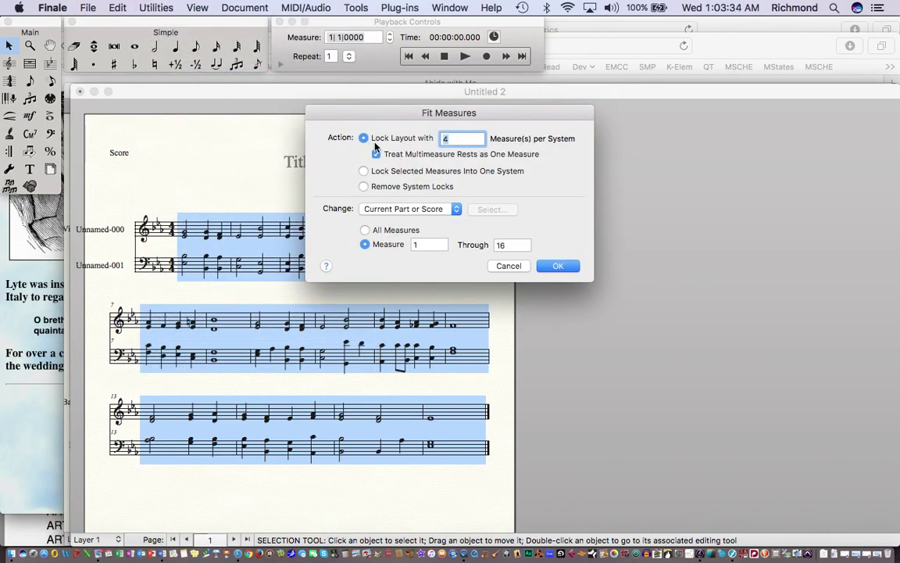
click(558, 266)
scroll(573, 336, down, 2)
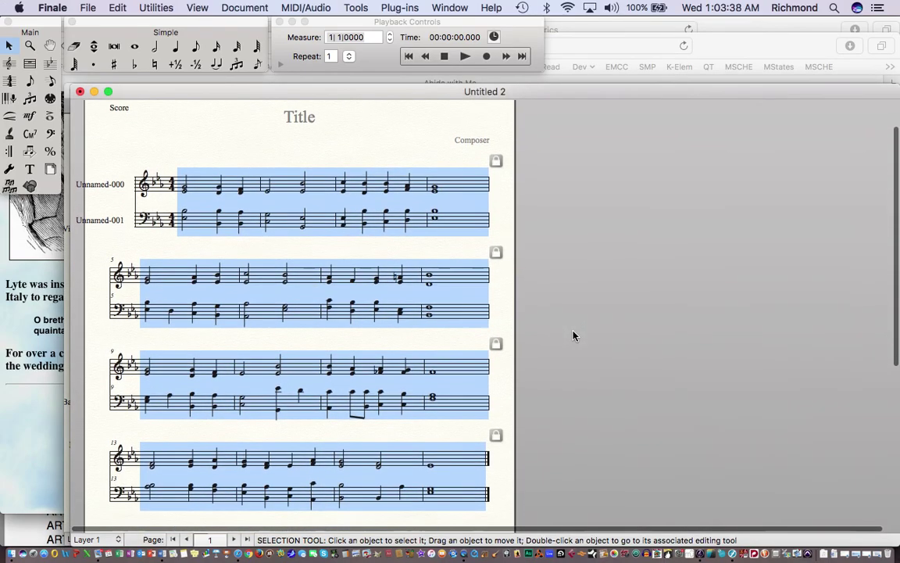
- Replace the title placeholder on the first page with "Abide With Me"
scroll(573, 336, up, 2)
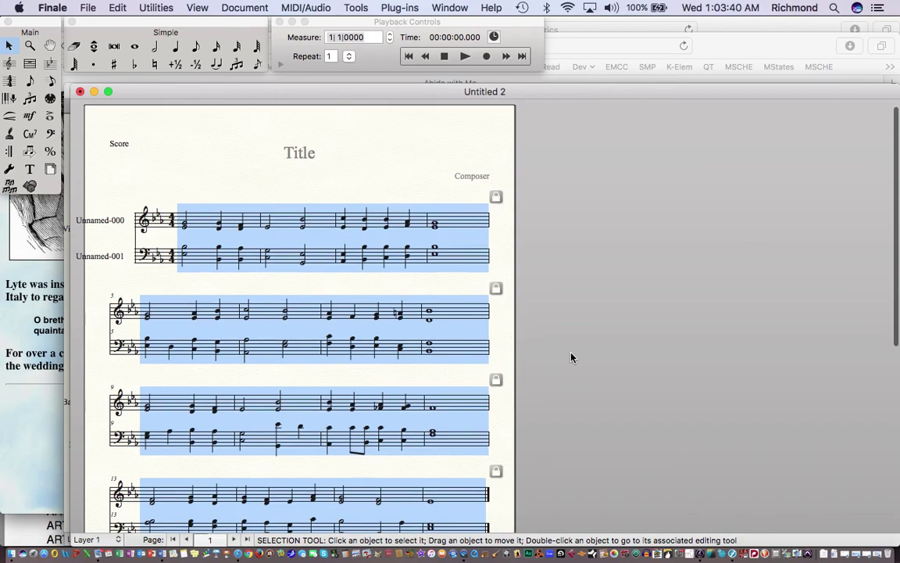
scroll(571, 357, up, 1)
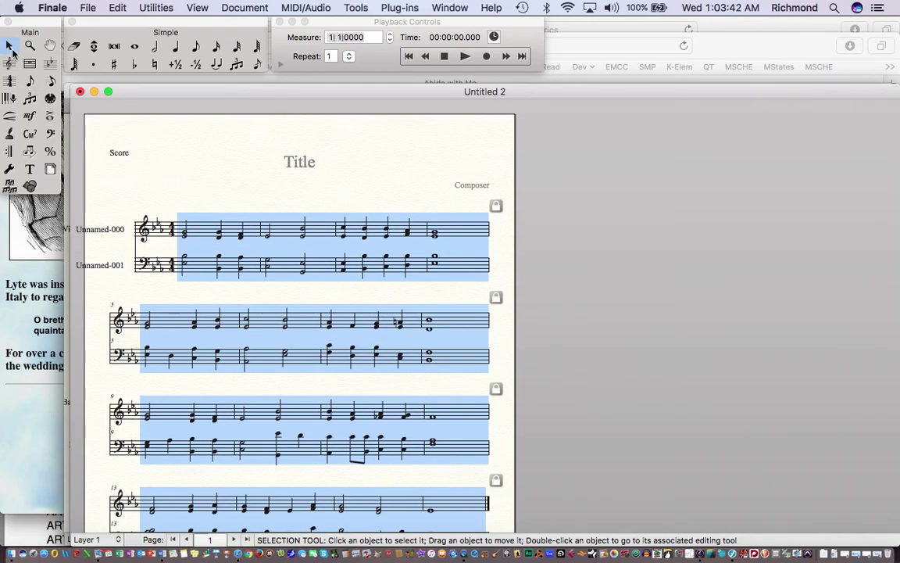
double_click(298, 164)
text(A)
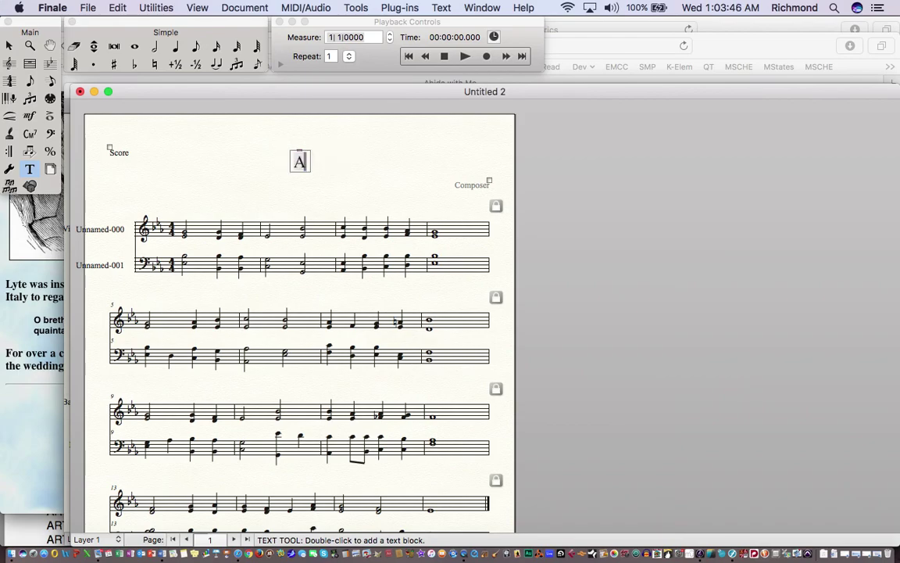
text(bide With ME)
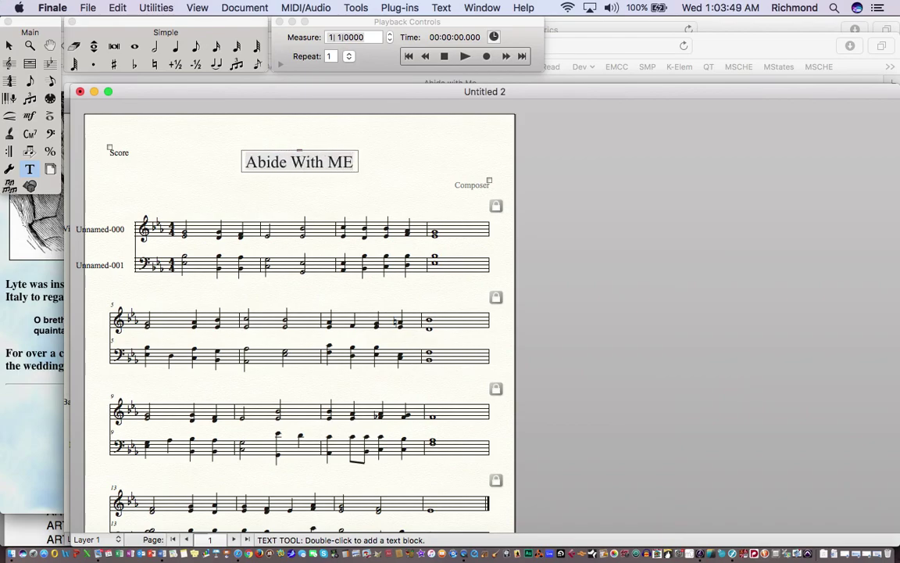
key(BackSpace)
text(e)
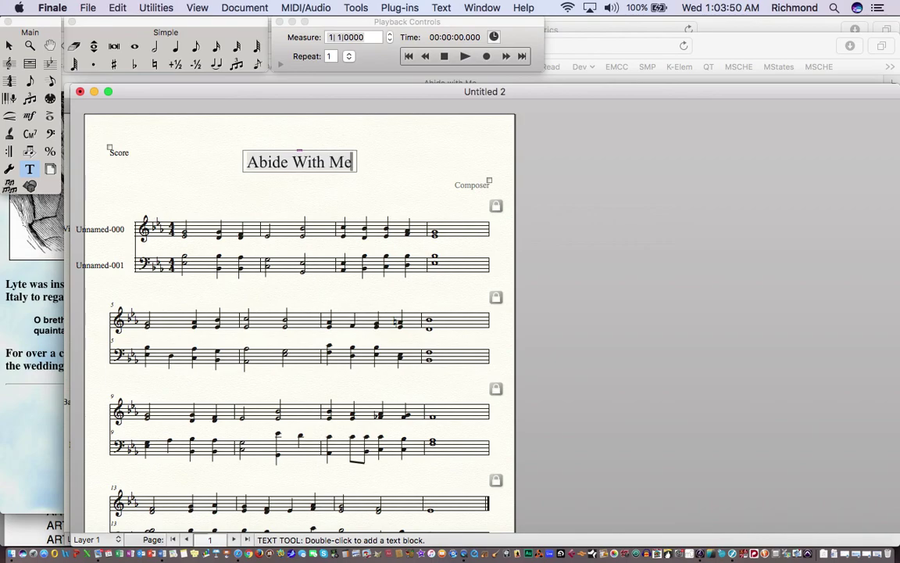
click(418, 158)
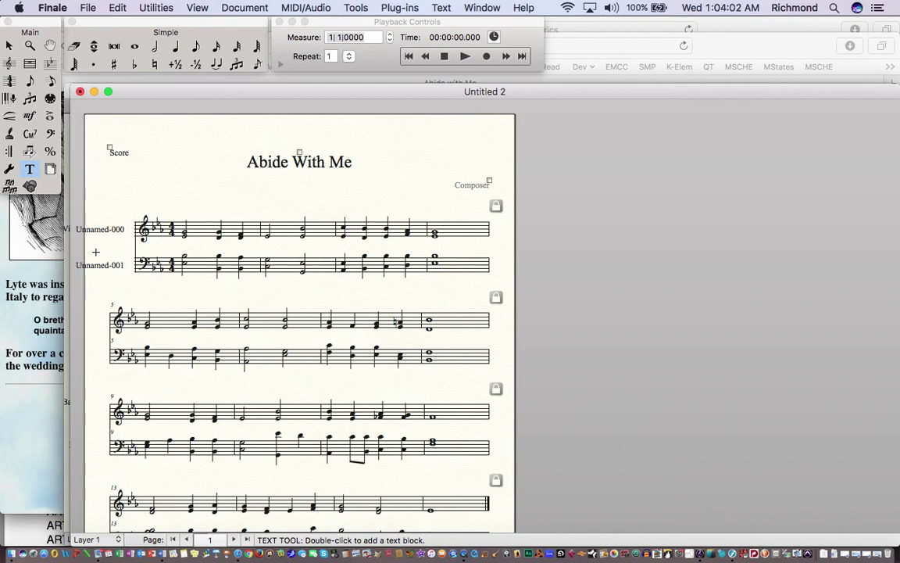
- Turn off the display of the staff name in the score for both the treble and bass staves
click(9, 64)
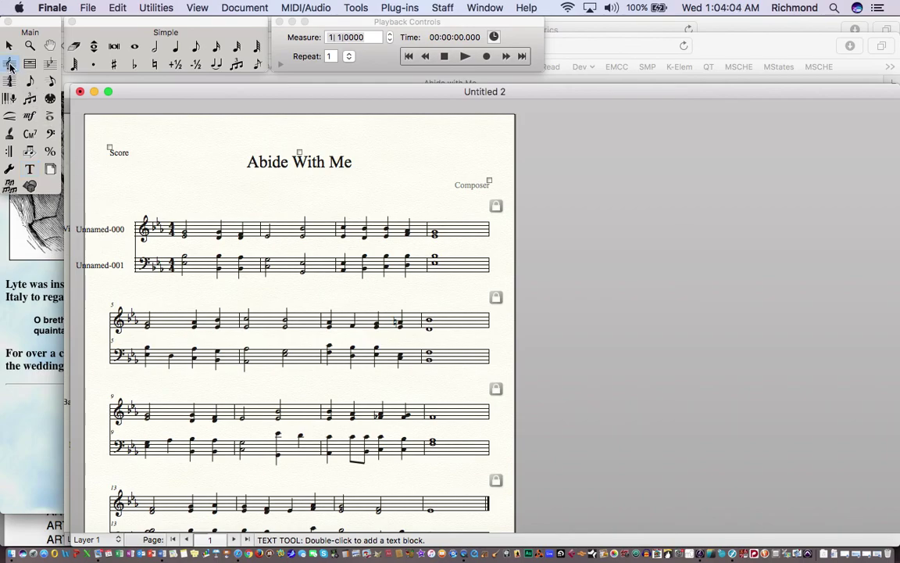
double_click(123, 225)
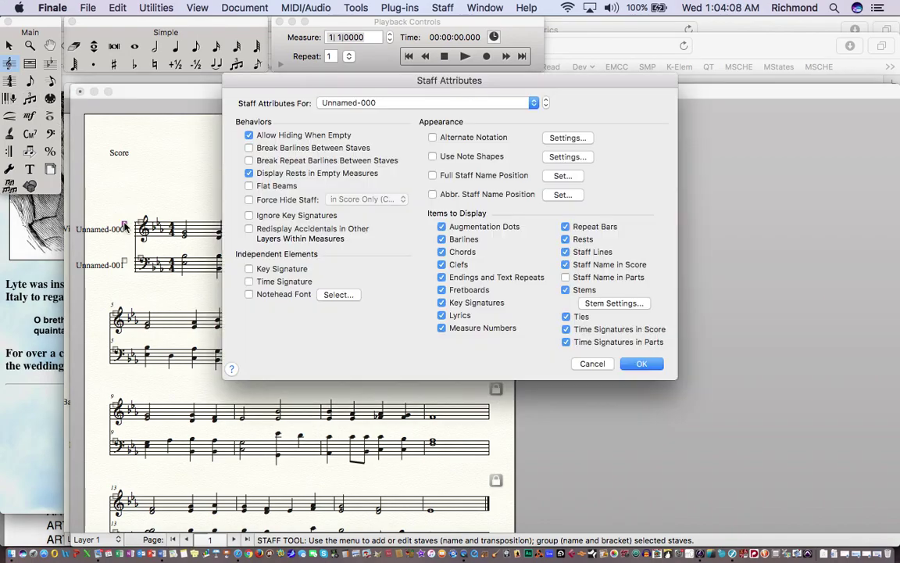
click(567, 266)
click(640, 365)
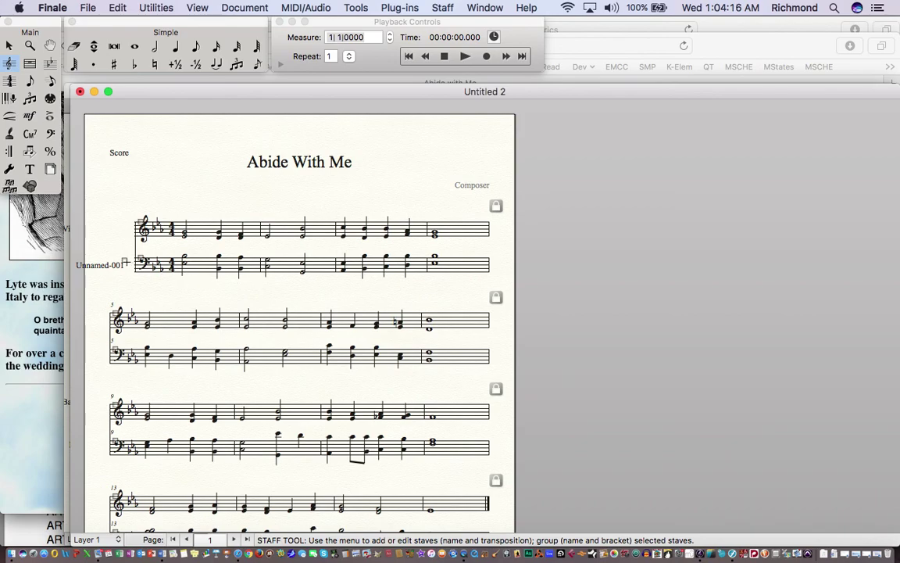
double_click(124, 262)
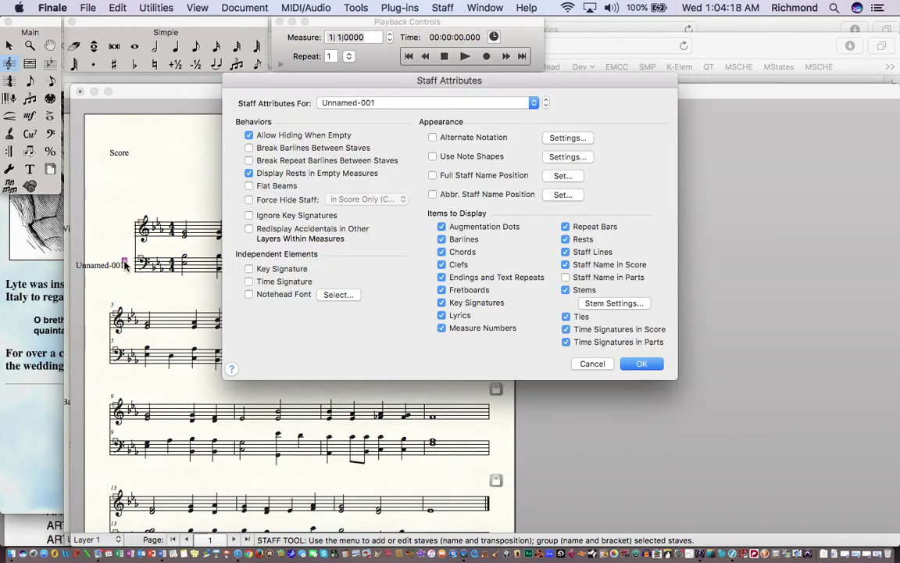
click(566, 267)
click(641, 363)
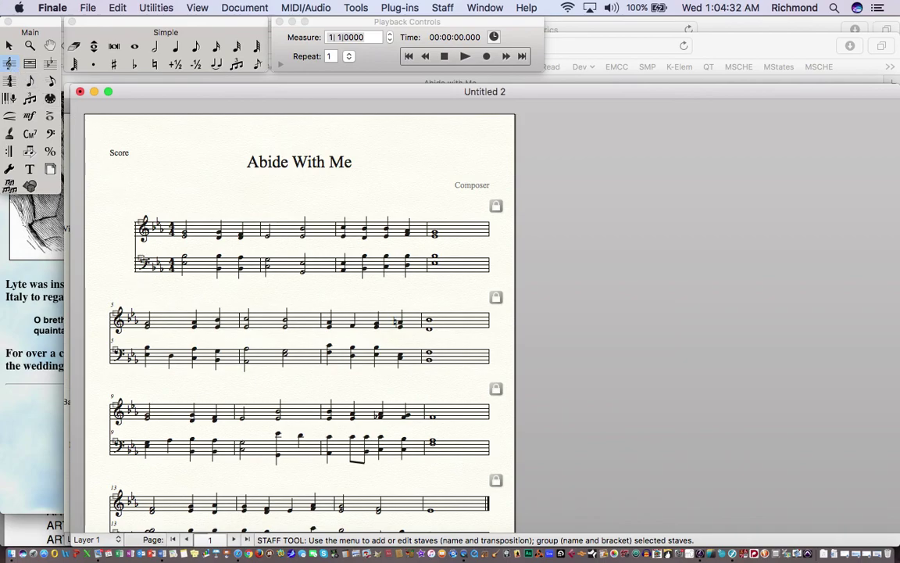
- Lower the bass staff in every system to about 1 inch below the treble staff to make room for lyrics
click(125, 264)
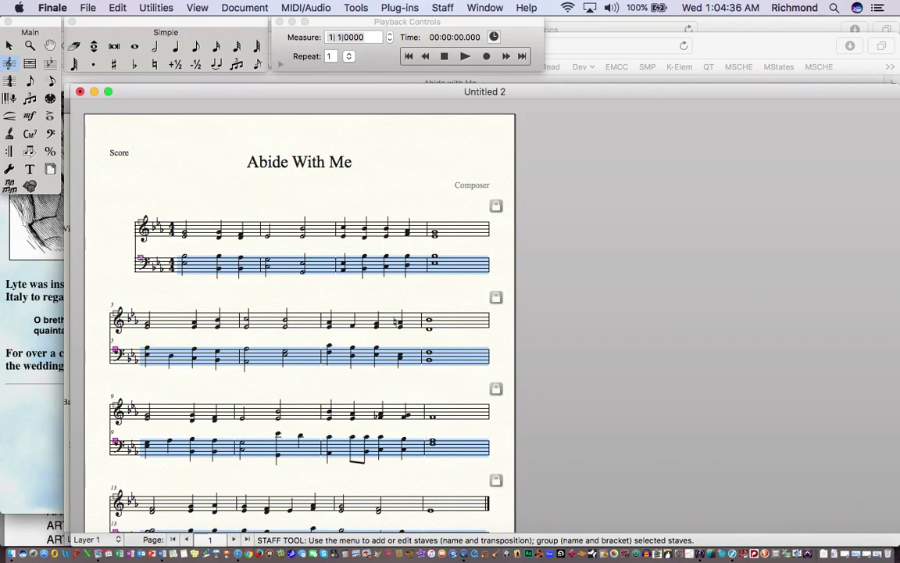
mouse_move(140, 257)
mouse_down()
mouse_move(141, 271)
mouse_move(140, 236)
mouse_move(141, 266)
mouse_up()
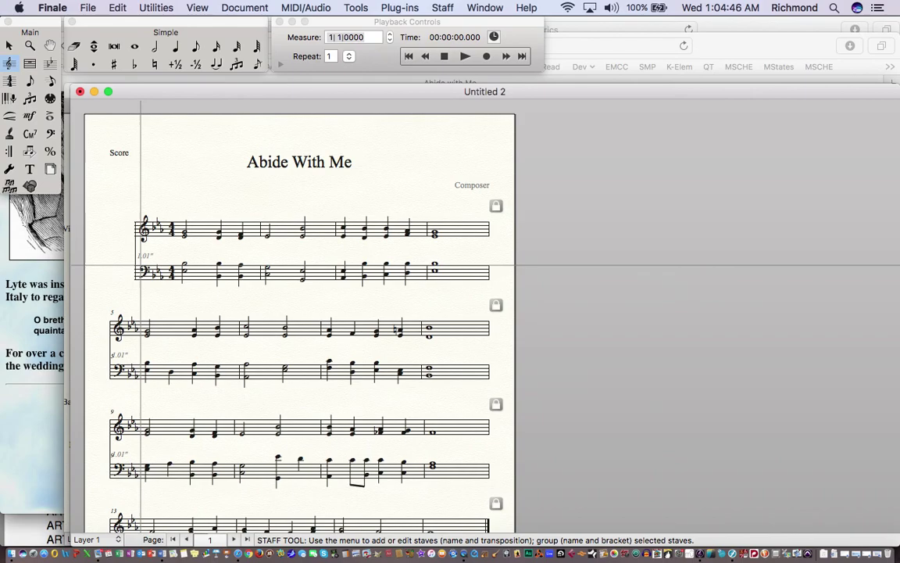
drag(141, 267, 140, 264)
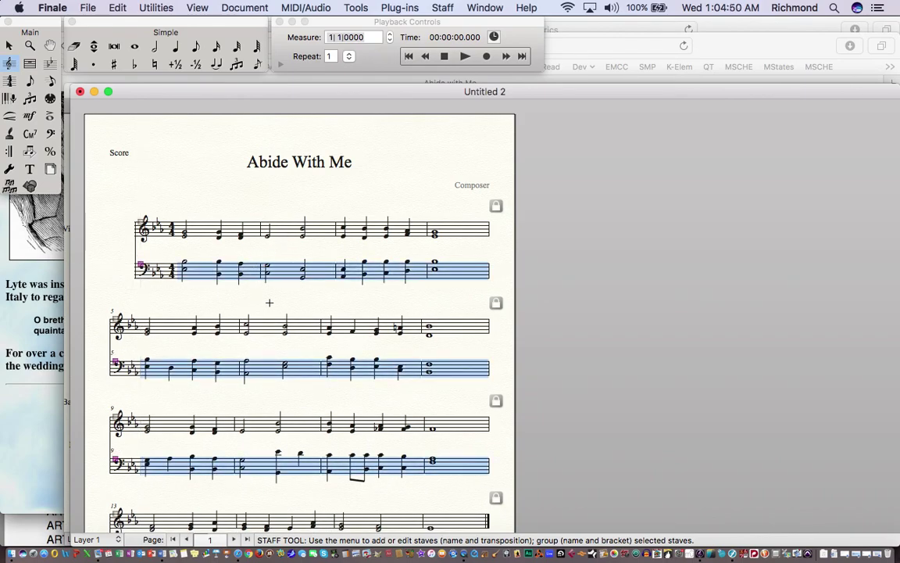
click(217, 291)
click(8, 45)
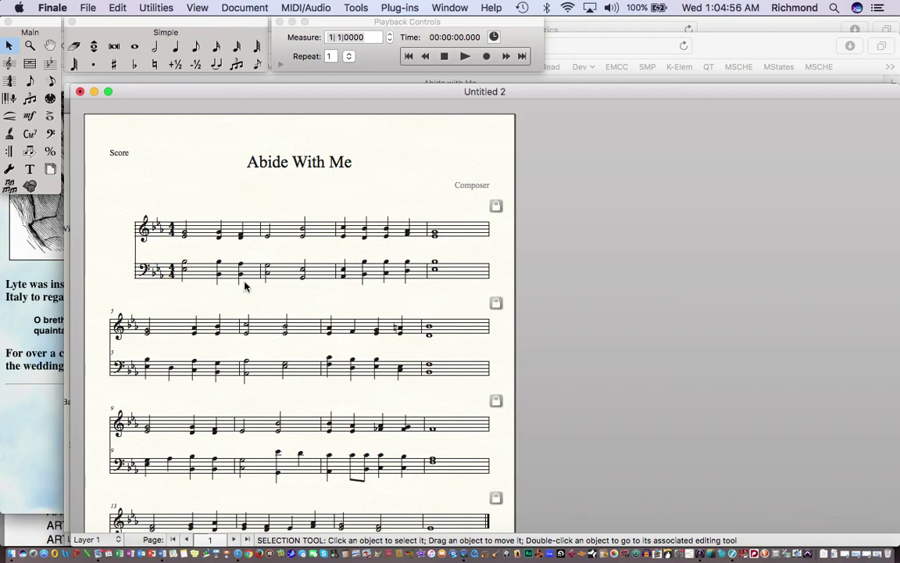
- Switch to Safari and open Juicio Brennan's Lyric Hyphenator from the "hyphenate lyrics" search results window
click(46, 368)
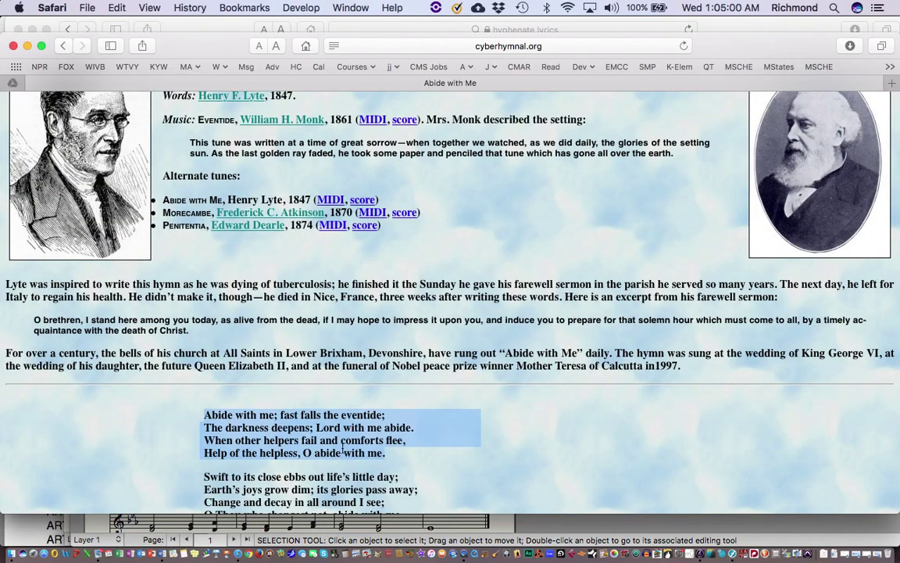
click(345, 7)
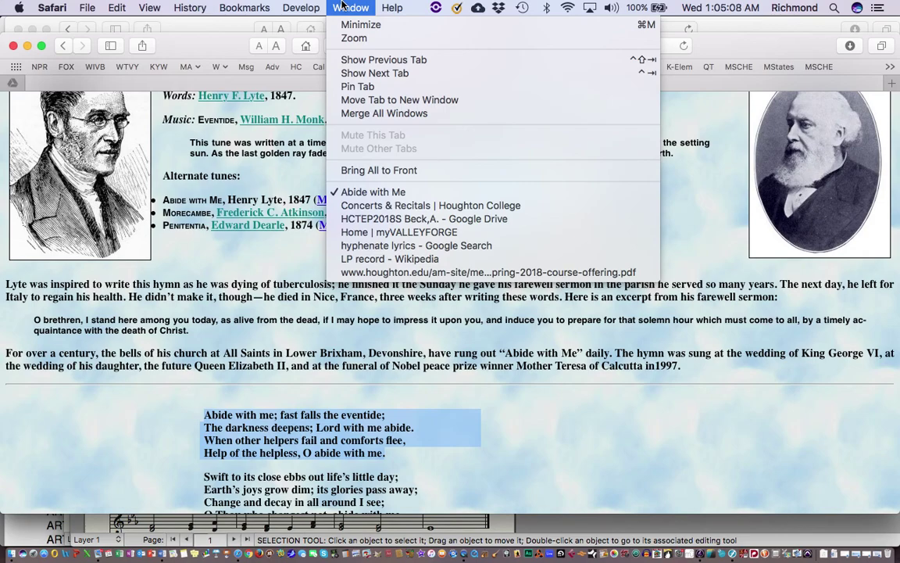
click(356, 245)
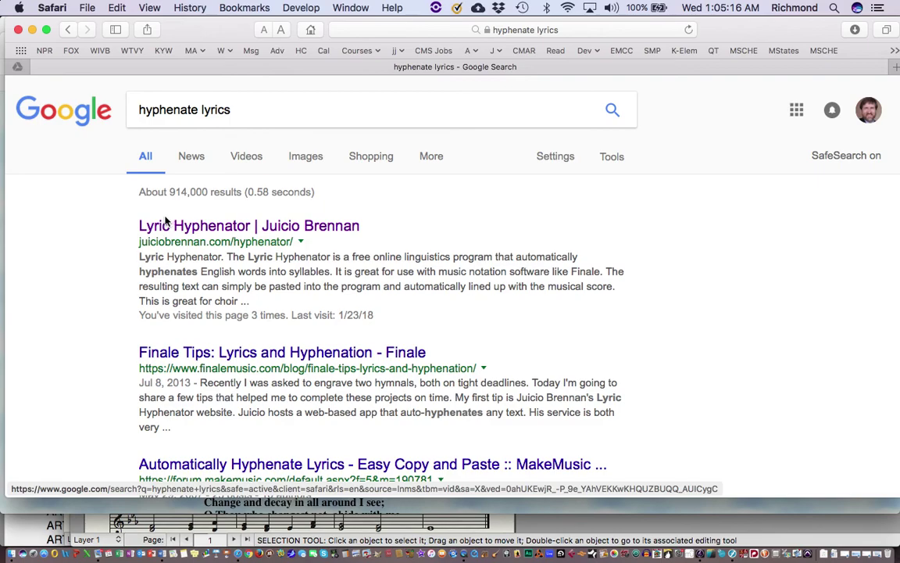
click(209, 227)
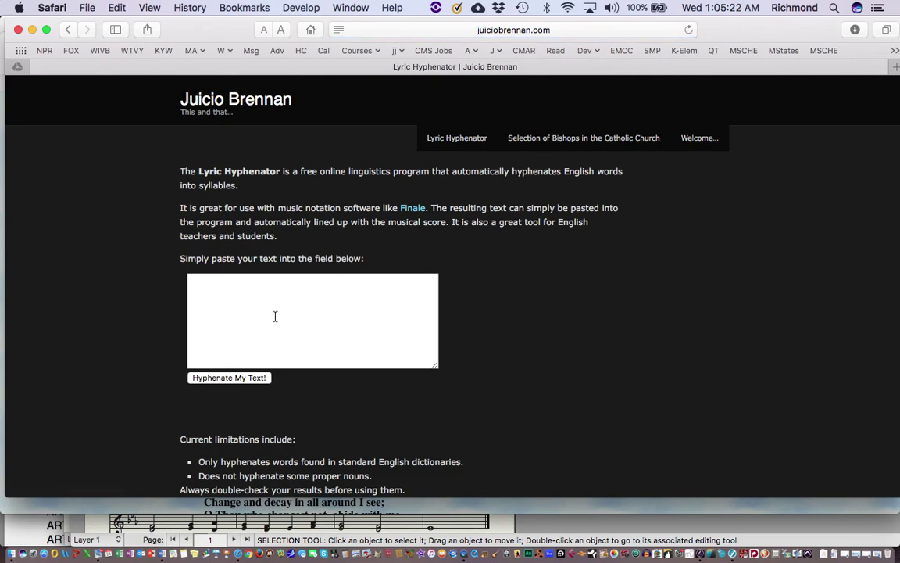
- Paste the first stanza of Abide with Me into the Lyric Hyphenator, hyphenate it, and copy all of the resulting text
click(243, 291)
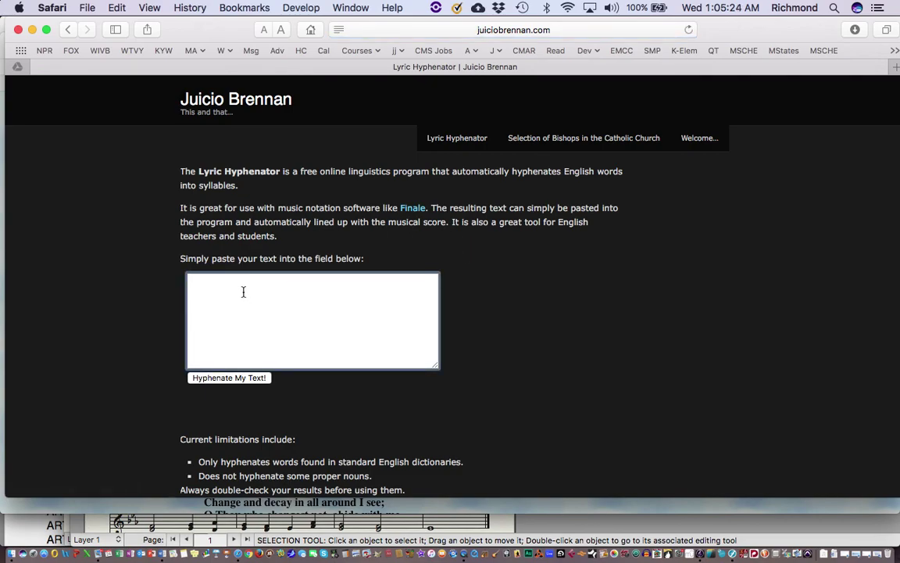
text(Abide with me; fast falls the eventide; The darkness deepens; Lord with me abide. When other helpers fail and comforts flee, Help of the helpless, O abide with me.)
click(242, 379)
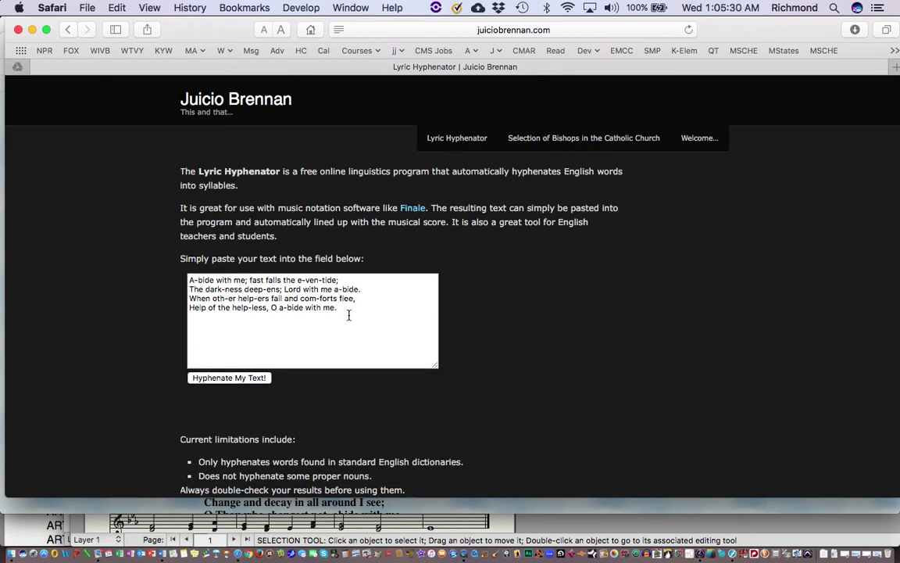
drag(346, 308, 189, 240)
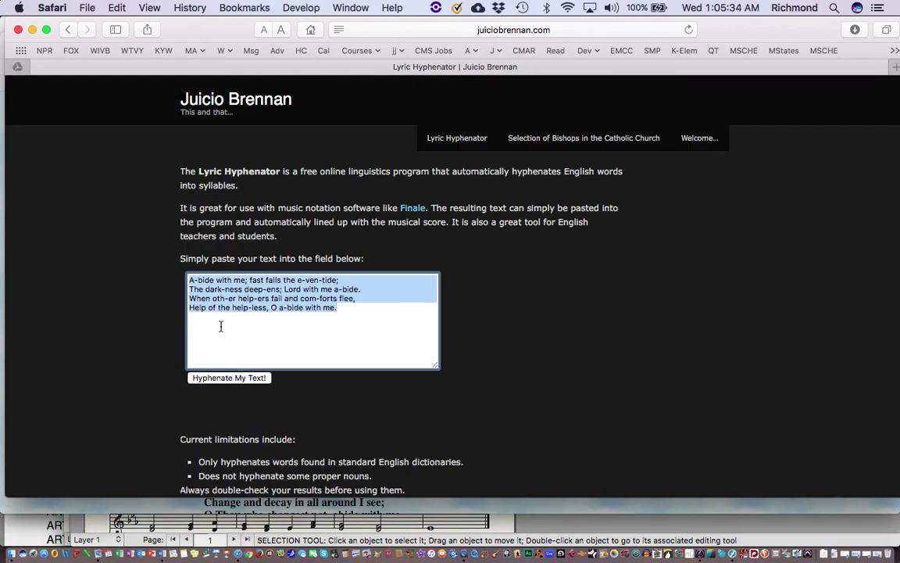
- Switch to Finale and paste the hyphenated stanza as Verse 1 in the Lyrics Window
key(super+Tab)
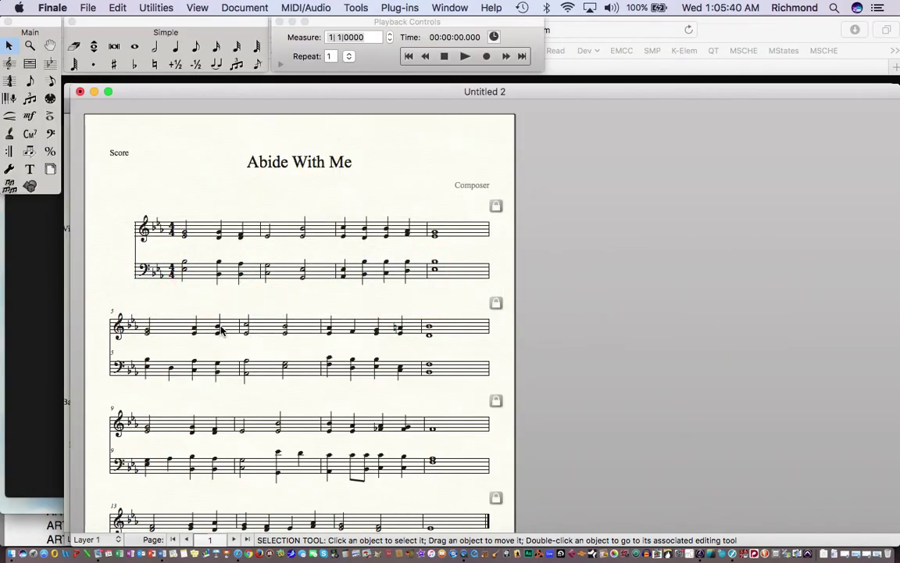
click(9, 134)
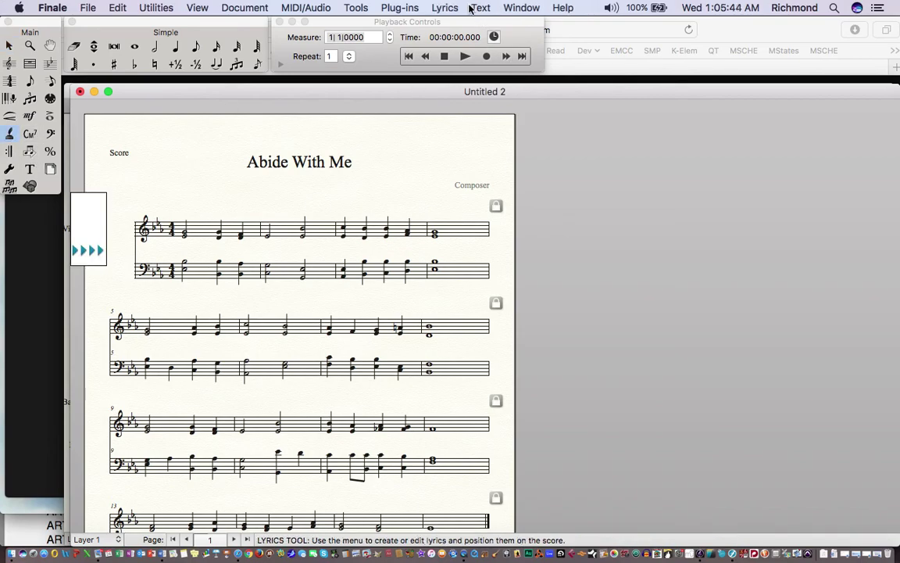
click(446, 8)
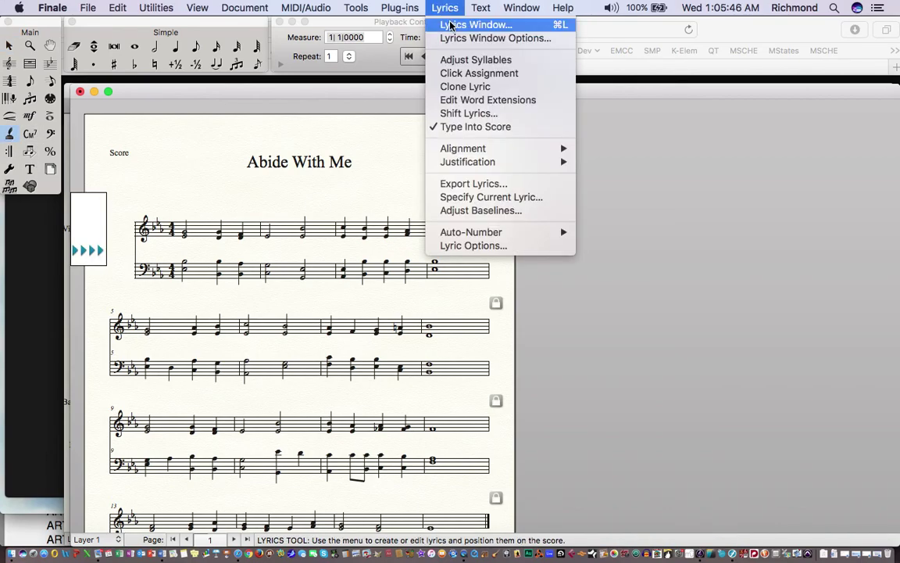
click(450, 26)
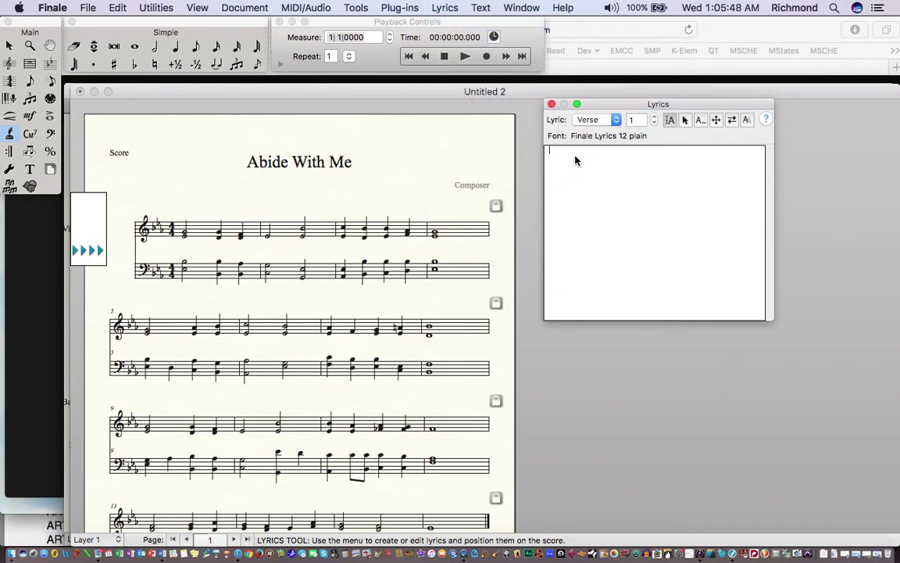
text(A-bide with me; fast falls the e-ven-tide;The dark-ness deep-ens; Lord with me a-bide.When oth-er help-ers fail and com-forts flee,Help of the help-less O a-bide with me.)
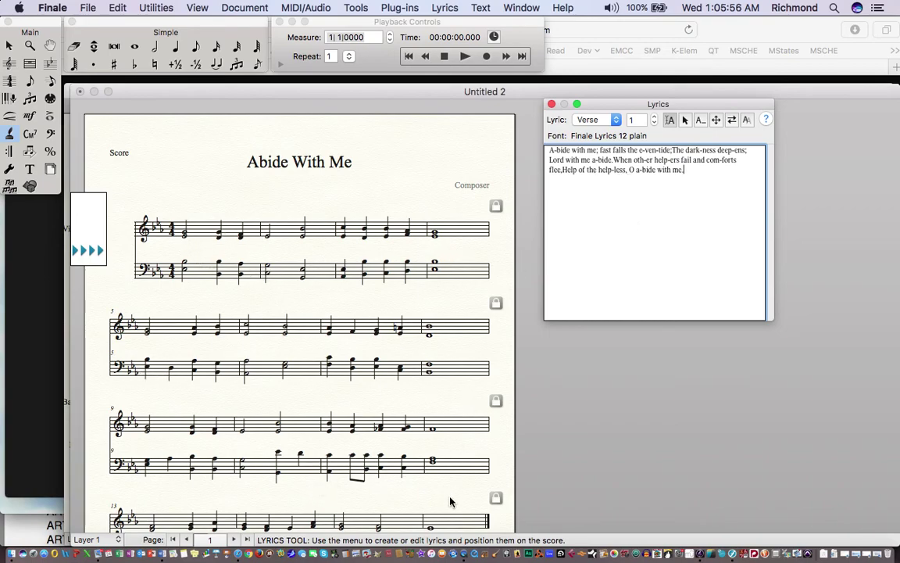
- Use Click Assignment to attach the syllables "A-bide with me;" to the first four treble notes
click(444, 7)
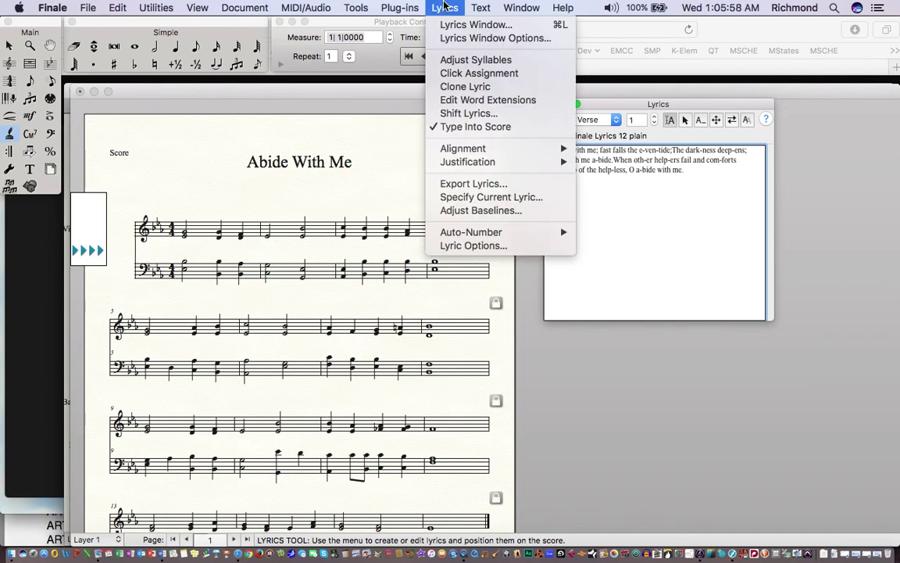
click(448, 77)
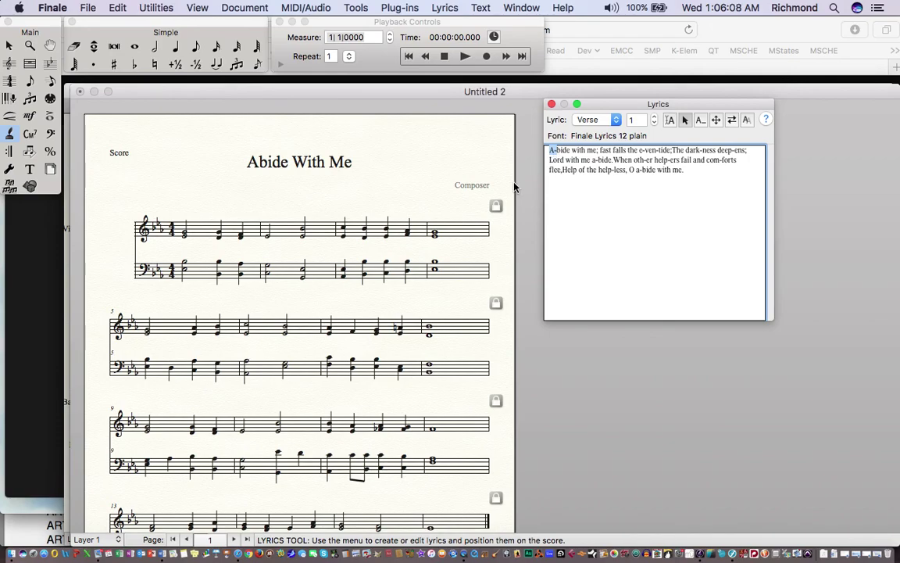
click(184, 232)
click(184, 232)
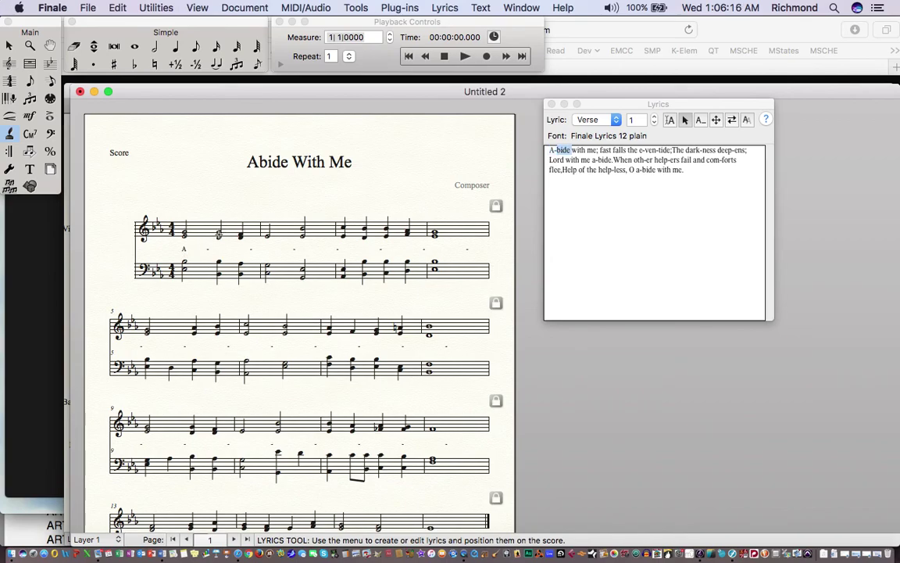
click(219, 233)
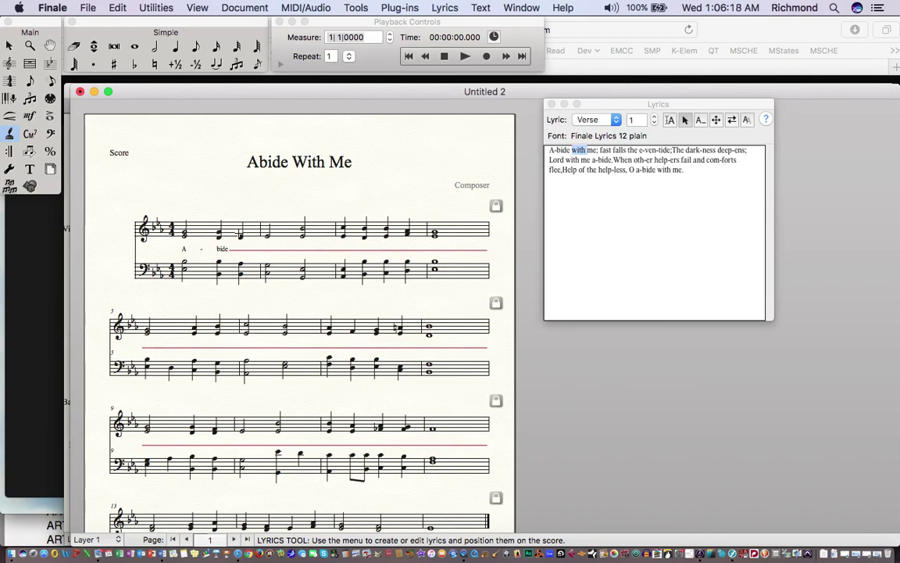
click(241, 234)
click(271, 234)
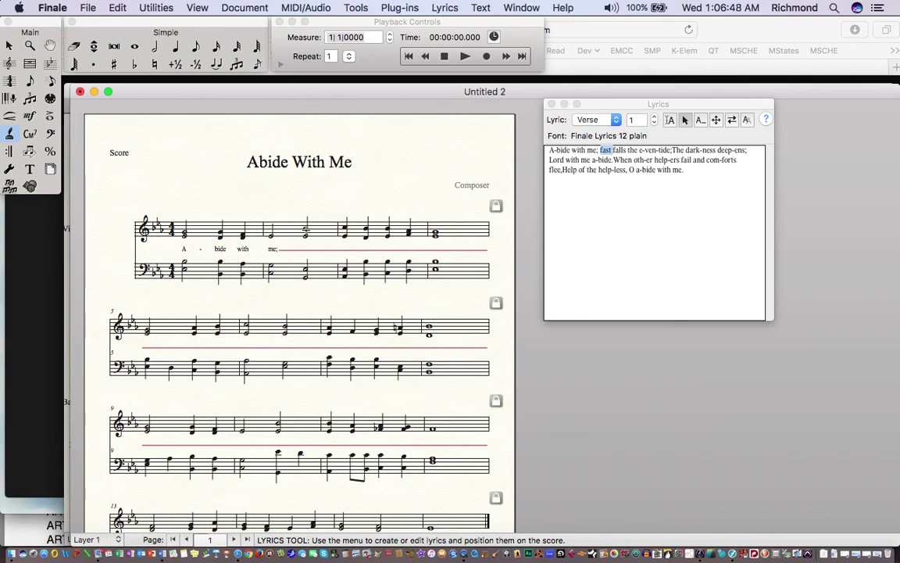
- Assign all remaining Verse 1 syllables at once, starting from the second treble note of measure 2, and review their placement through the score
alt+click(306, 230)
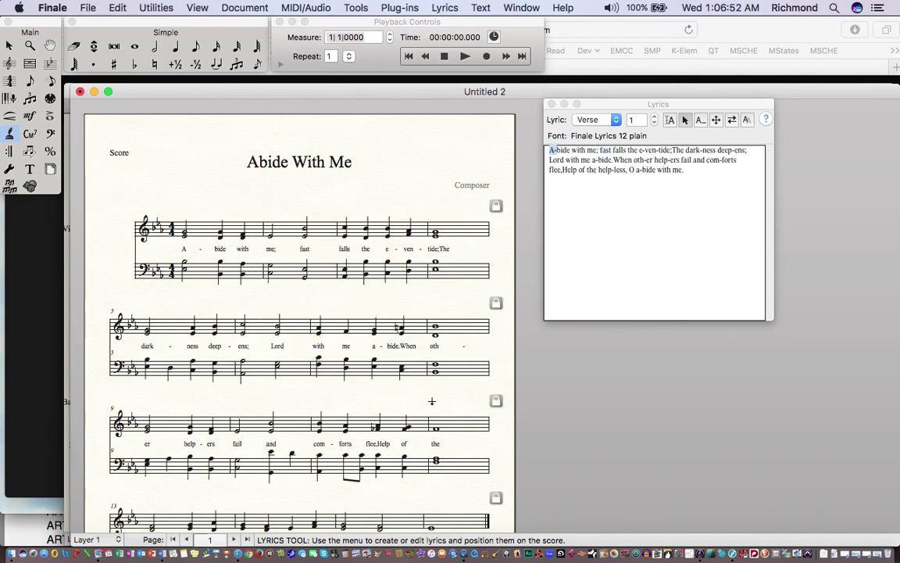
scroll(432, 403, down, 4)
scroll(431, 429, down, 2)
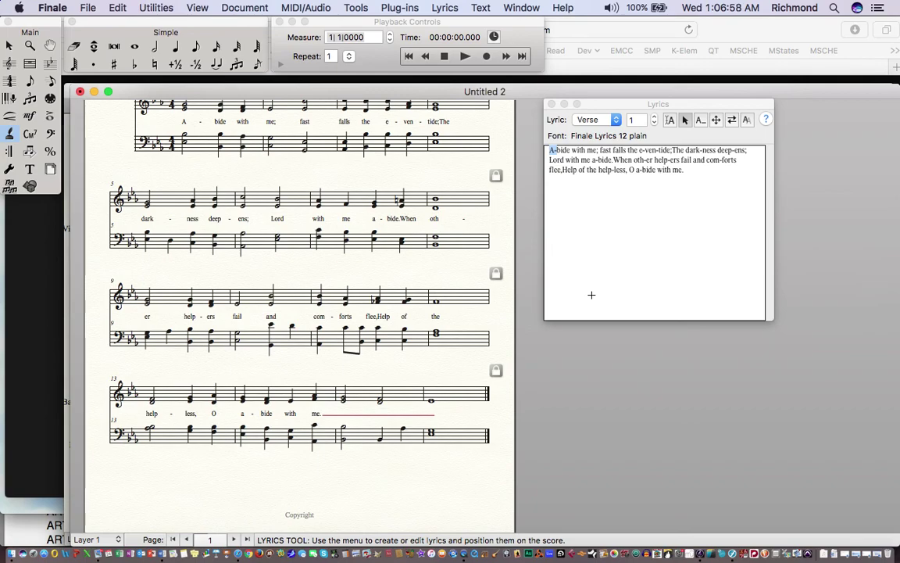
scroll(404, 310, up, 3)
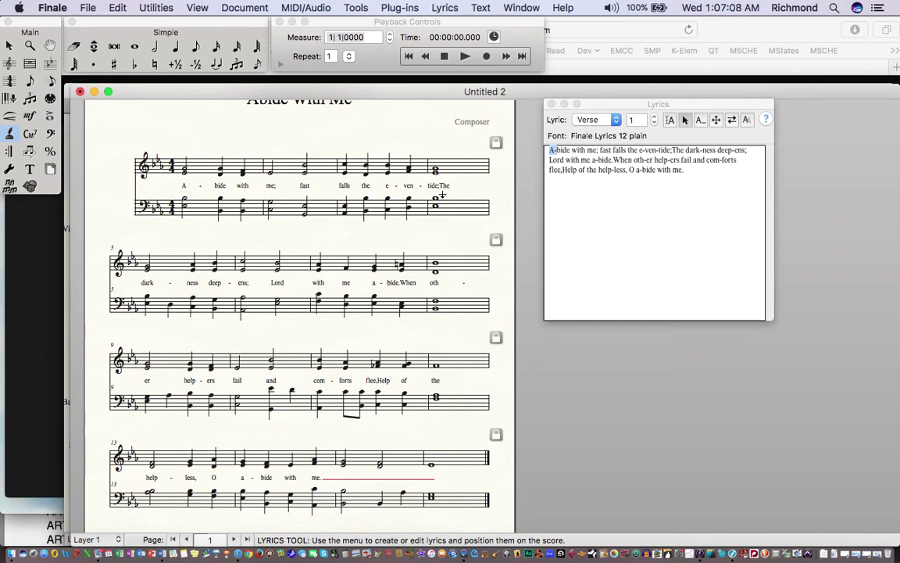
- Undo the last bulk syllable assignment and insert the missing spaces before "The", "When" and "Help" in the Verse 1 text
key(super+z)
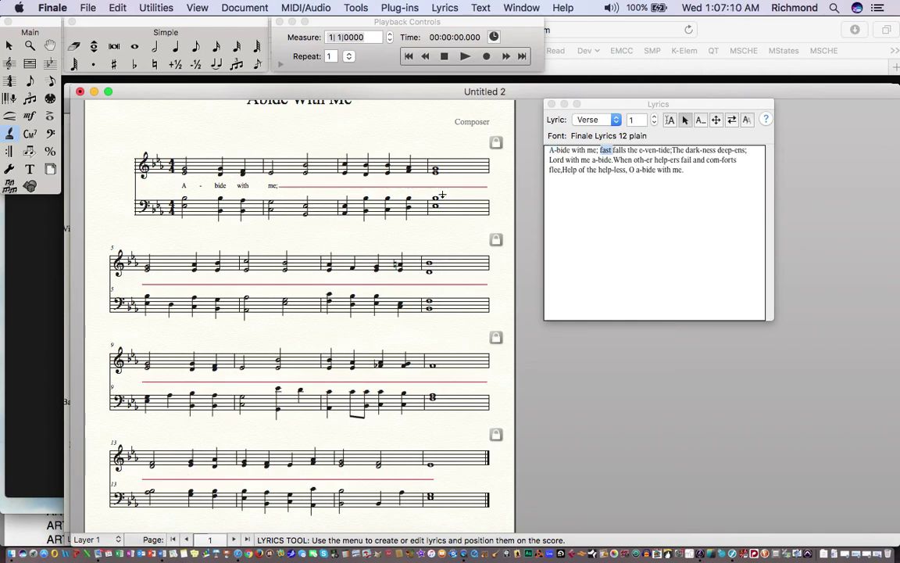
click(607, 203)
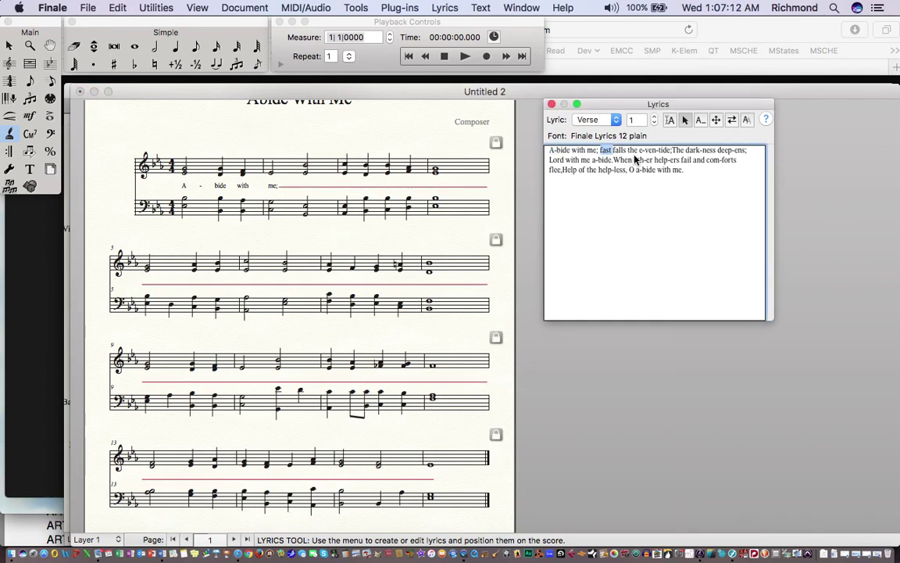
click(670, 151)
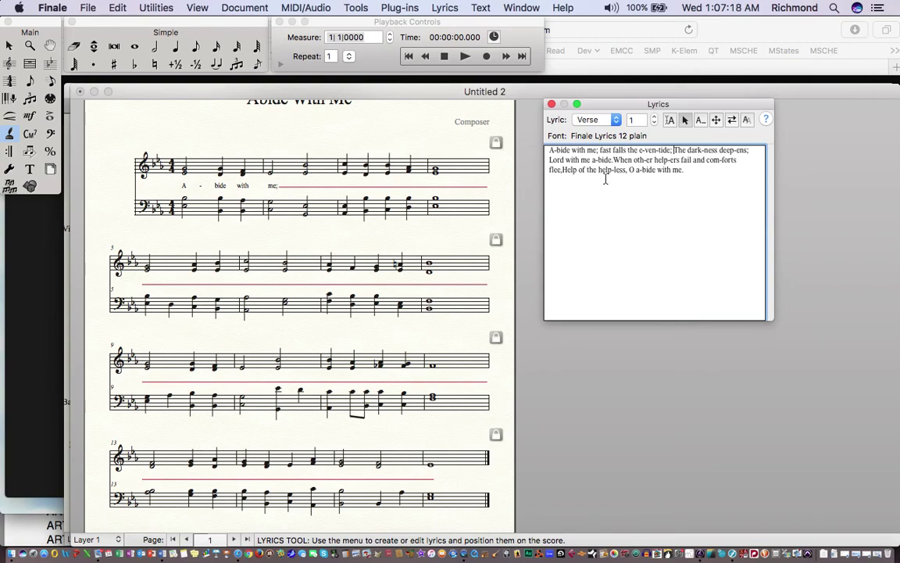
click(548, 160)
click(615, 160)
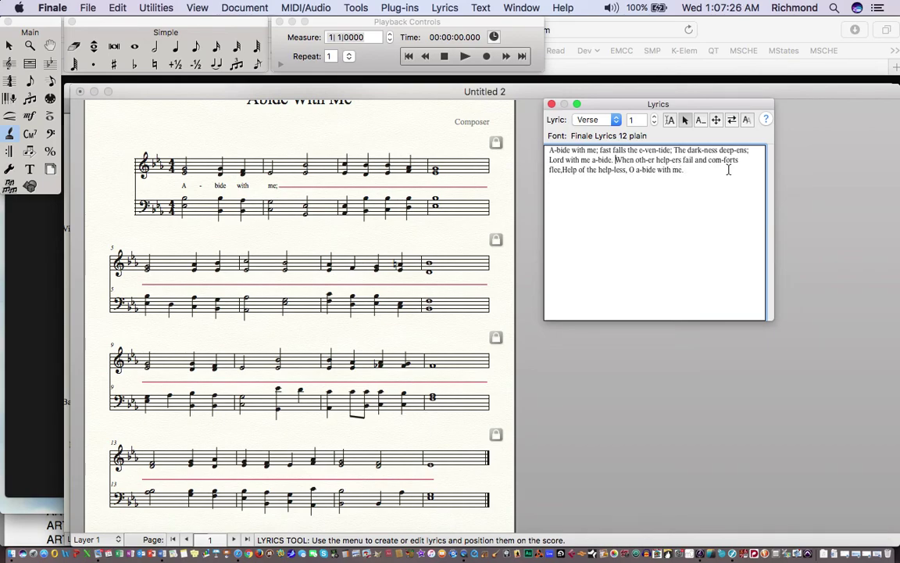
click(563, 169)
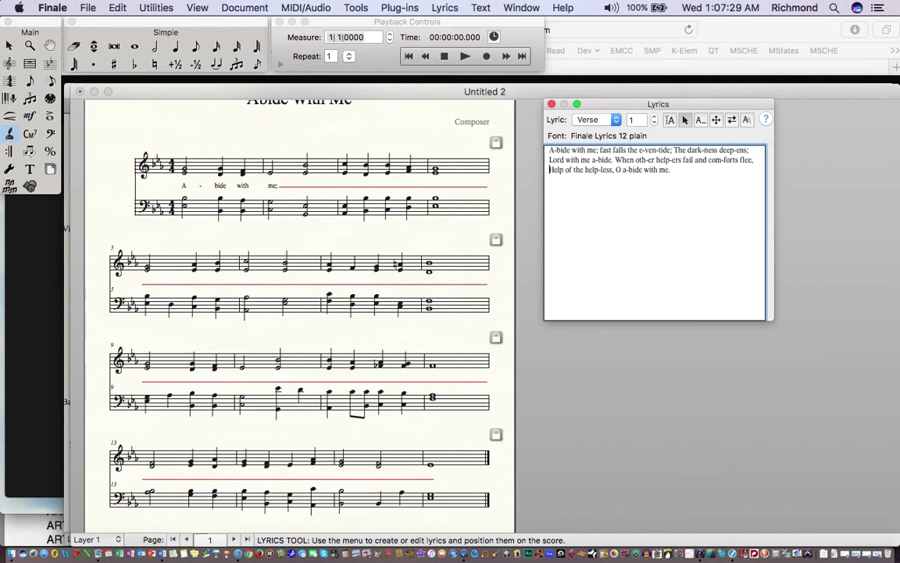
click(686, 172)
- Assign "fast" to the second treble note of measure 2, and all remaining Verse 1 syllables at once from the first note of measure 3
double_click(603, 150)
click(275, 153)
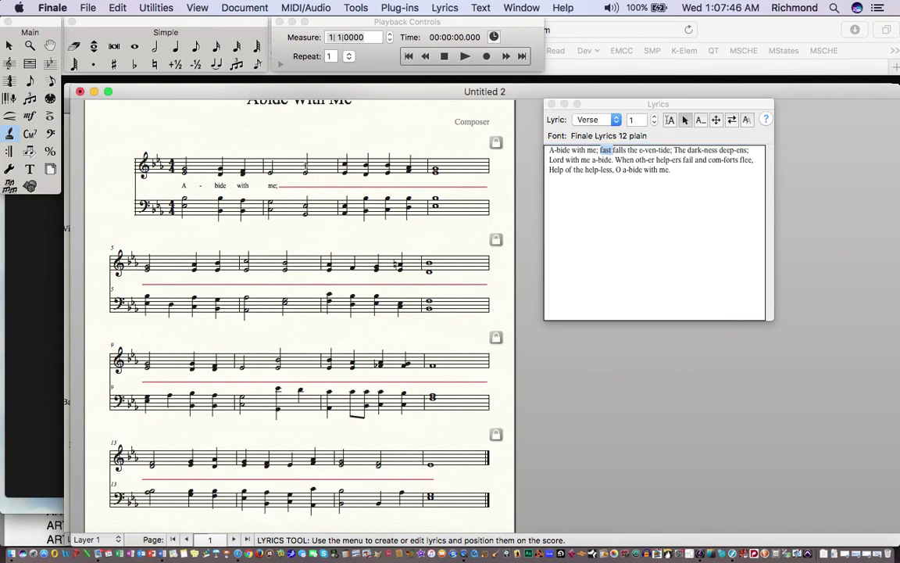
click(307, 166)
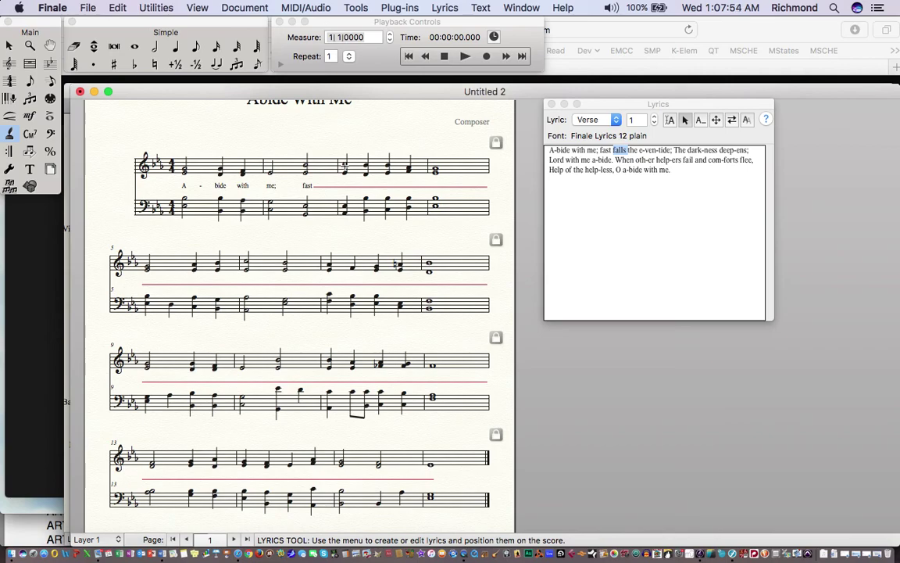
alt+click(344, 165)
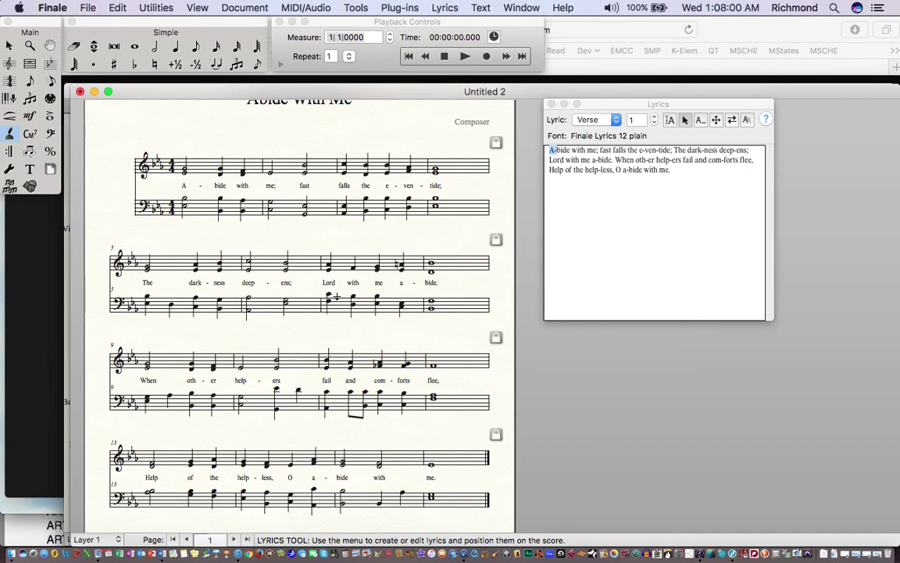
- Examine the placement of the Verse 1 syllables throughout the enlarged score and close the Lyrics window
key(super+equal)
key(super+equal)
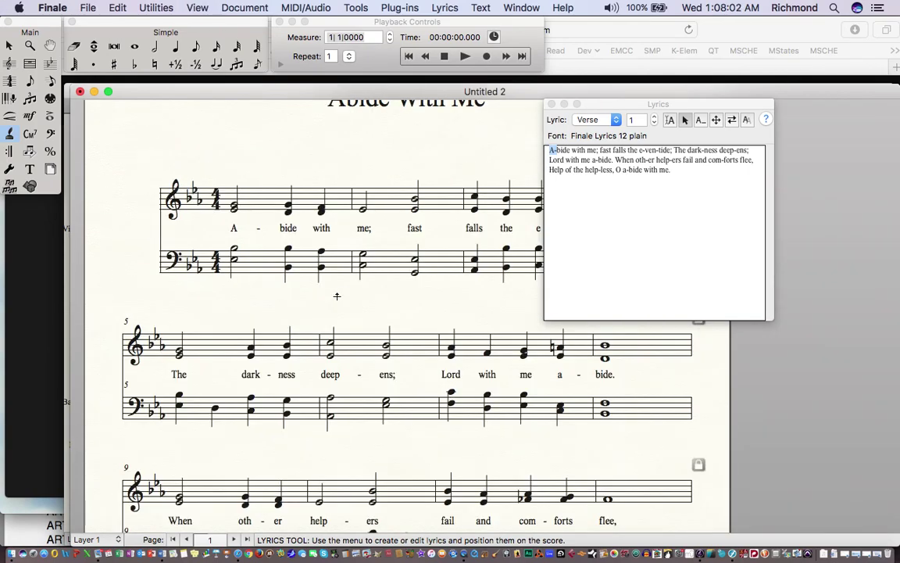
scroll(409, 384, down, 5)
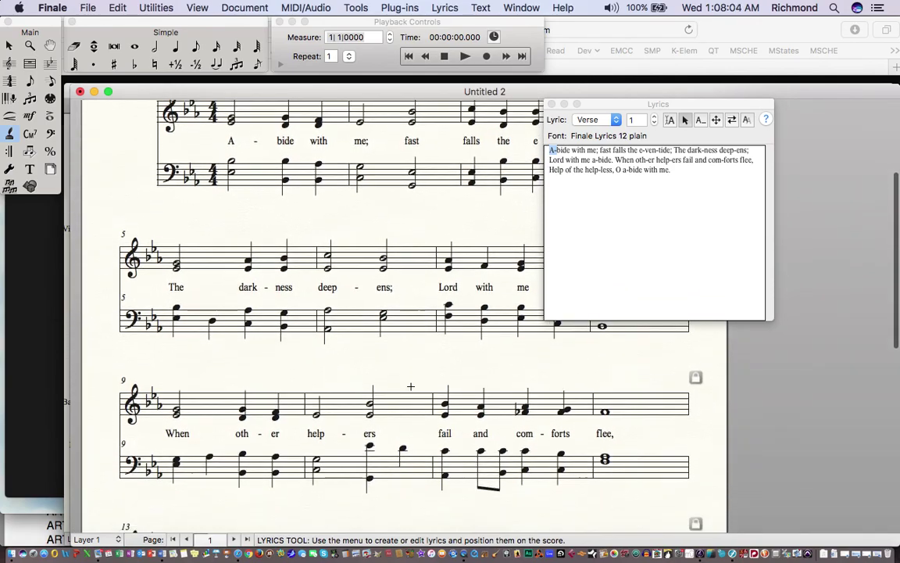
scroll(411, 387, down, 2)
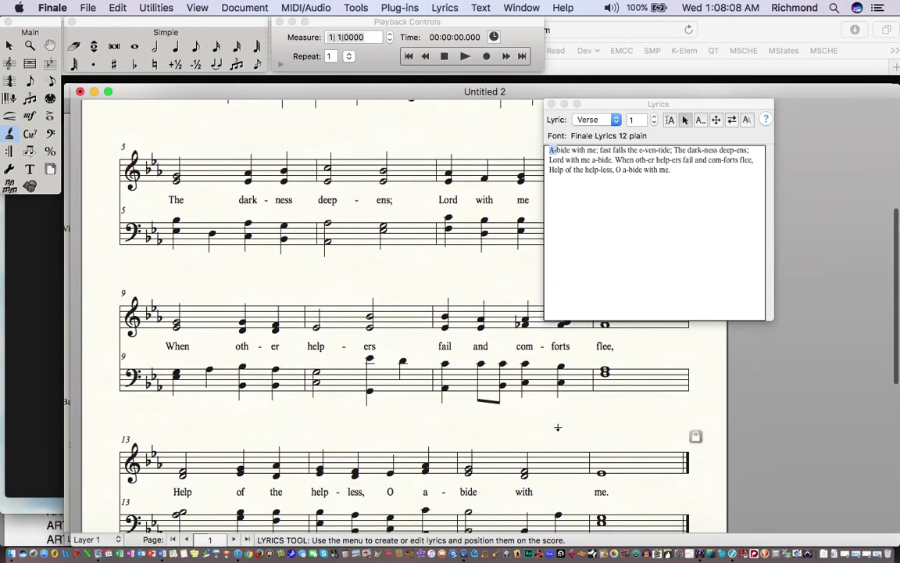
scroll(469, 389, down, 6)
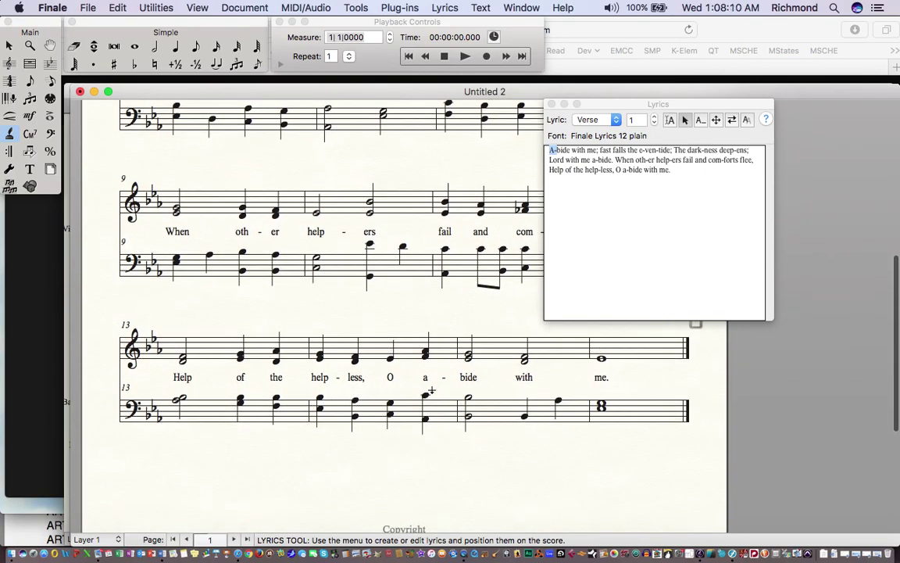
scroll(591, 350, up, 12)
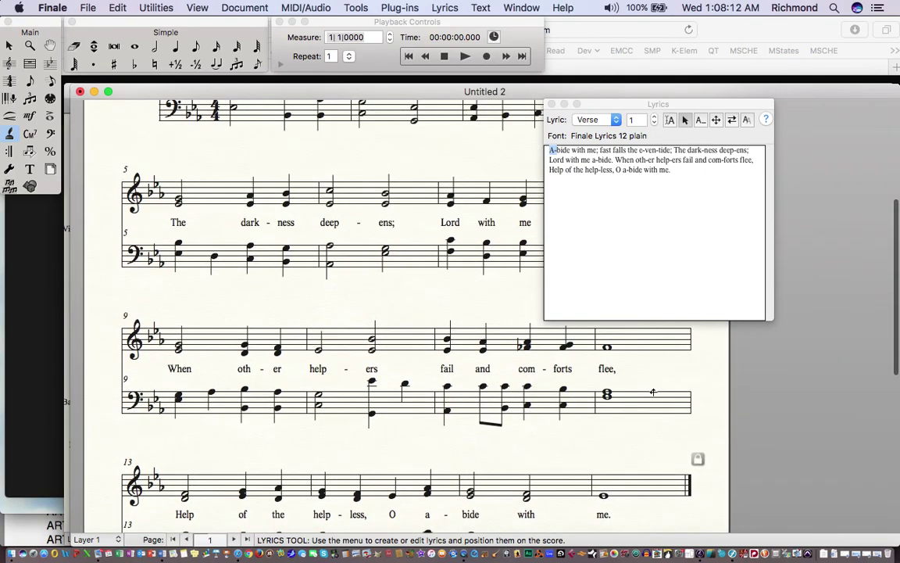
click(551, 104)
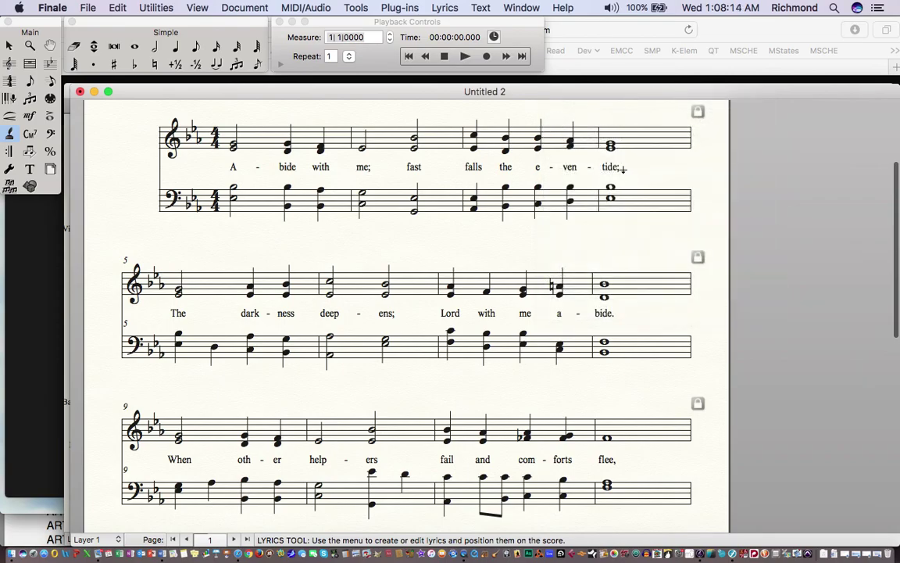
scroll(629, 203, up, 8)
scroll(629, 203, down, 7)
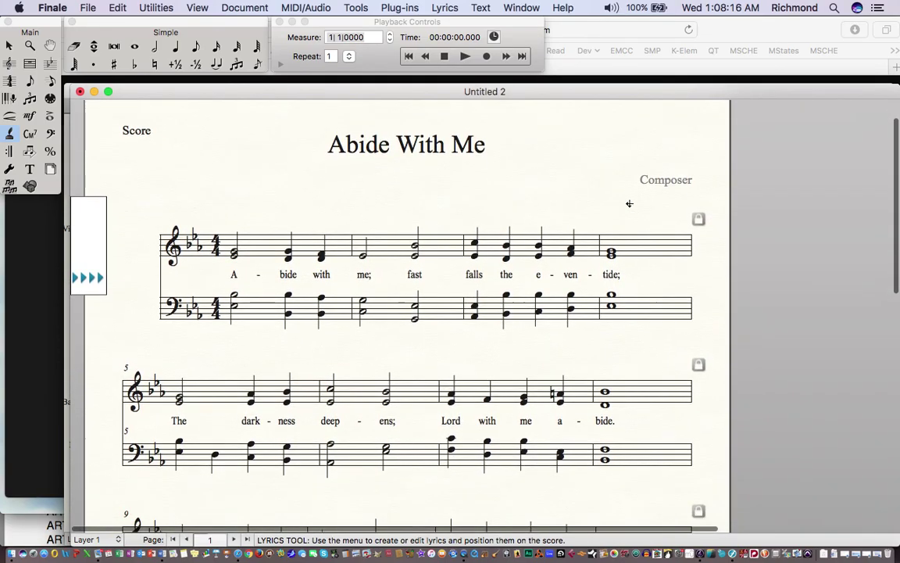
scroll(629, 204, down, 1)
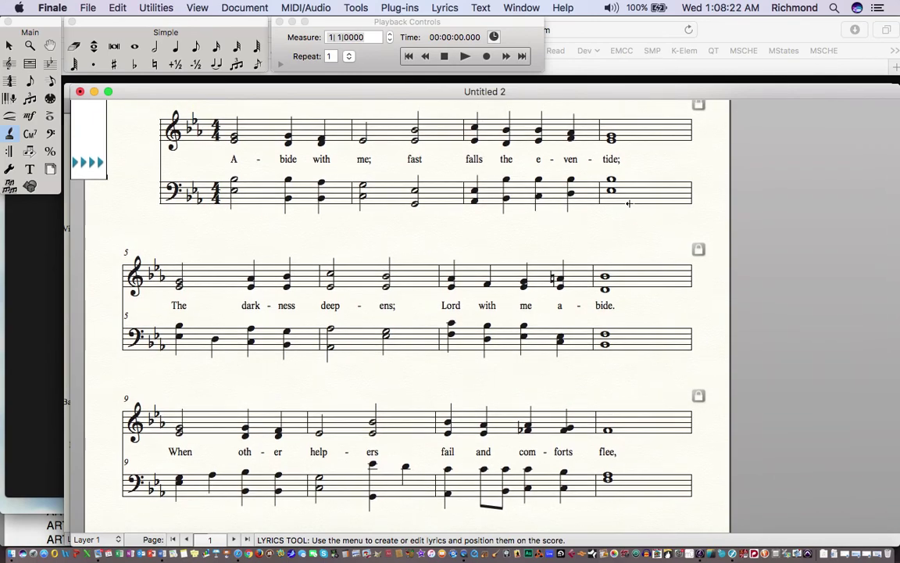
scroll(629, 203, up, 2)
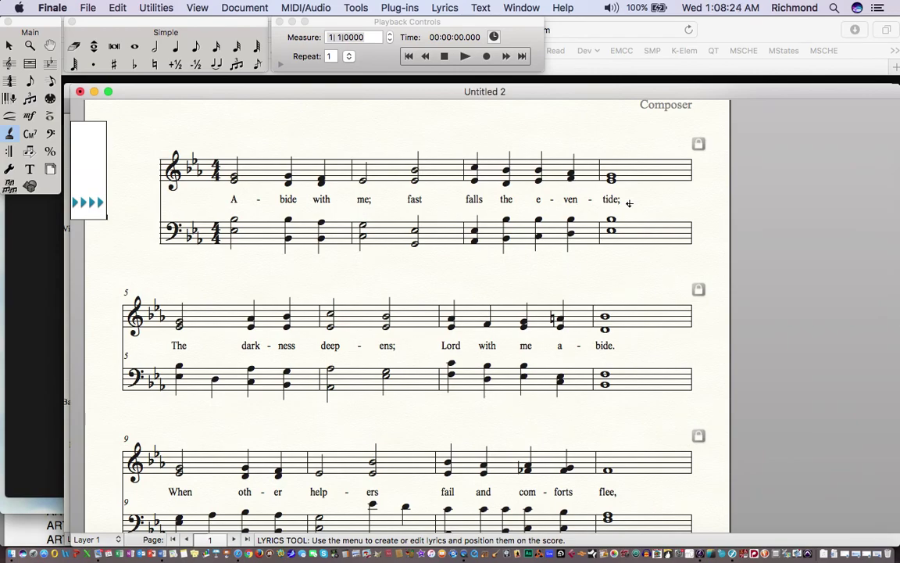
scroll(629, 203, up, 4)
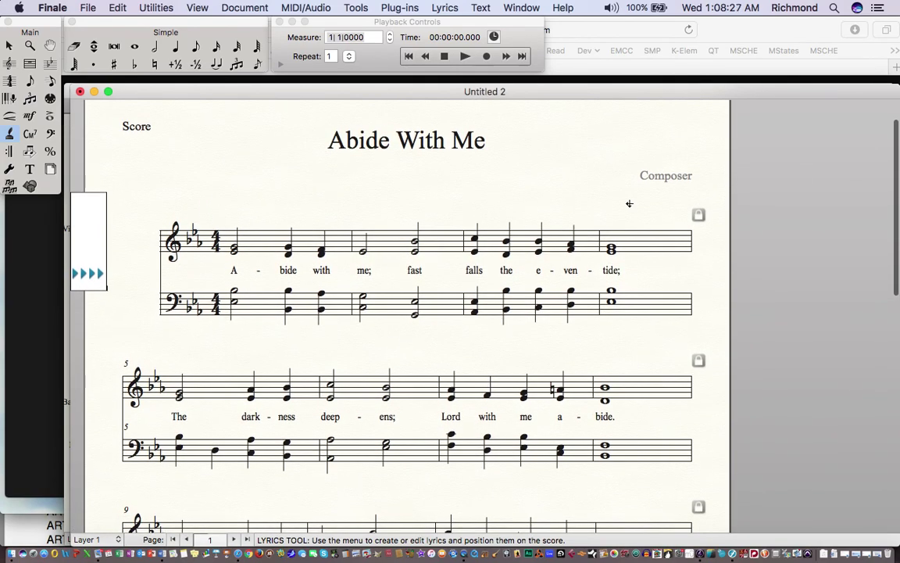
- Select all the music of the hymn score with the Selection Tool and copy it
click(8, 46)
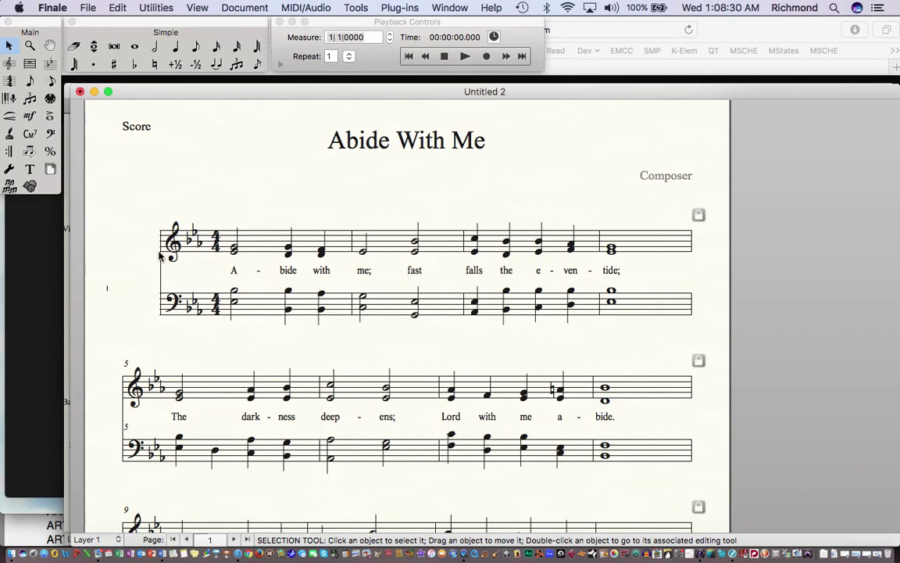
key(super+a)
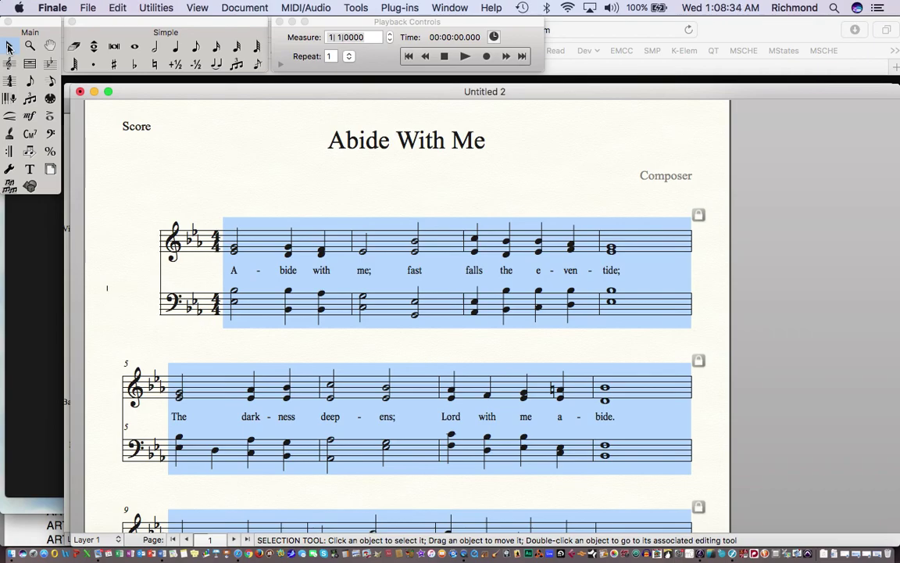
click(83, 7)
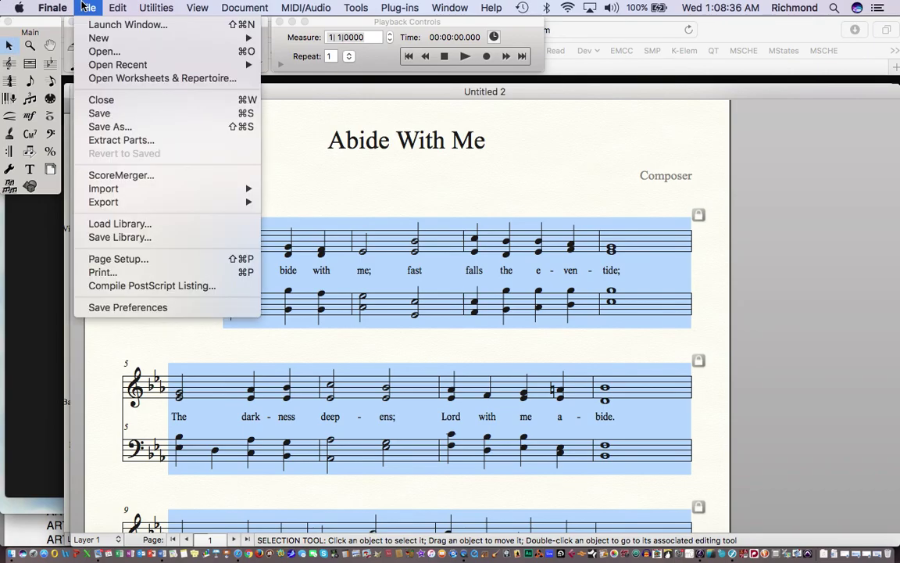
click(82, 5)
- Start a new Engraved Style document for the Brass Quintet ensemble, titled "Abide With Me"
key(super+n)
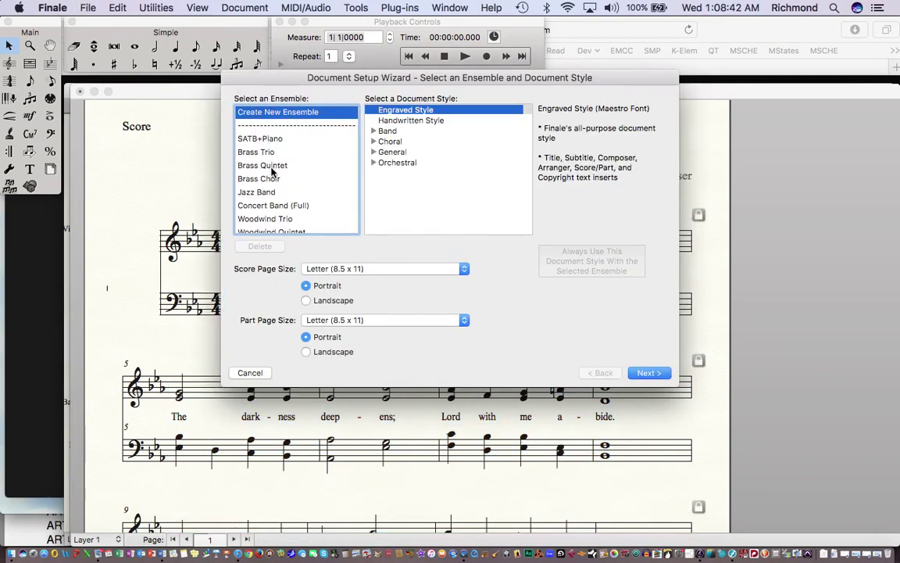
click(280, 166)
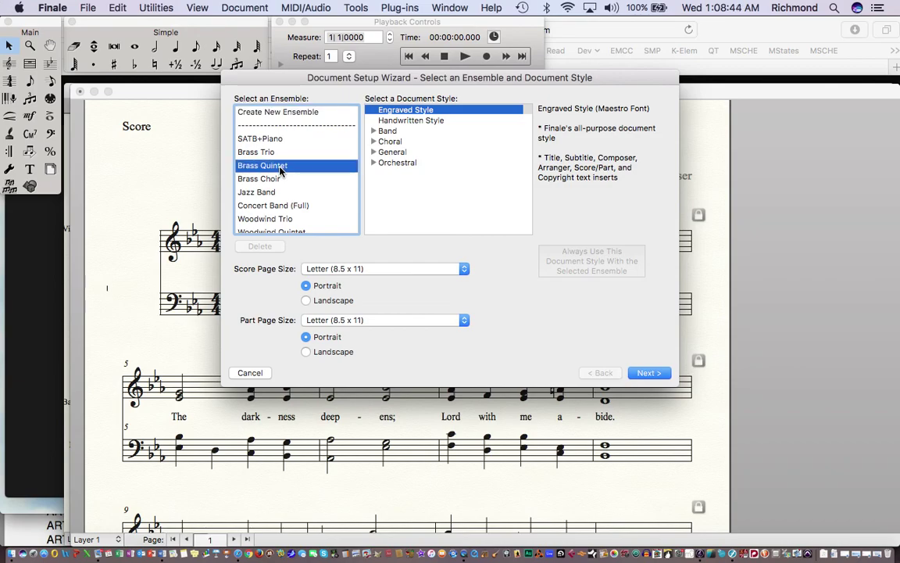
click(647, 374)
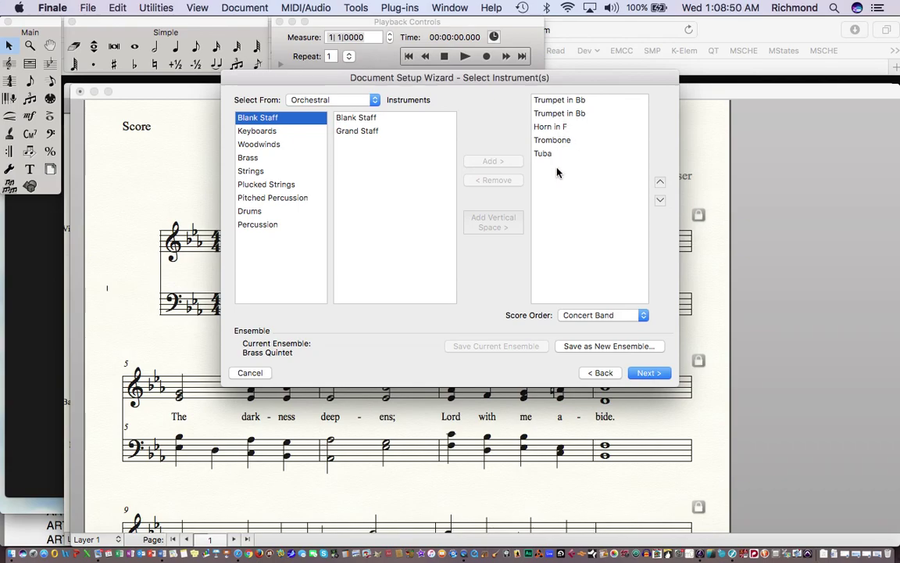
click(647, 374)
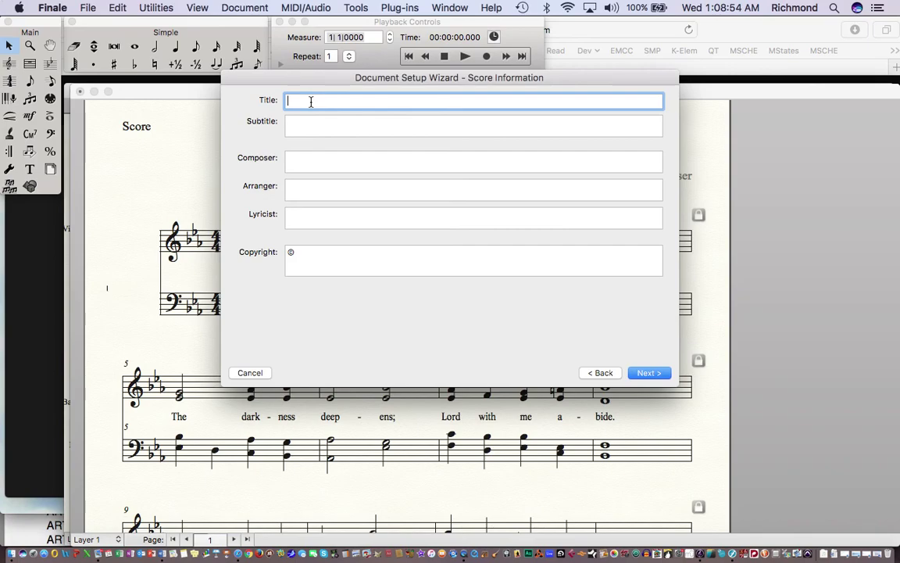
text(Abide With Me)
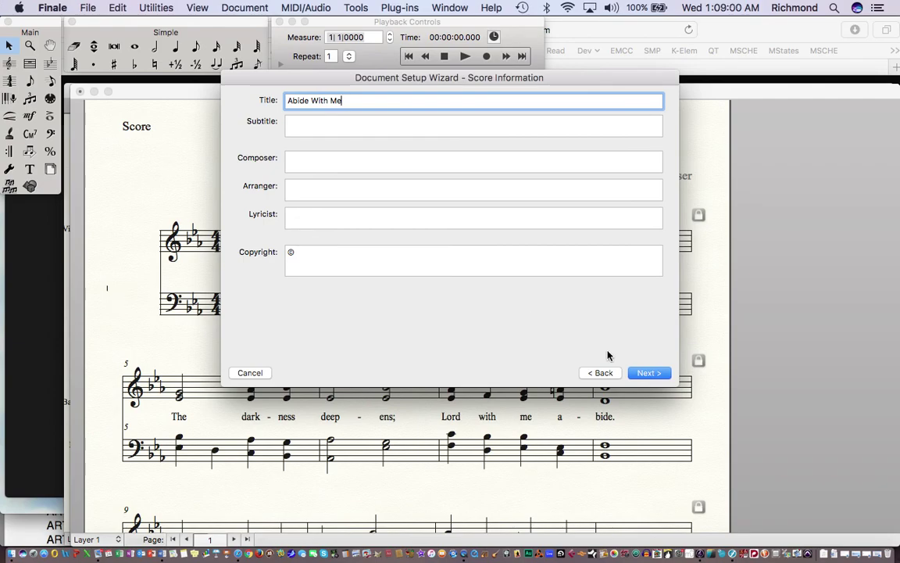
click(648, 372)
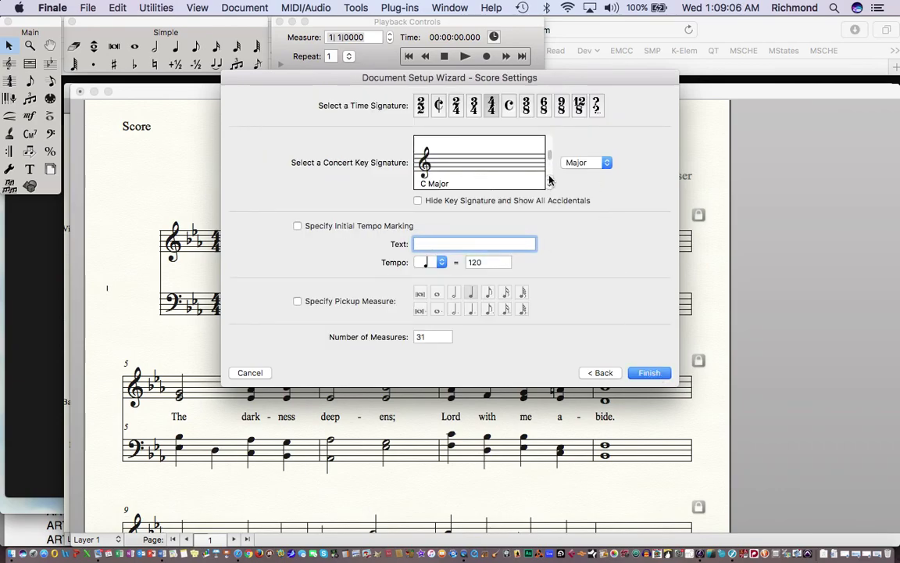
- Set the concert key signature to E Flat Major and the number of measures to 16, and finish creating the document
scroll(542, 188, down, 3)
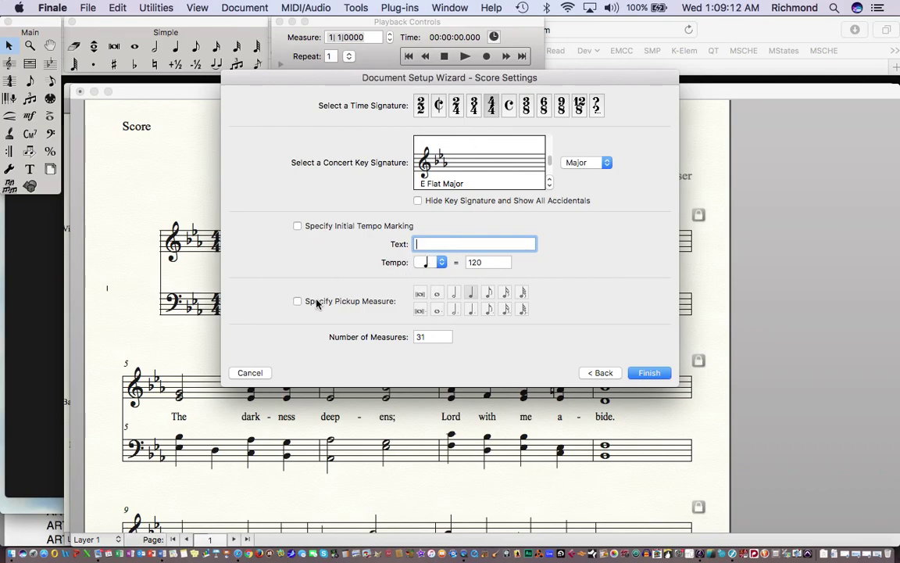
double_click(420, 336)
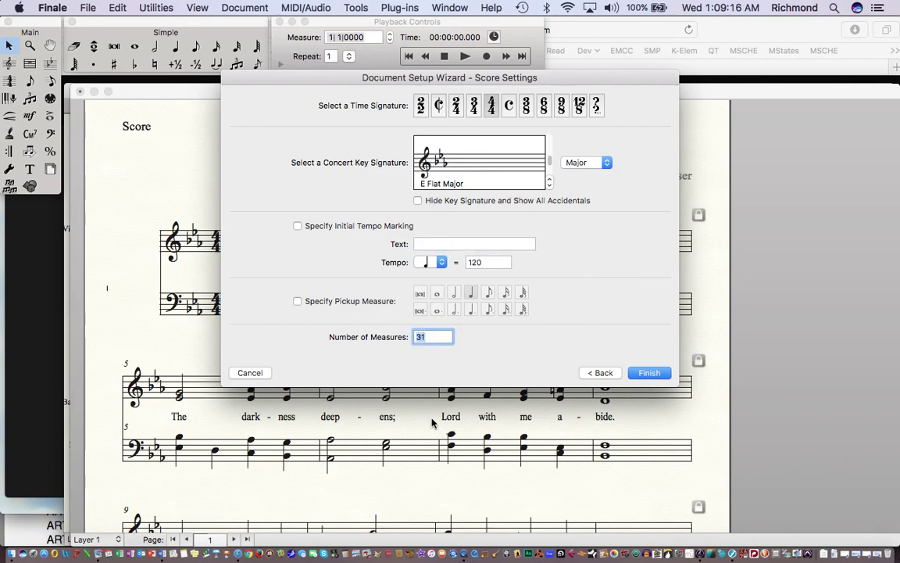
text(16)
click(658, 373)
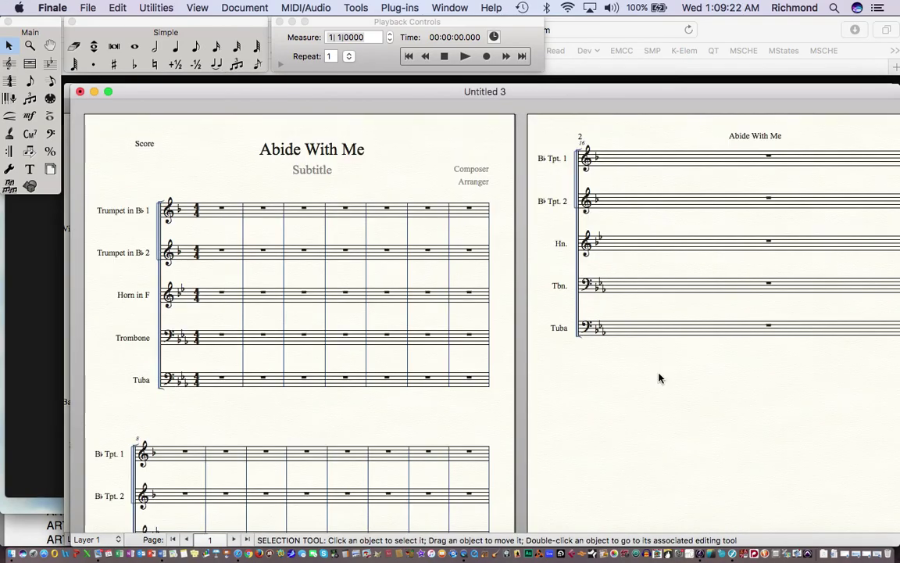
- Display the new brass quintet score in concert pitch
click(215, 300)
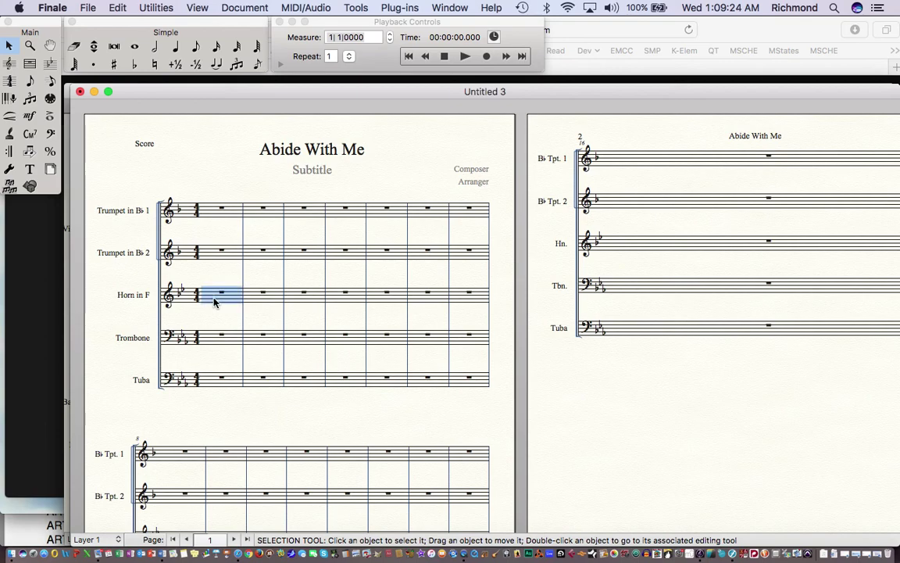
click(239, 10)
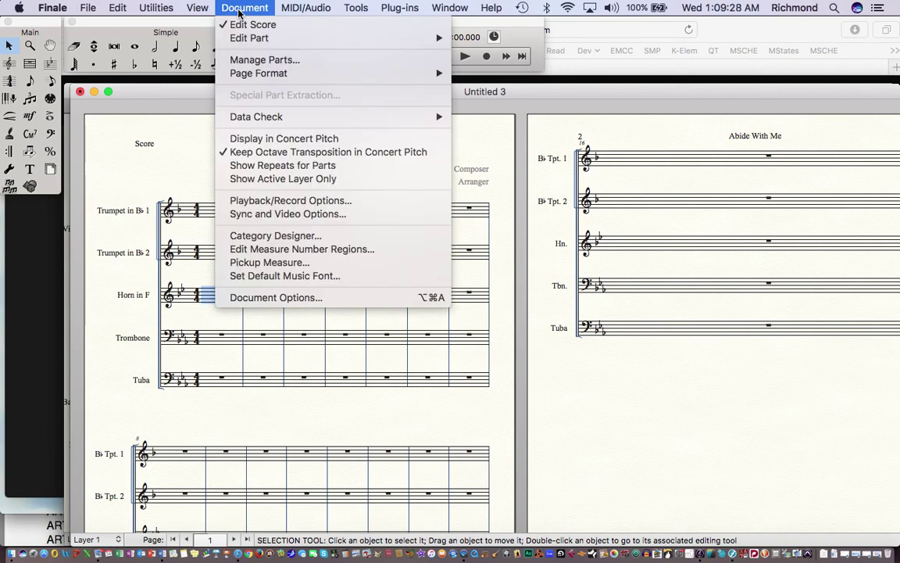
click(255, 139)
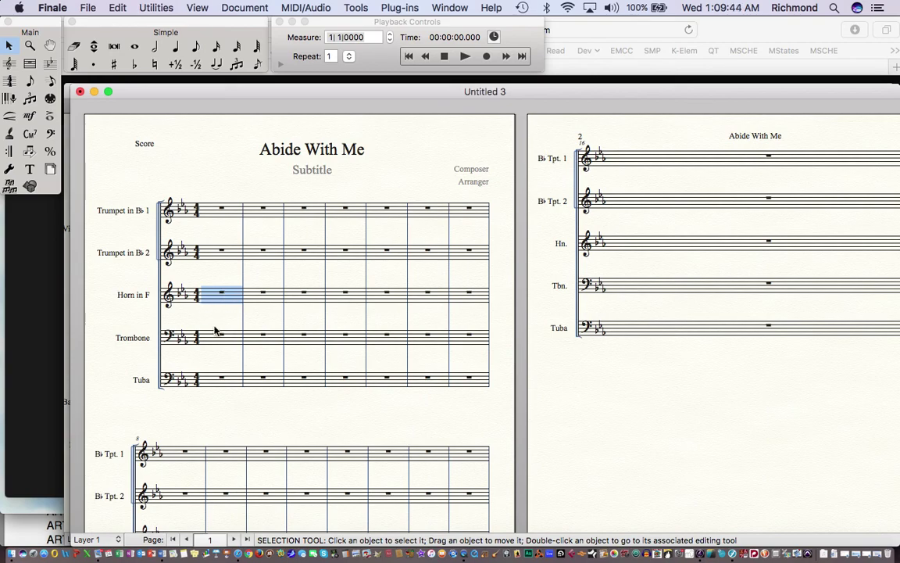
- Try pasting the copied hymn into the Horn in F and Trombone staves from measure 1, and clear the pasted music
key(super+v)
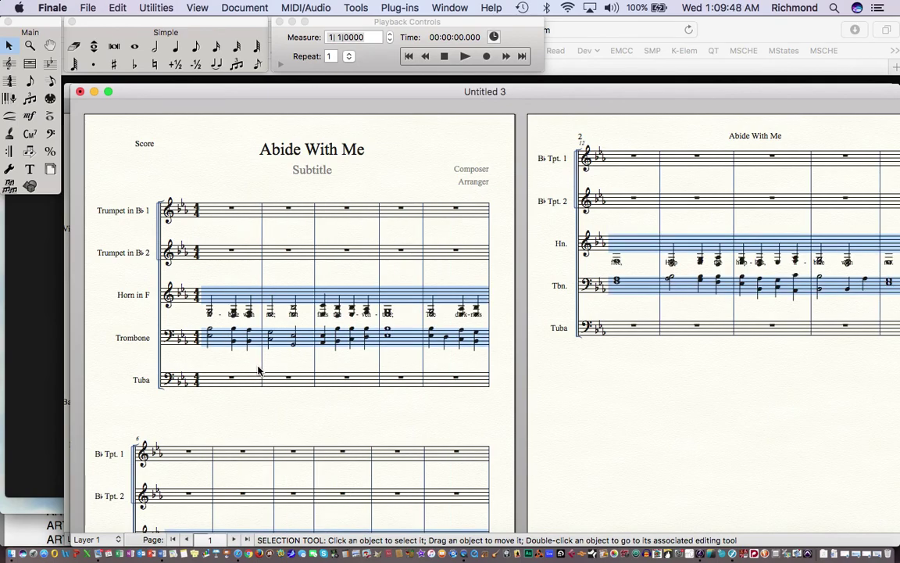
key(Delete)
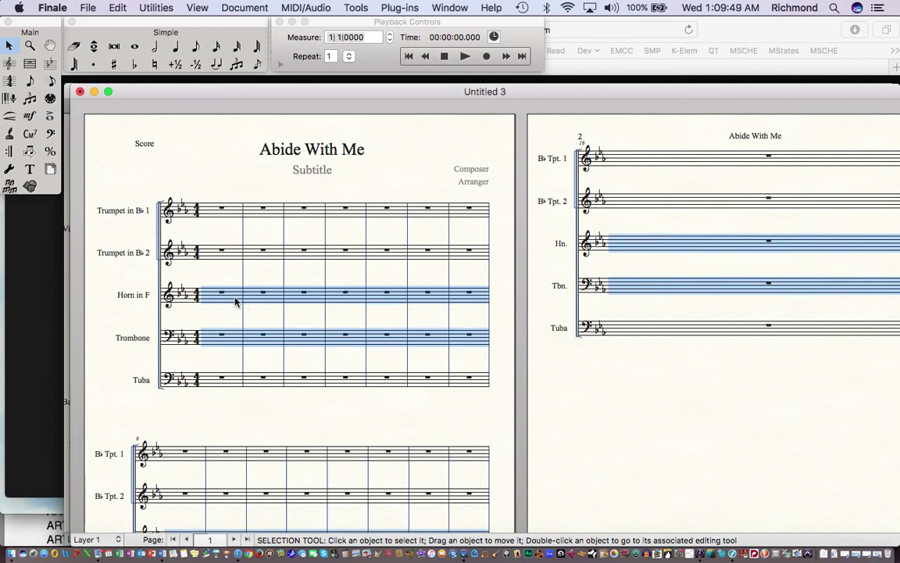
- Paste the hymn into the Trumpet 2 and Horn staves from measure 1 and explode it into 4 existing staves, one note each, starting with Trumpet 1
click(212, 258)
key(super+v)
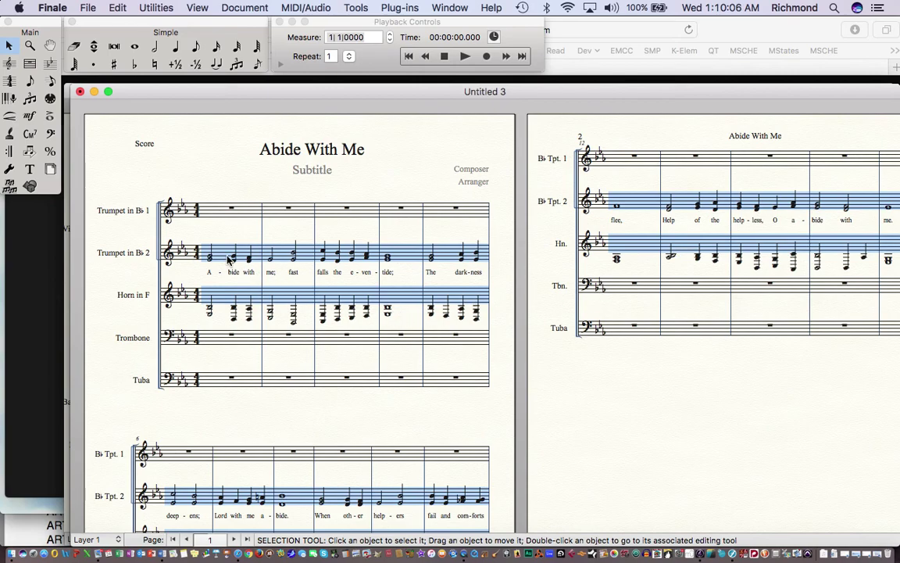
click(155, 7)
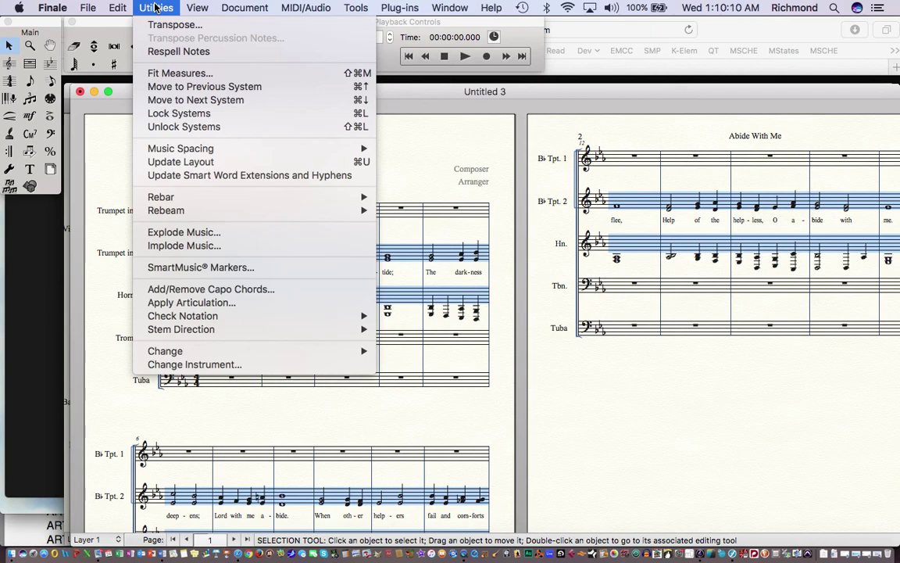
click(176, 235)
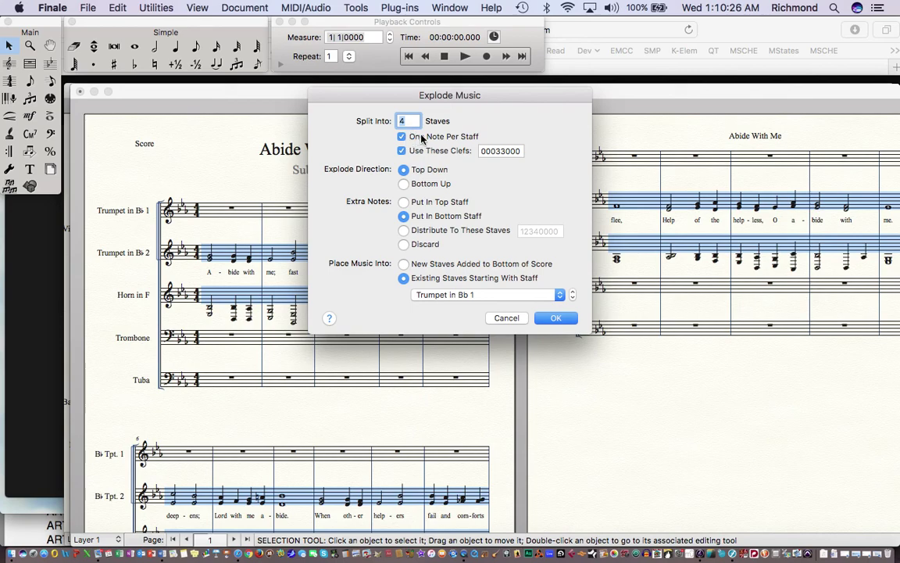
click(488, 151)
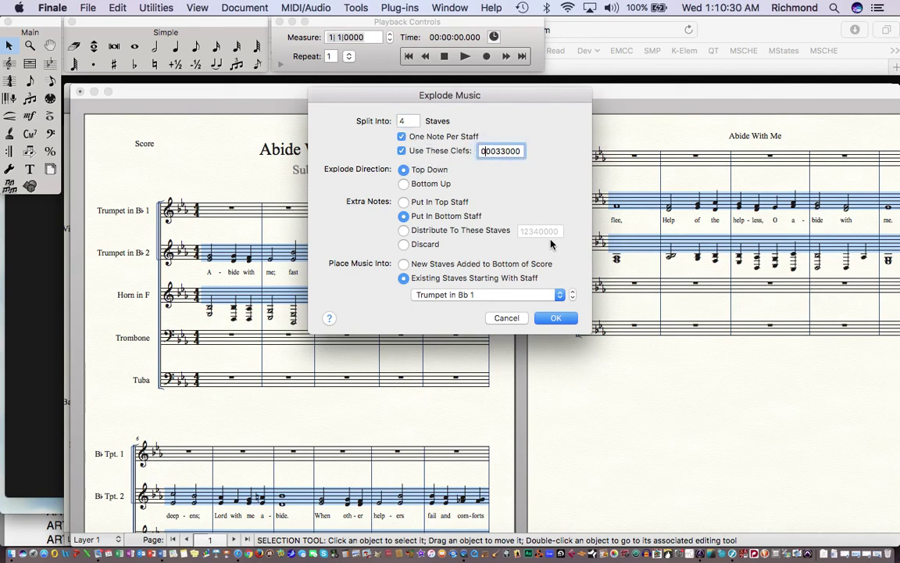
key(Right)
key(Right)
click(404, 264)
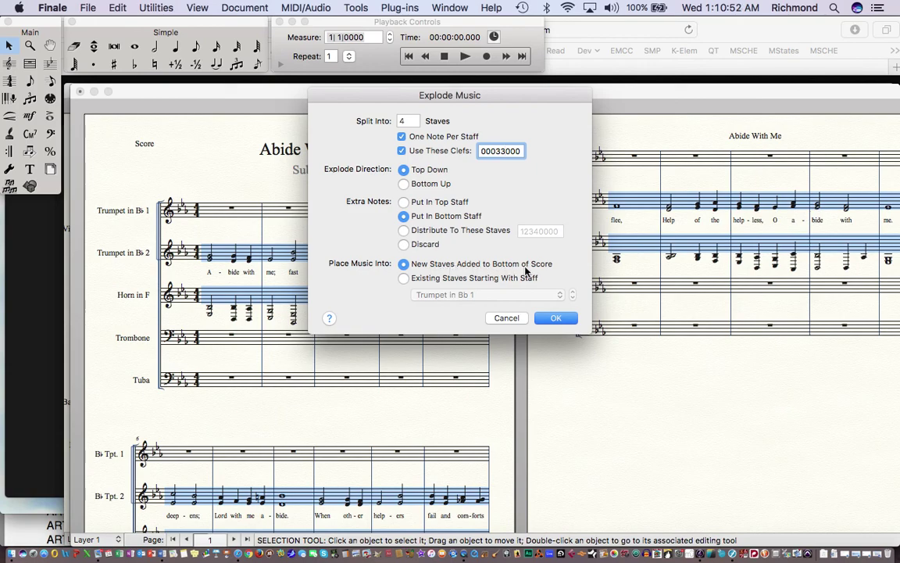
click(403, 280)
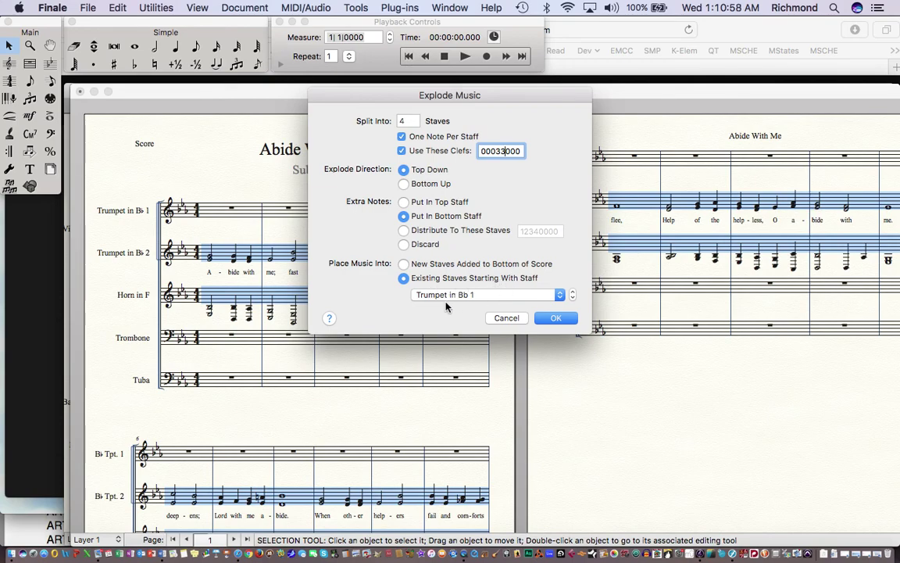
click(560, 319)
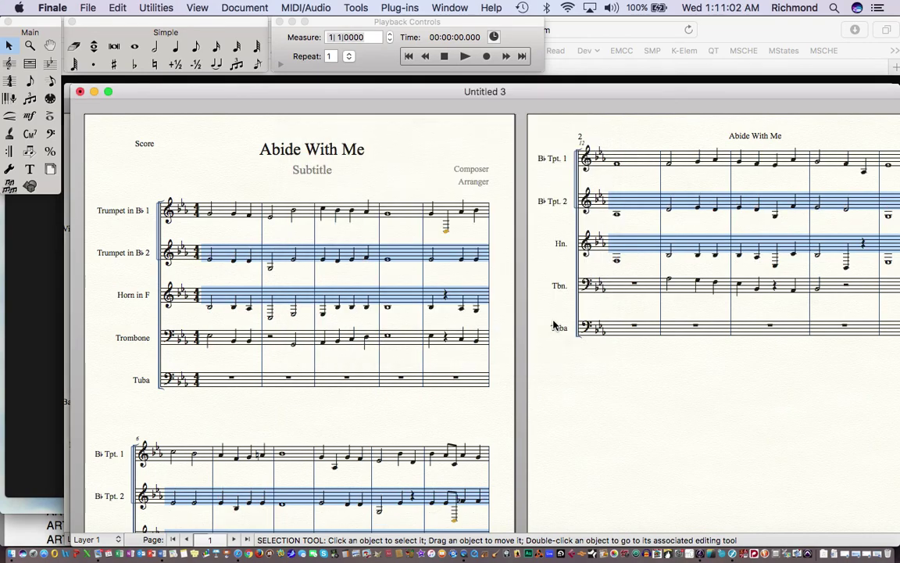
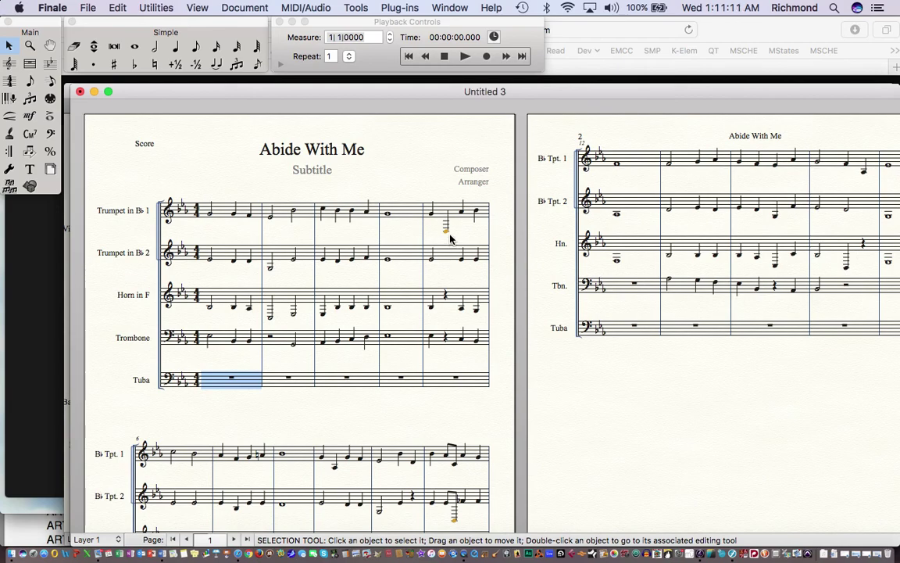
key(Escape)
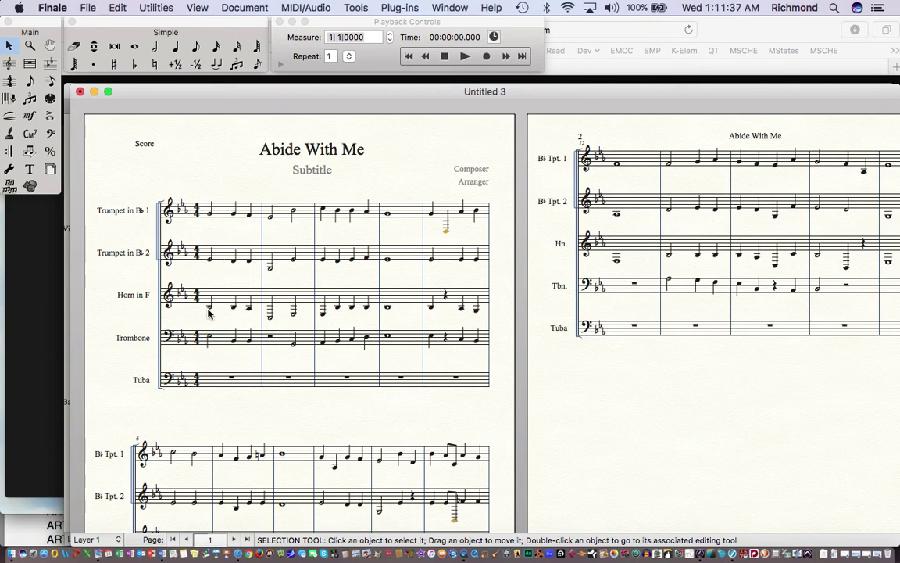
- Turn off the concert pitch display so the quintet score shows transposed parts
click(155, 297)
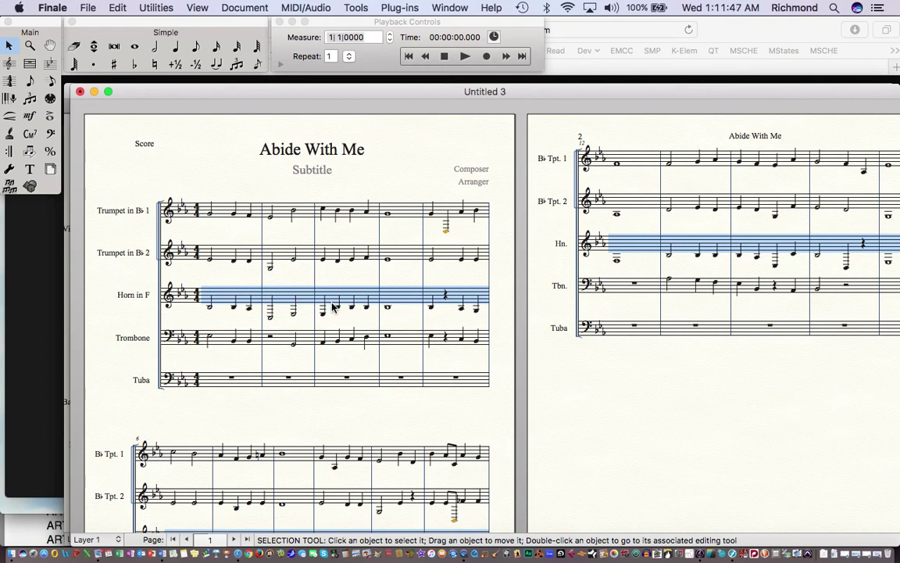
click(216, 358)
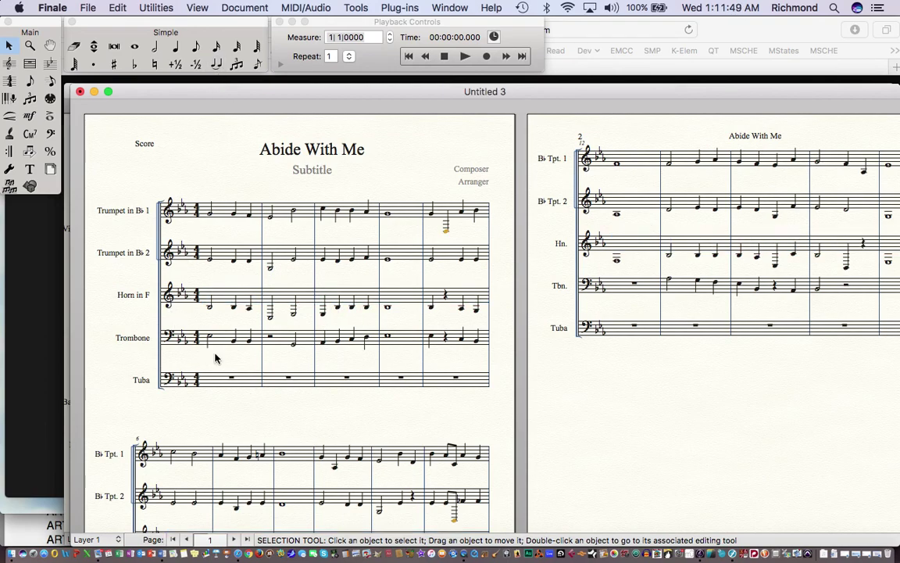
click(233, 6)
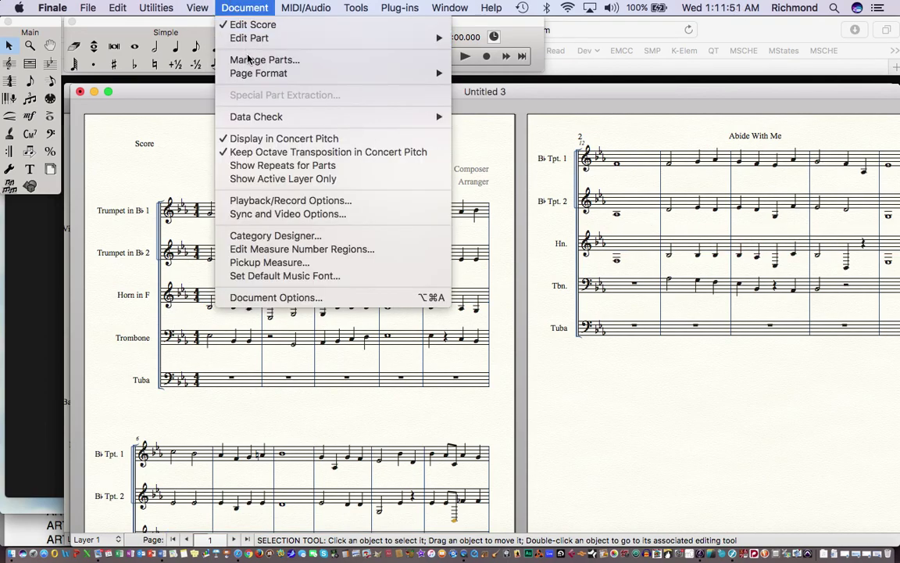
click(244, 139)
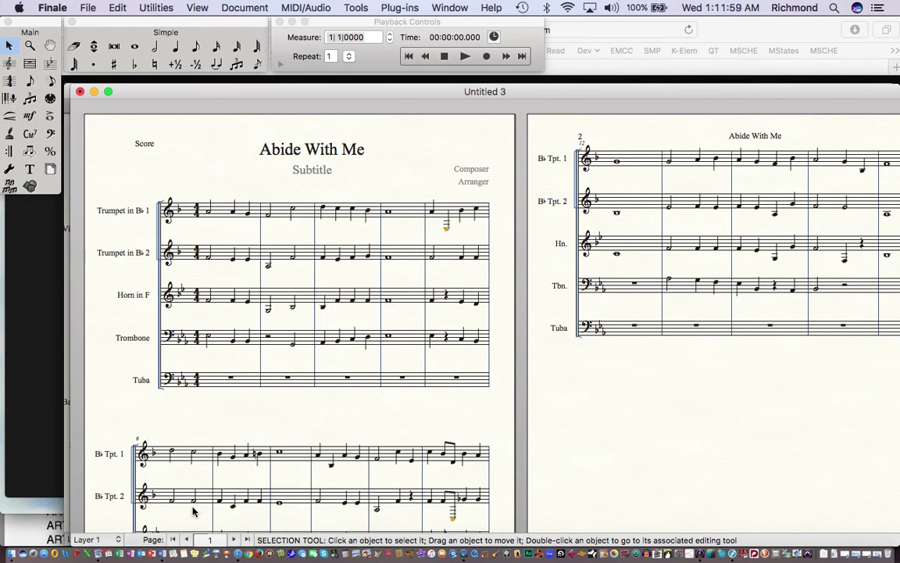
- Copy the whole Trombone part into the Tuba staff from measure 1, placed an octave lower
scroll(428, 391, down, 3)
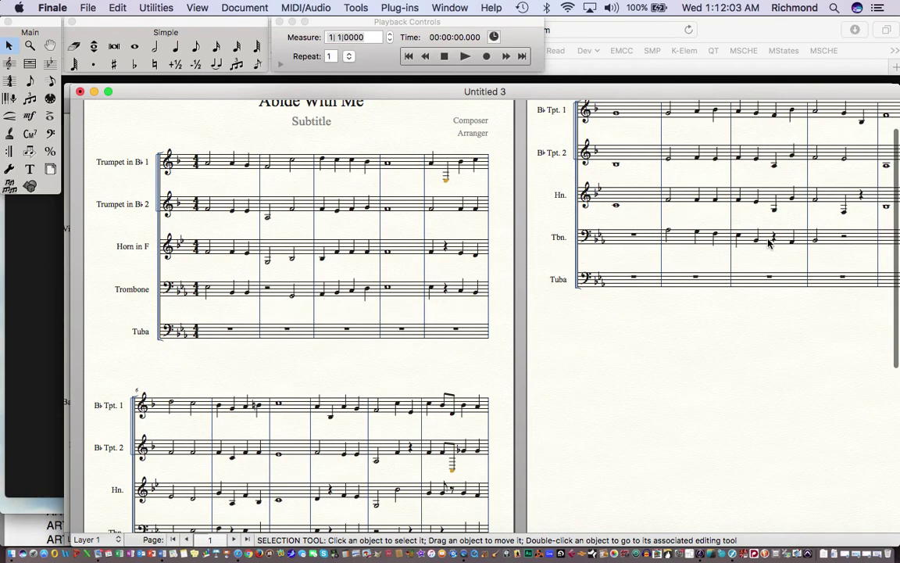
click(154, 291)
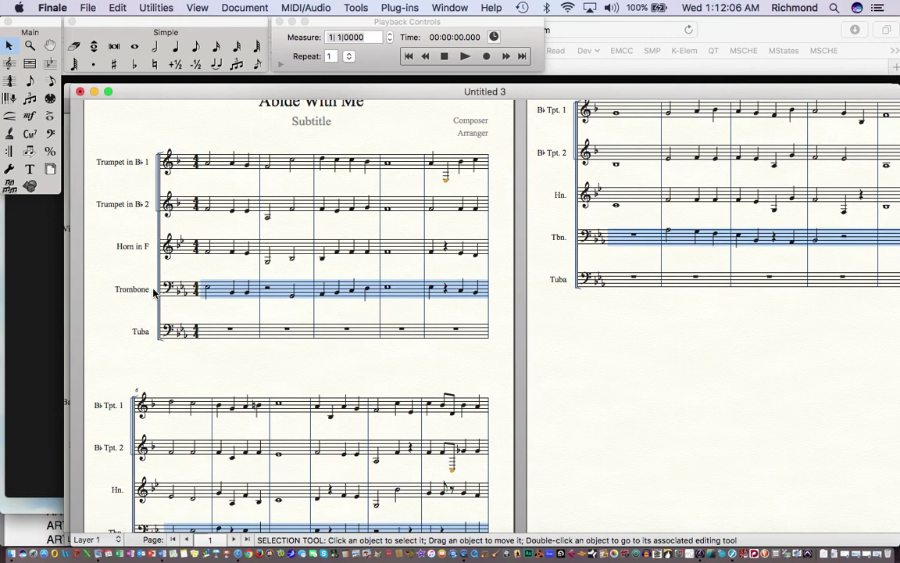
alt+click(209, 334)
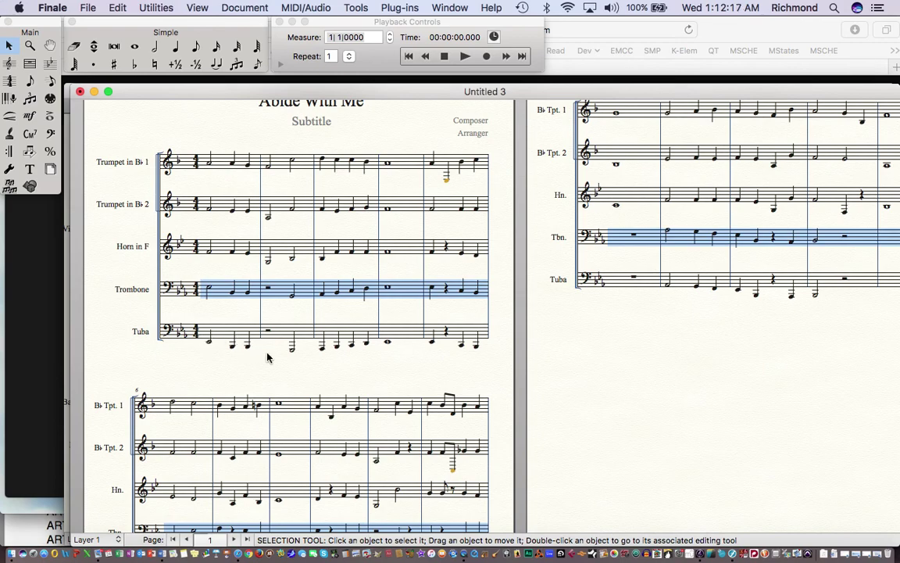
- Fit measures 1 through 16 of the whole score to a locked layout of 4 measures per system
scroll(307, 377, up, 5)
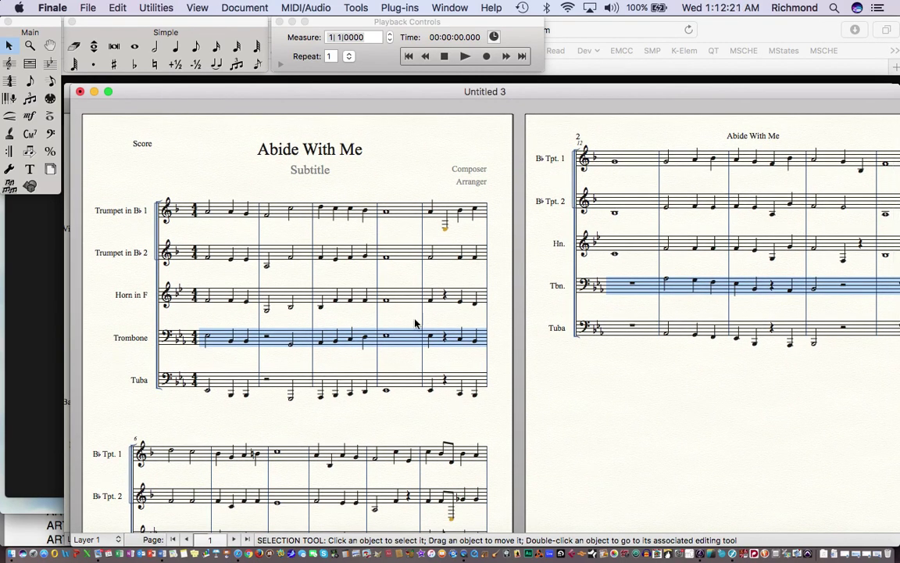
key(super+a)
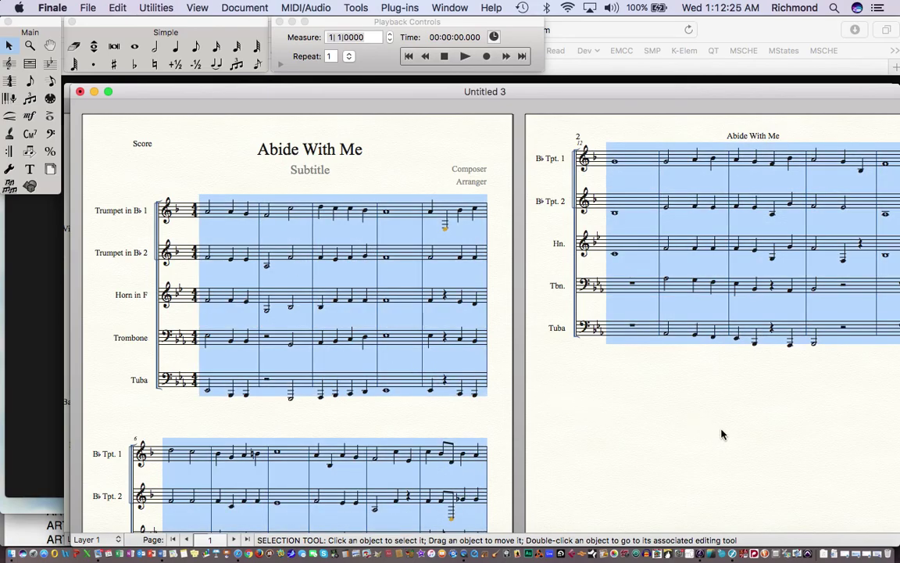
scroll(722, 432, down, 5)
scroll(721, 435, down, 1)
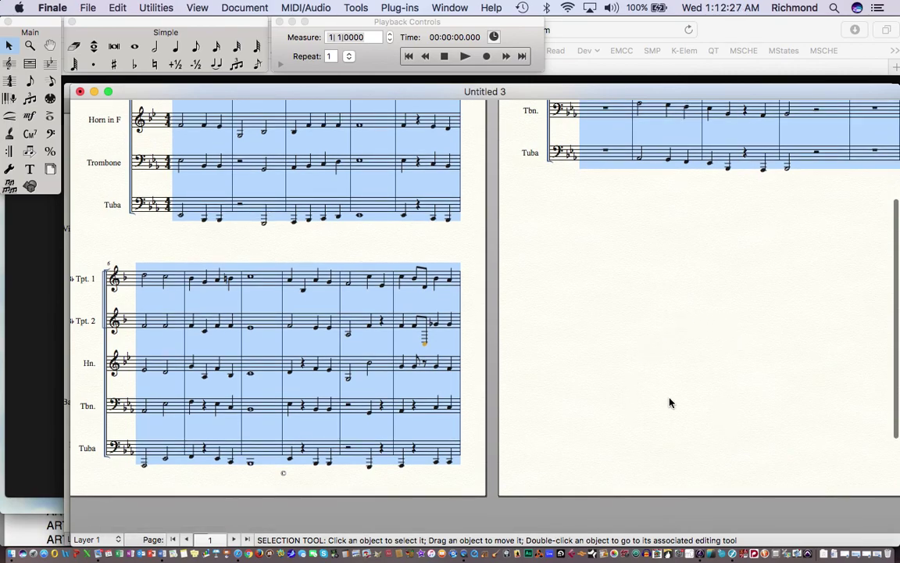
scroll(597, 305, up, 5)
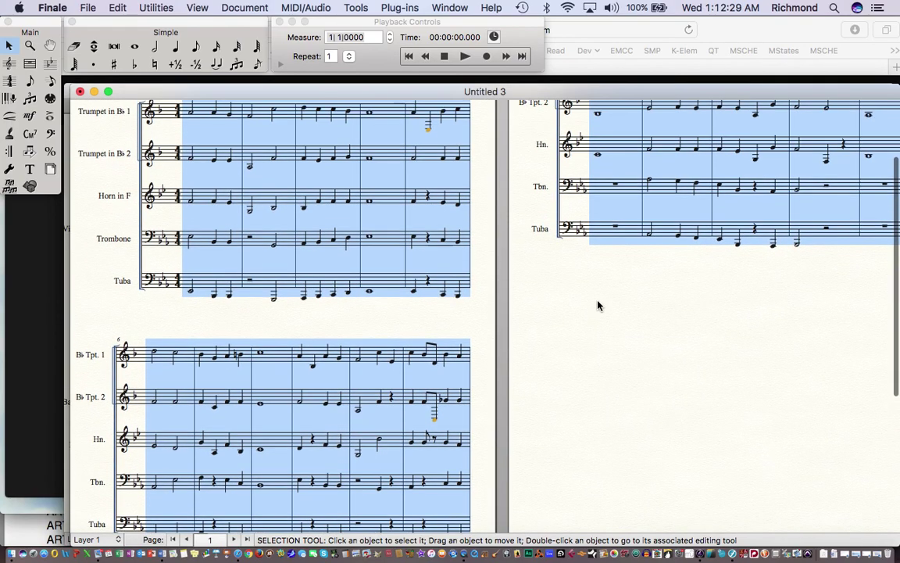
click(153, 11)
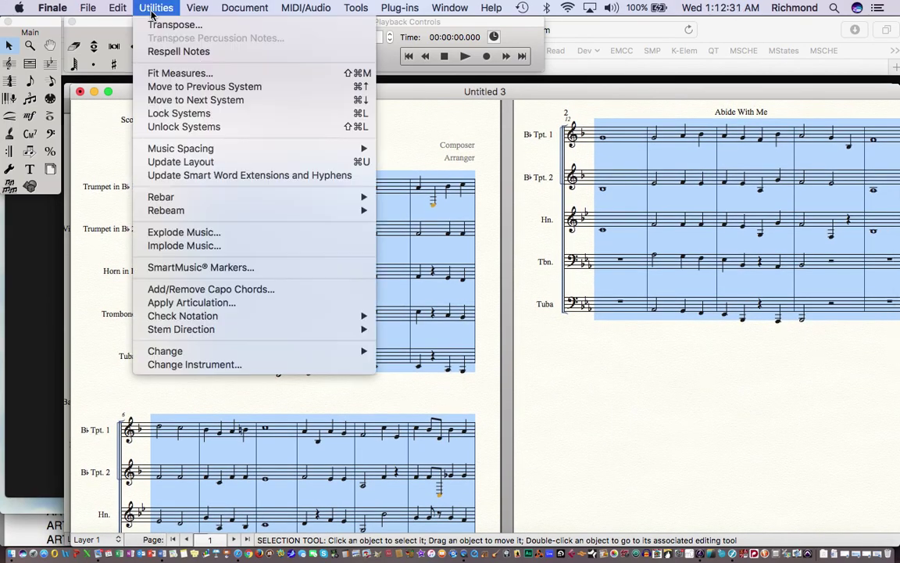
click(172, 72)
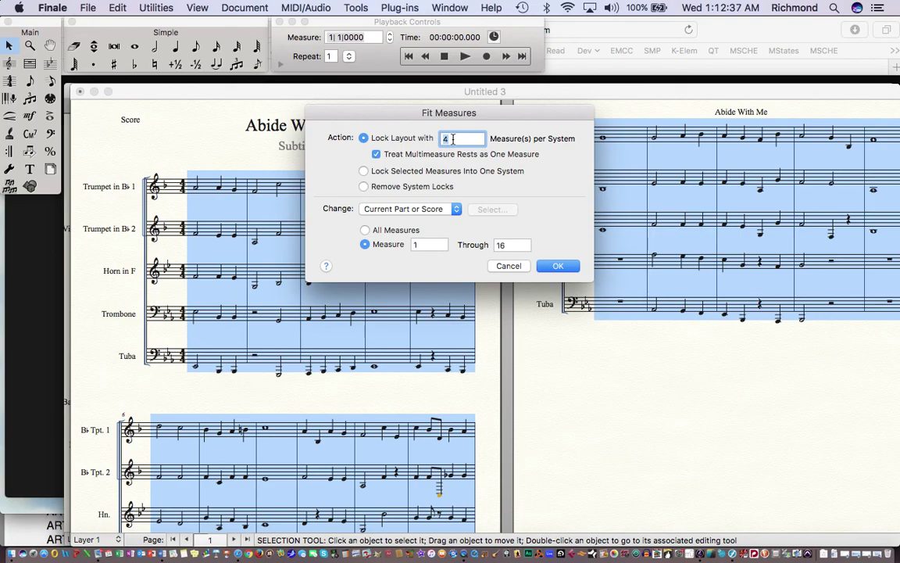
click(559, 266)
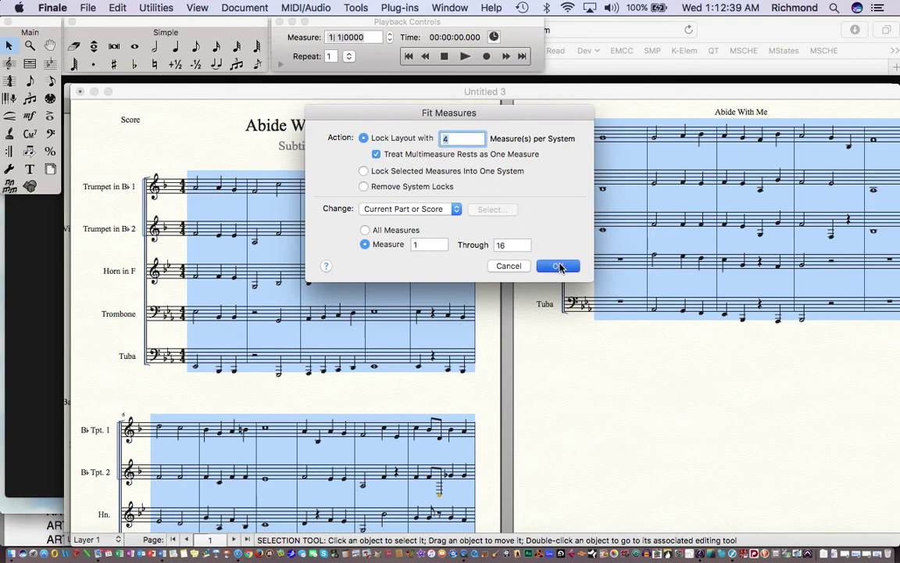
- Use the Page Layout tool to move both systems on page 2 lower, widening the gap between them
scroll(635, 397, down, 5)
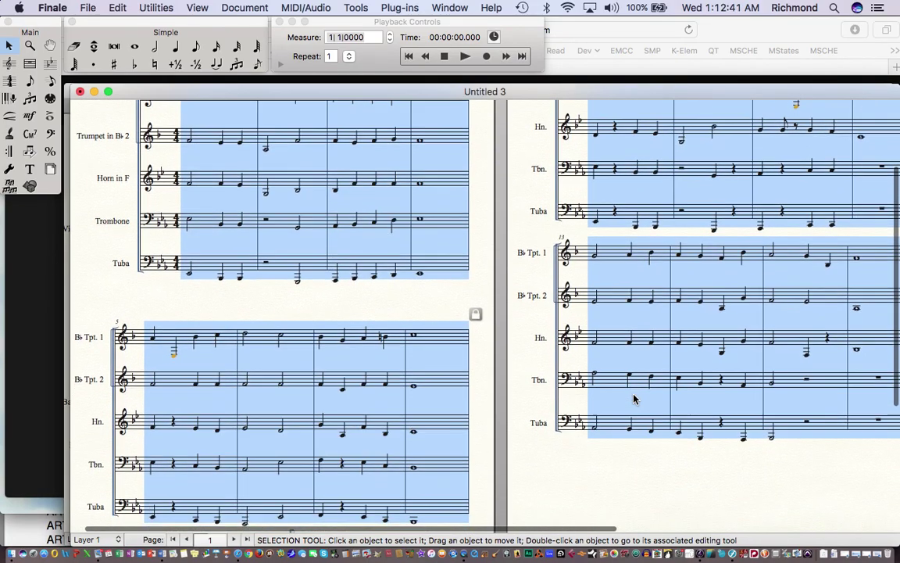
scroll(634, 399, up, 5)
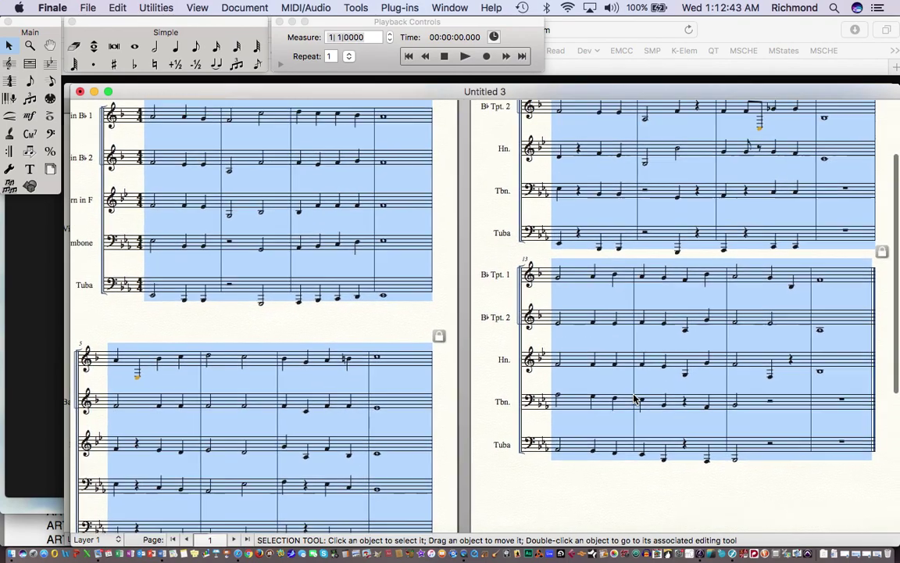
scroll(635, 398, up, 2)
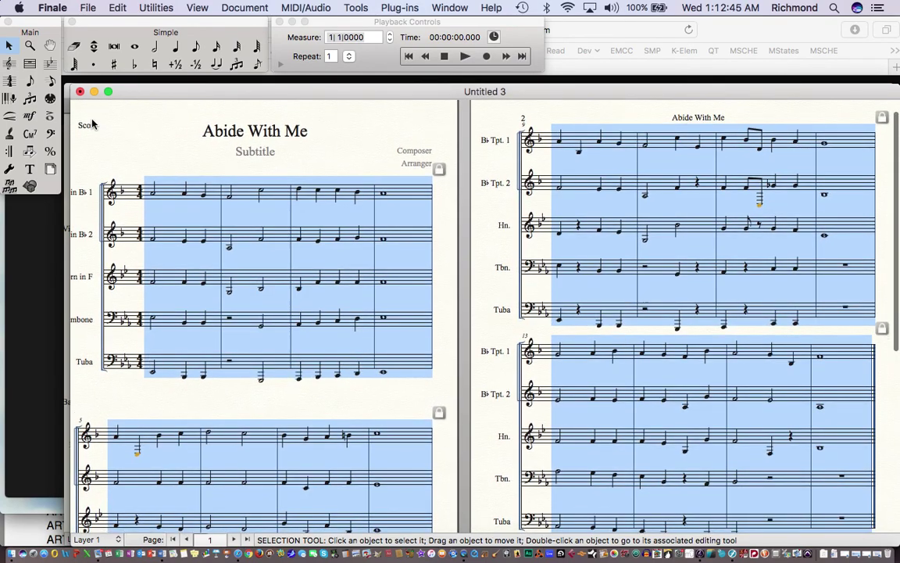
click(50, 170)
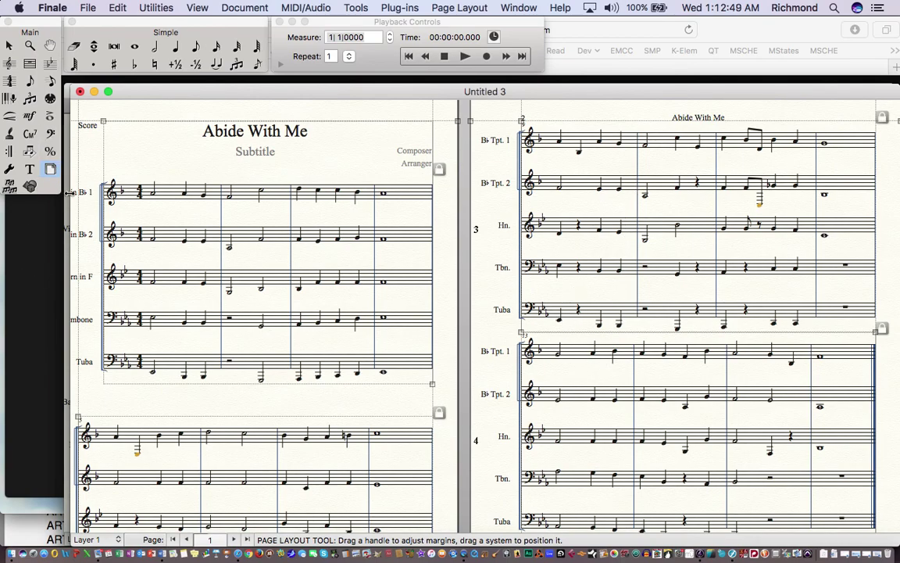
scroll(554, 330, down, 3)
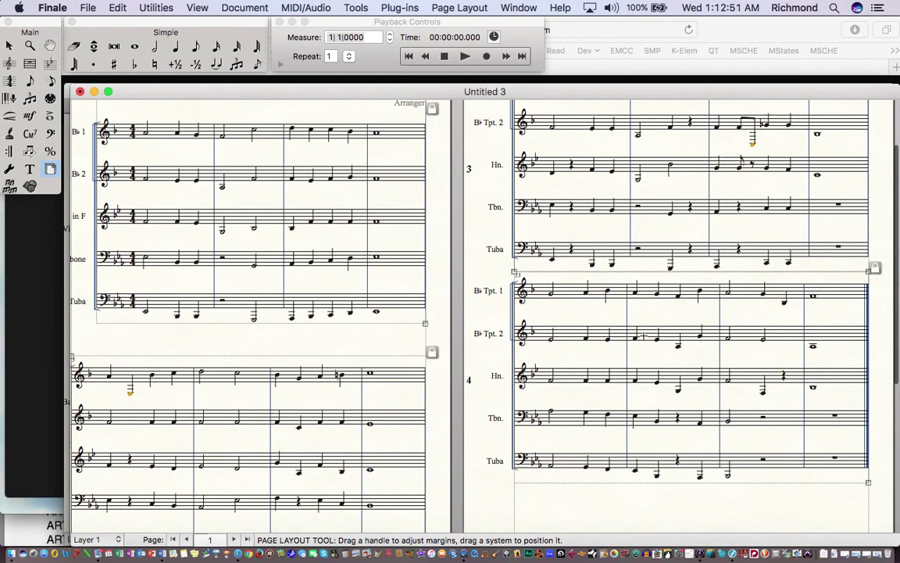
drag(553, 330, 554, 368)
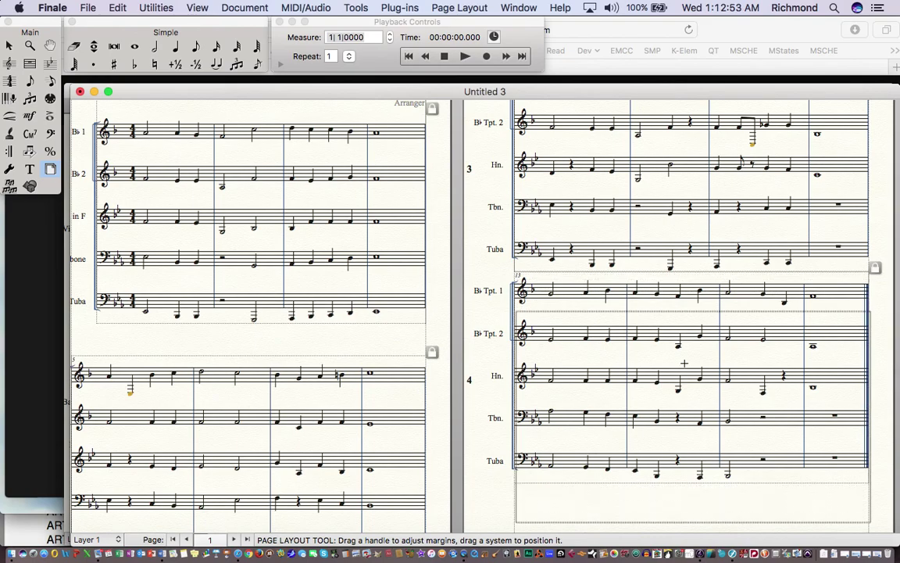
drag(684, 364, 684, 364)
drag(620, 219, 682, 248)
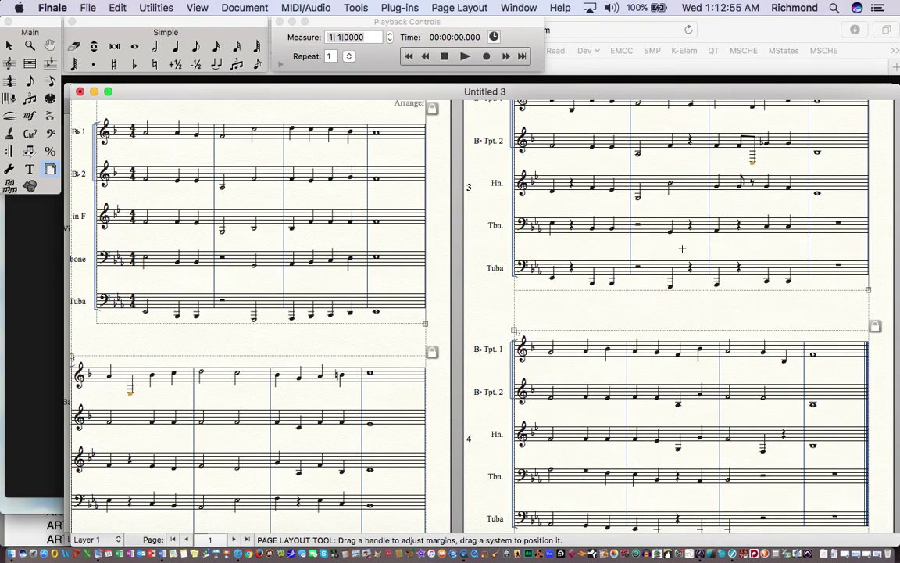
scroll(440, 281, up, 4)
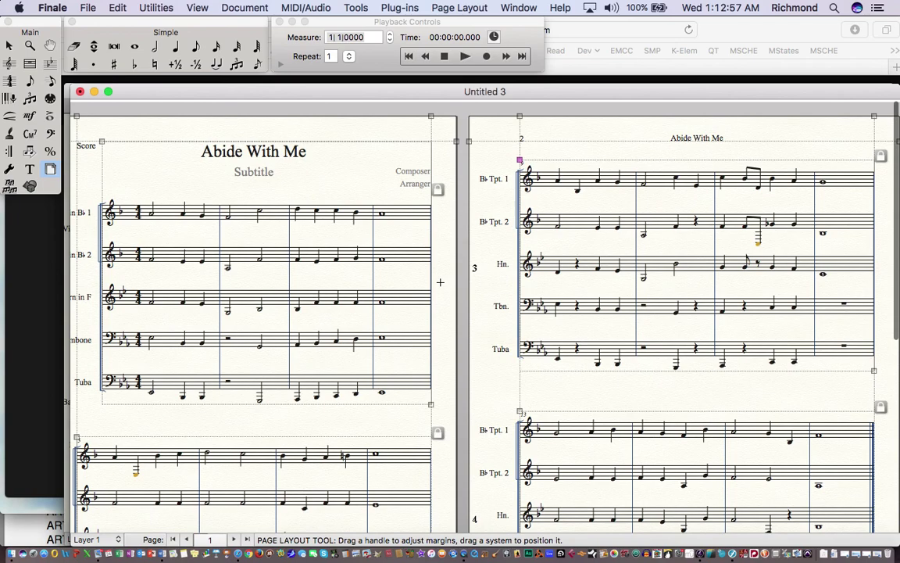
- Copy the music of the top four quintet staves, Trumpet 1 through Trombone, across the whole piece
click(8, 48)
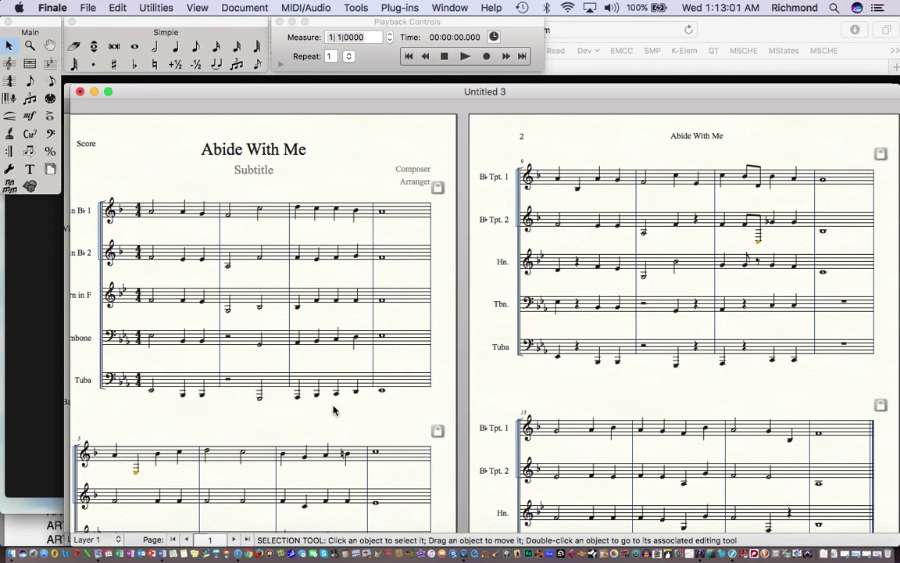
scroll(588, 393, down, 2)
scroll(588, 393, down, 5)
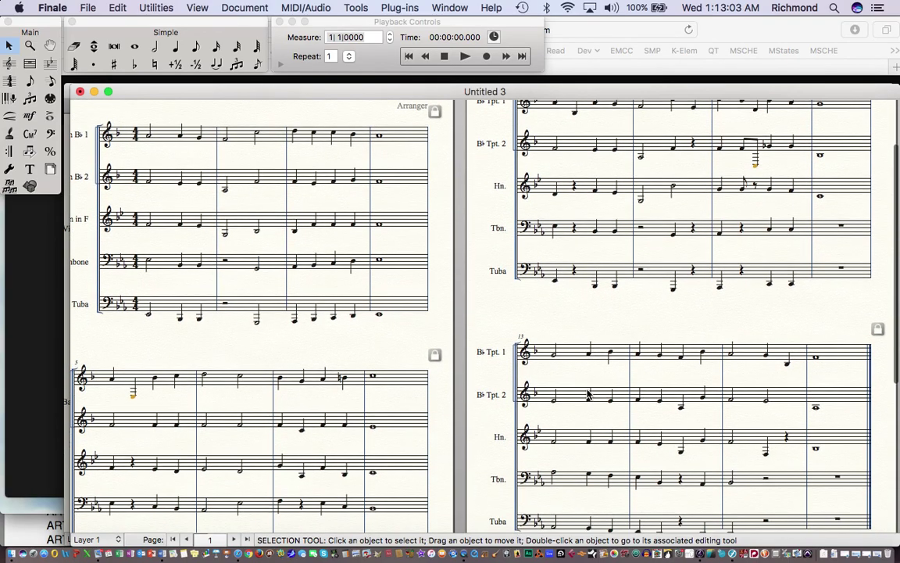
scroll(587, 393, up, 7)
scroll(588, 393, up, 1)
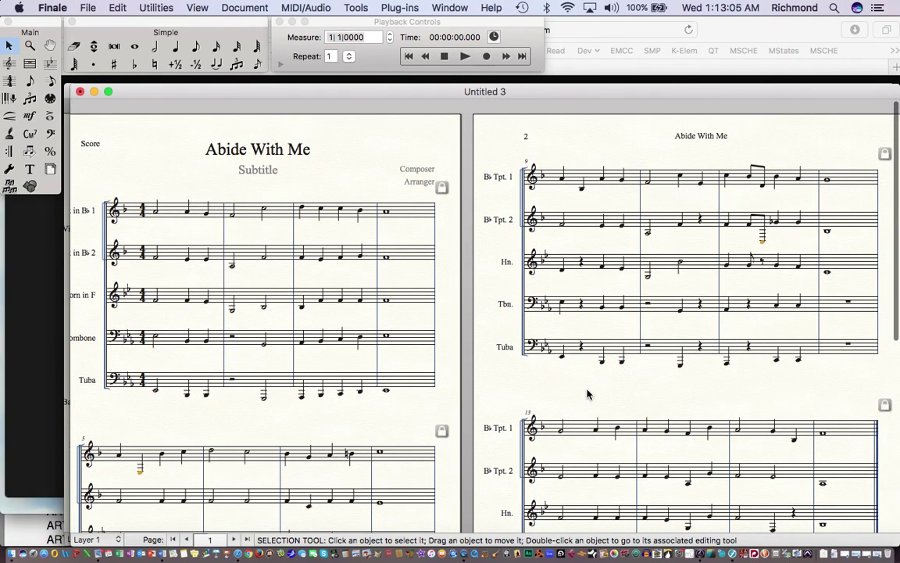
click(93, 193)
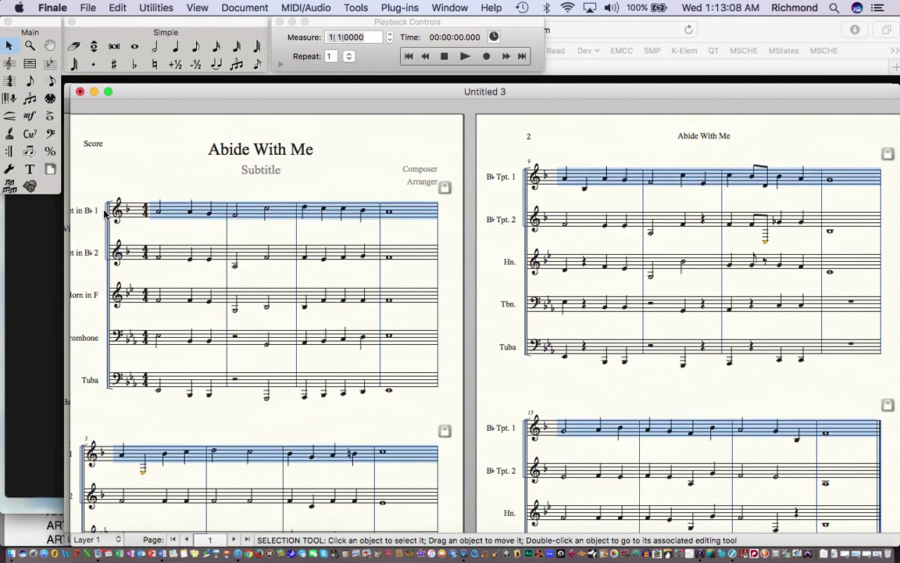
shift+click(106, 344)
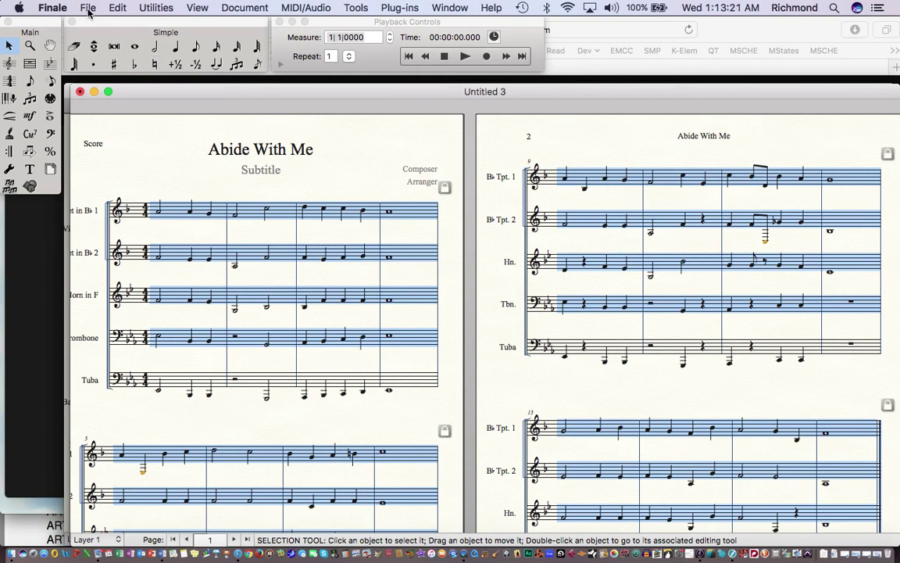
- Start a new document for the Woodwind Quintet ensemble in Engraved Style, titled "Abide With Me"
key(super+n)
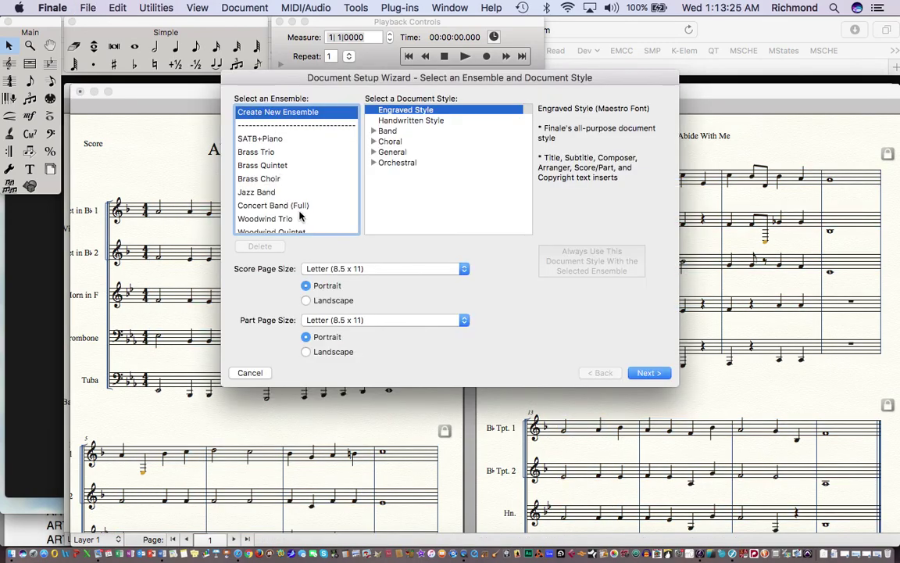
scroll(299, 215, down, 3)
click(271, 170)
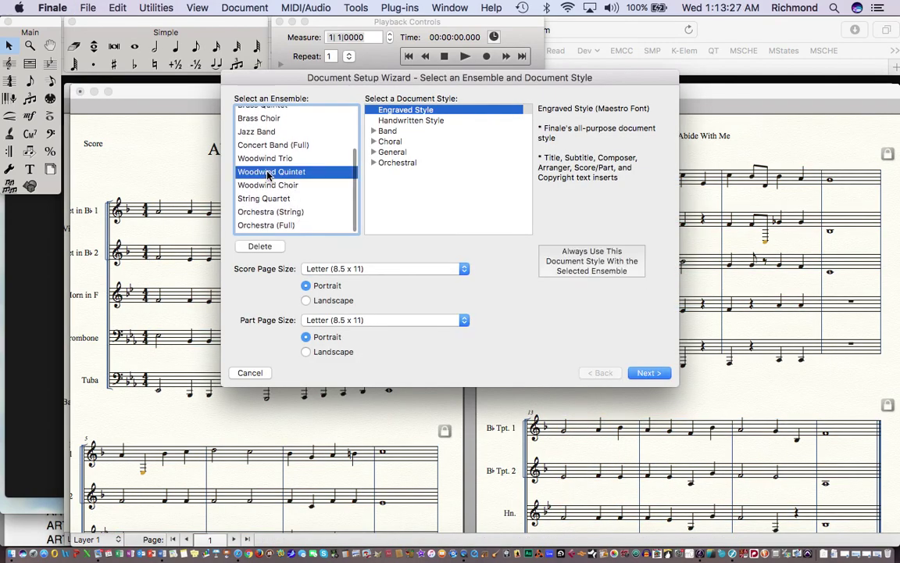
click(646, 374)
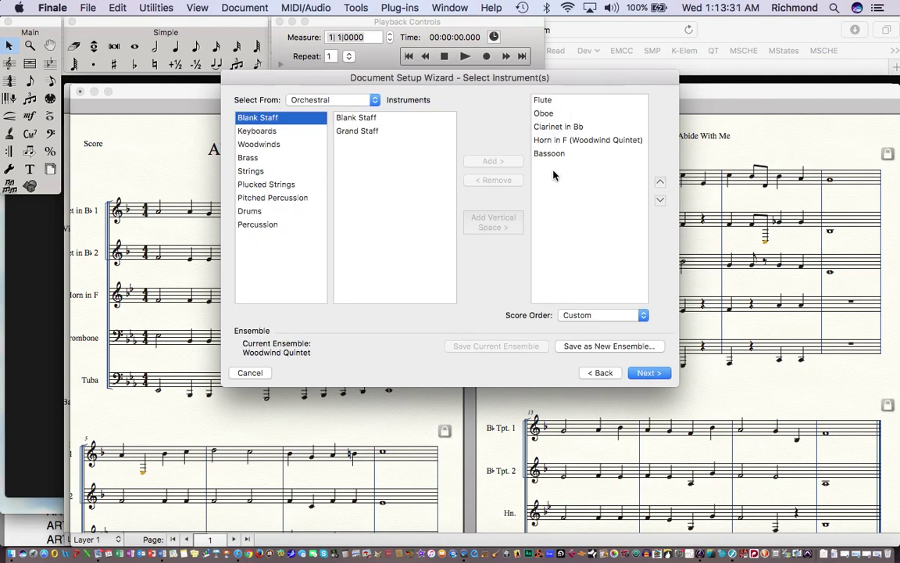
click(647, 375)
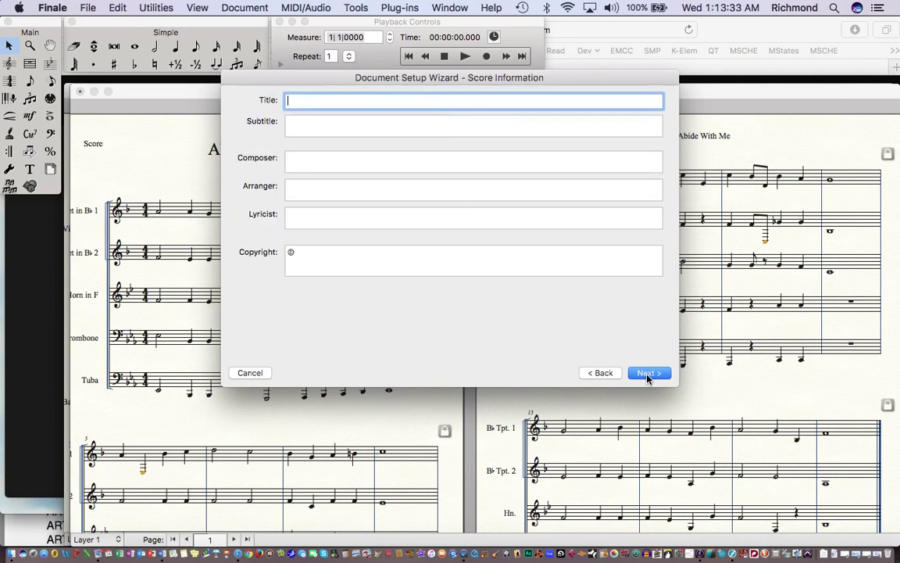
text(Abide With Me)
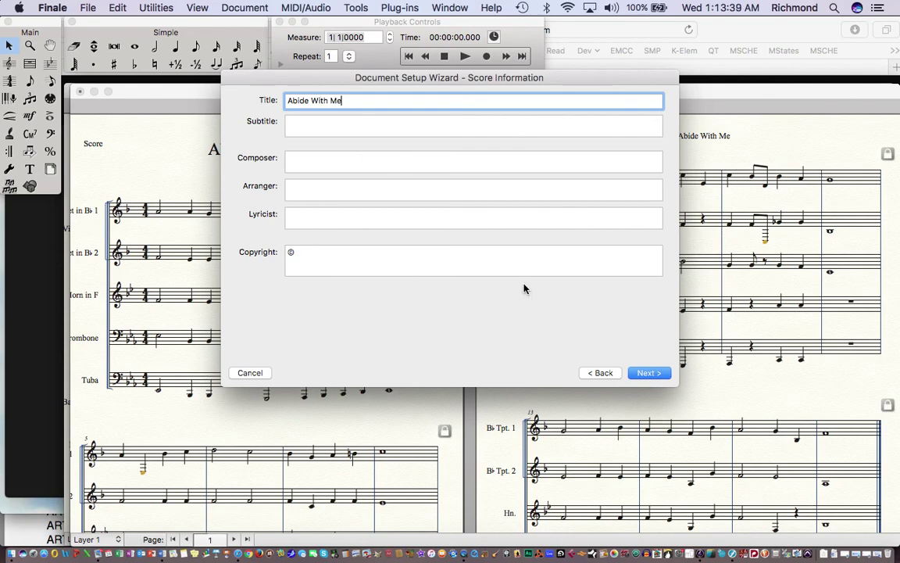
click(636, 374)
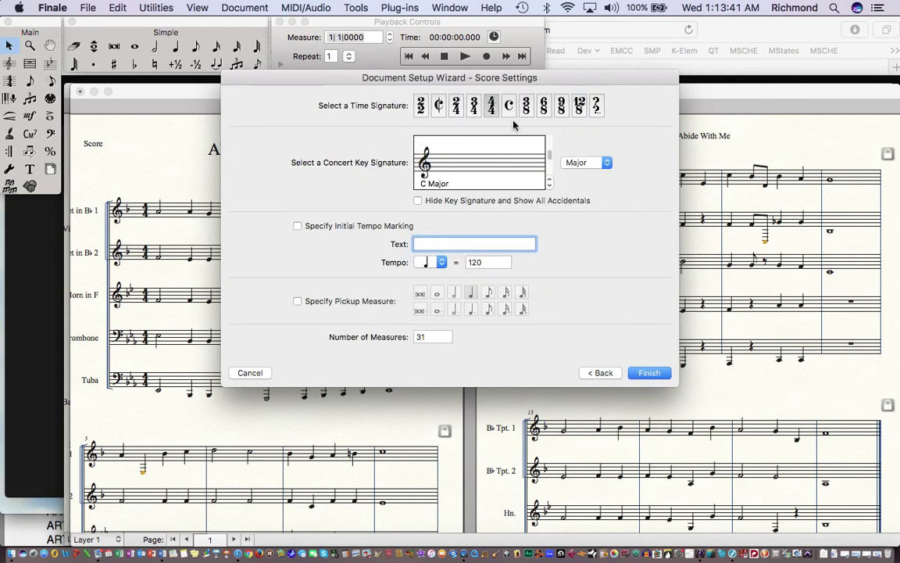
- Set the concert key to E Flat Major and the length to 16 measures, and create the woodwind quintet score
click(549, 183)
click(549, 183)
click(549, 183)
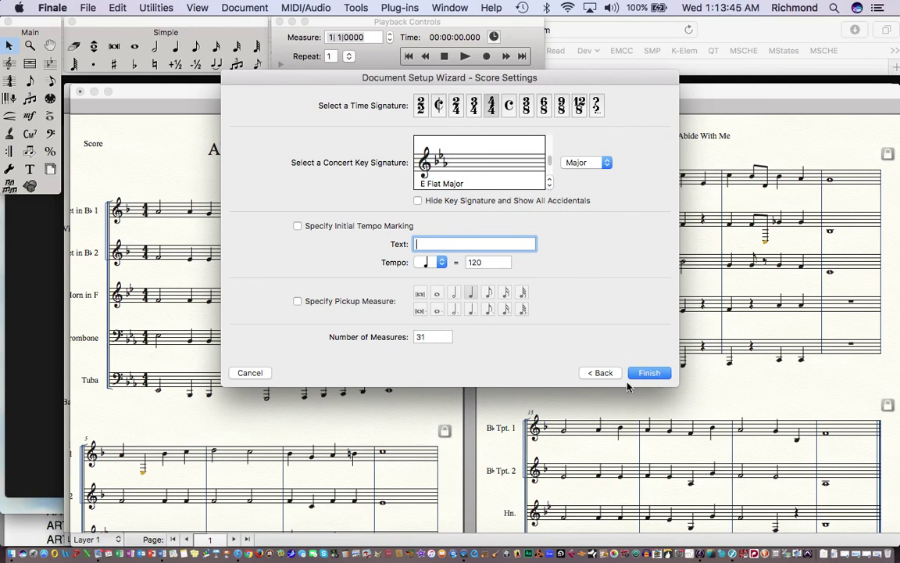
click(441, 336)
double_click(441, 336)
text(1)
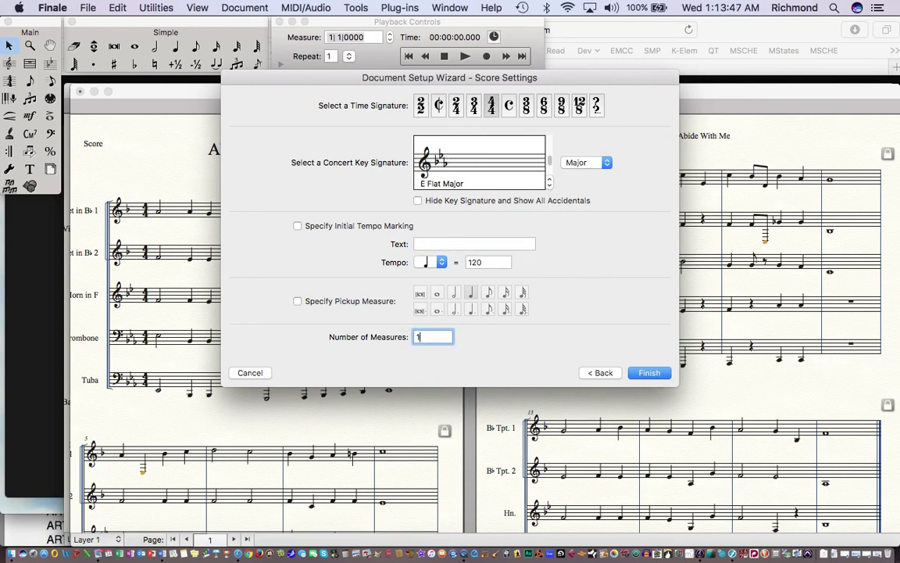
click(649, 374)
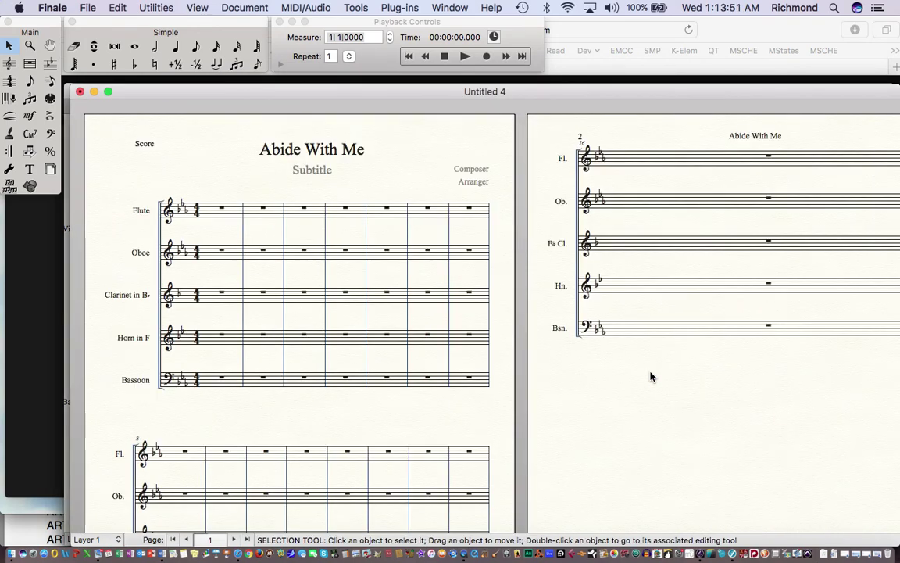
- Paste the copied brass parts into the Oboe through Bassoon staves from measure 1, and copy the whole Oboe part into the Flute staff
click(211, 257)
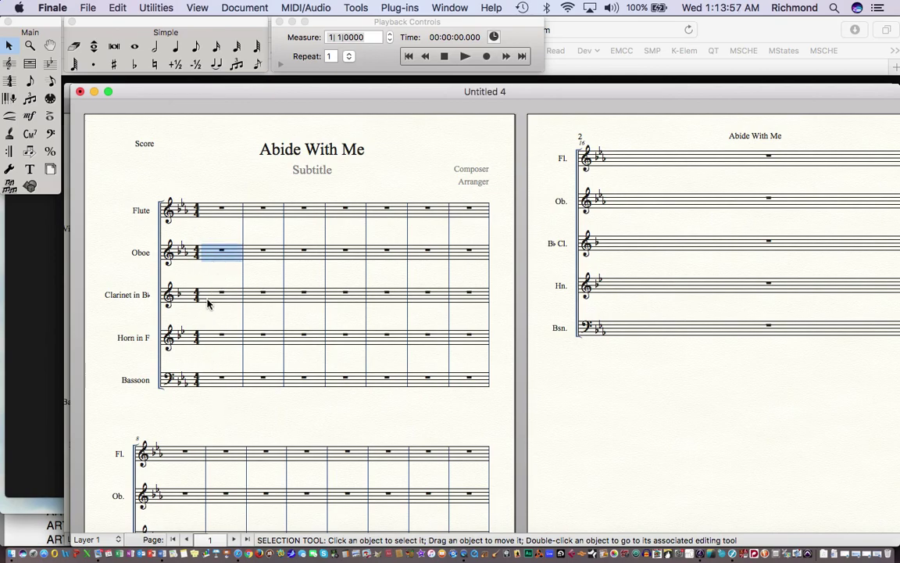
key(super+v)
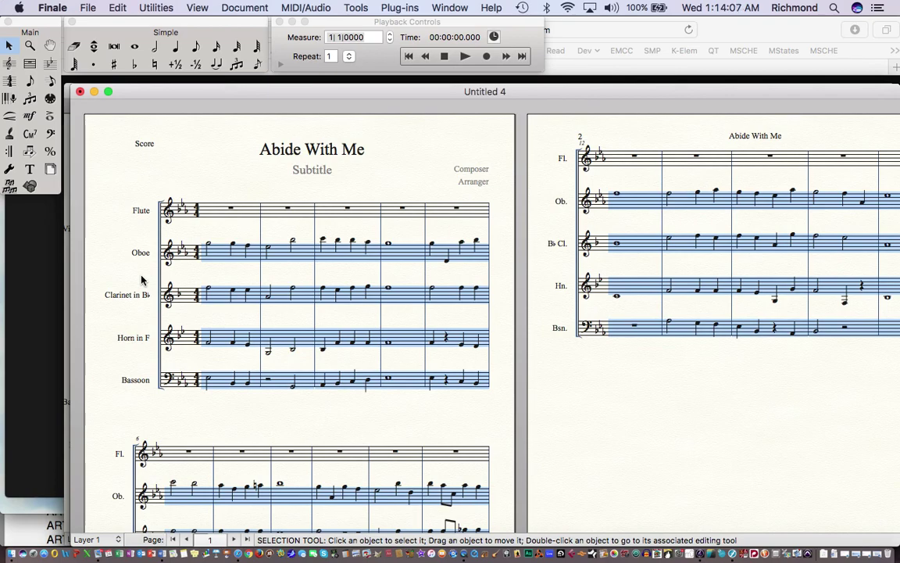
key(Escape)
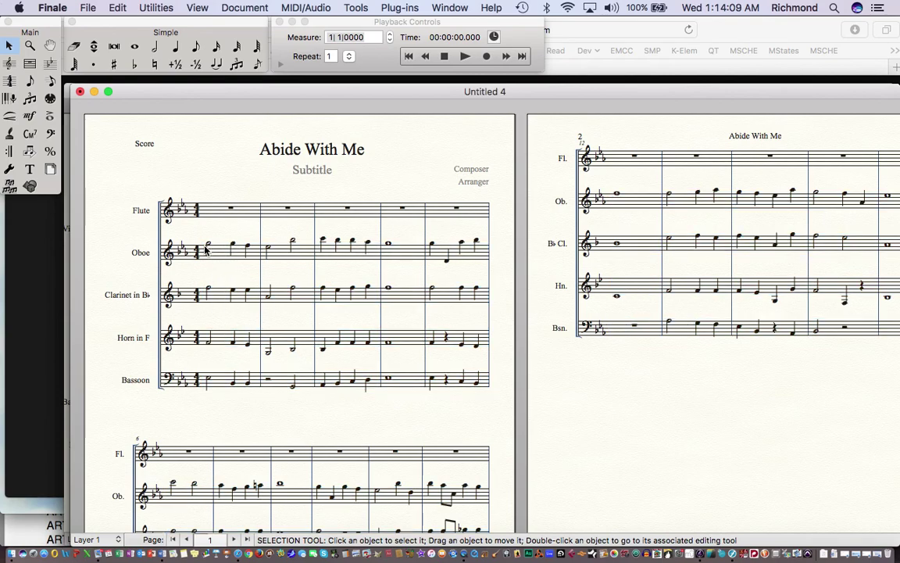
click(156, 254)
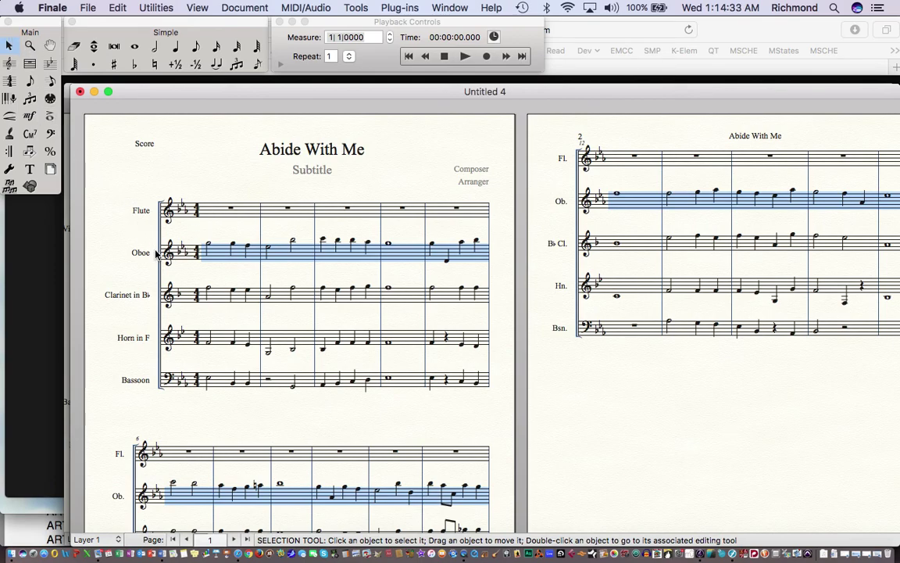
alt+click(215, 213)
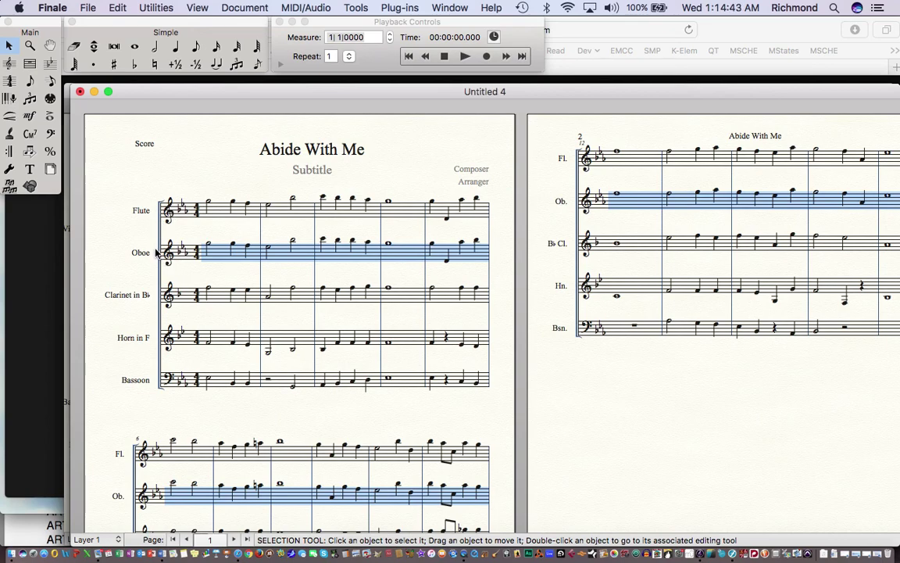
- Transpose the whole Oboe and Clarinet parts down one octave diatonically
shift+click(157, 297)
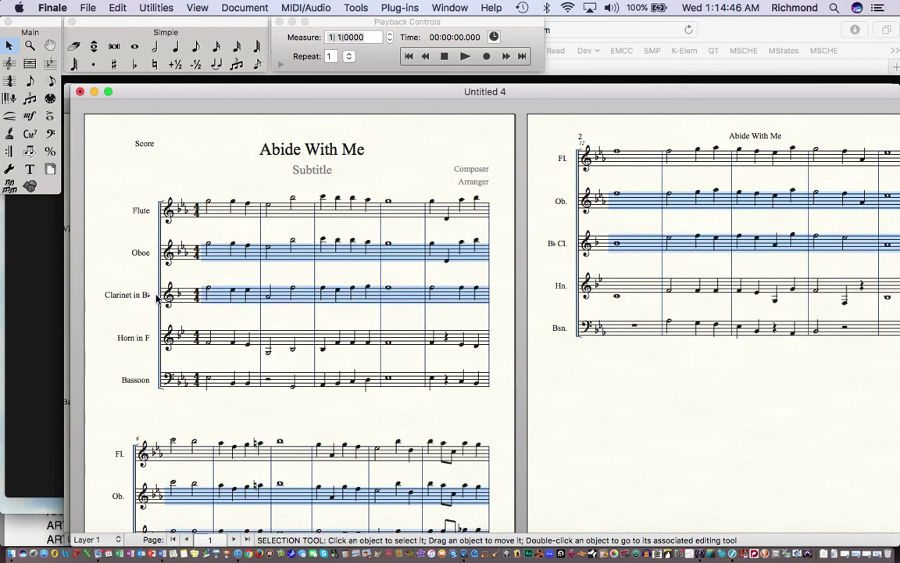
click(154, 7)
click(175, 25)
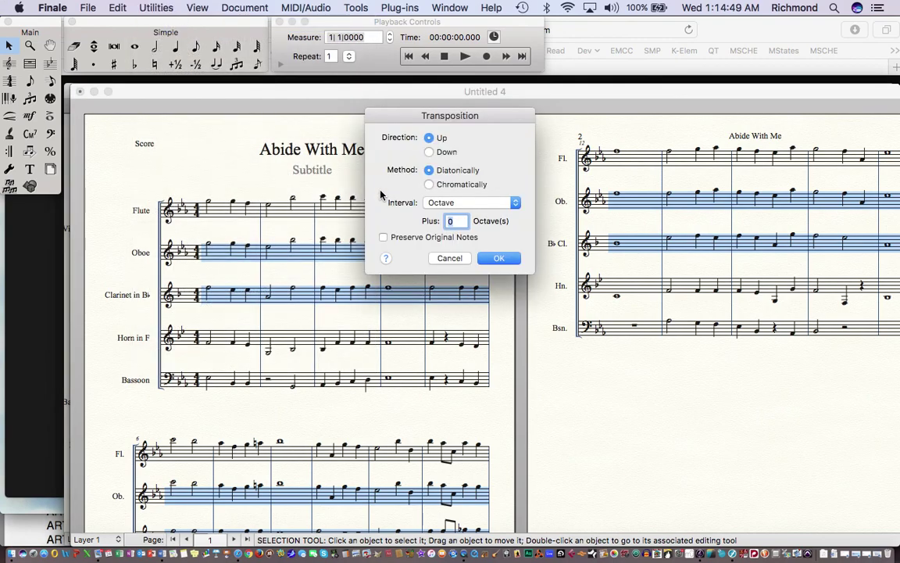
click(430, 152)
click(461, 203)
click(457, 202)
click(500, 259)
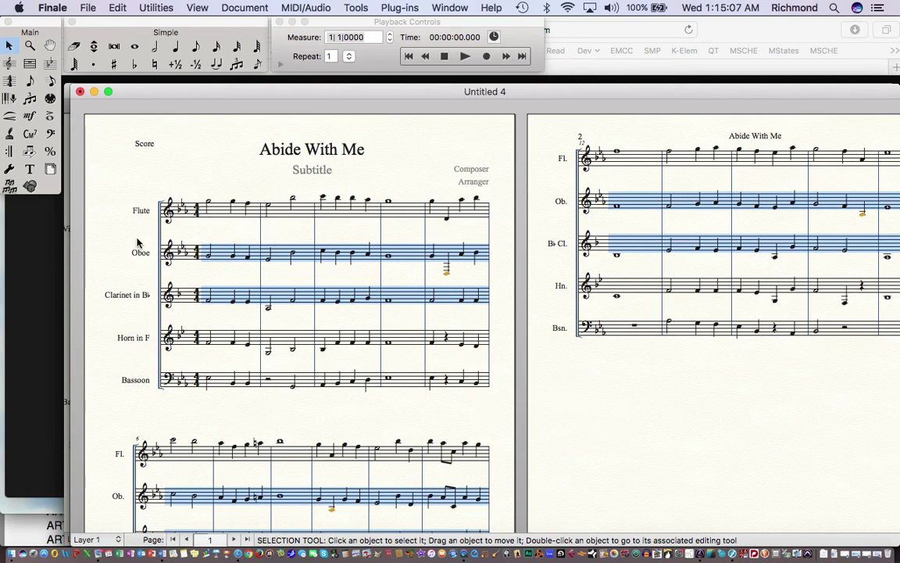
- Fit the whole woodwind score to 4 measures per system and move the page 2 systems lower with a wider gap between them
key(super+a)
click(155, 8)
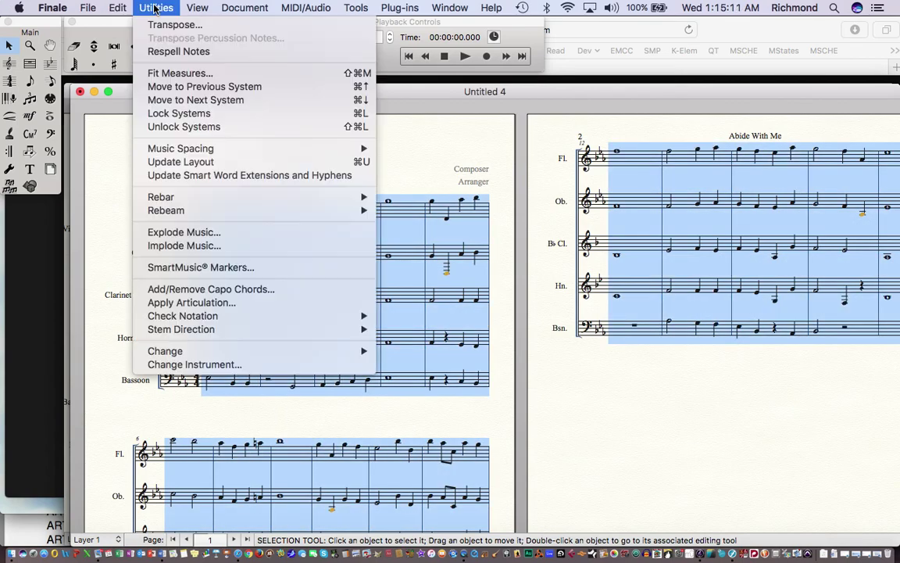
click(157, 73)
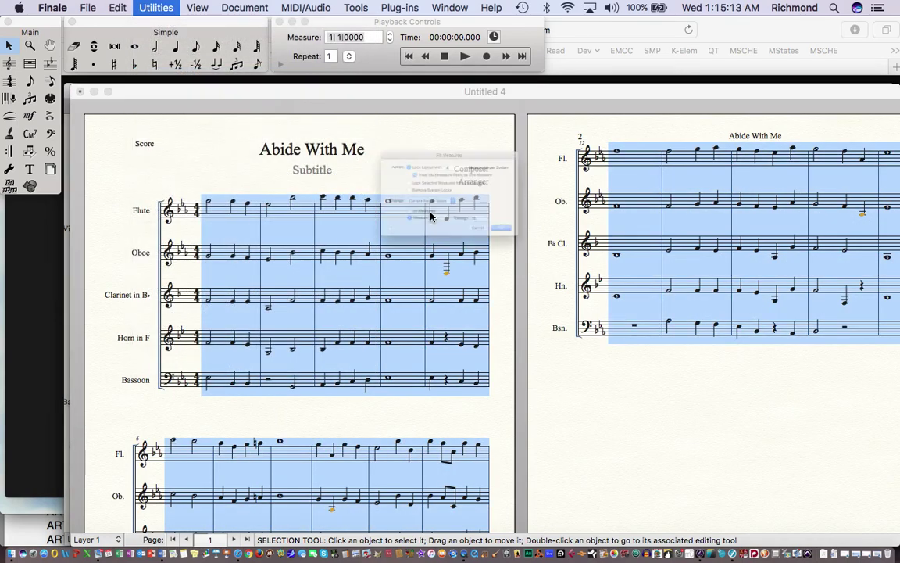
click(557, 265)
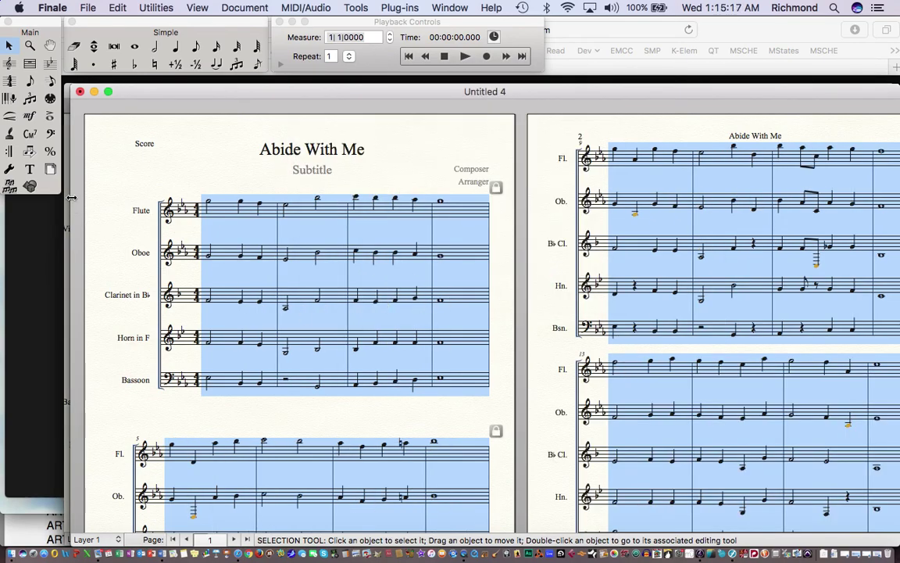
click(50, 168)
drag(721, 442, 722, 488)
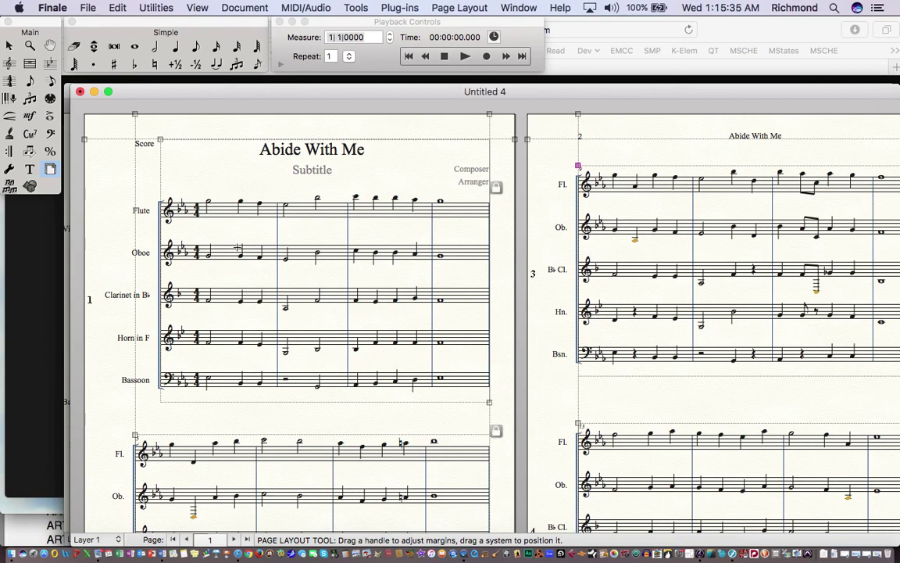
- Start a new document with the setup wizard, using the Orchestra (String) ensemble and its default string sections
click(88, 9)
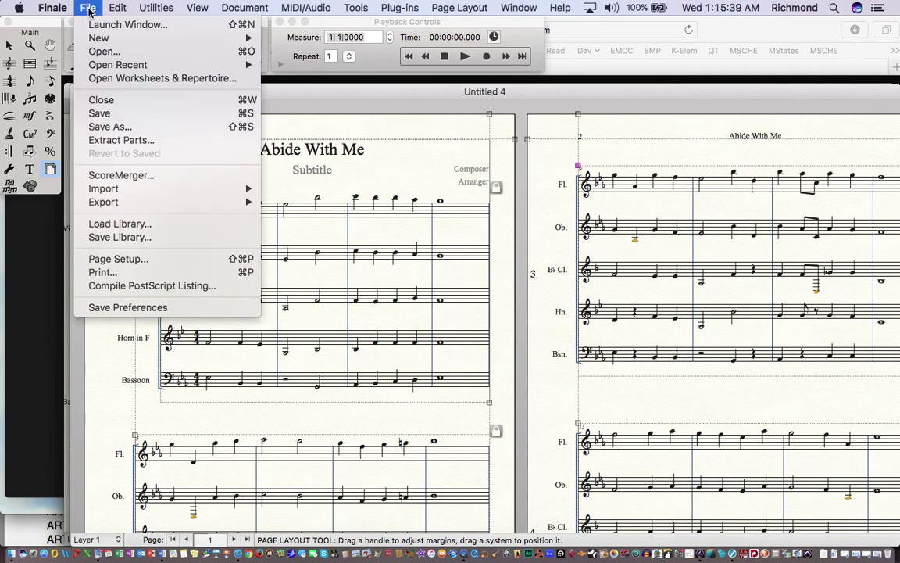
click(88, 9)
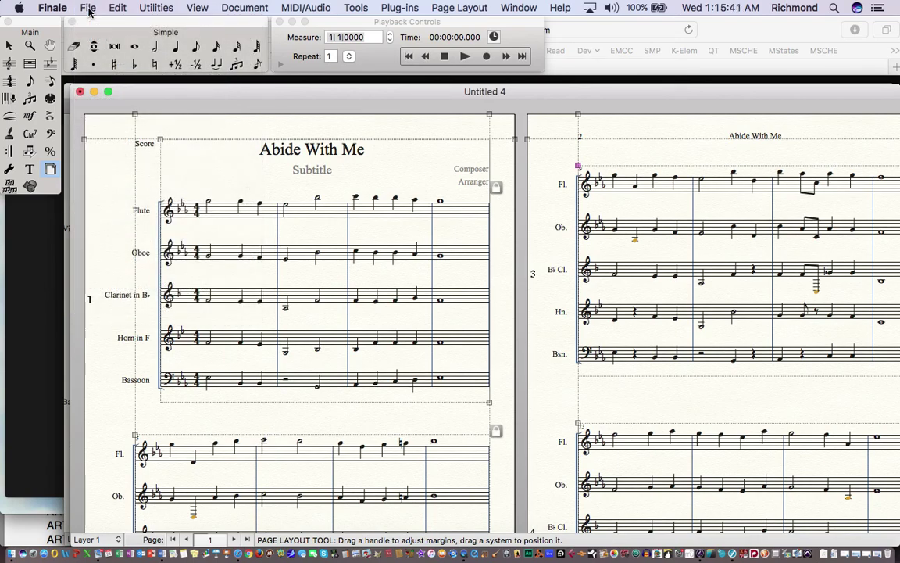
click(88, 9)
mouse_move(100, 39)
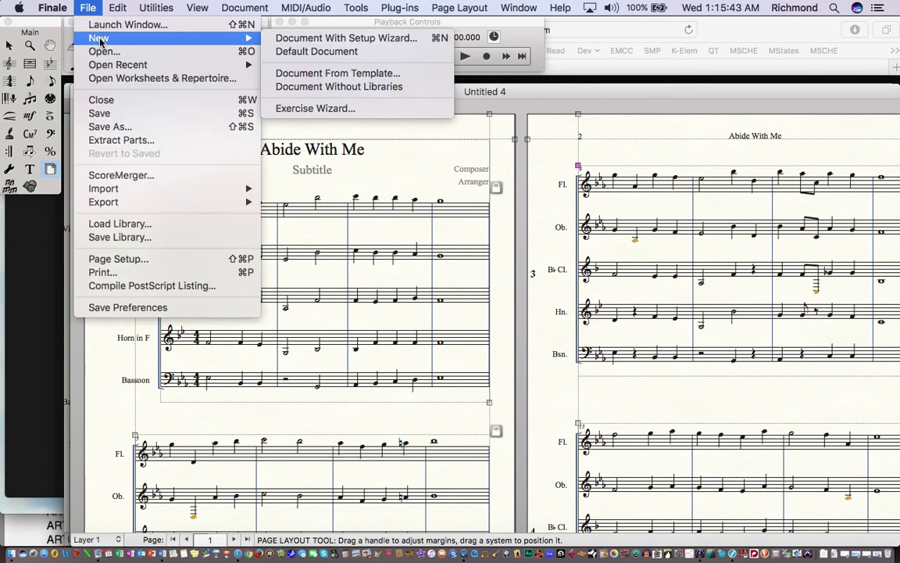
click(88, 9)
click(88, 10)
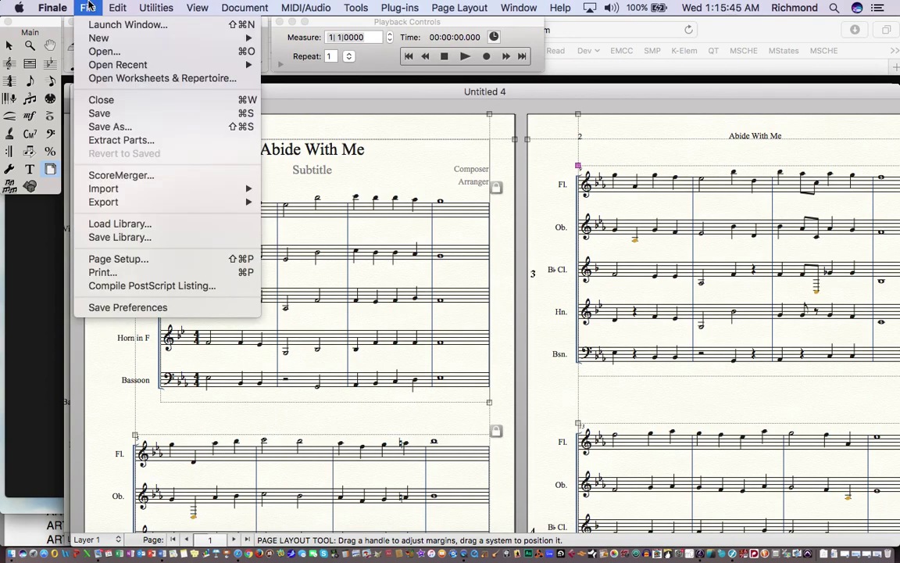
mouse_move(81, 37)
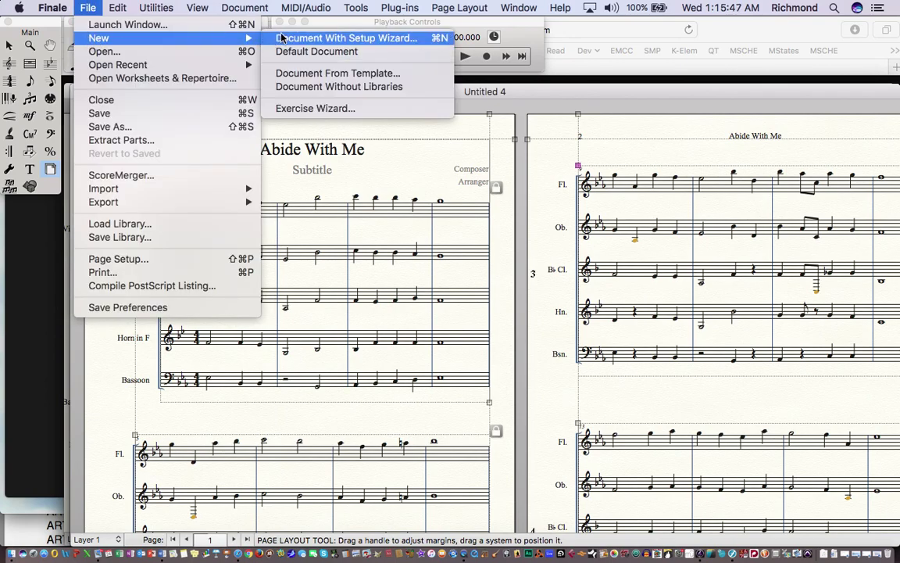
click(283, 38)
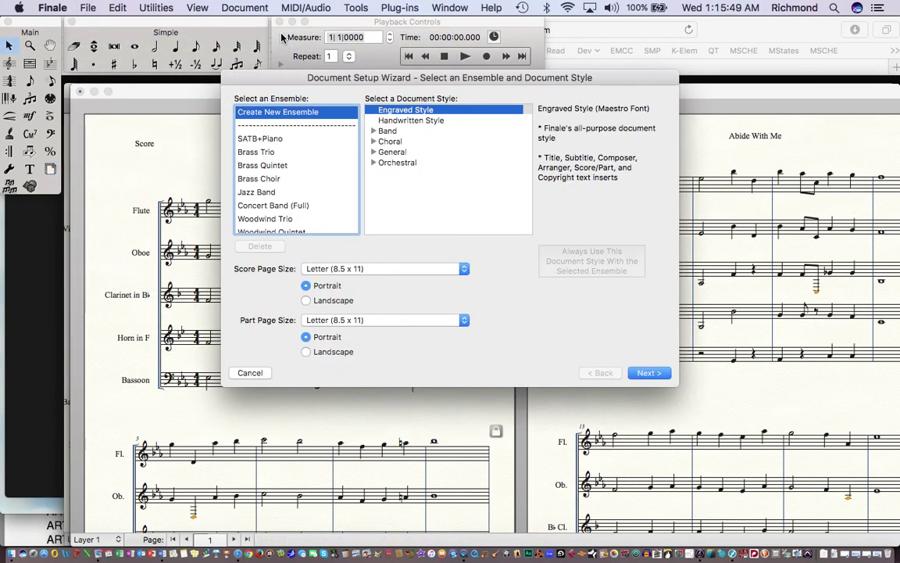
scroll(312, 201, down, 4)
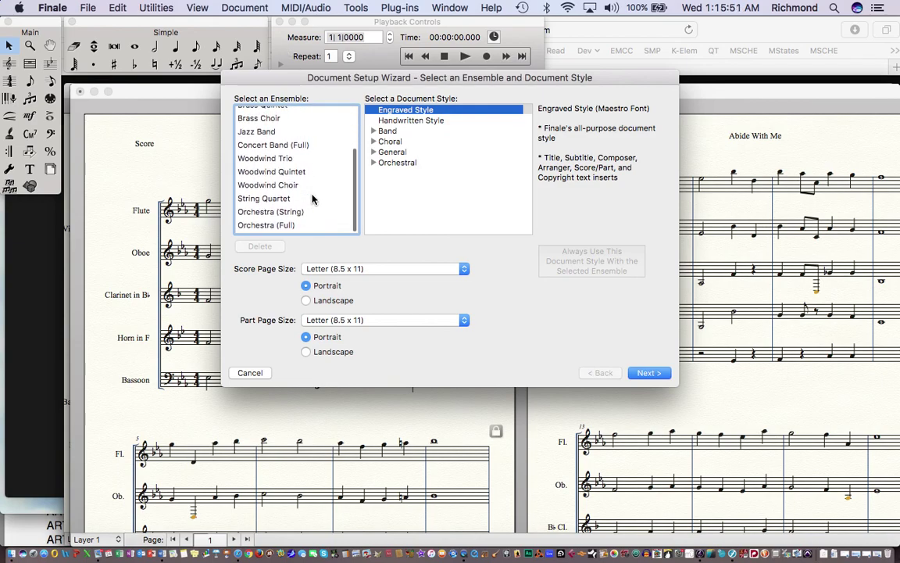
click(271, 211)
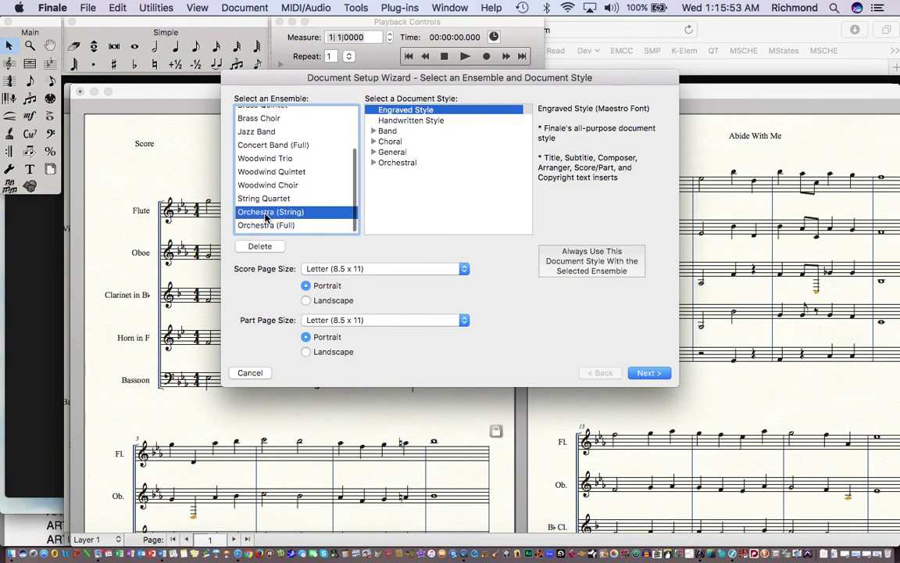
click(653, 373)
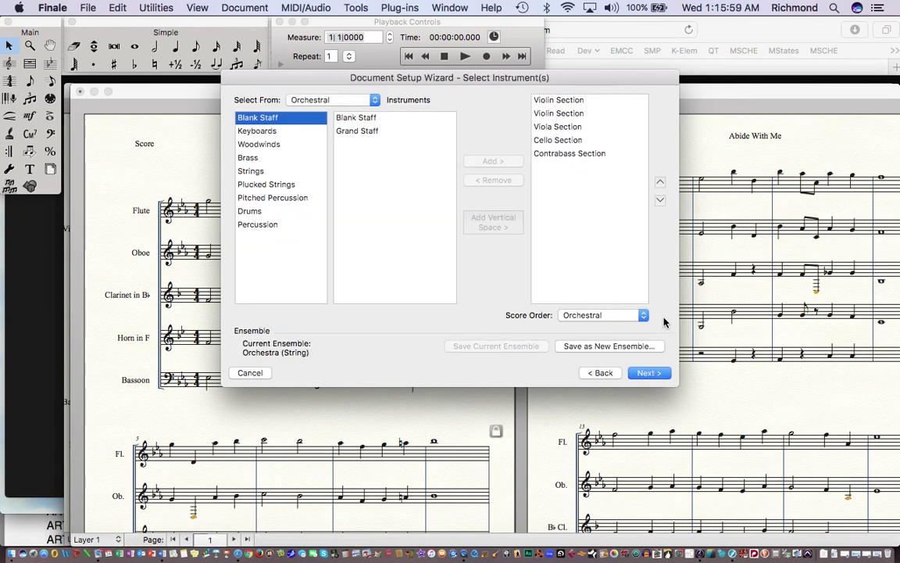
click(651, 373)
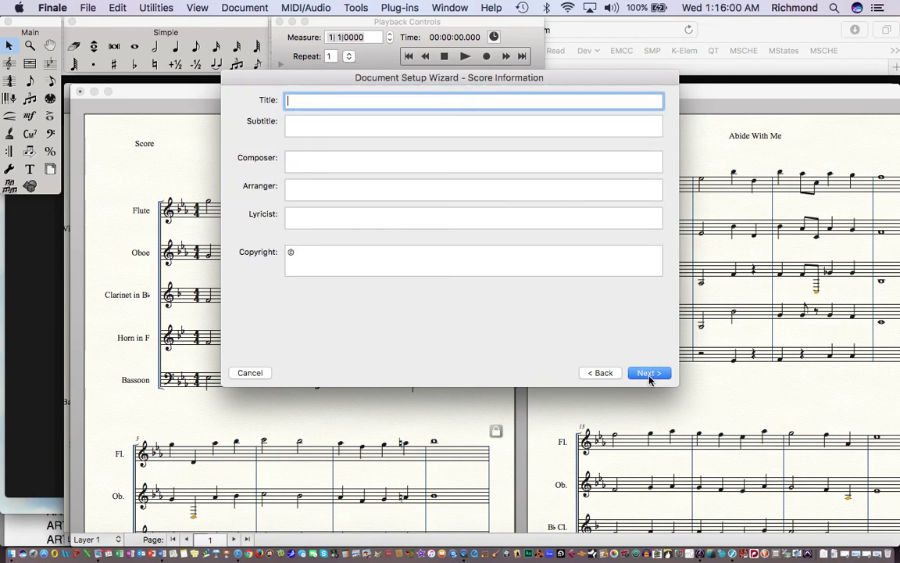
- Enter Abide With Me as the score title, leaving the composer blank
click(381, 161)
text(Abide)
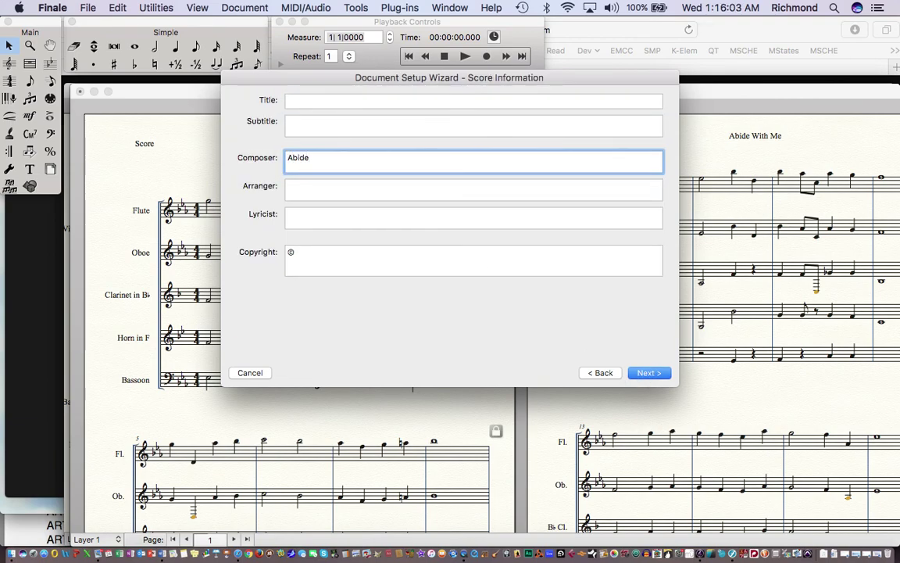
key(BackSpace)
key(BackSpace)
click(309, 103)
text(Abide W)
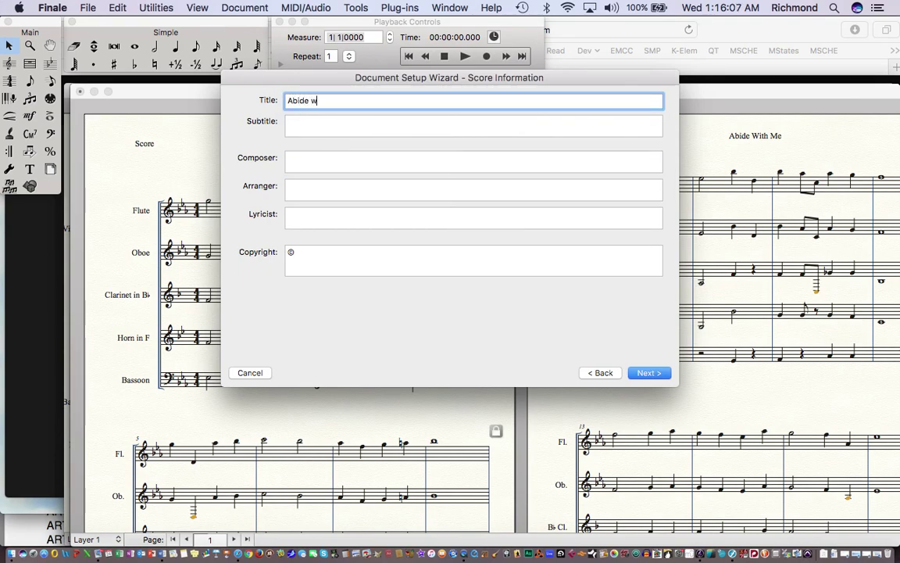
text(ith Me)
click(643, 373)
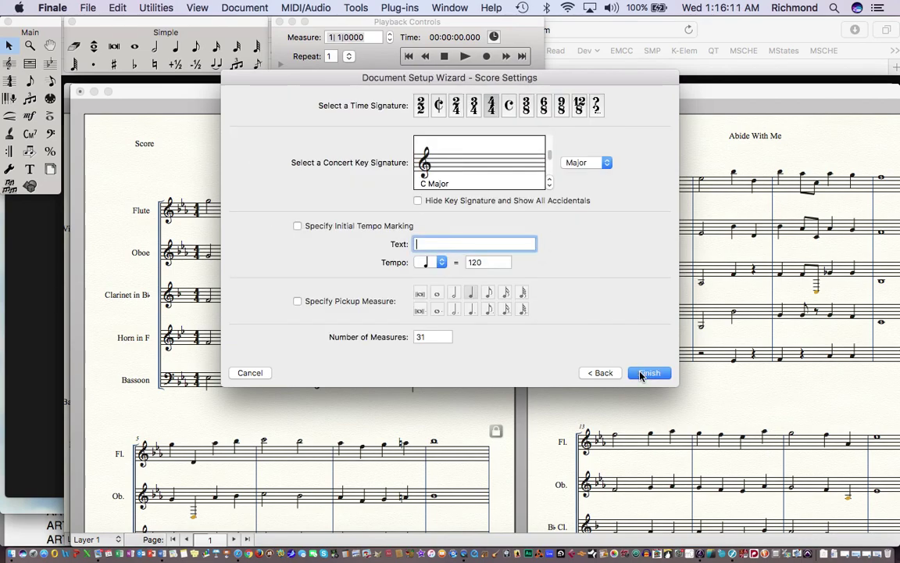
- Set the concert key signature to E Flat Major and create the string orchestra score
click(551, 180)
click(551, 180)
click(551, 180)
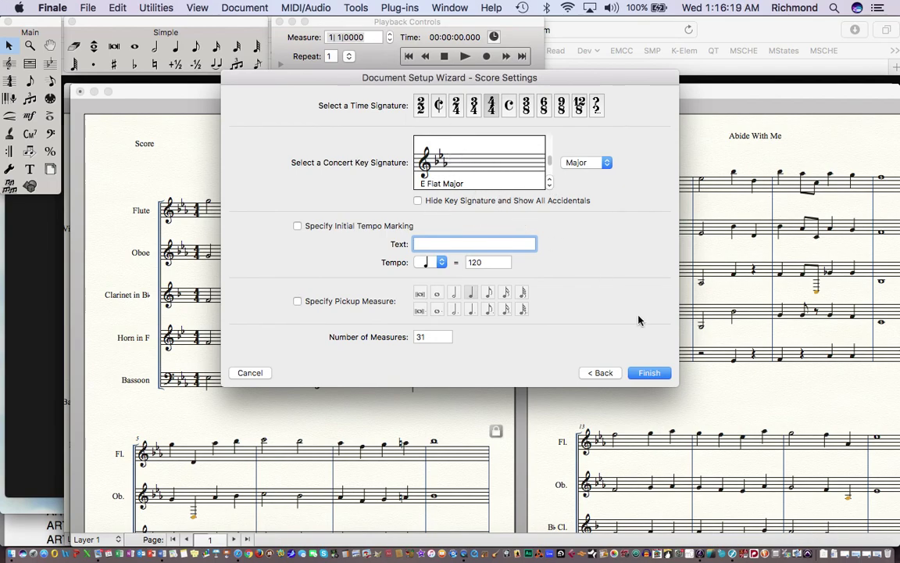
click(650, 374)
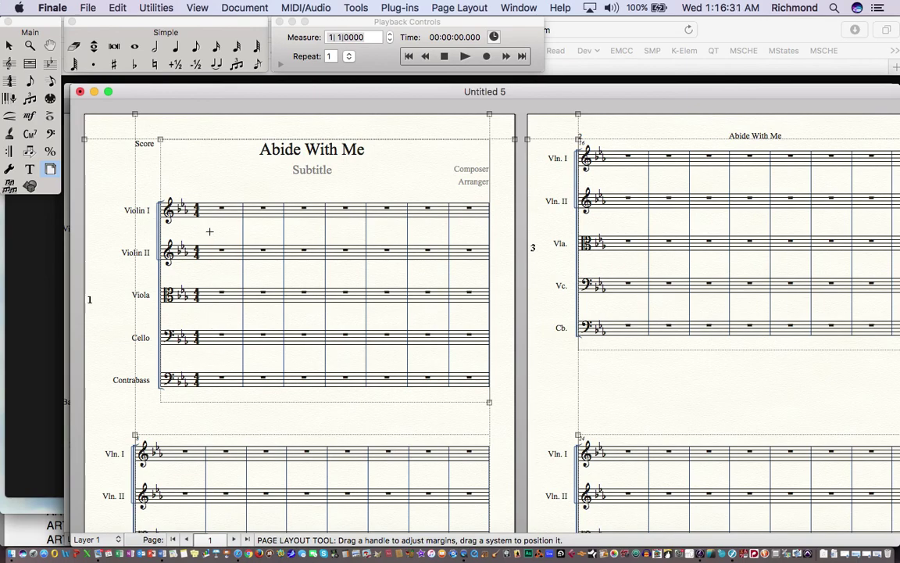
- Paste the copied brass parts into the Violin I through Cello staves from measure 1, and copy the whole Cello part into the Contrabass staff
click(10, 45)
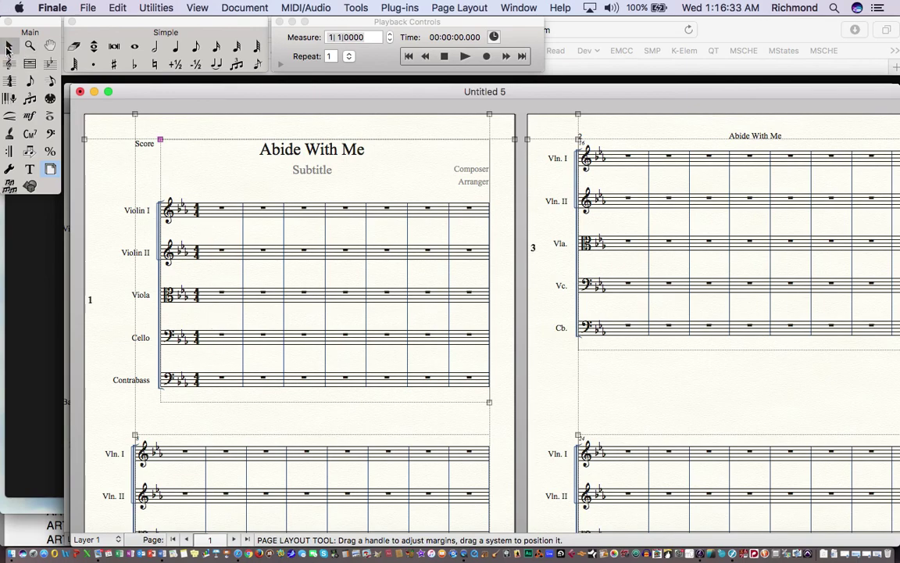
click(216, 219)
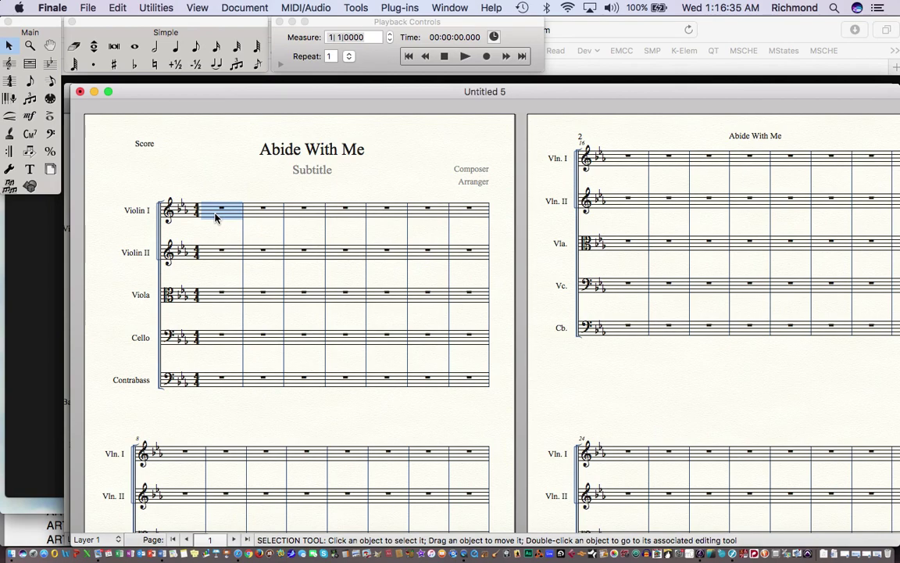
key(super+v)
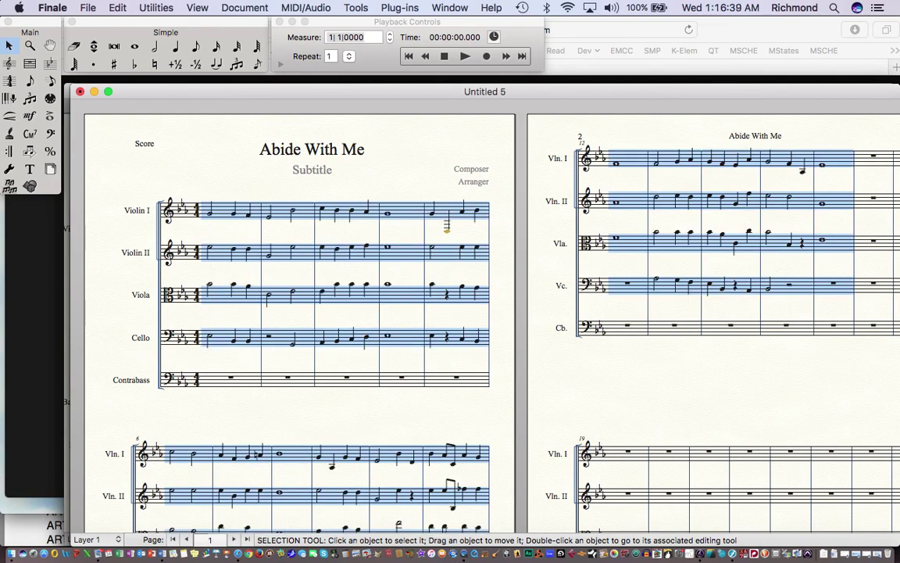
click(156, 337)
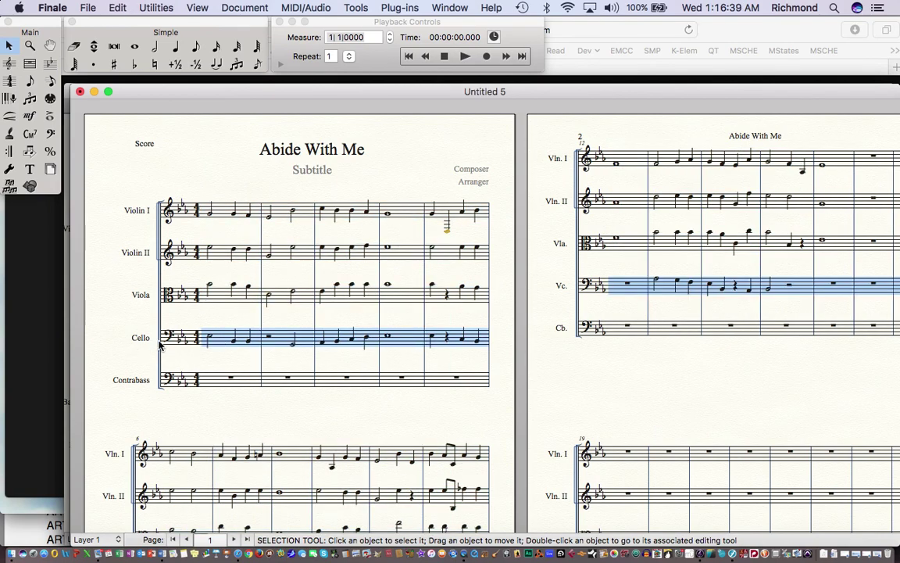
alt+click(213, 383)
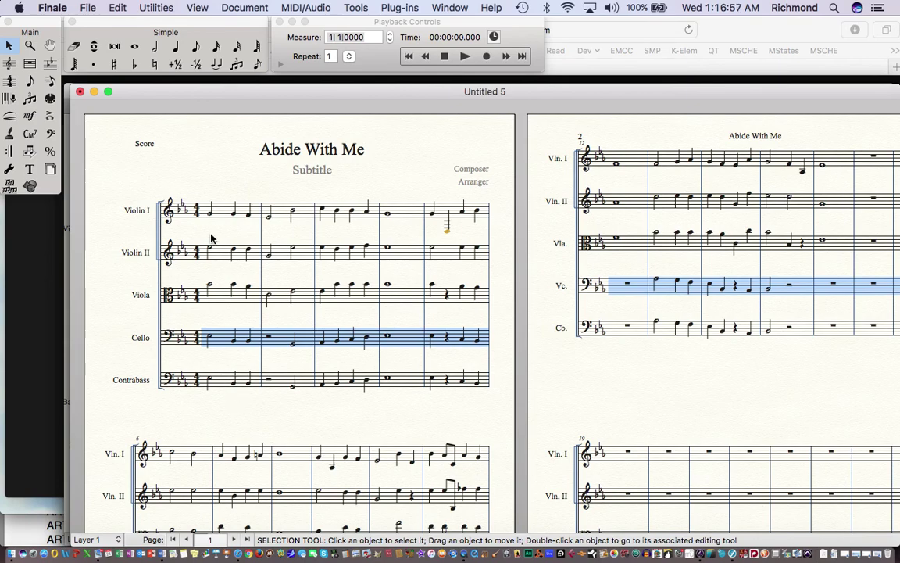
click(198, 174)
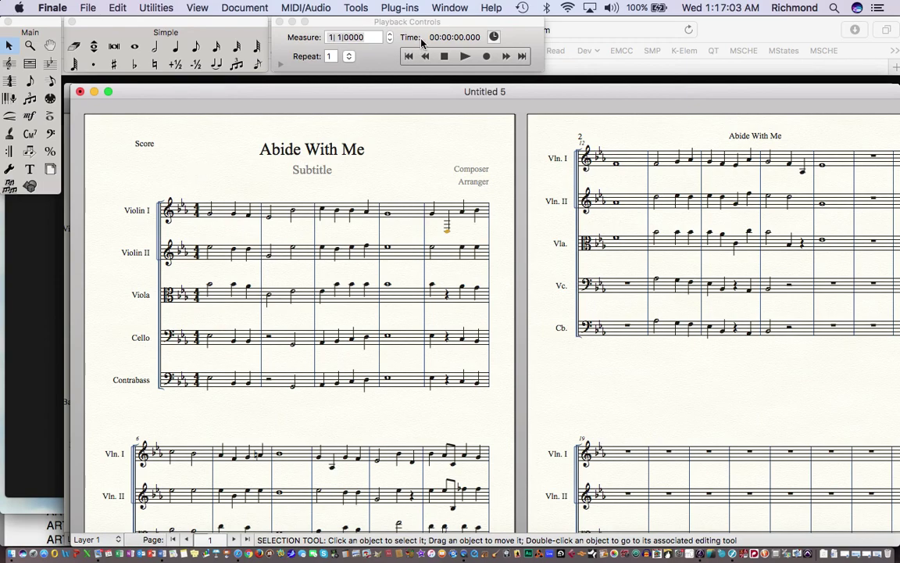
- Review the woodwind quintet, brass quintet and lyric hymn scores in turn, viewing the hymn at a reduced size
click(447, 9)
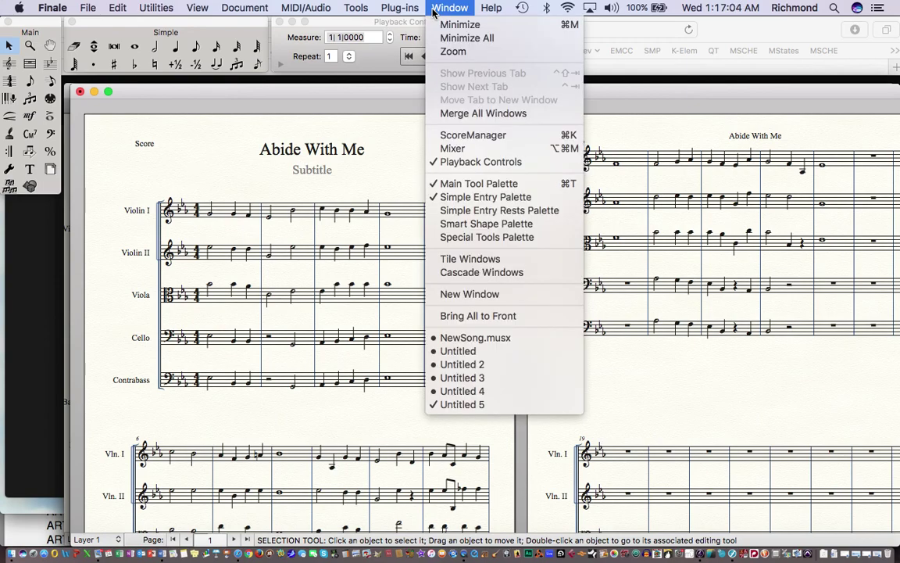
click(467, 391)
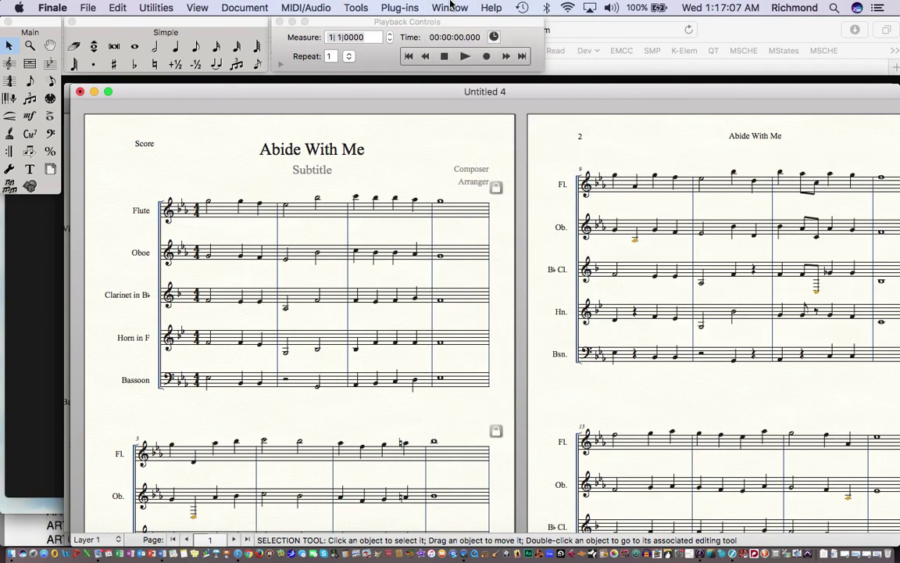
click(450, 6)
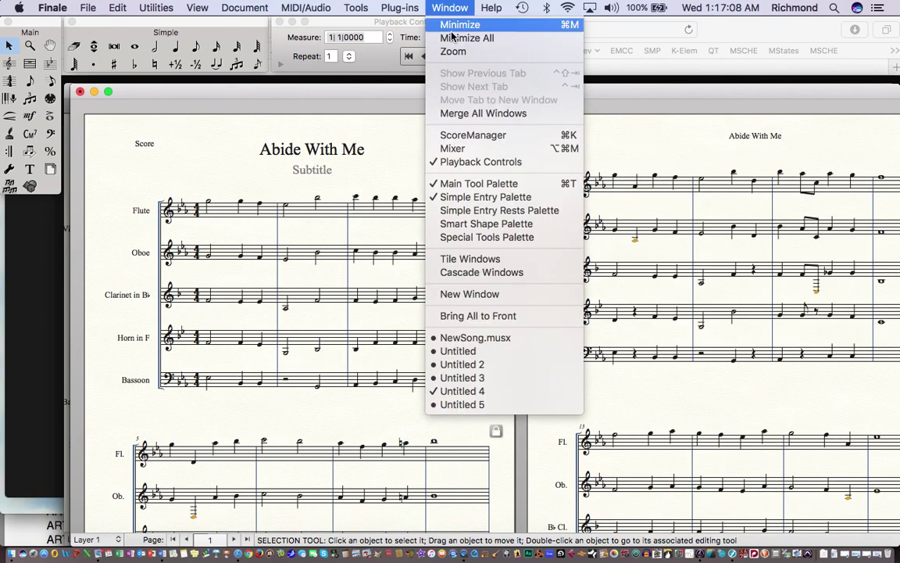
click(472, 378)
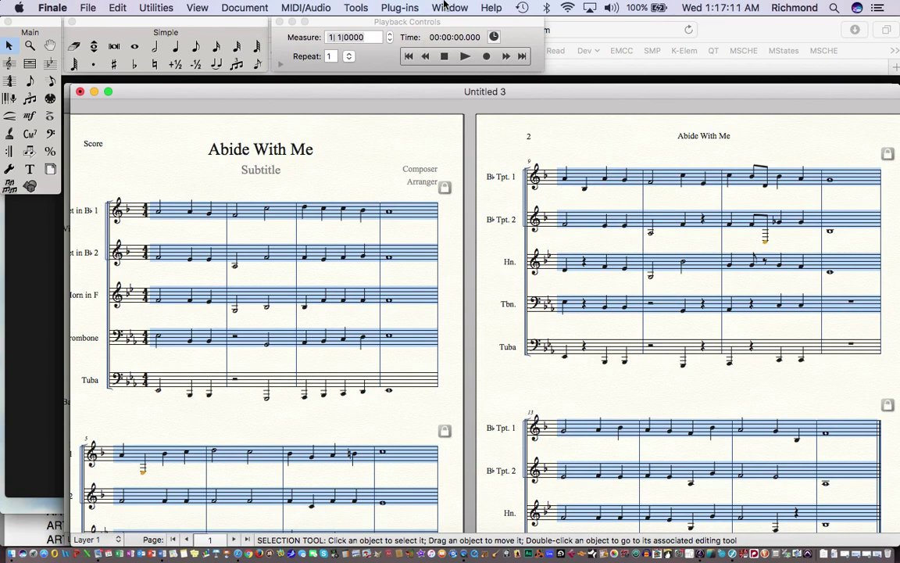
click(443, 5)
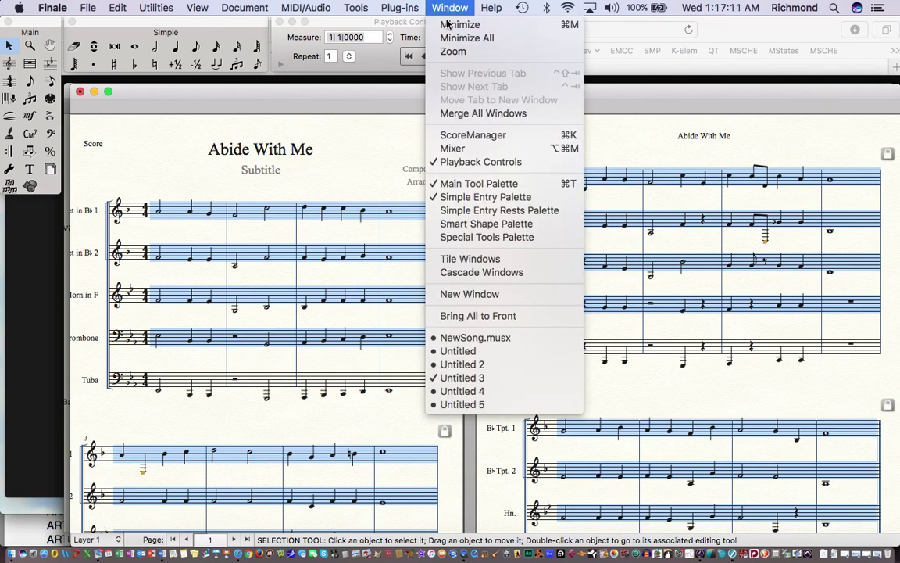
click(482, 364)
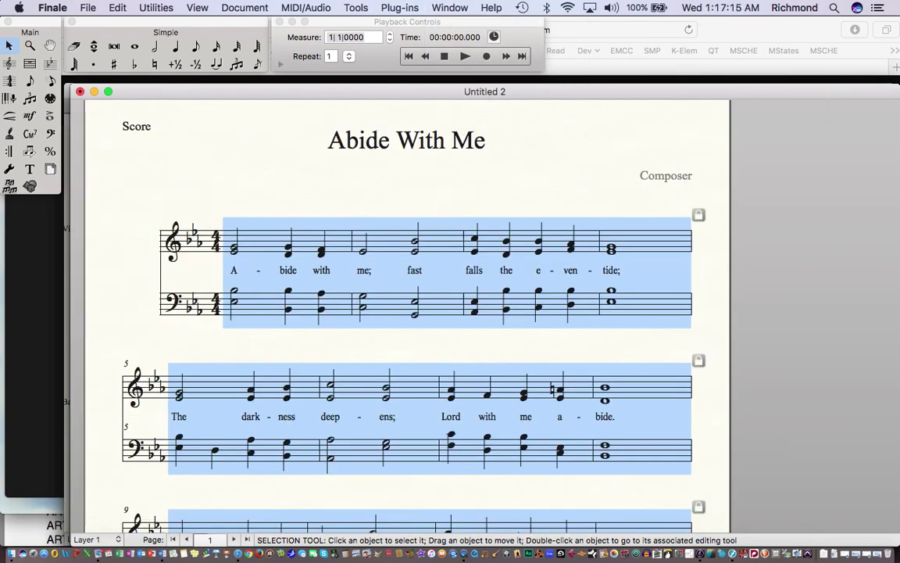
click(507, 182)
key(super+minus)
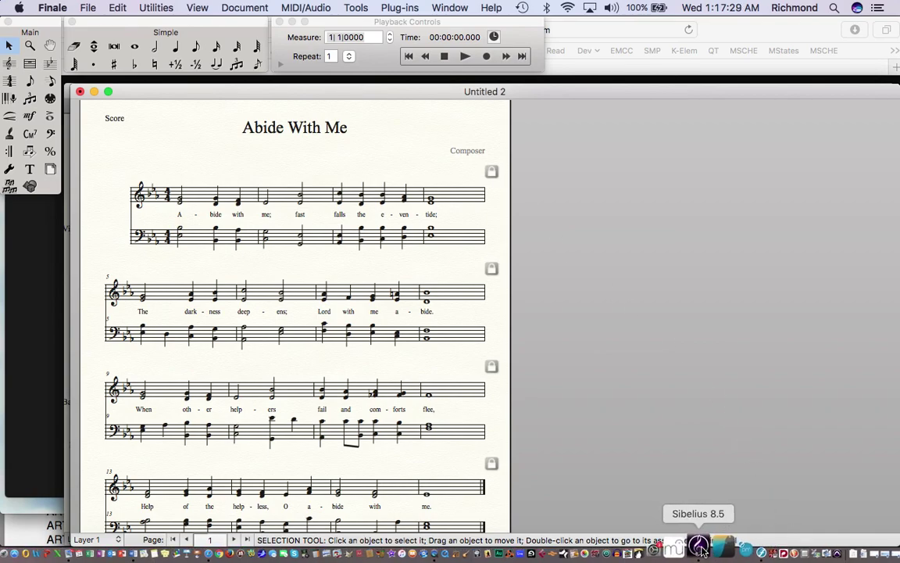
- Switch to Sibelius and open eventide.mid from the Downloads folder as a MIDI file import
click(700, 547)
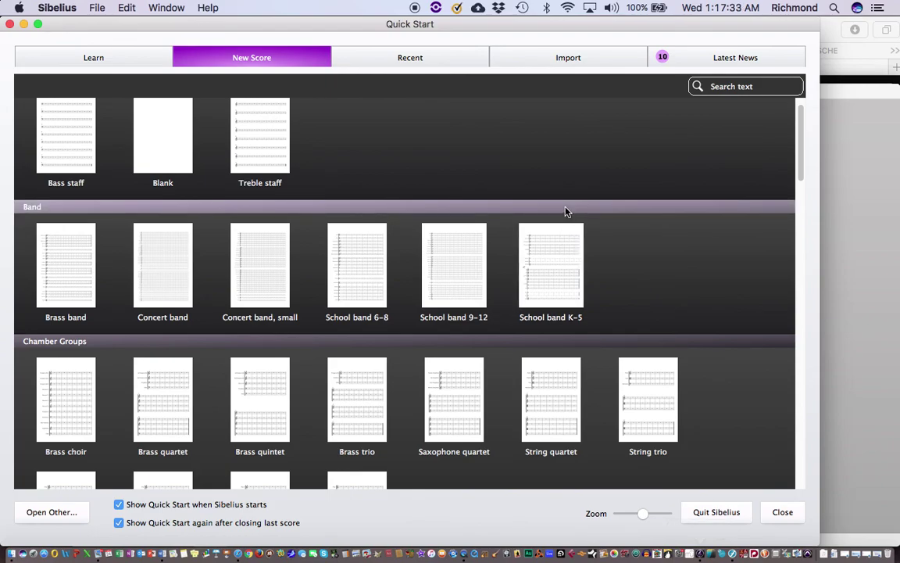
click(562, 65)
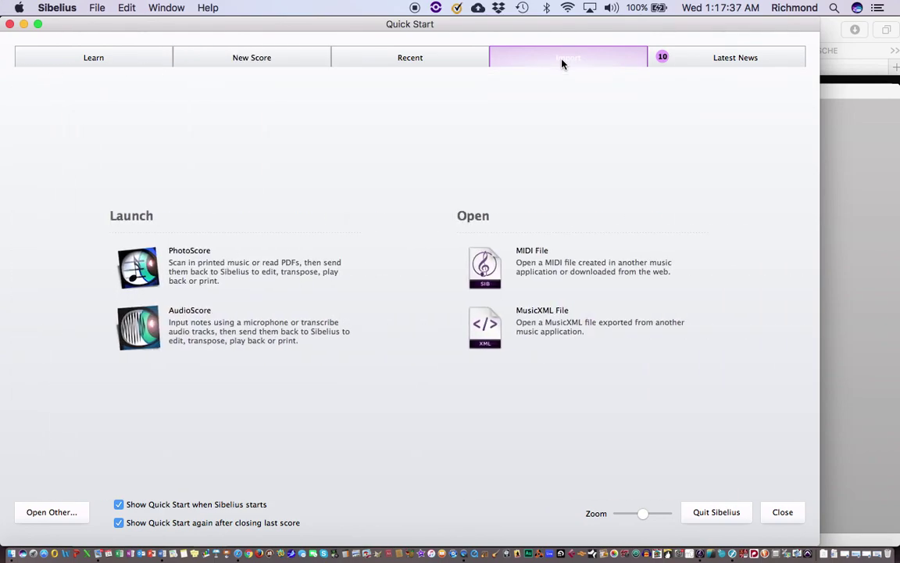
click(490, 268)
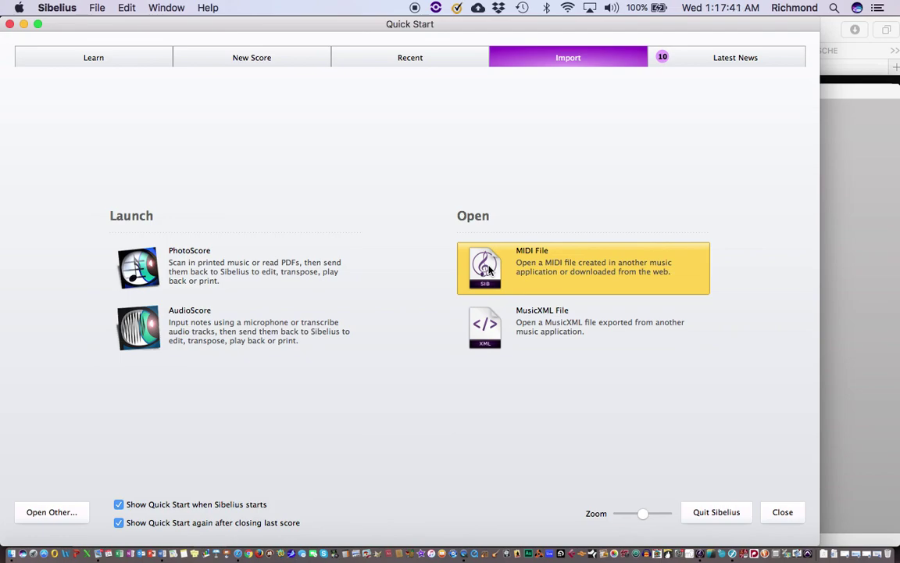
double_click(489, 269)
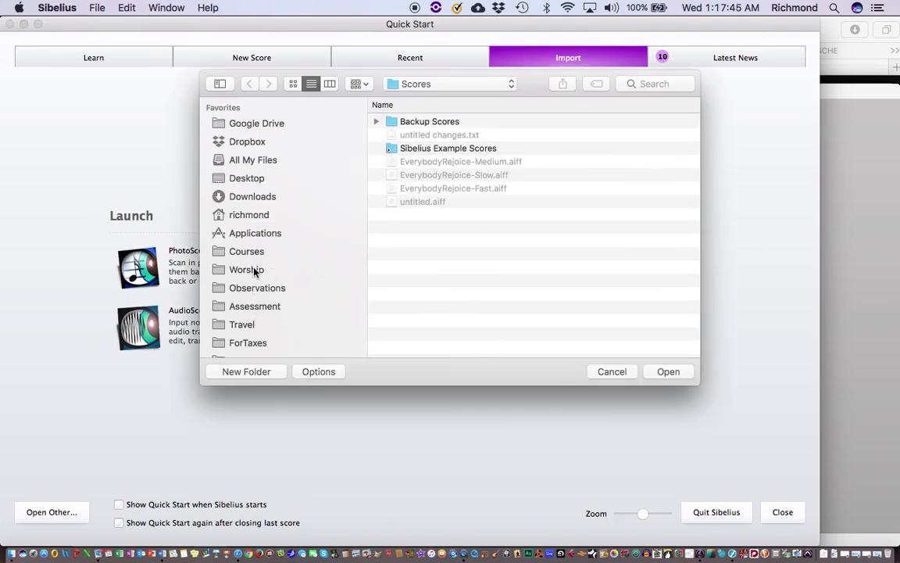
click(253, 197)
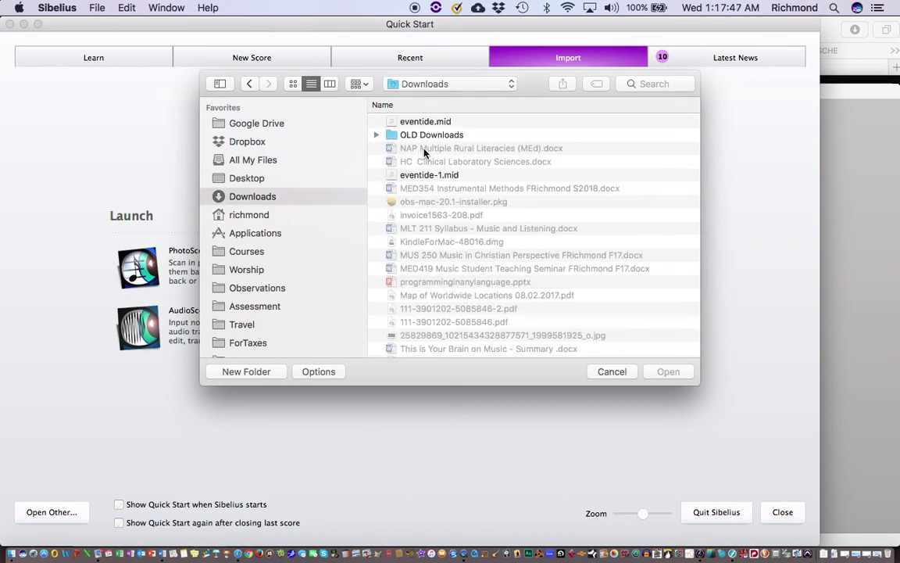
click(430, 121)
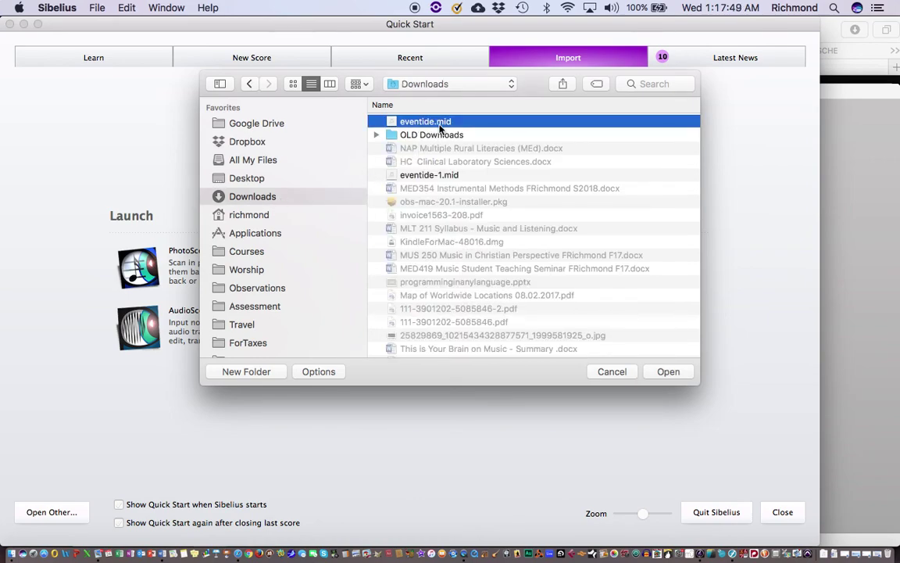
click(666, 373)
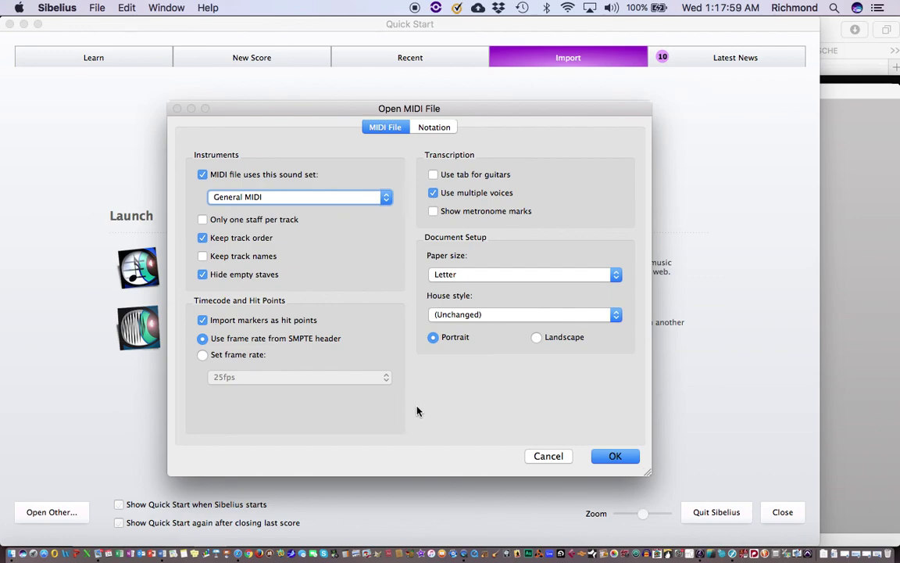
click(202, 238)
click(203, 240)
click(203, 238)
click(218, 244)
- Set the minimum note duration for the import to an eighth note and open the MIDI file as a score
click(436, 129)
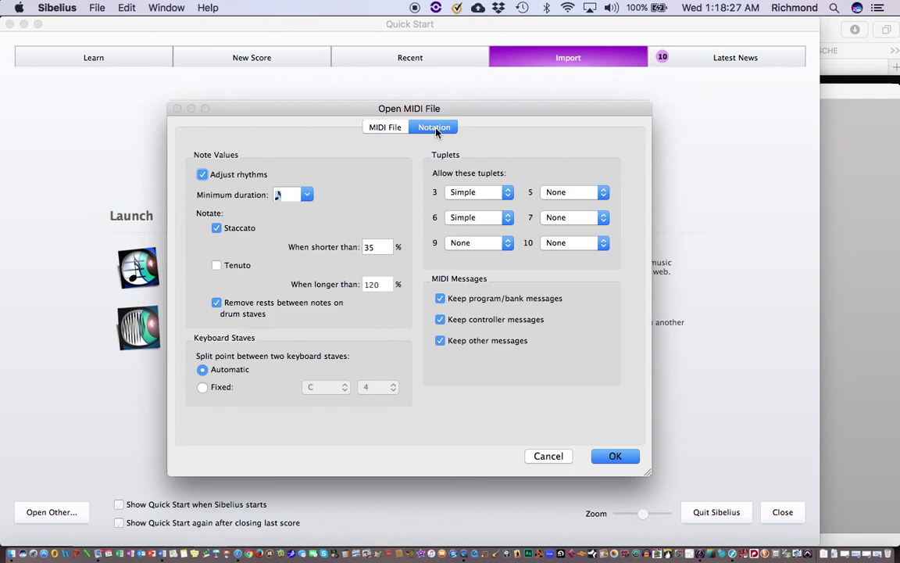
click(308, 195)
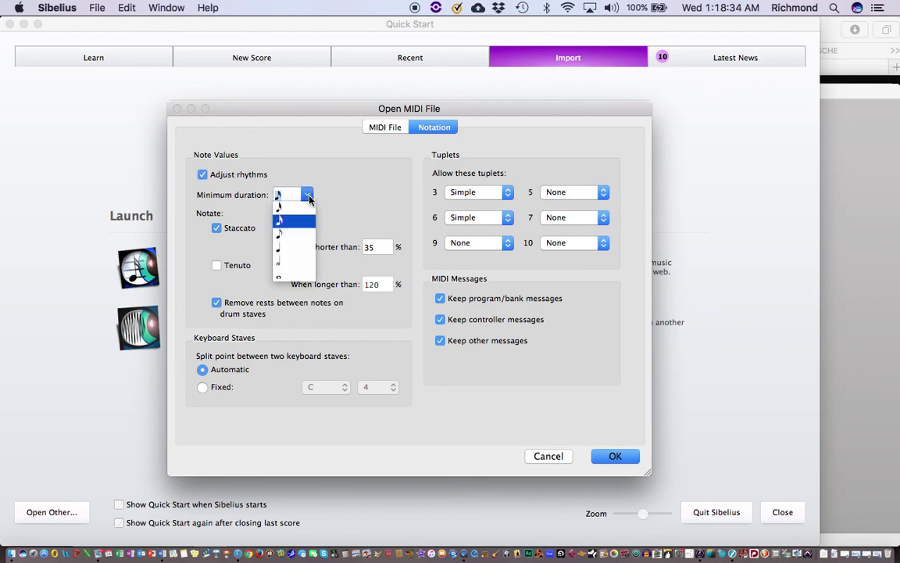
click(293, 234)
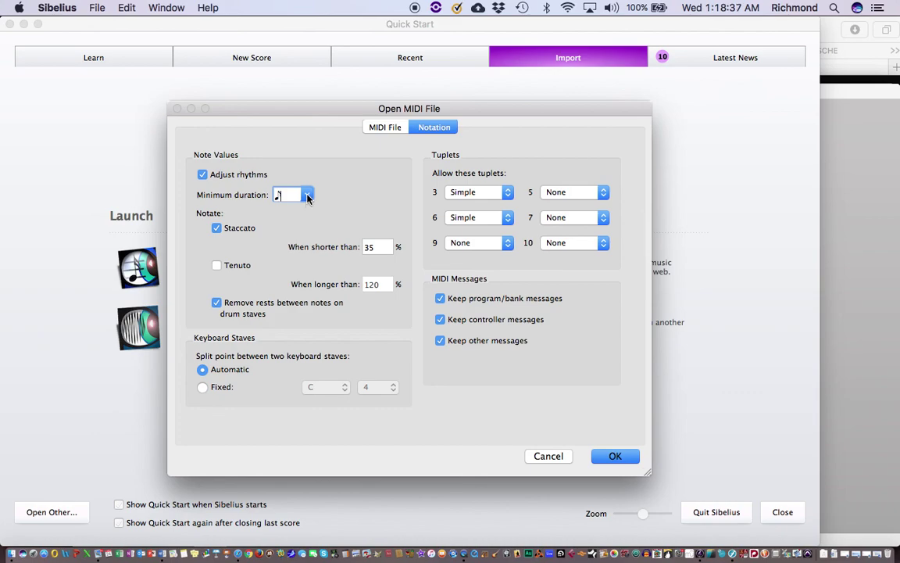
click(308, 196)
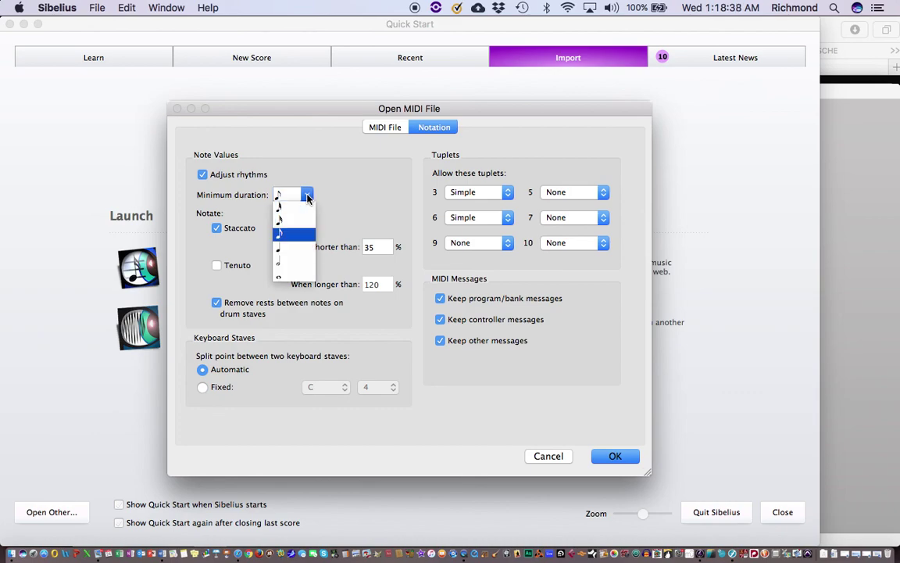
click(289, 250)
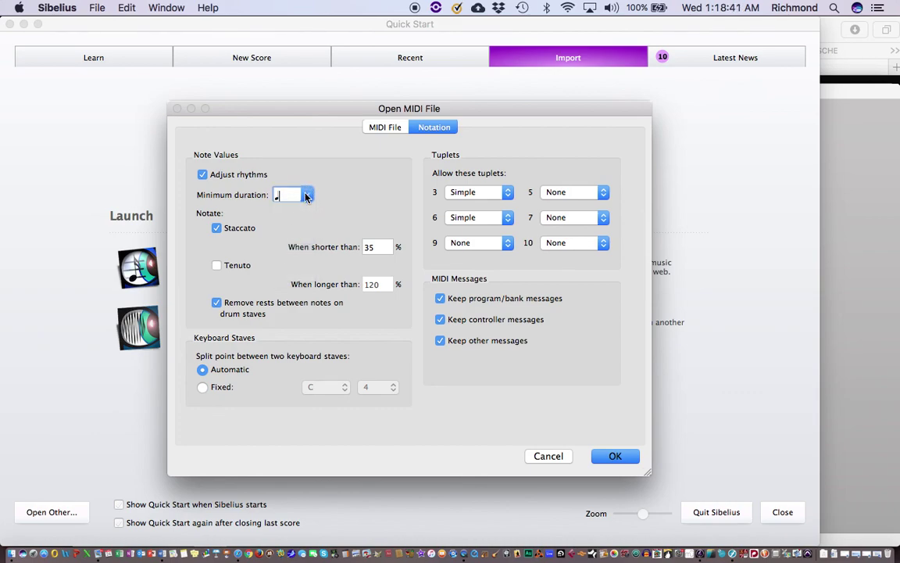
click(306, 195)
click(292, 234)
click(614, 456)
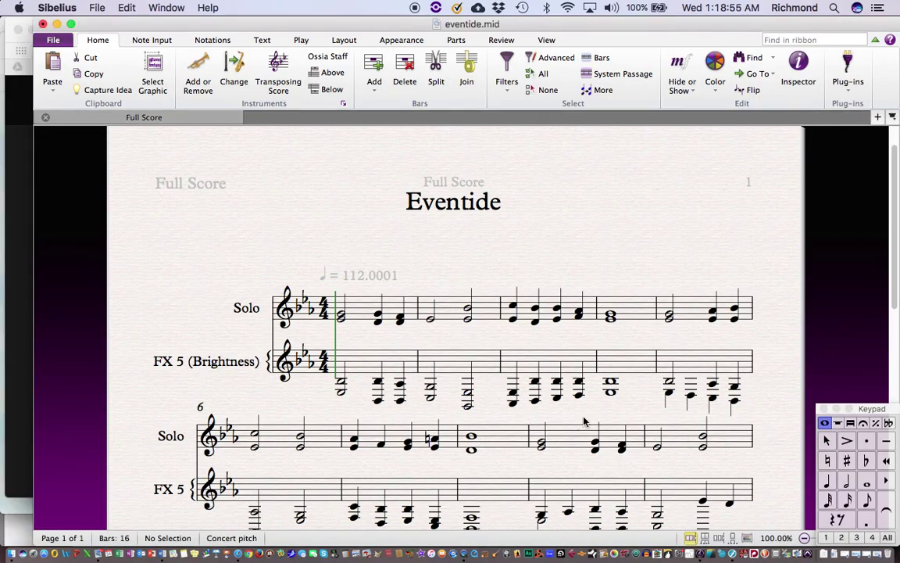
- Delete the Solo and FX 5 instrument names, both the full names on the first system and the short names on the following systems
scroll(460, 225, down, 5)
scroll(512, 256, up, 2)
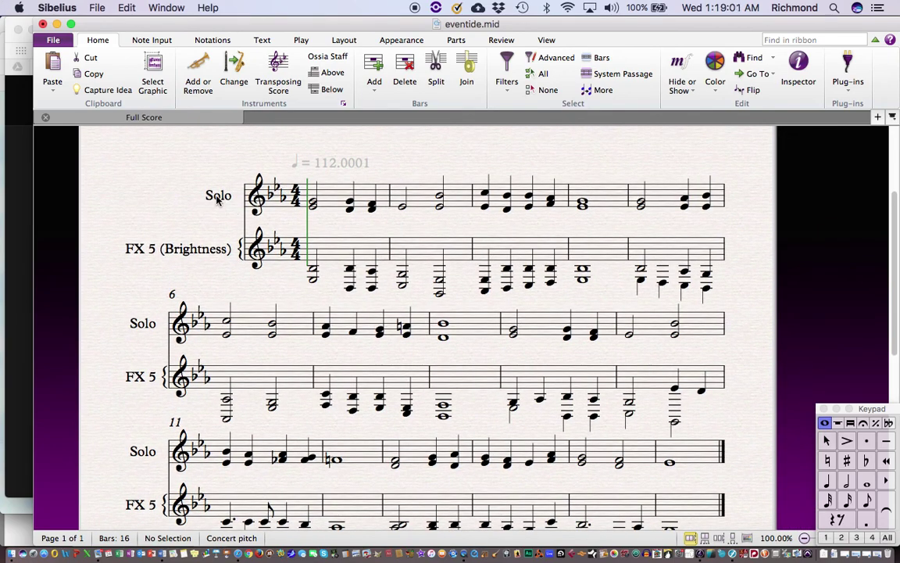
click(218, 197)
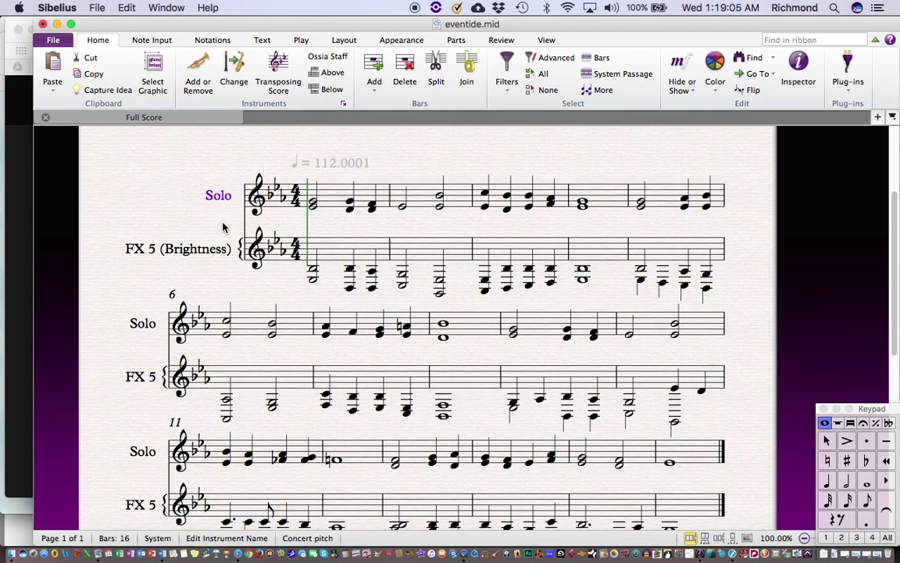
key(Delete)
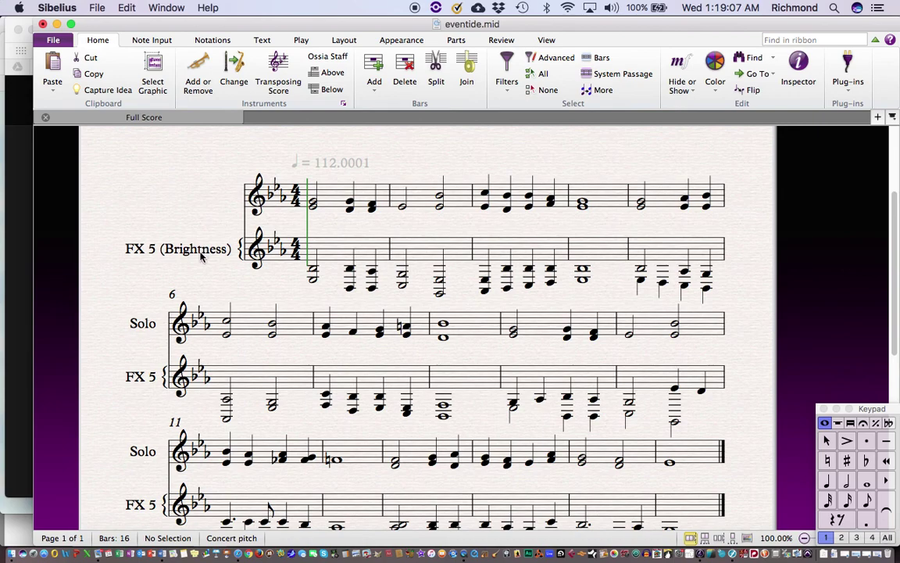
click(201, 255)
key(Delete)
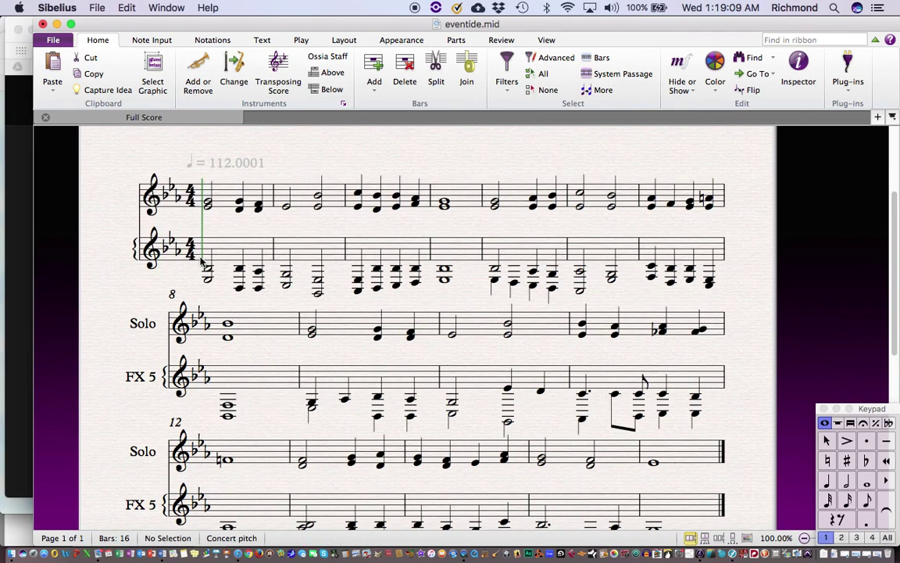
click(143, 323)
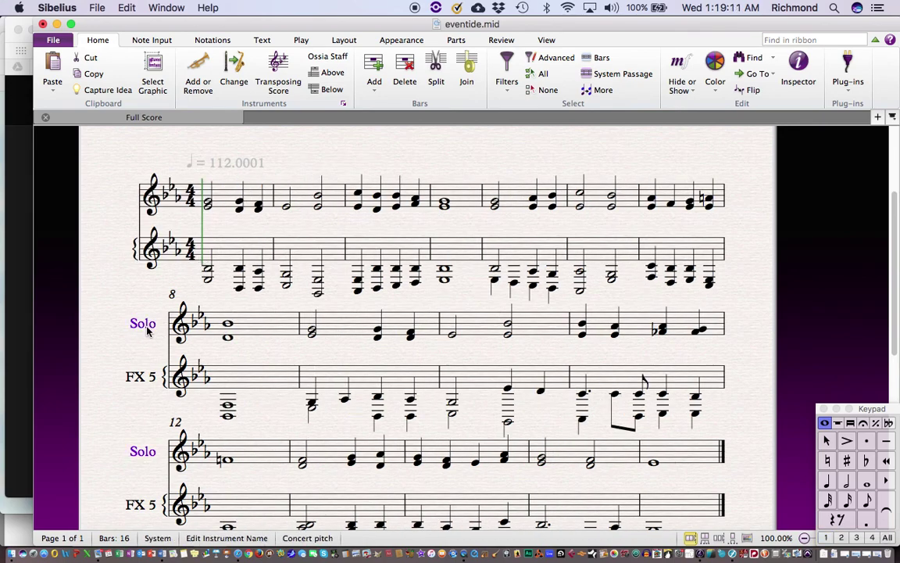
key(Delete)
click(131, 378)
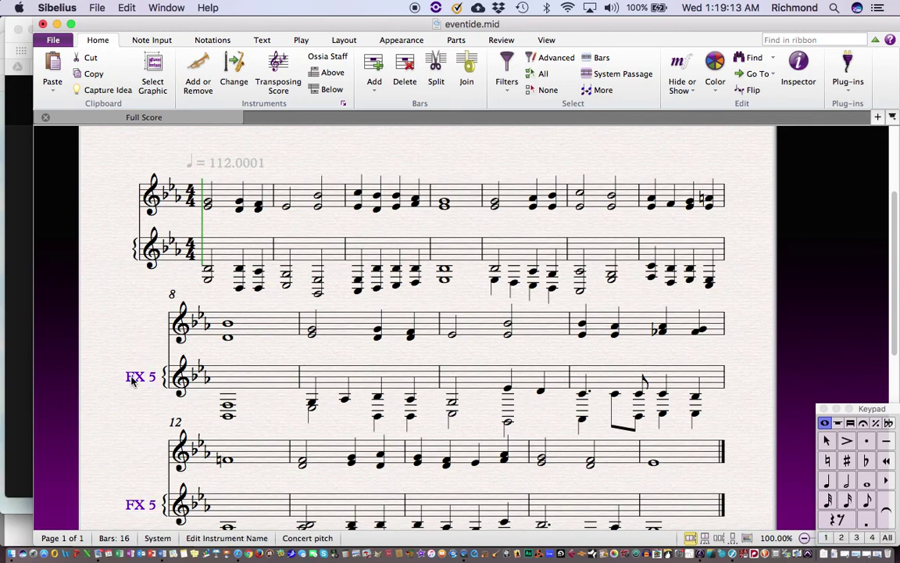
key(Delete)
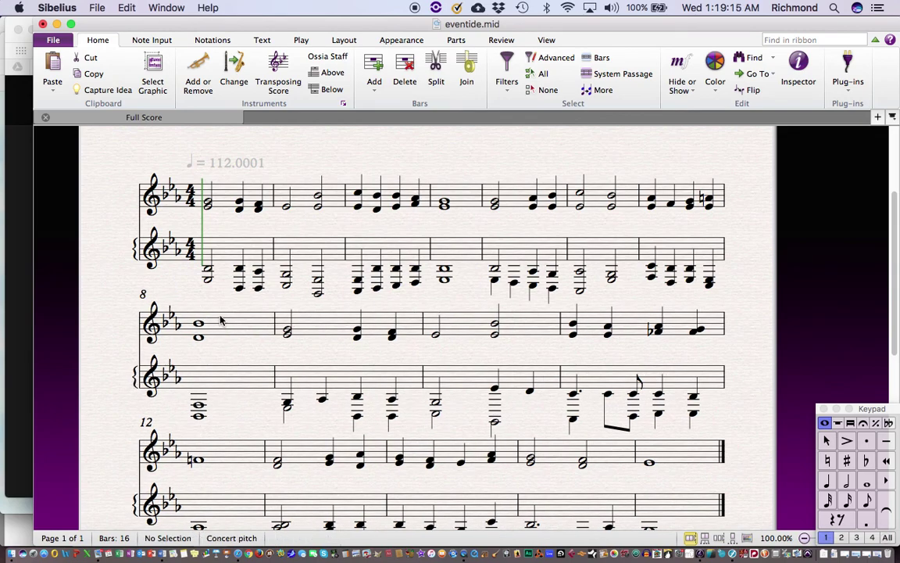
- Extend the lower staff's brace upward so it joins both staves in every system
click(135, 247)
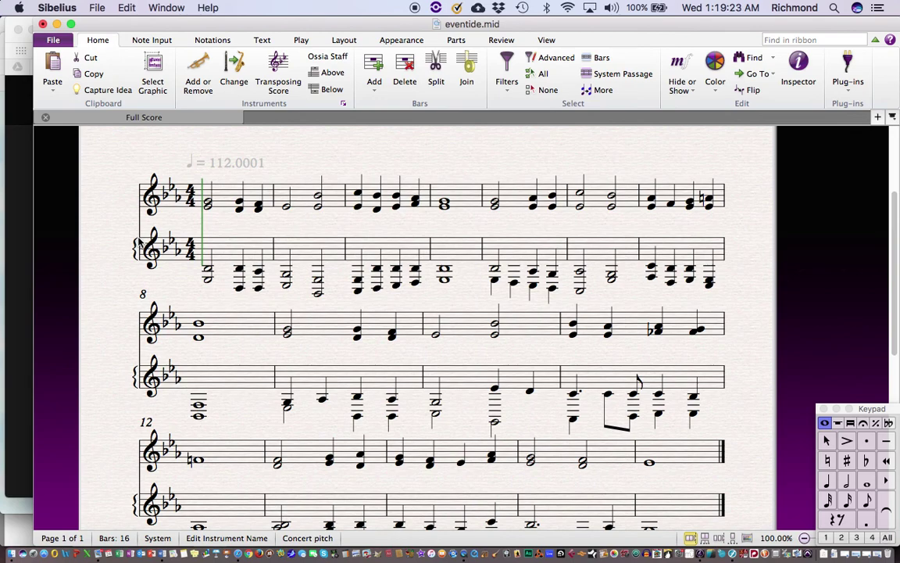
click(136, 244)
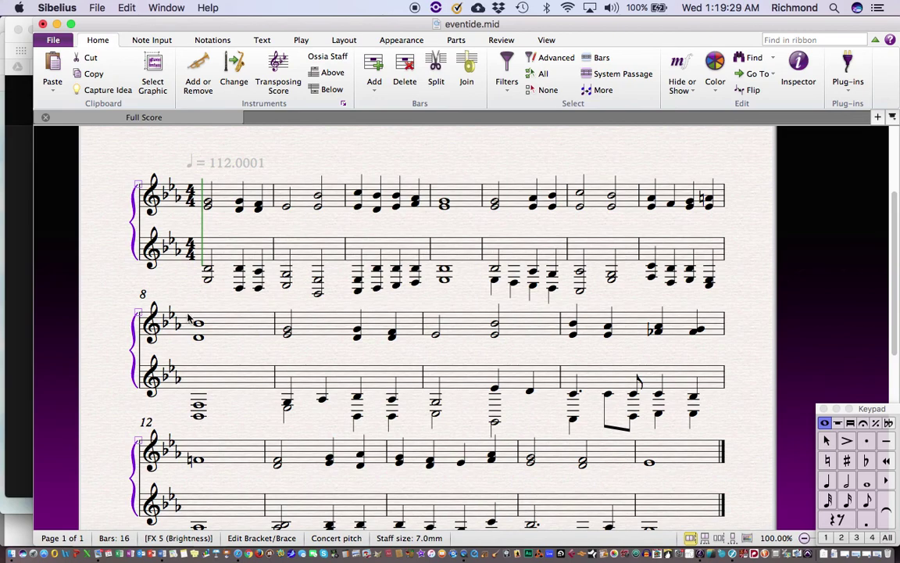
key(Escape)
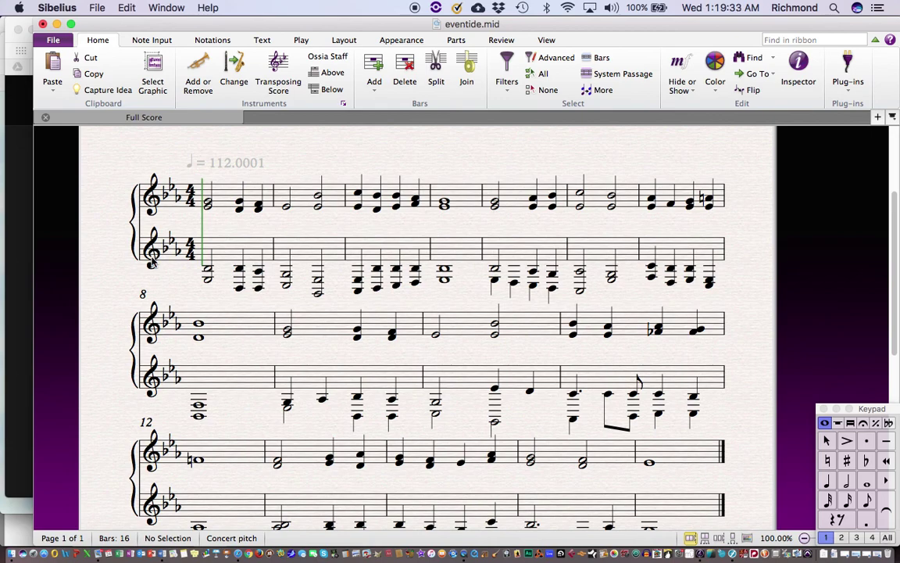
- Change the whole lower staff, from bar 1 to the end of bar 16, to bass clef
triple_click(230, 253)
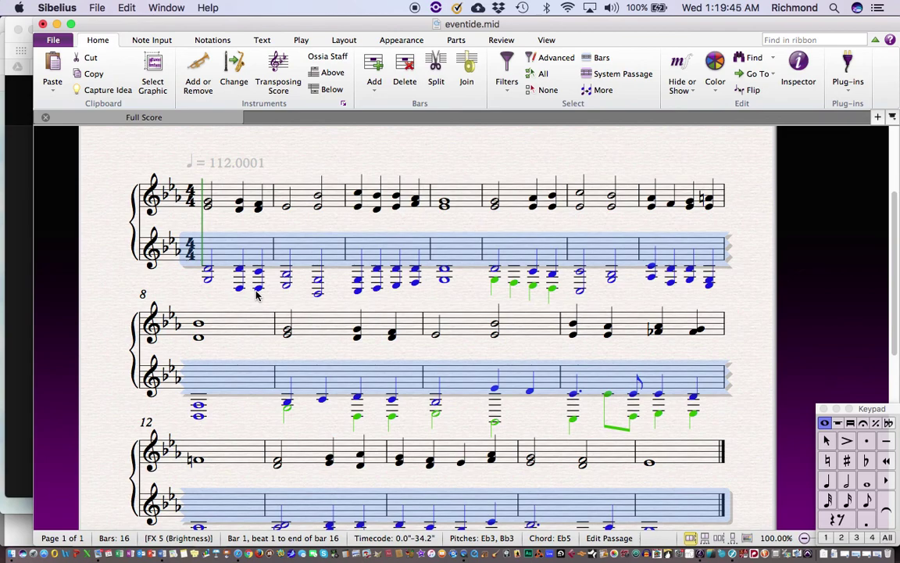
key(q)
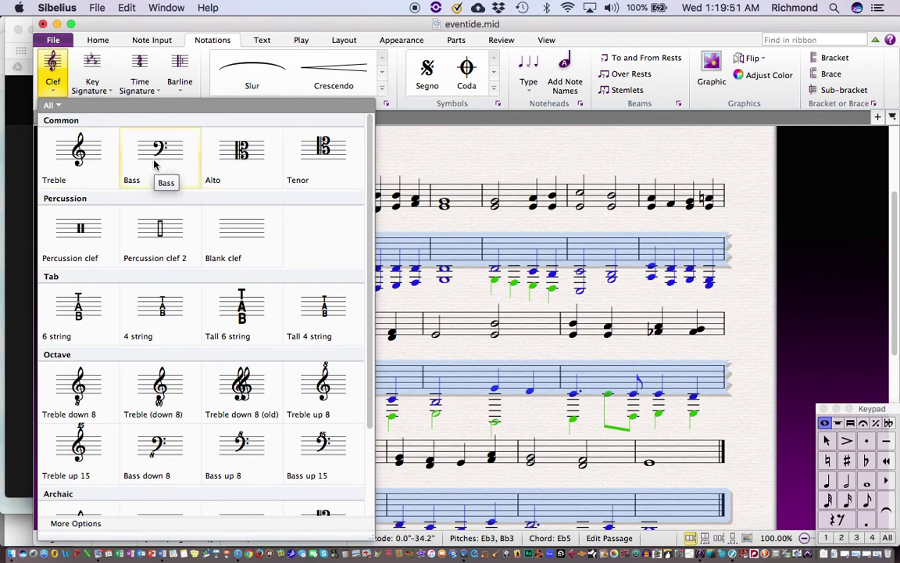
key(Escape)
key(Escape)
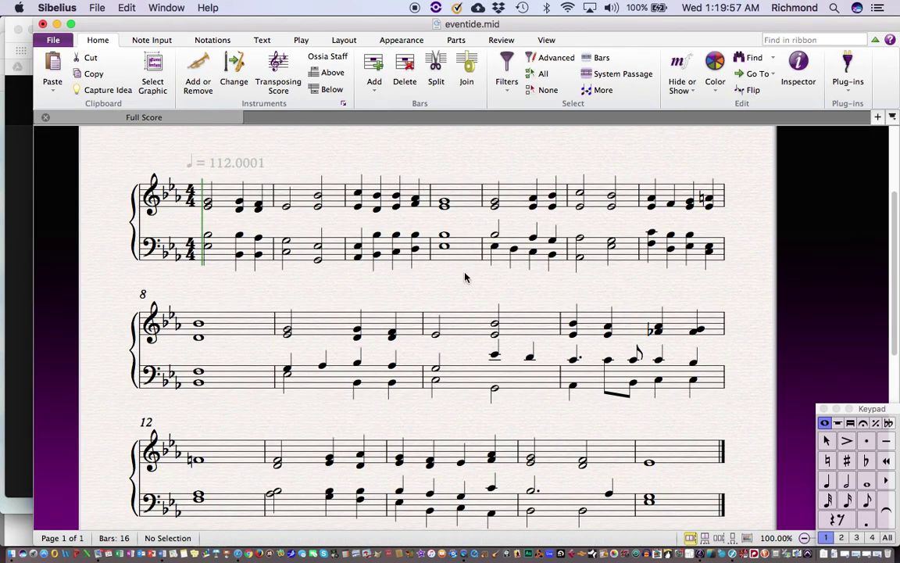
- Apply automatic system breaks every 4 bars to the whole score, and clear the selection
key(super+a)
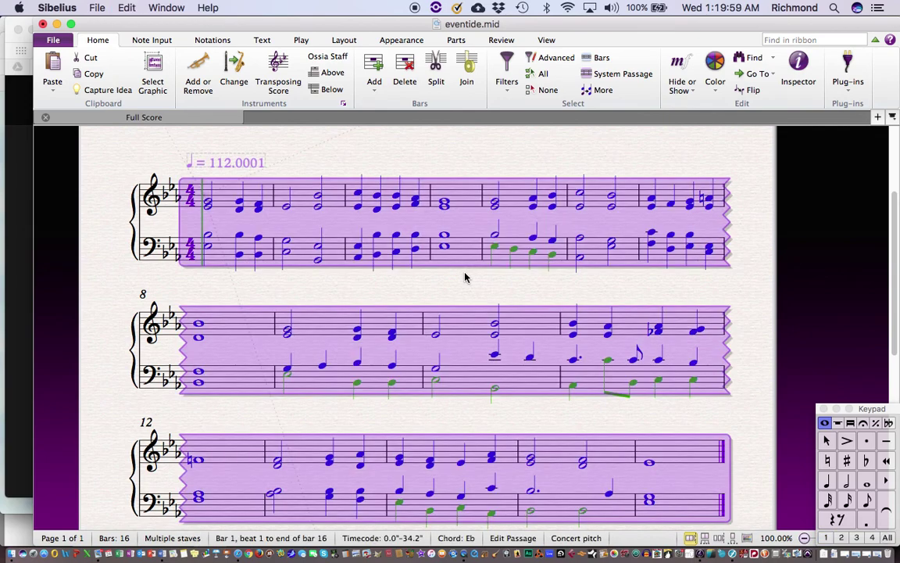
click(347, 41)
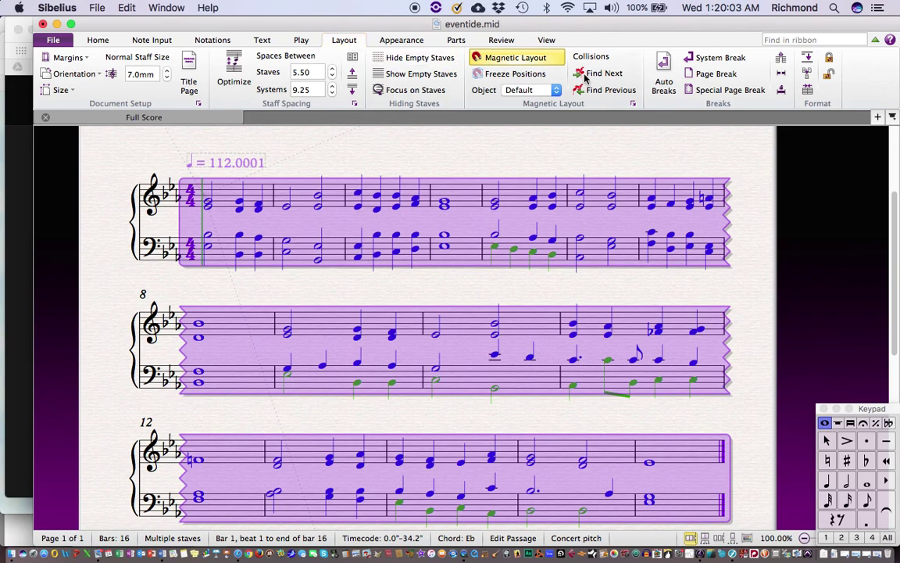
click(663, 66)
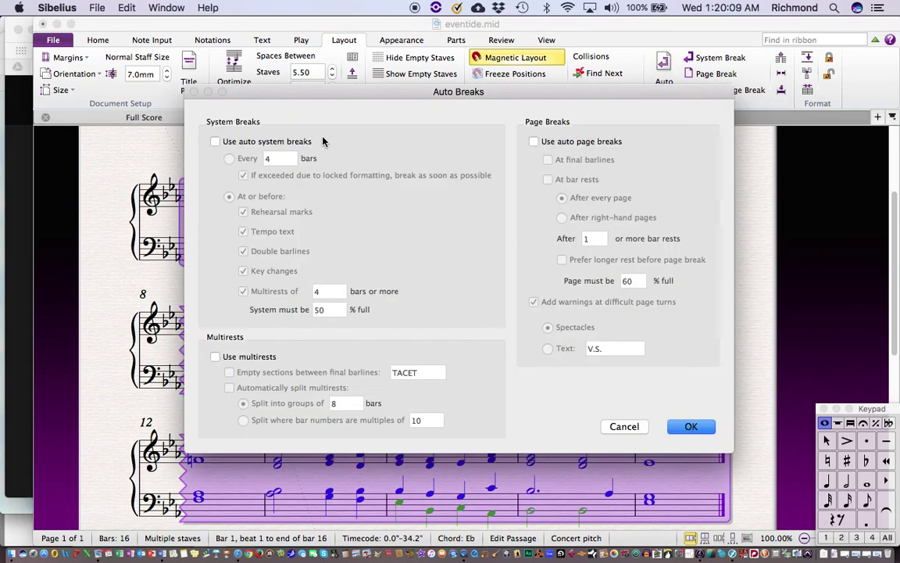
click(215, 142)
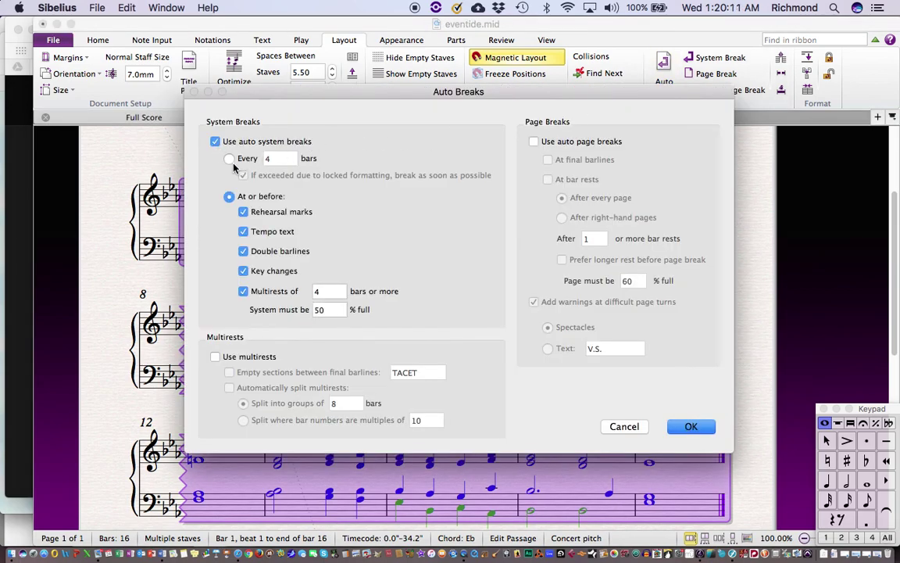
click(229, 159)
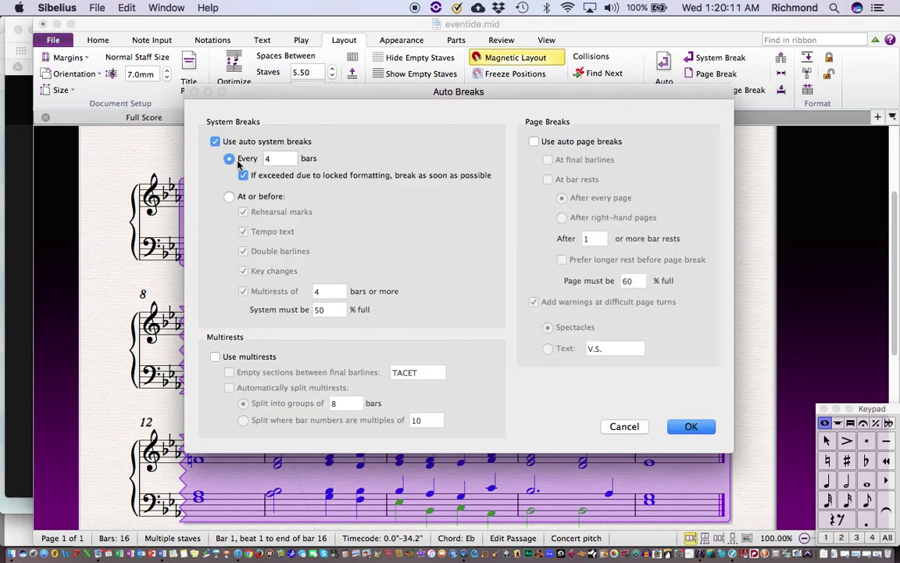
click(686, 425)
scroll(570, 352, up, 3)
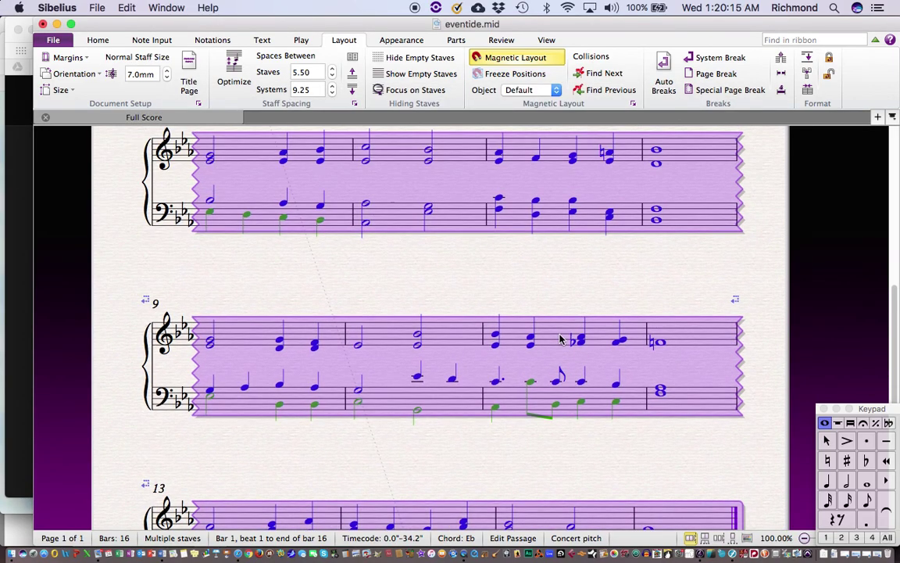
scroll(560, 338, up, 5)
scroll(560, 338, down, 2)
scroll(559, 338, up, 1)
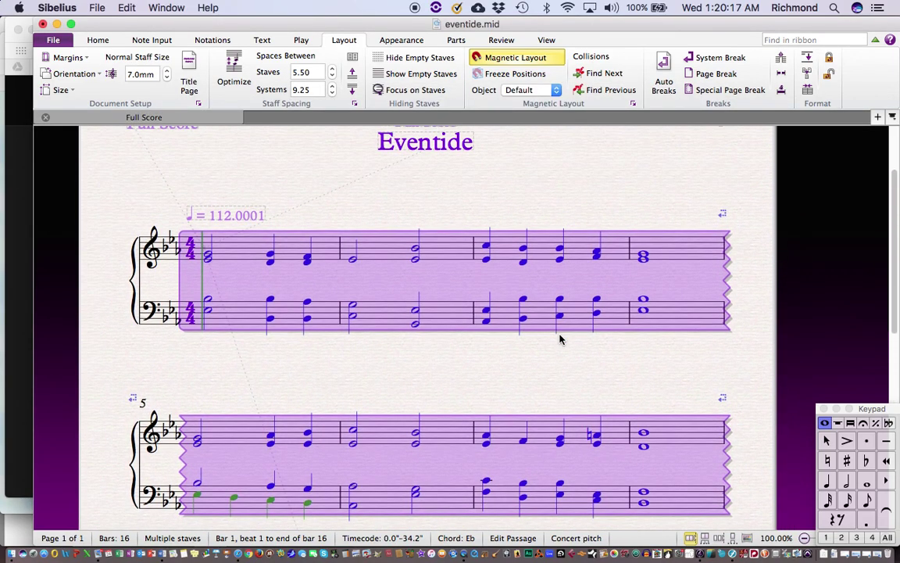
scroll(560, 338, down, 2)
click(255, 300)
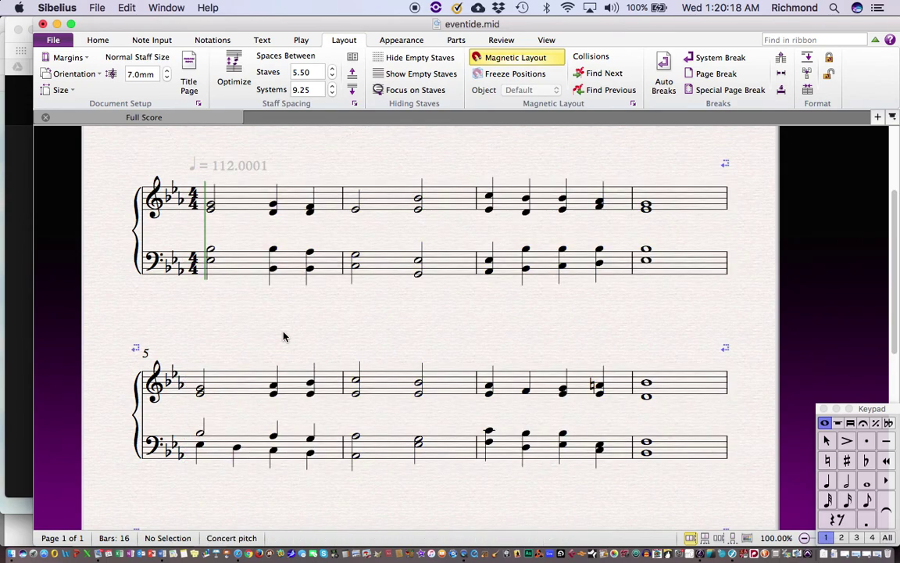
- Move the lower staff slightly down in every system to widen the gap between the two staves, and clear the selection
triple_click(236, 266)
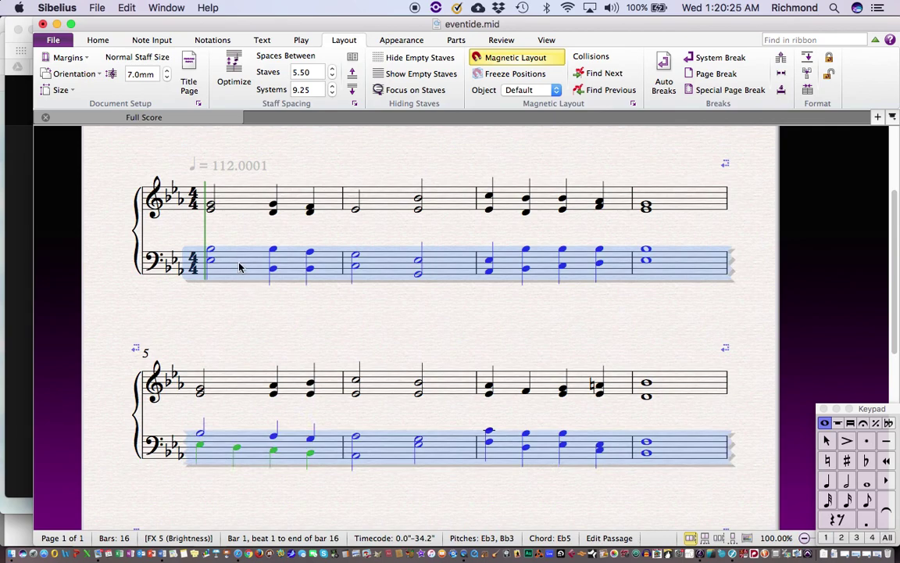
mouse_move(239, 267)
mouse_down()
mouse_move(239, 289)
mouse_move(238, 278)
mouse_up()
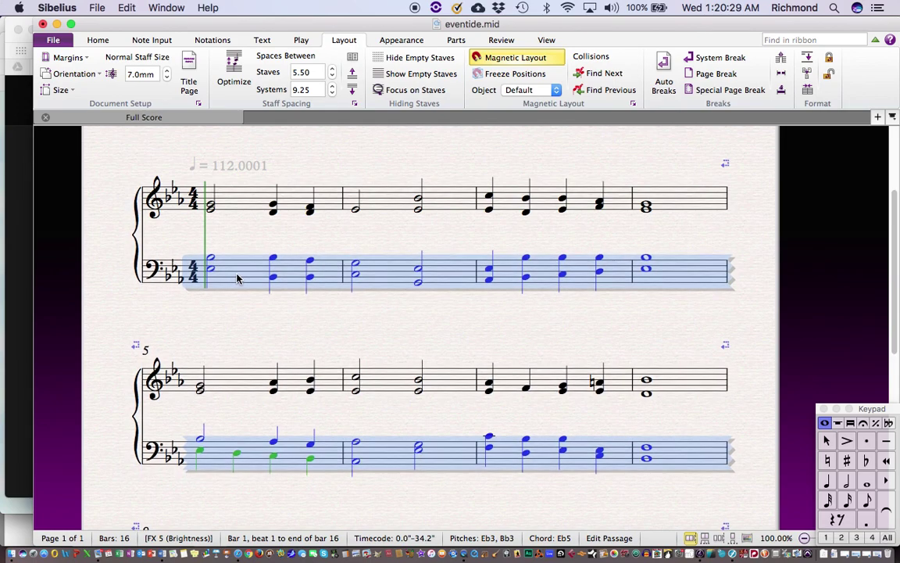
key(Escape)
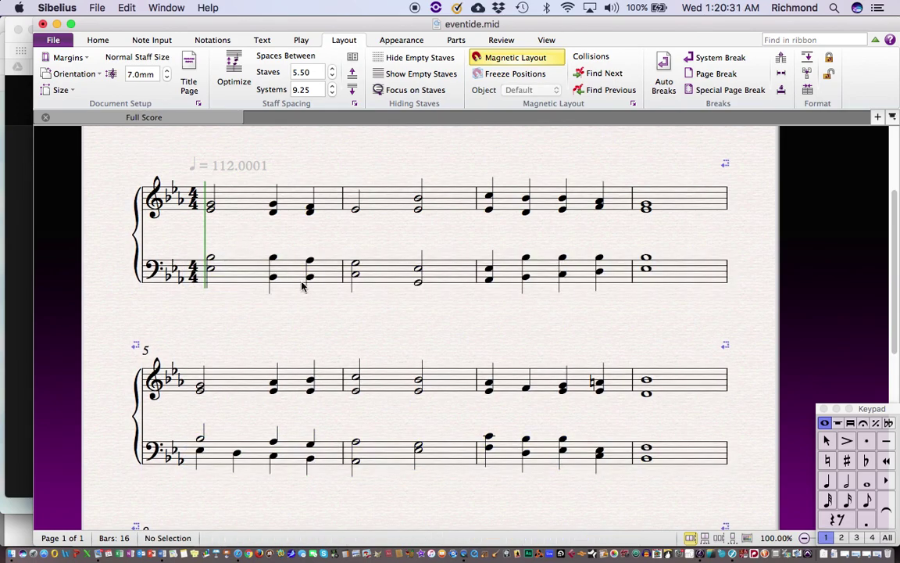
- Switch to Safari's Abide with Me page, select the four lines of the hymn's first verse, and return to Sibelius
key(super+Tab)
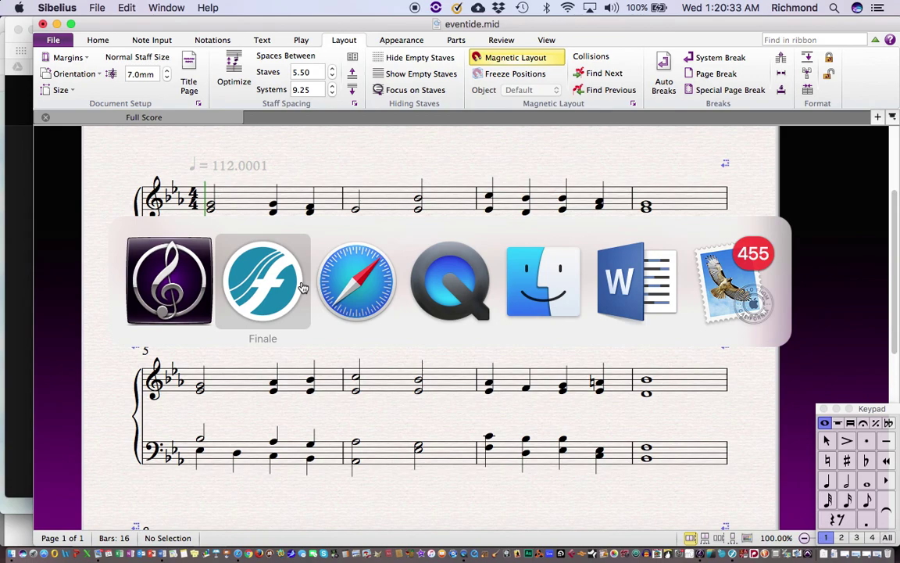
key(super+Tab)
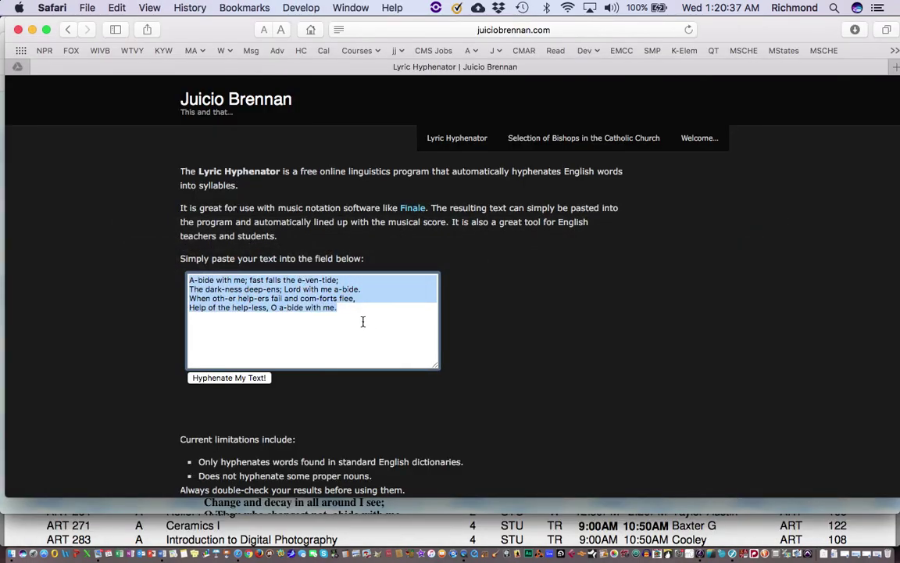
click(346, 8)
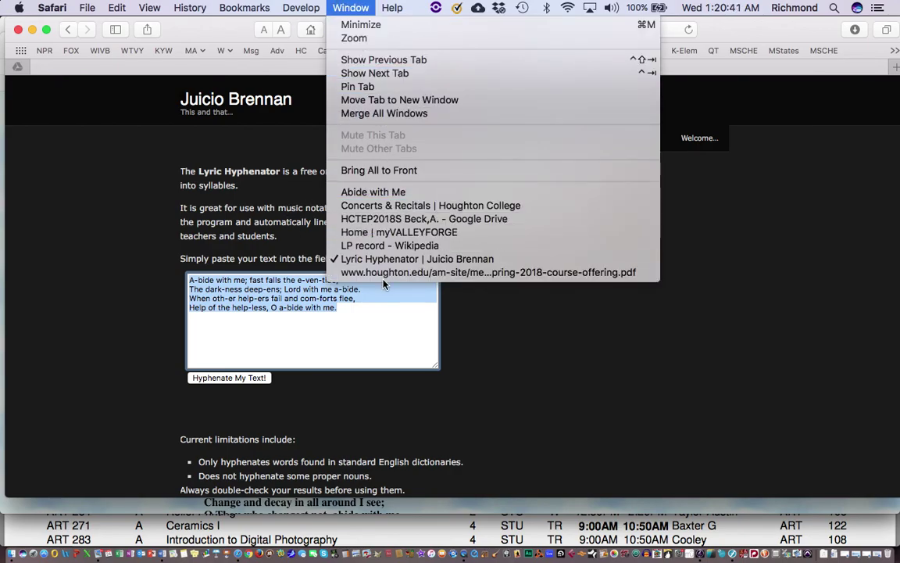
click(381, 192)
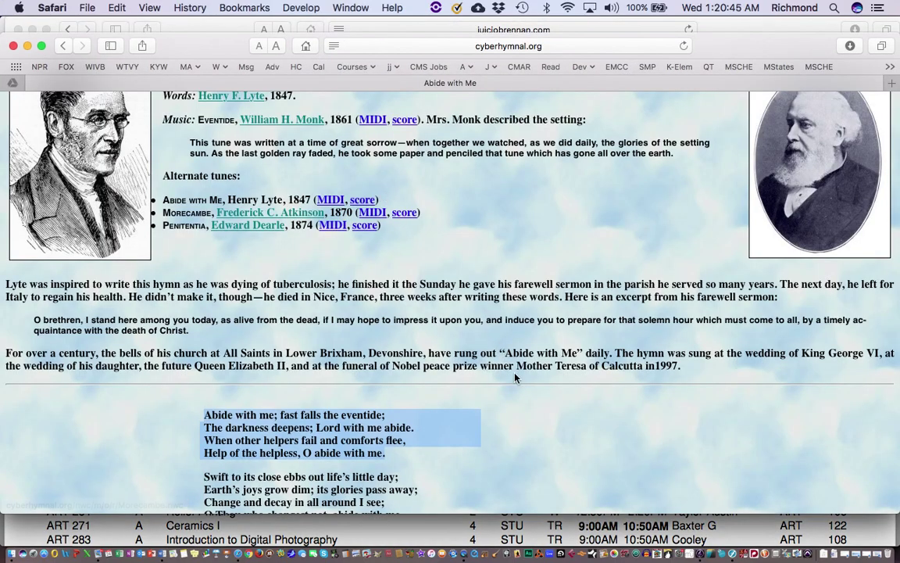
scroll(515, 376, down, 5)
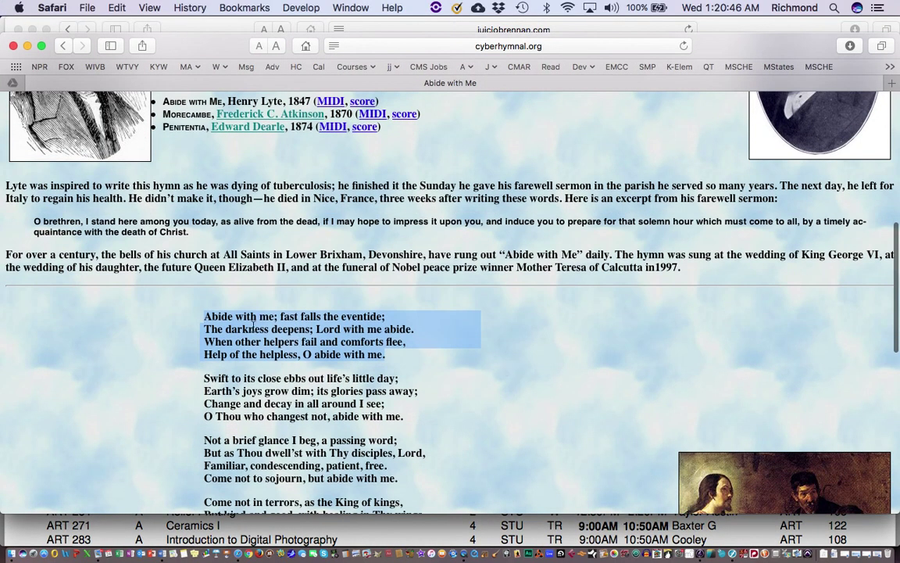
click(202, 317)
drag(234, 316, 390, 357)
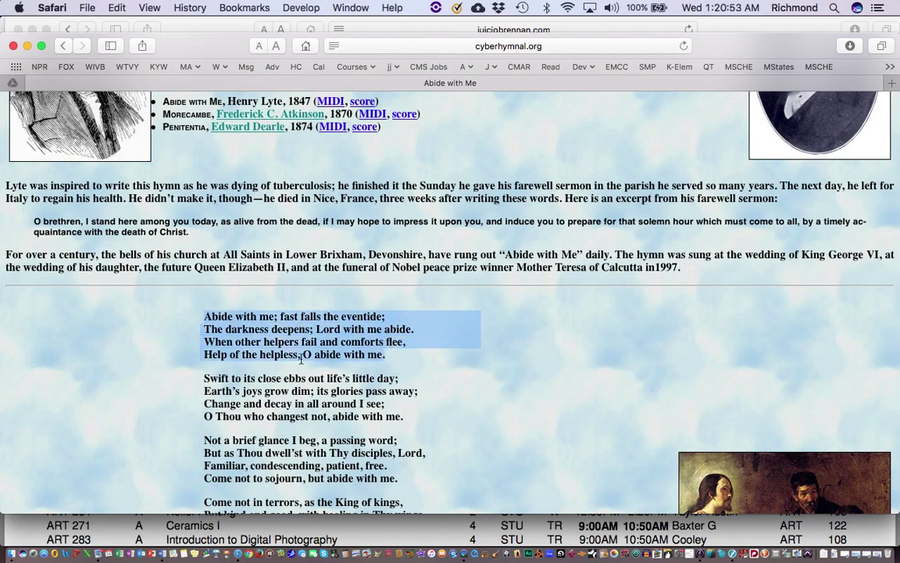
key(super+Tab)
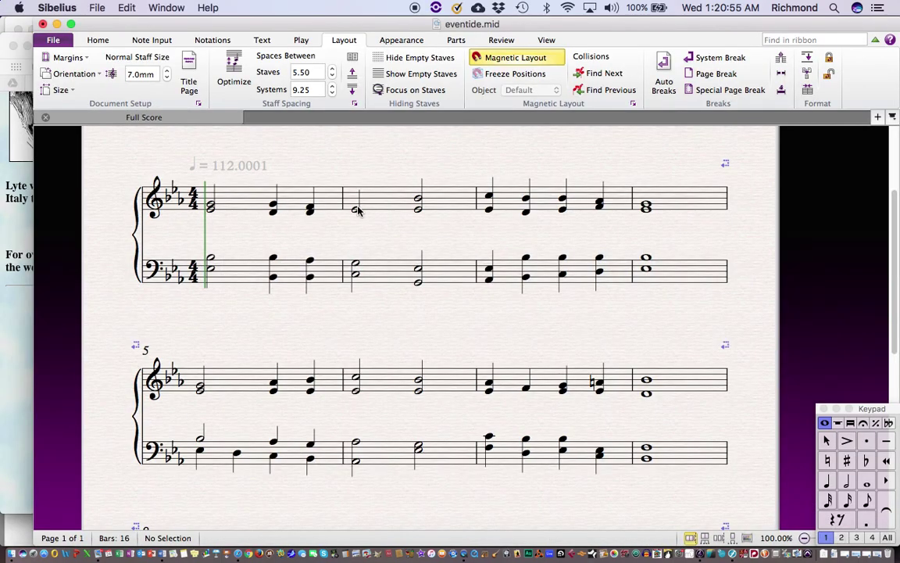
- Enter lyrics beneath the upper staff from bar 1: "A-bide with me; fast falls the e-ven-tide; The dark-ness dee-pens; Lord with me"
click(210, 208)
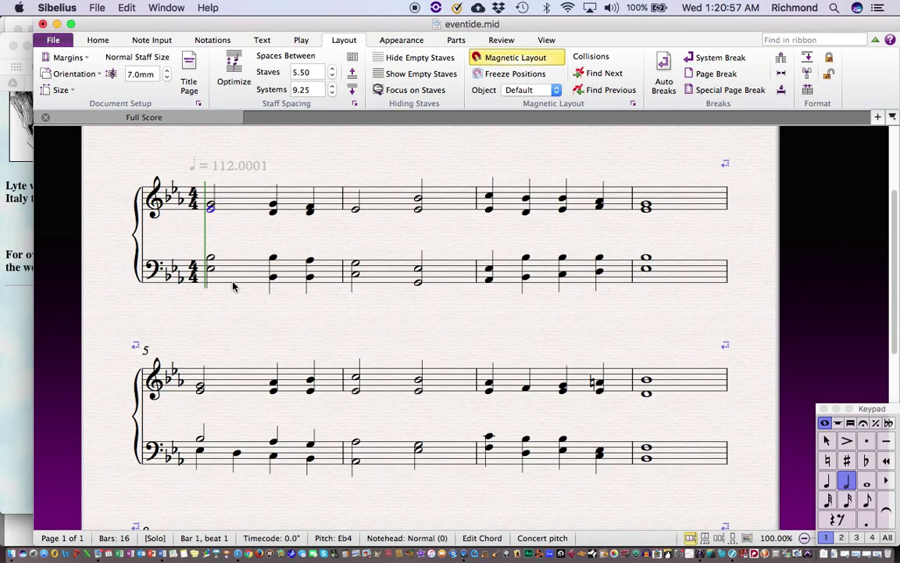
key(super+l)
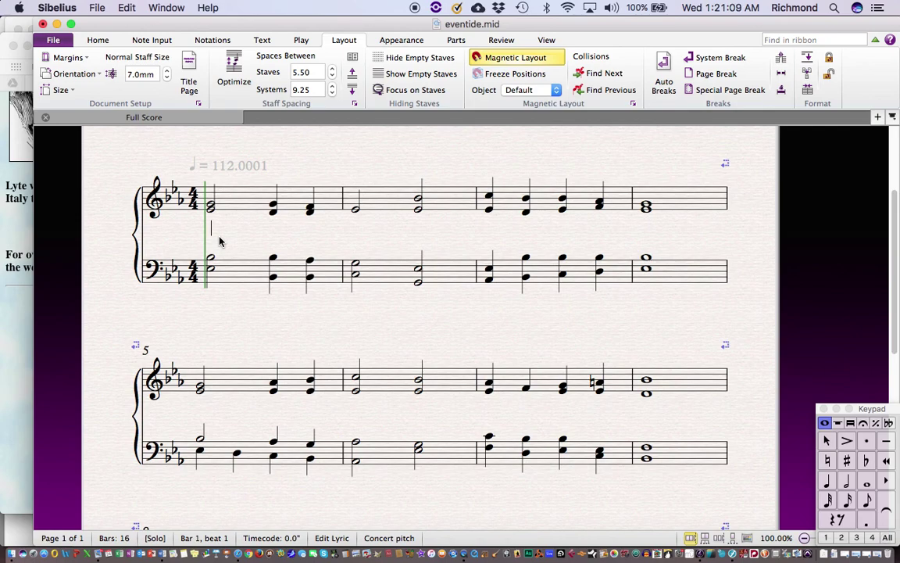
text(bide)
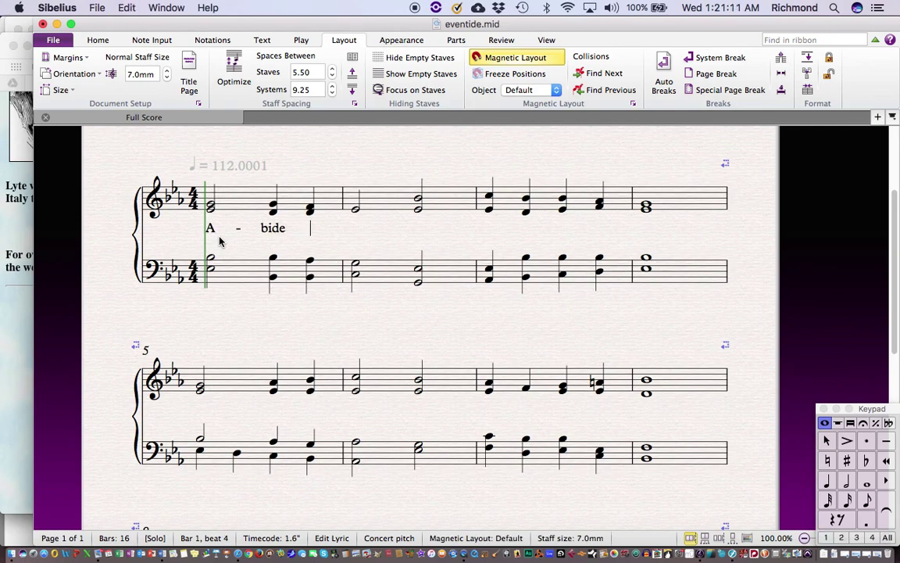
text( with me; fast falls the e-ven-tide; The dark-ness dee-pens; Lord with me )
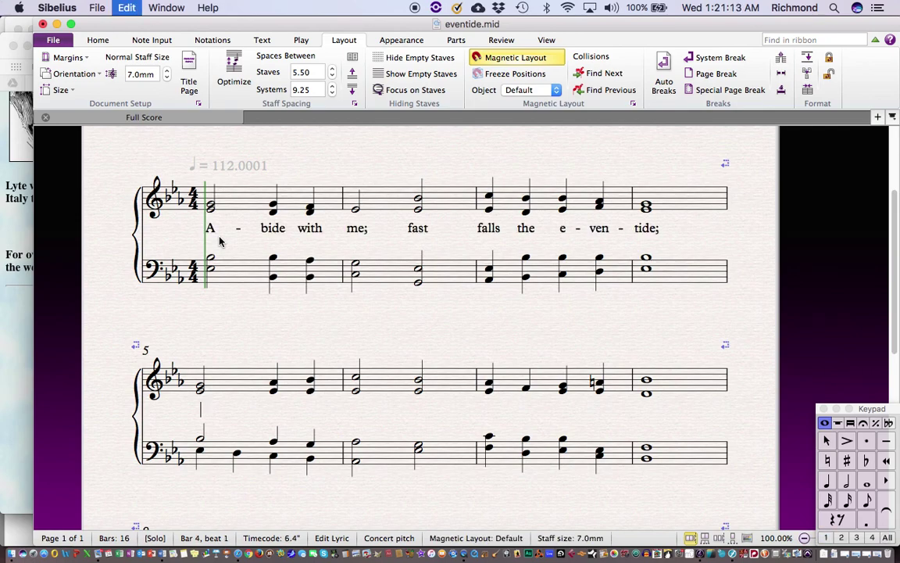
- Continue the lyrics through bar 12 with "a-bide. When o-ther hel-pers fail and com-forts flee,"
text(a-bide. When o-ther hel-pers )
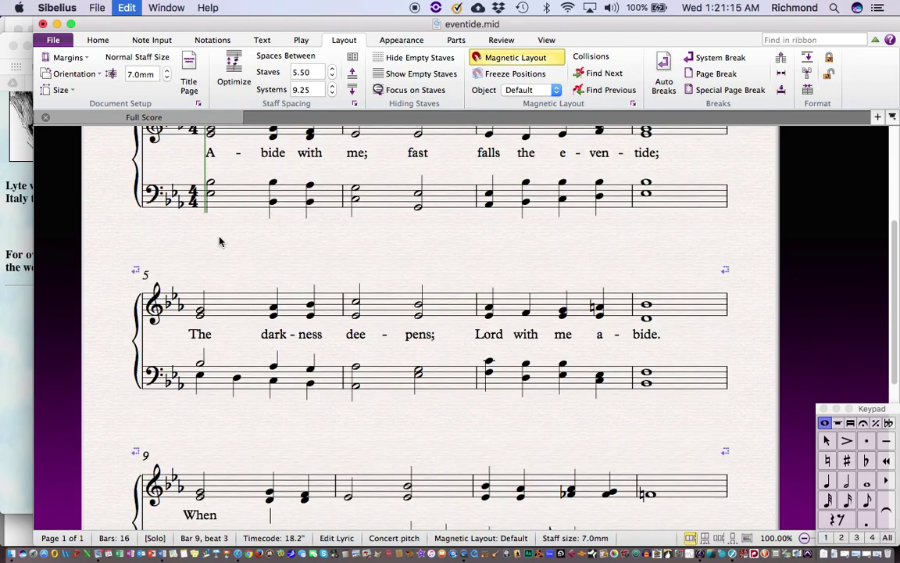
text(fail)
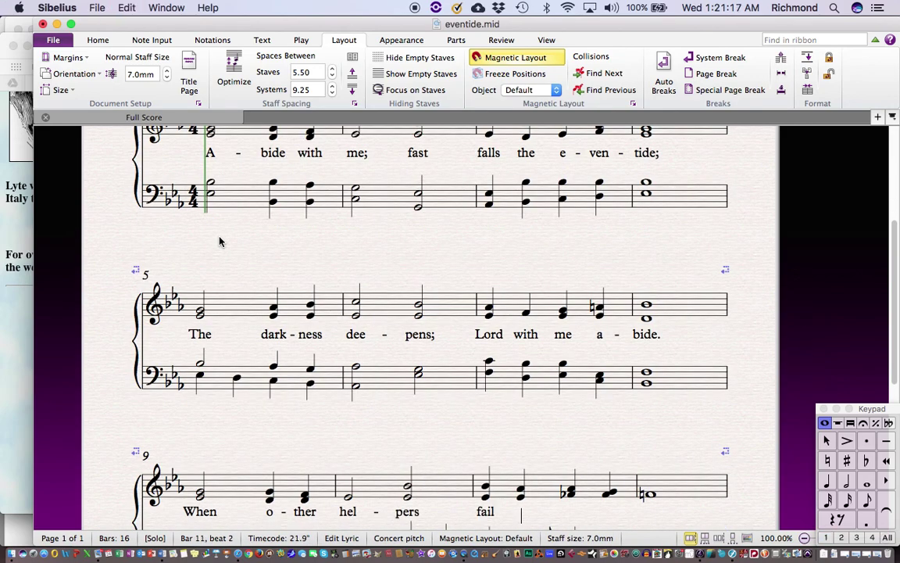
text( and com-forts flee,)
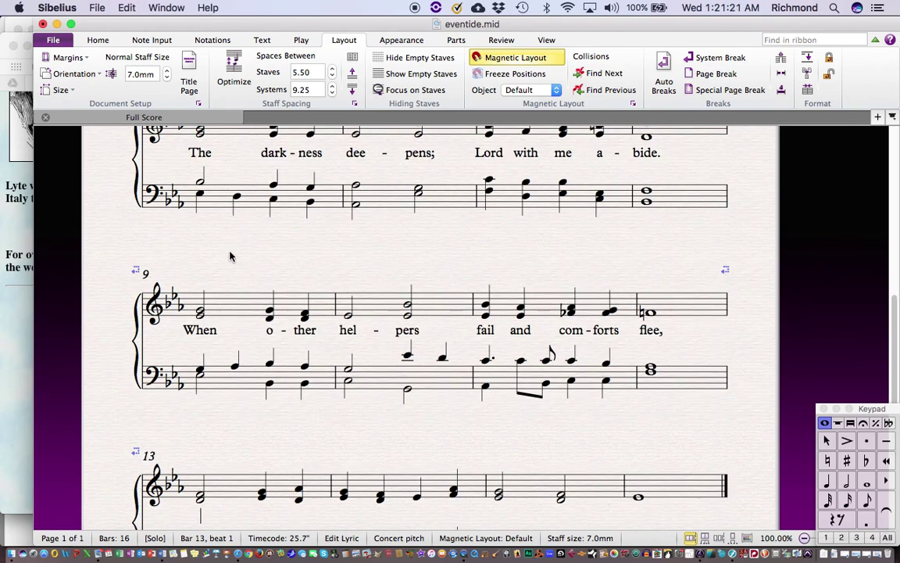
key(Escape)
- Enter the closing lyrics "Help of the help-less, O a-bide with me." beneath the upper staff from the first note of bar 13
scroll(329, 320, down, 5)
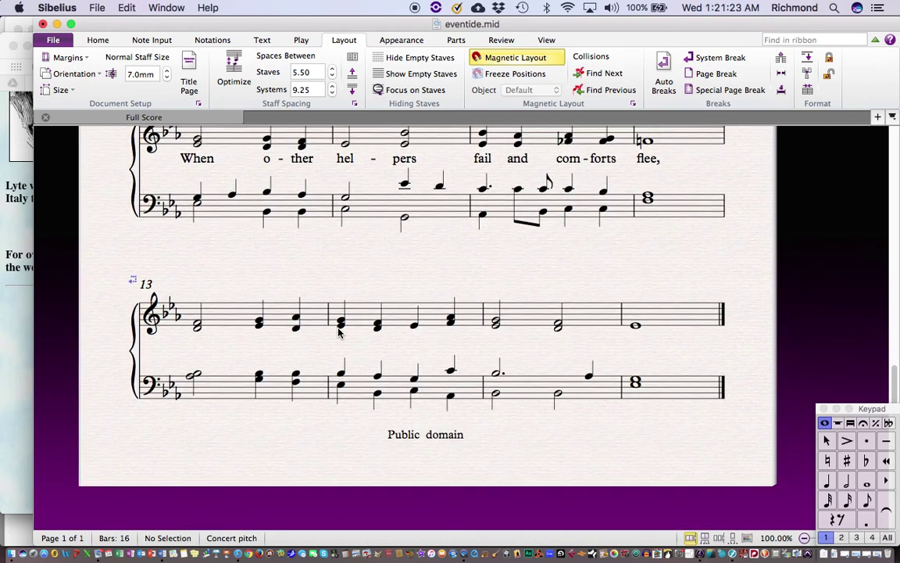
click(341, 324)
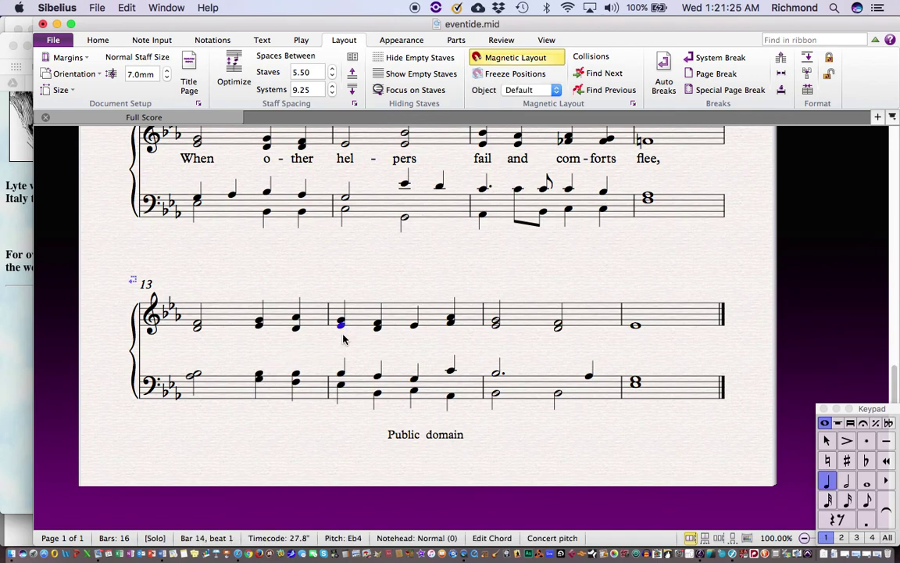
key(super+l)
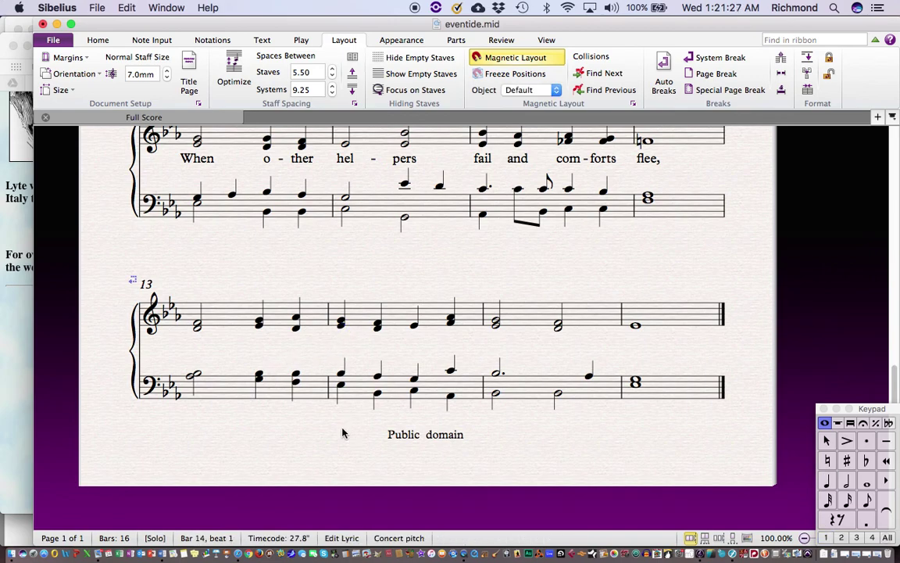
click(200, 329)
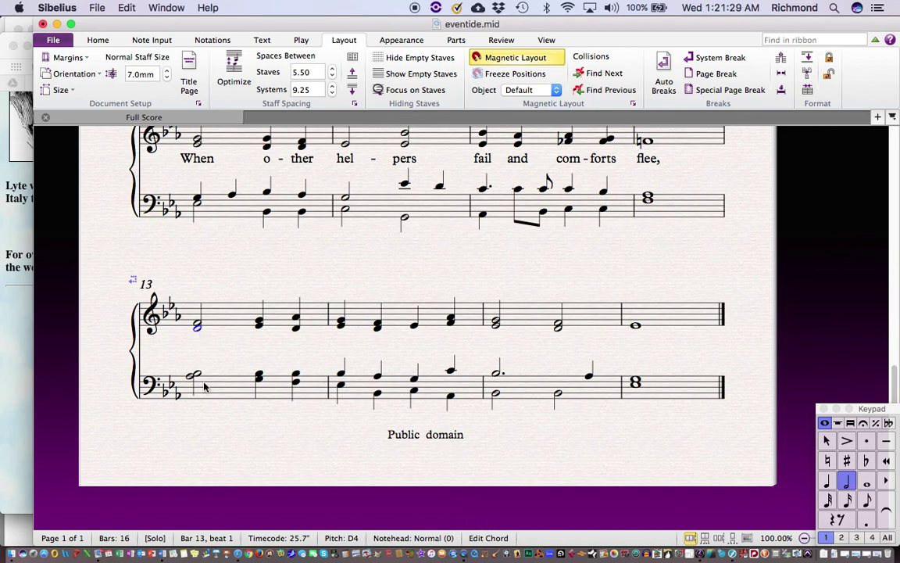
key(super+l)
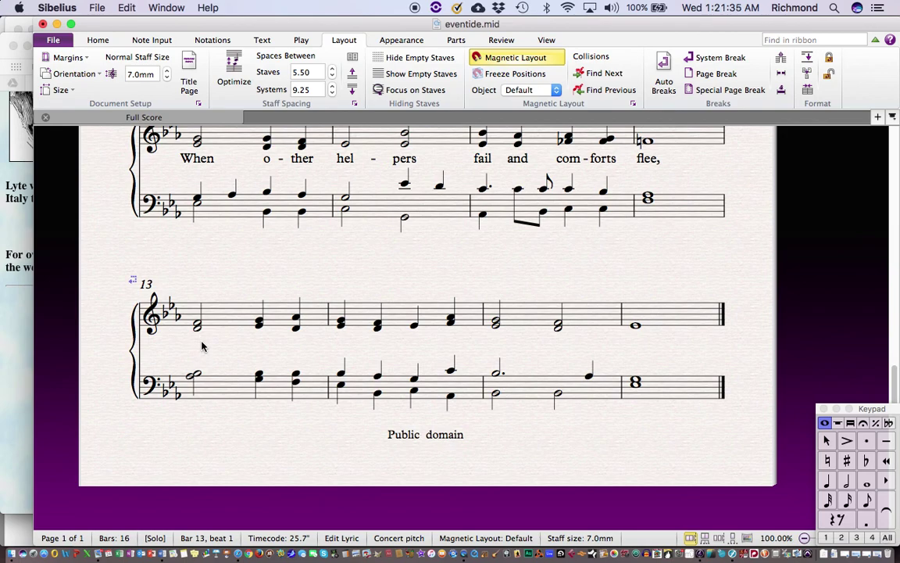
text(Help of )
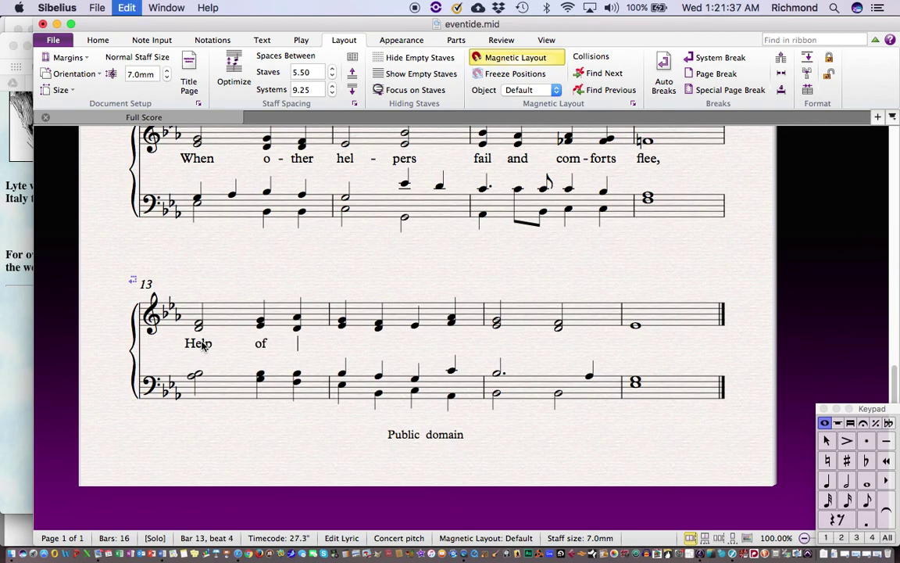
text(the help - less, O)
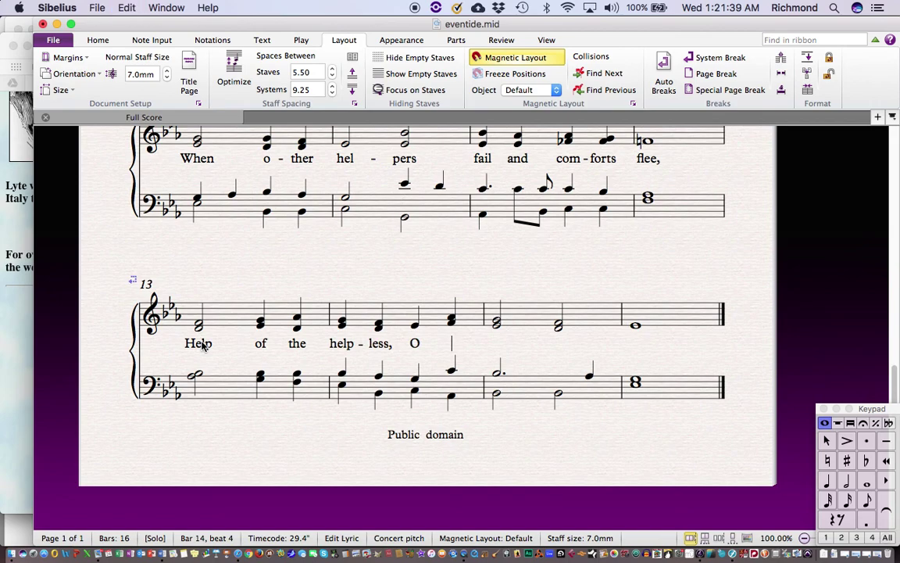
text( a - bide with me.)
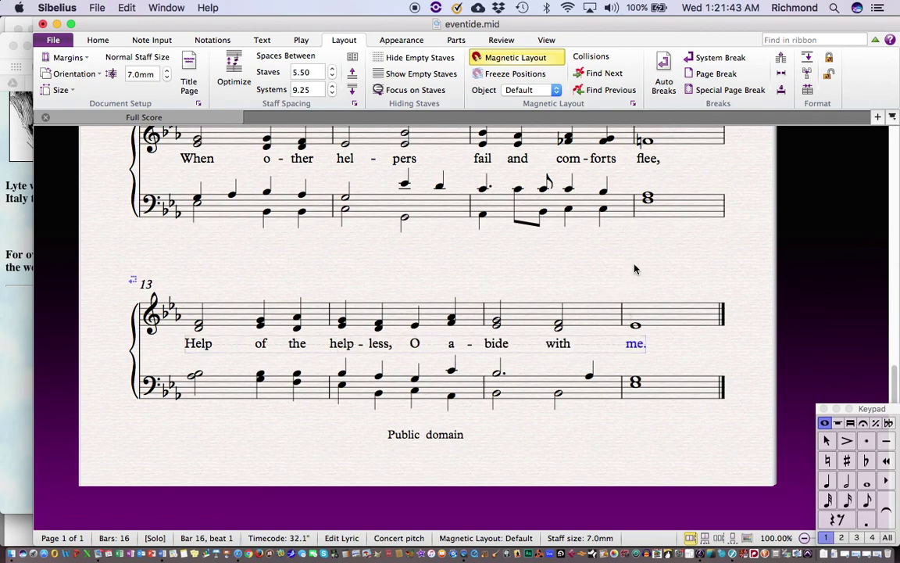
key(Escape)
- Replace the score title "Eventide" with "Abide With Me"
scroll(635, 269, up, 10)
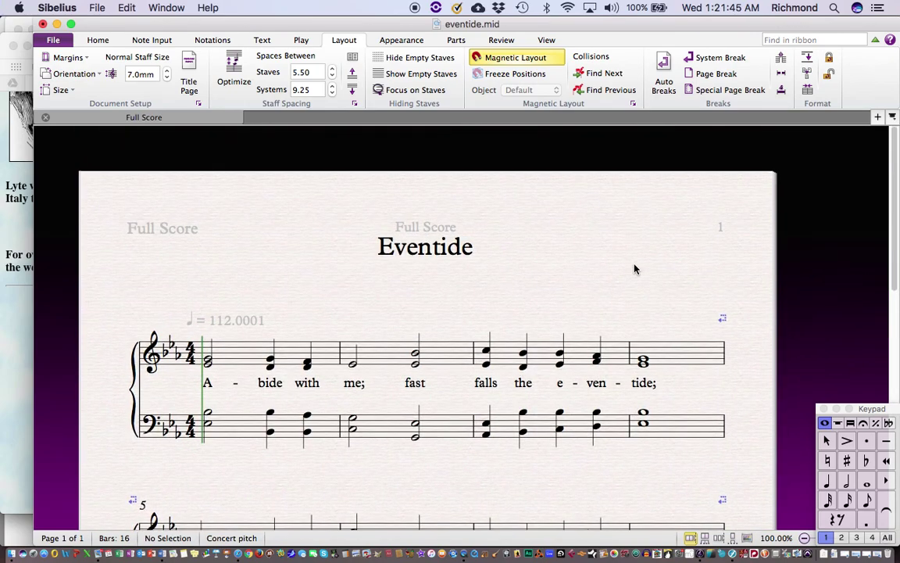
scroll(635, 269, down, 5)
scroll(635, 269, up, 5)
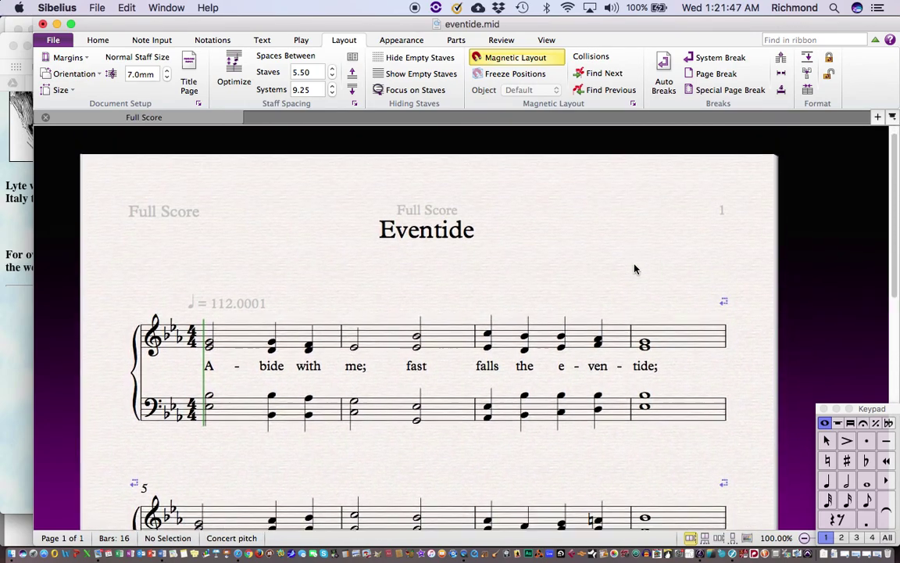
scroll(635, 269, down, 1)
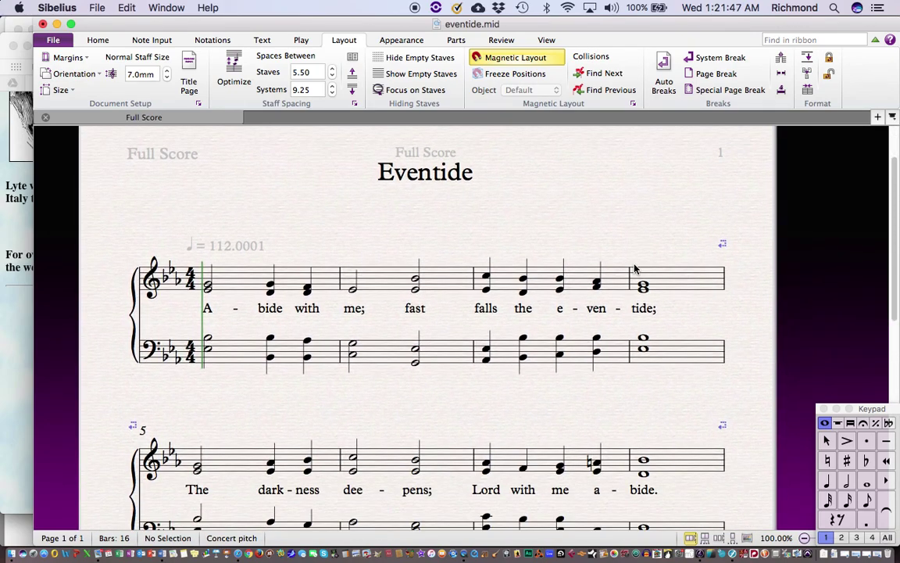
double_click(454, 182)
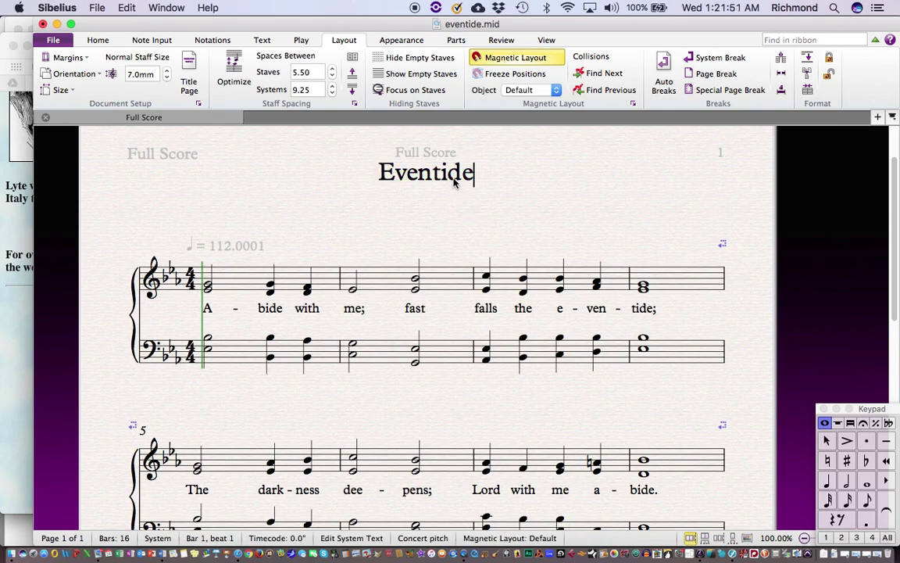
double_click(455, 181)
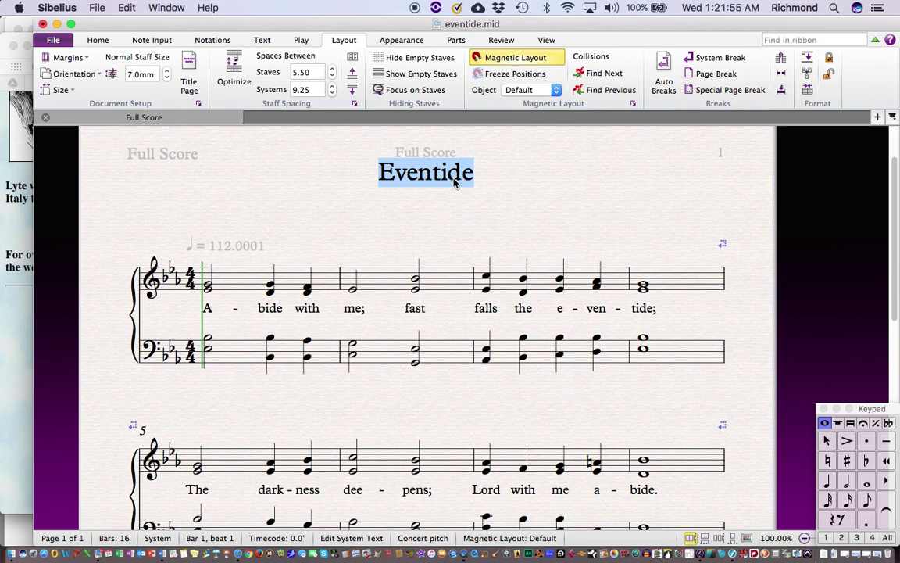
text(Abide )
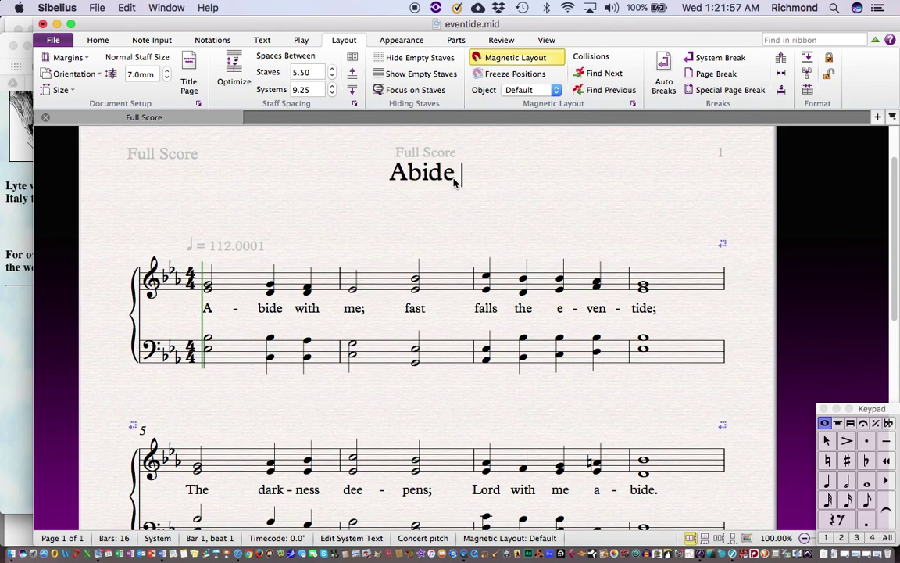
text(With Me)
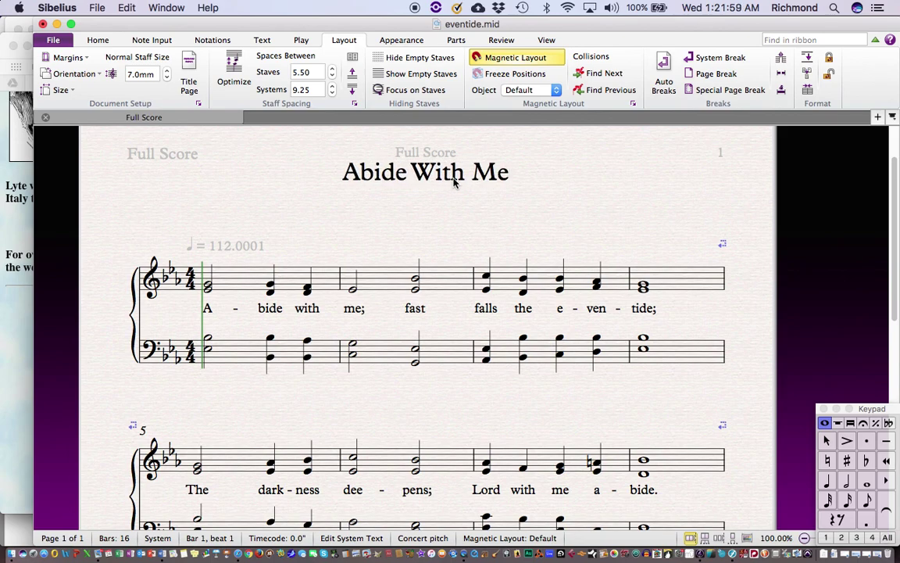
click(477, 219)
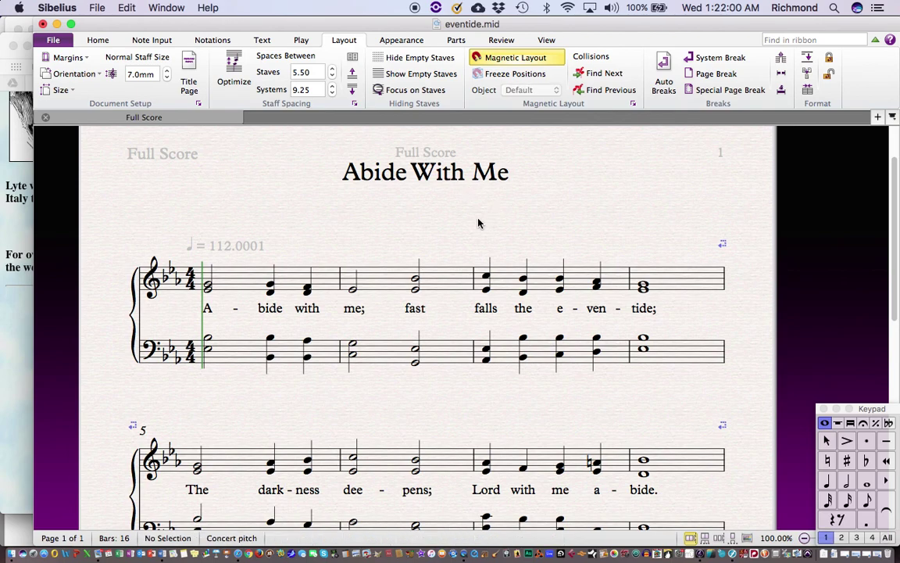
click(264, 41)
click(382, 83)
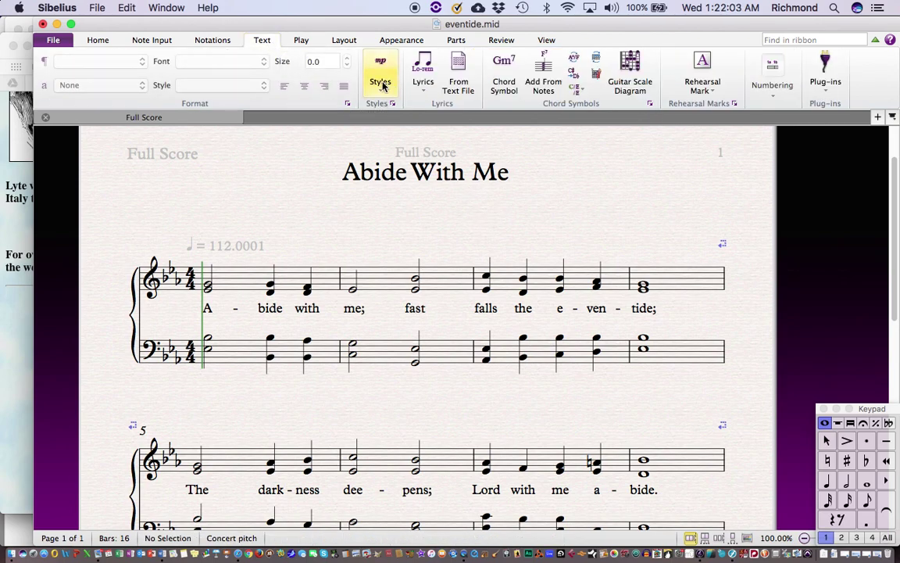
click(382, 83)
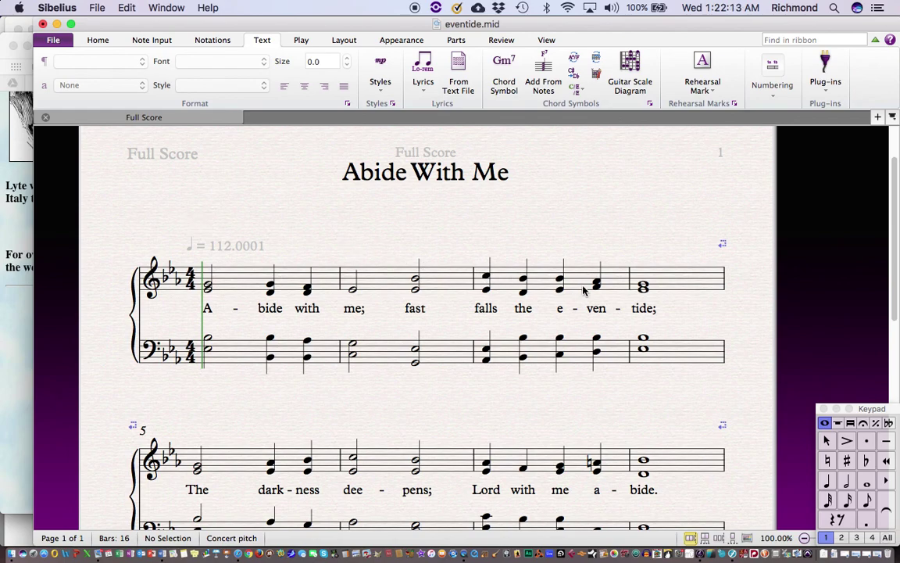
- Review the hymn's title, notes and lyric alignment from the first system to the last
scroll(582, 291, down, 2)
scroll(583, 291, up, 3)
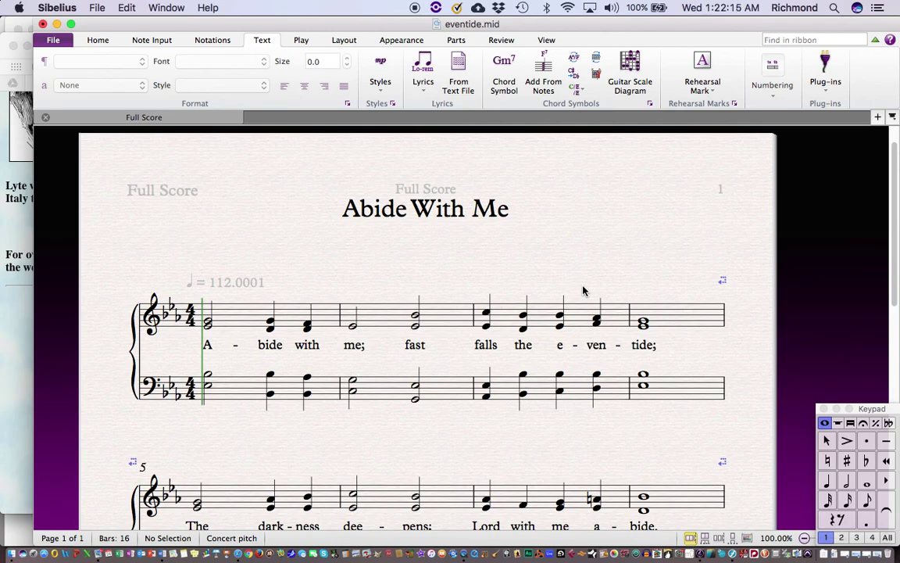
scroll(582, 291, down, 10)
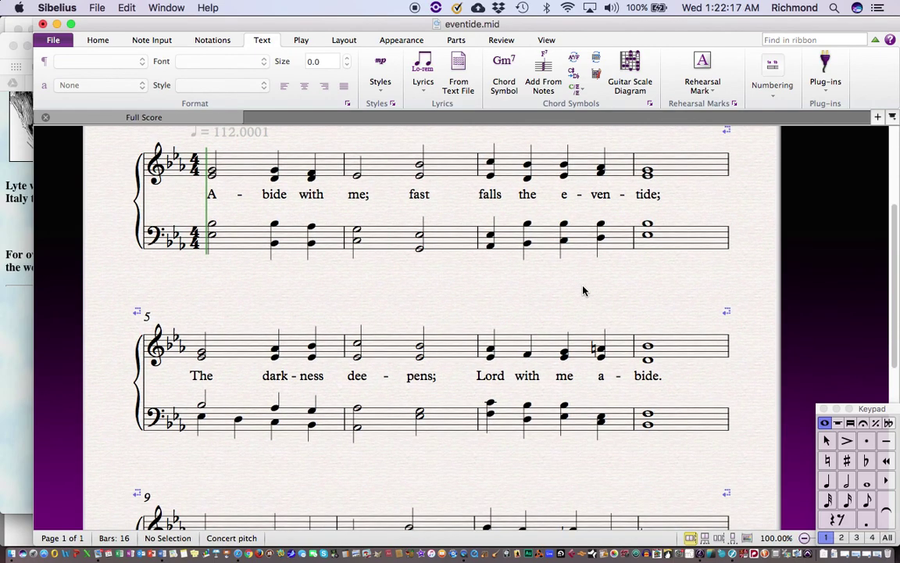
scroll(582, 290, down, 4)
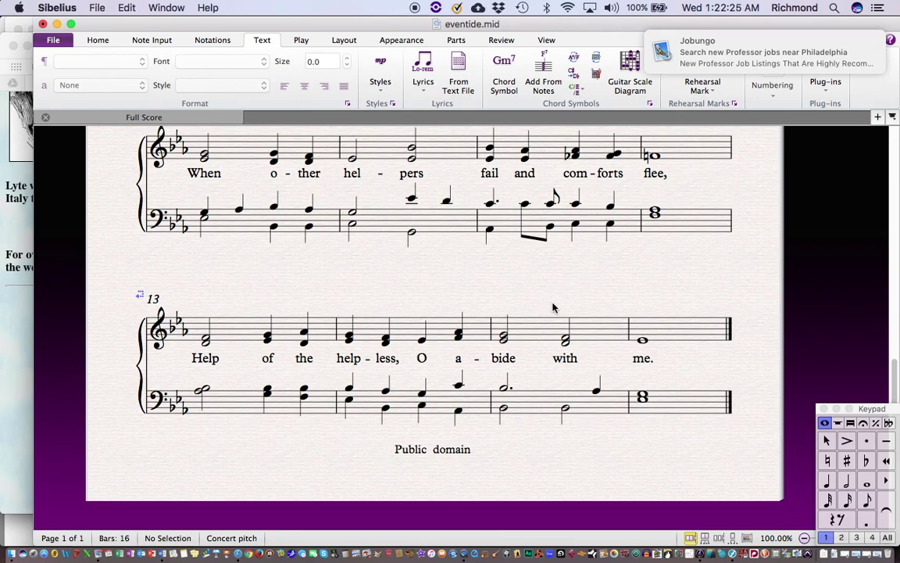
scroll(555, 308, up, 1)
scroll(555, 307, up, 10)
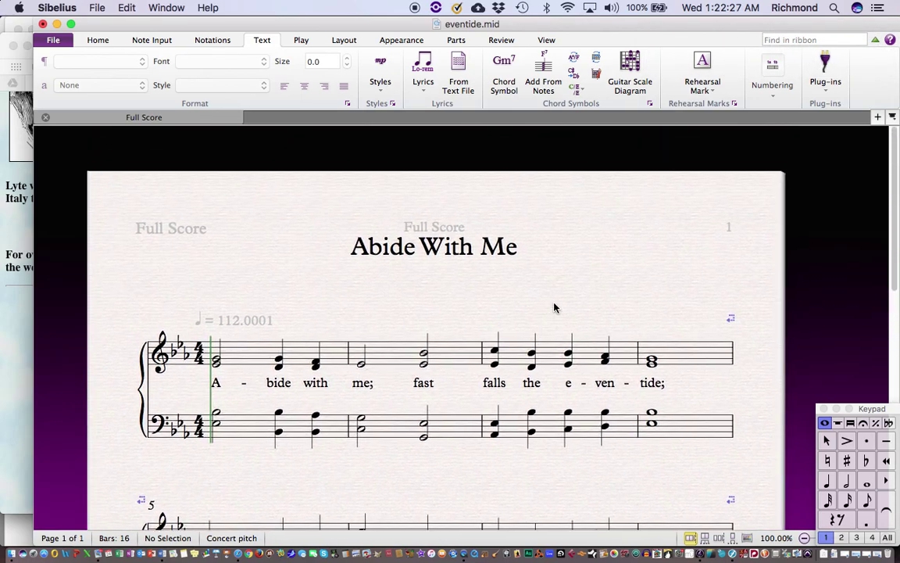
scroll(554, 307, down, 4)
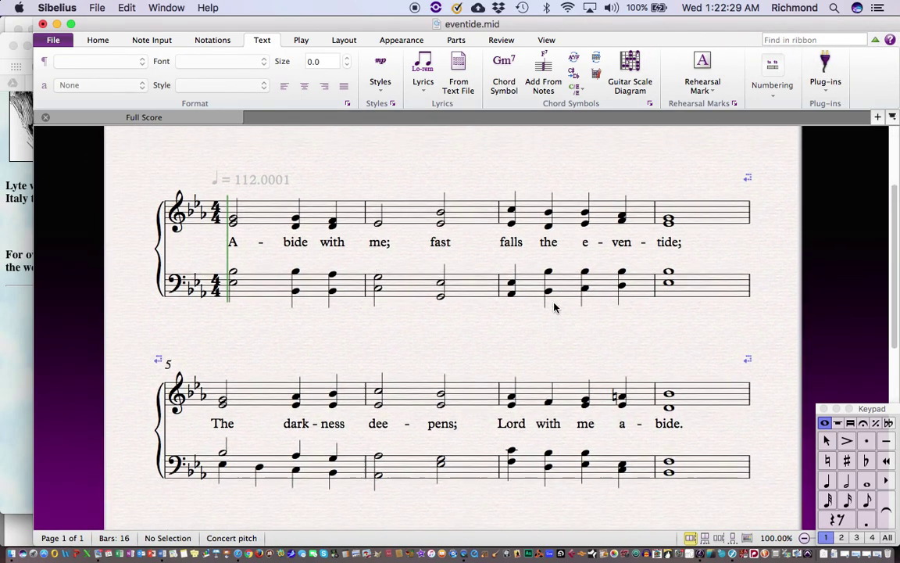
scroll(554, 307, up, 2)
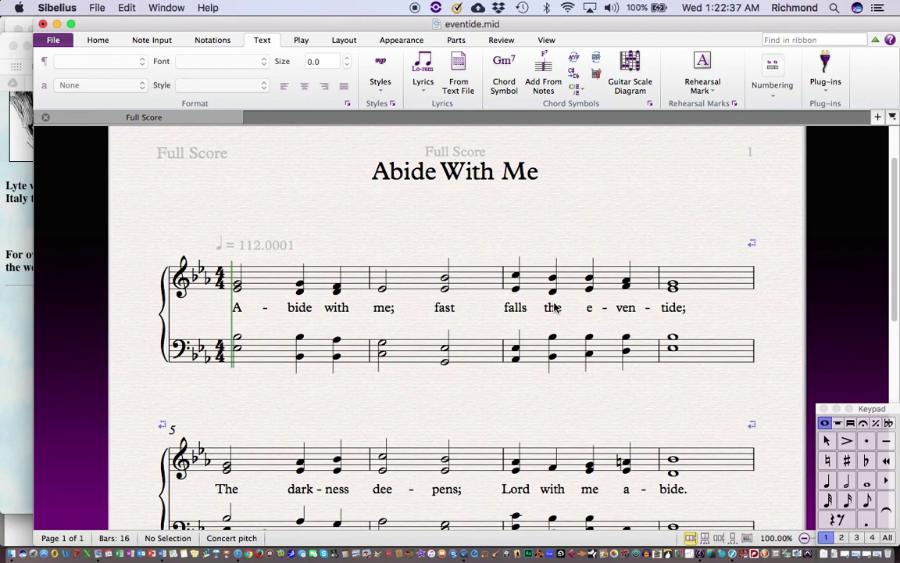
- Copy the hymn's entire upper staff with its lyrics, bars 1 to 16, and start a new score
triple_click(265, 288)
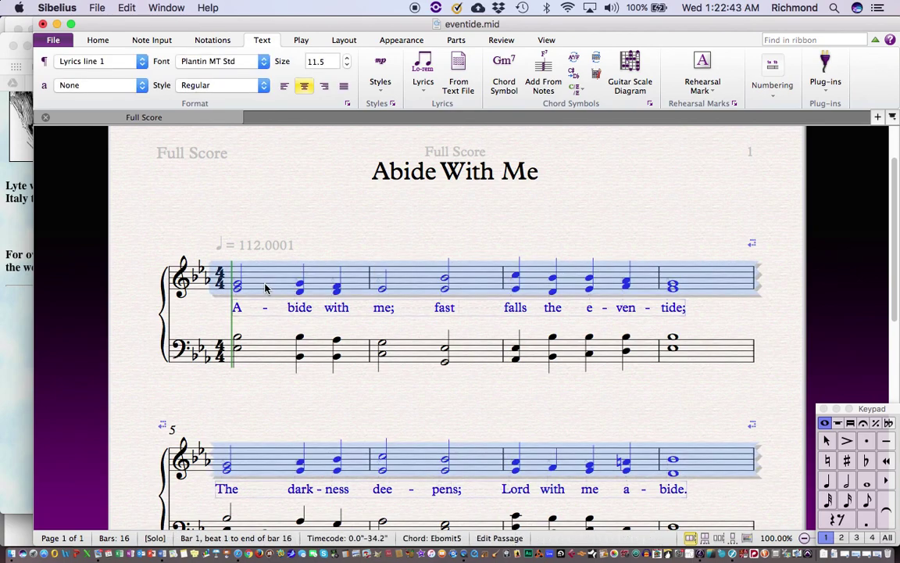
key(super+c)
key(super+n)
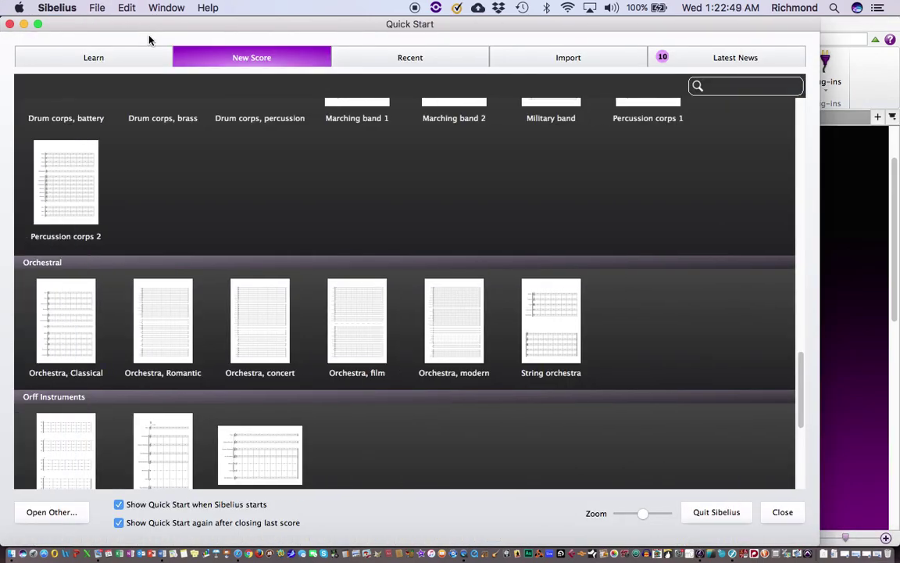
- Choose the Brass quintet template from the Chamber Groups category for the new score
scroll(334, 197, down, 5)
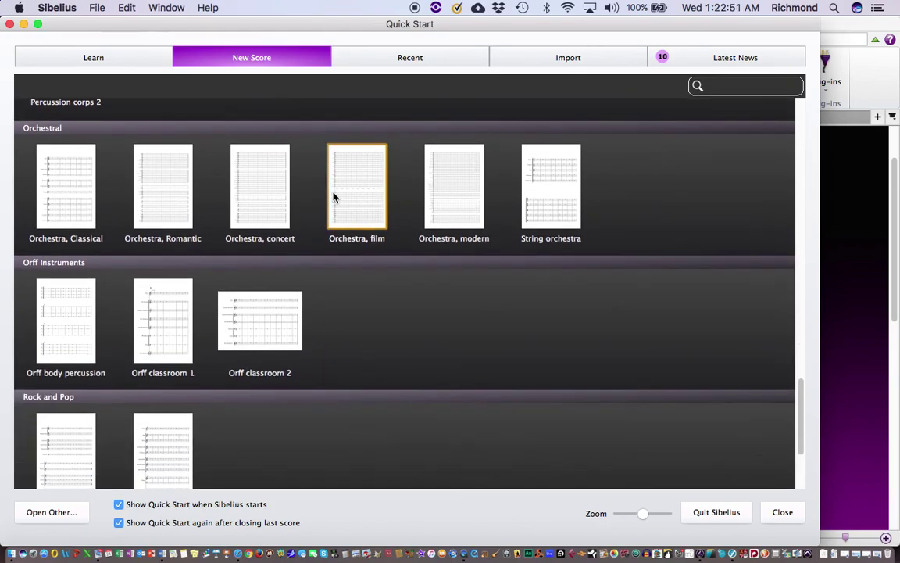
scroll(333, 197, down, 1)
scroll(334, 197, up, 2)
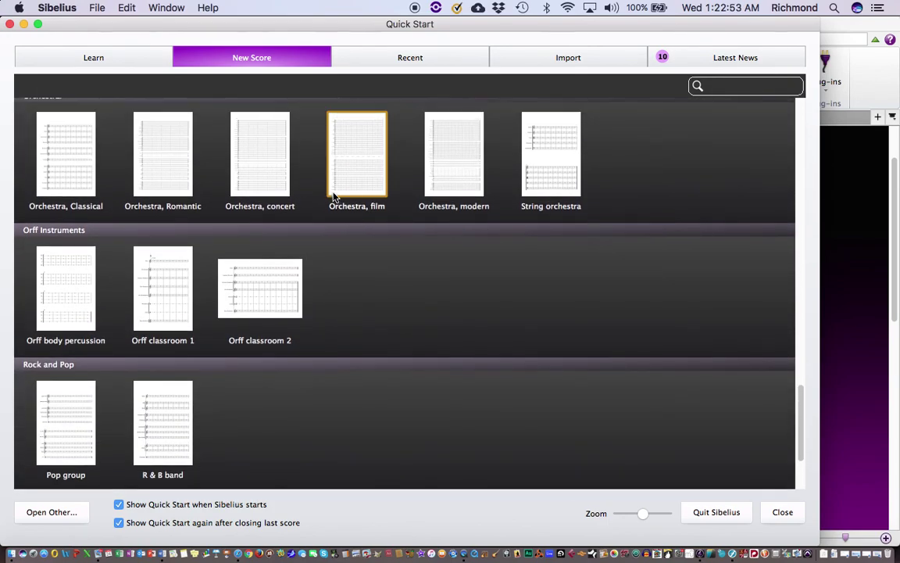
scroll(334, 197, down, 1)
scroll(333, 196, down, 2)
scroll(332, 196, down, 2)
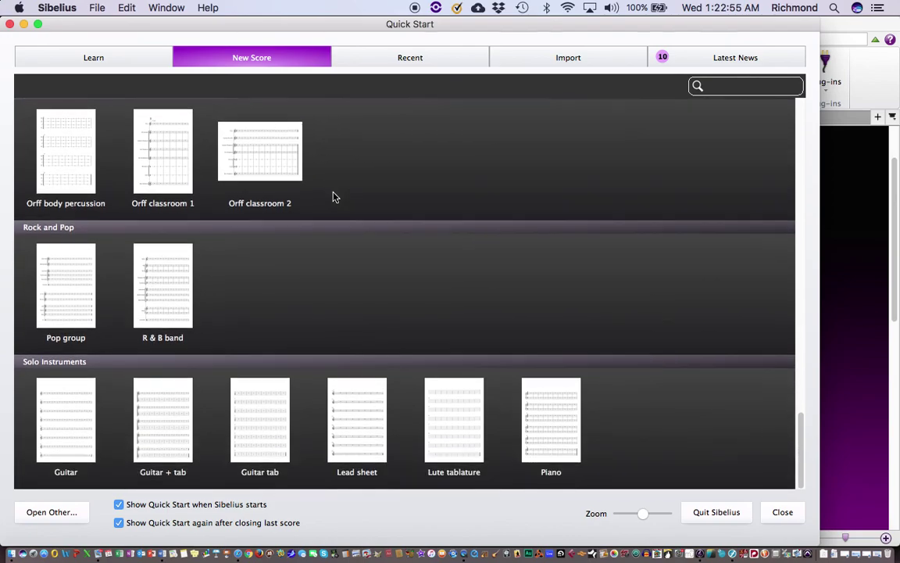
scroll(333, 197, up, 9)
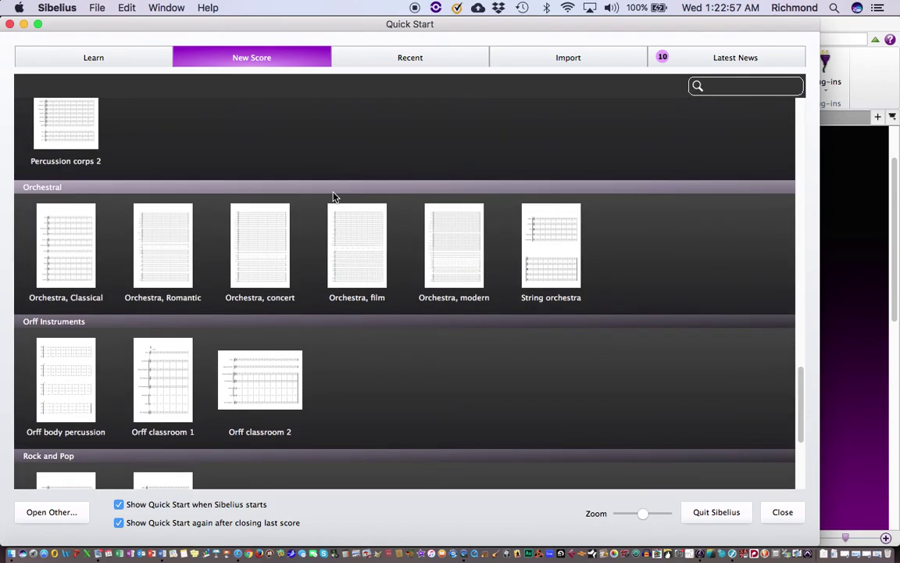
scroll(334, 196, up, 8)
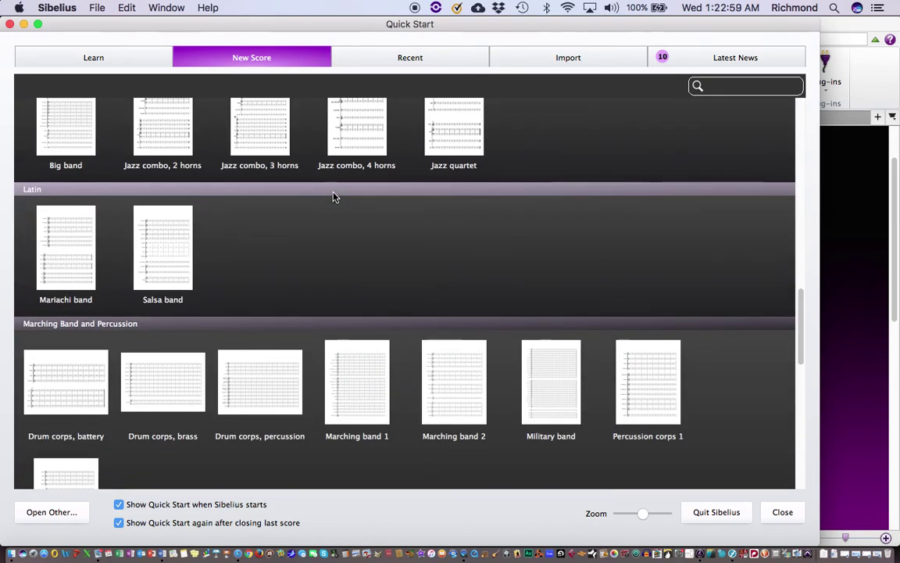
scroll(332, 196, up, 10)
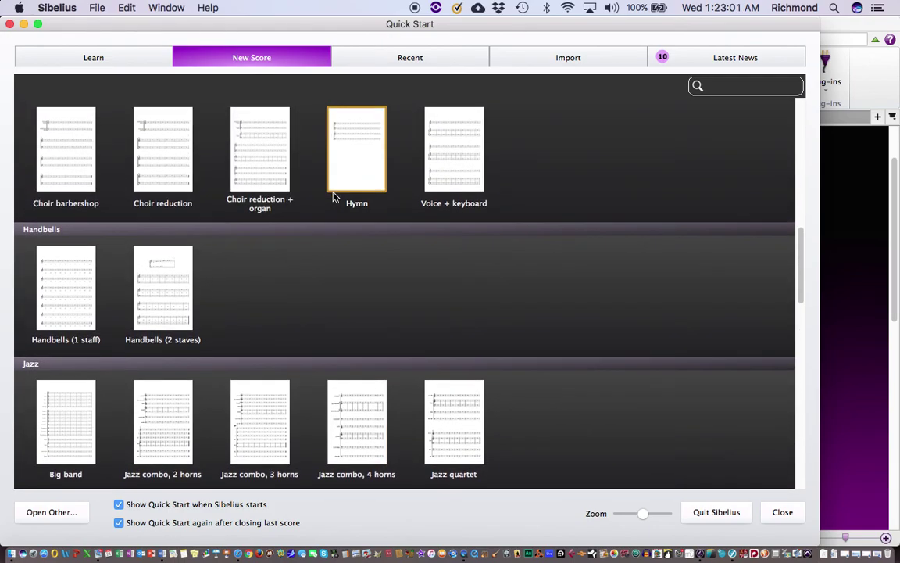
scroll(333, 196, up, 6)
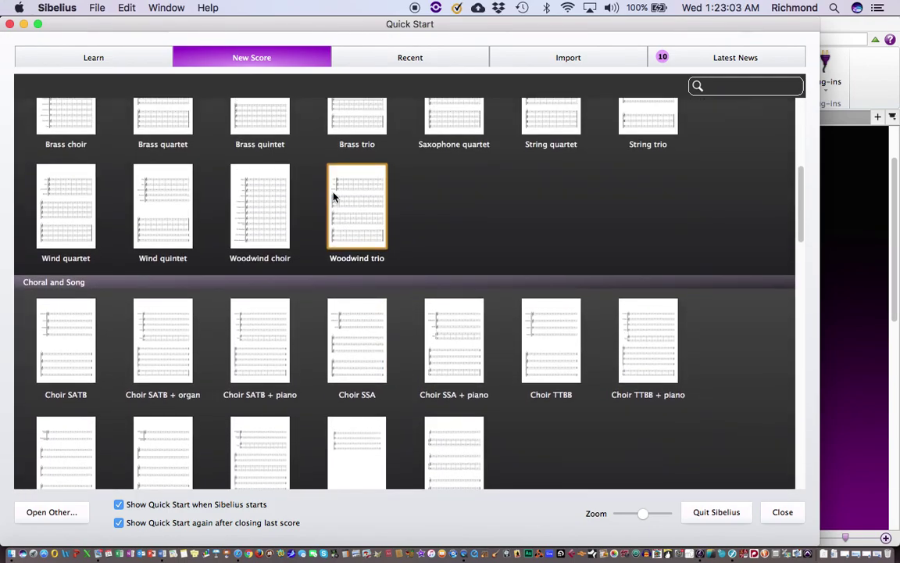
scroll(333, 197, up, 1)
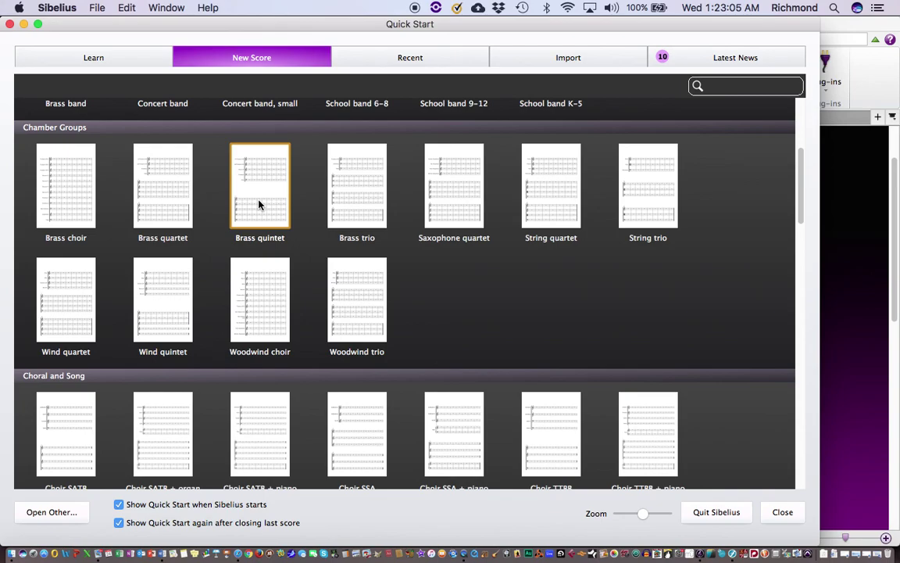
click(260, 205)
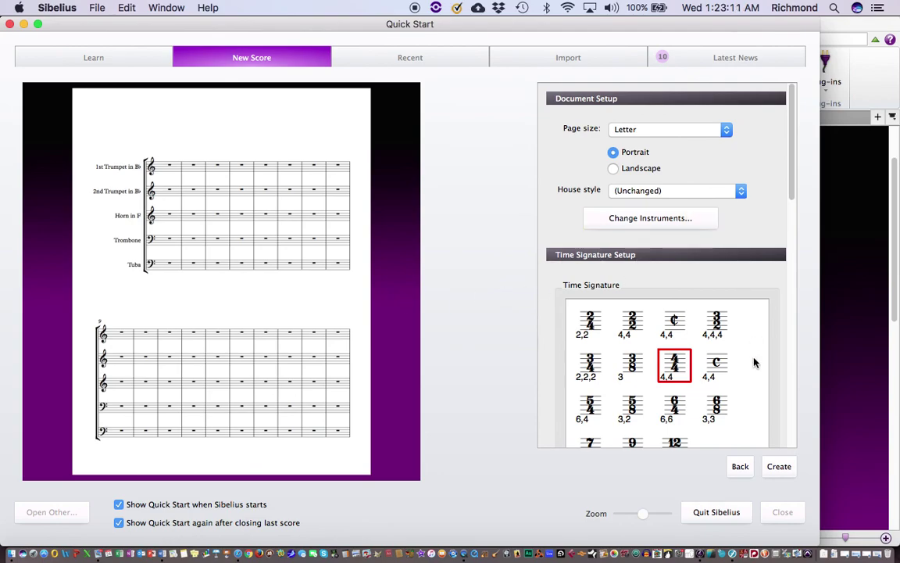
- Set the new score's key signature to Eb major from the major flat keys
scroll(757, 372, down, 10)
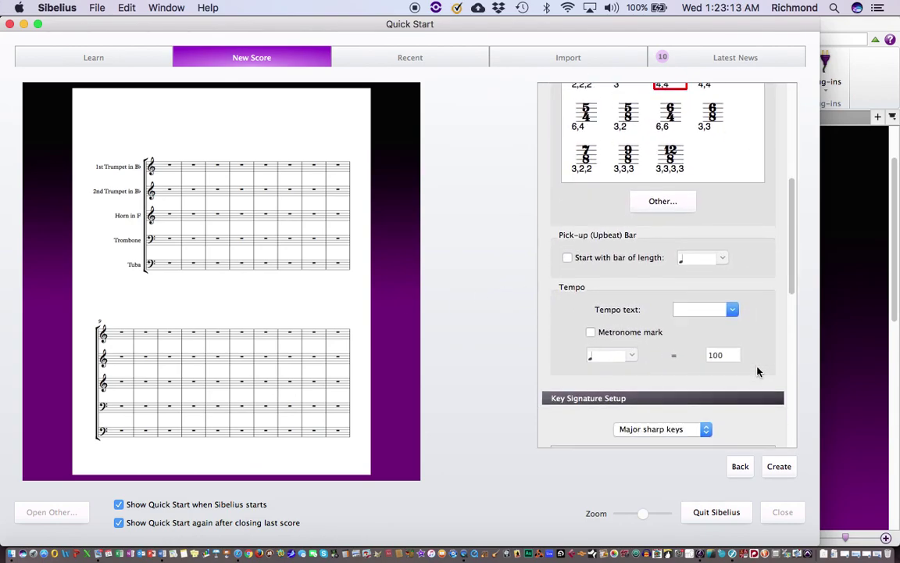
scroll(757, 372, down, 5)
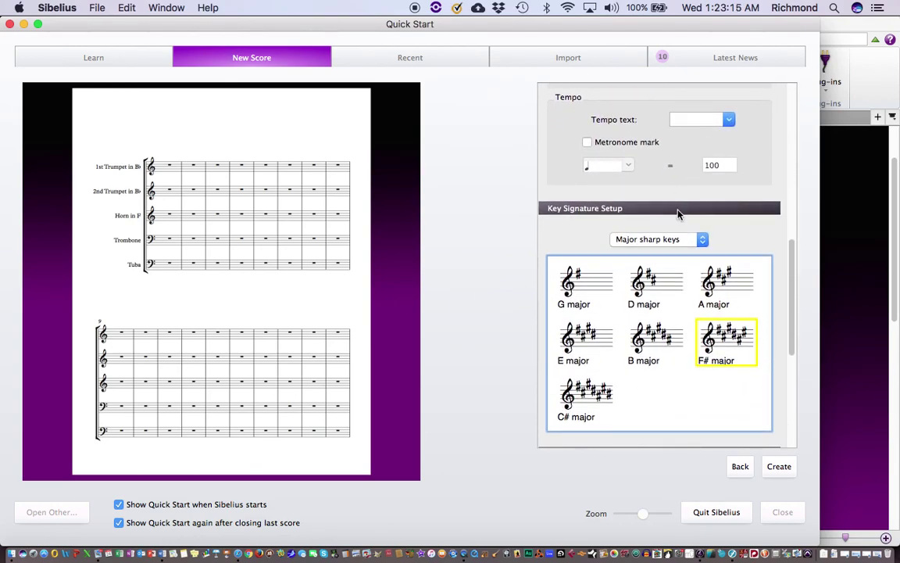
scroll(743, 366, down, 3)
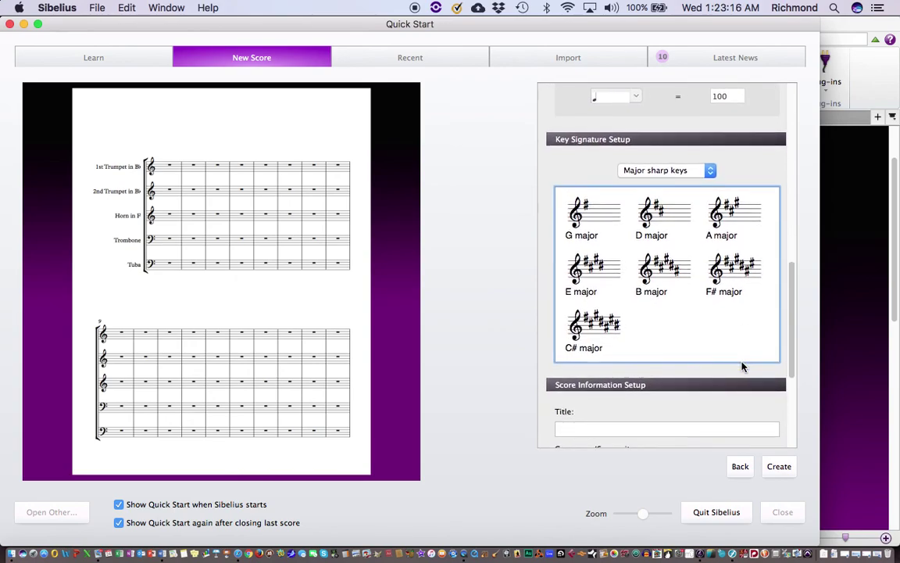
click(677, 170)
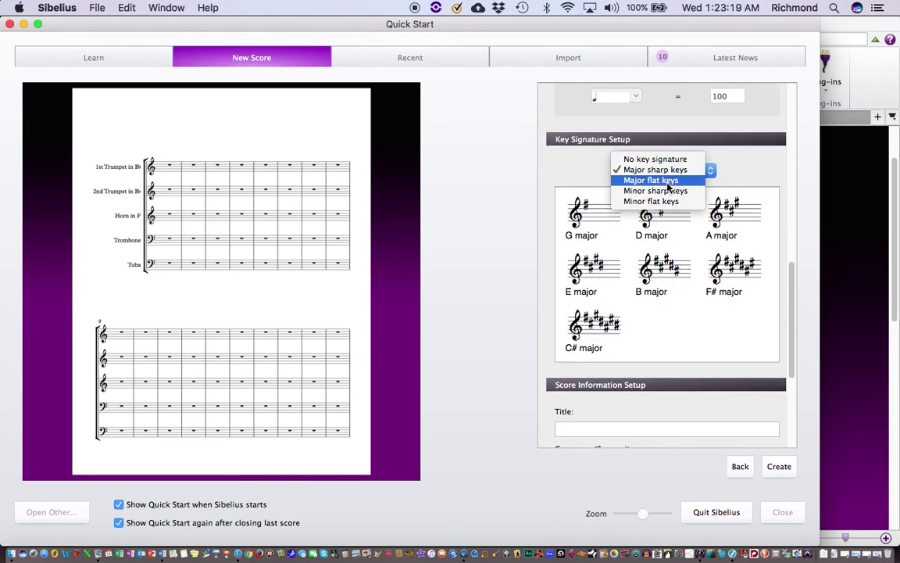
click(668, 180)
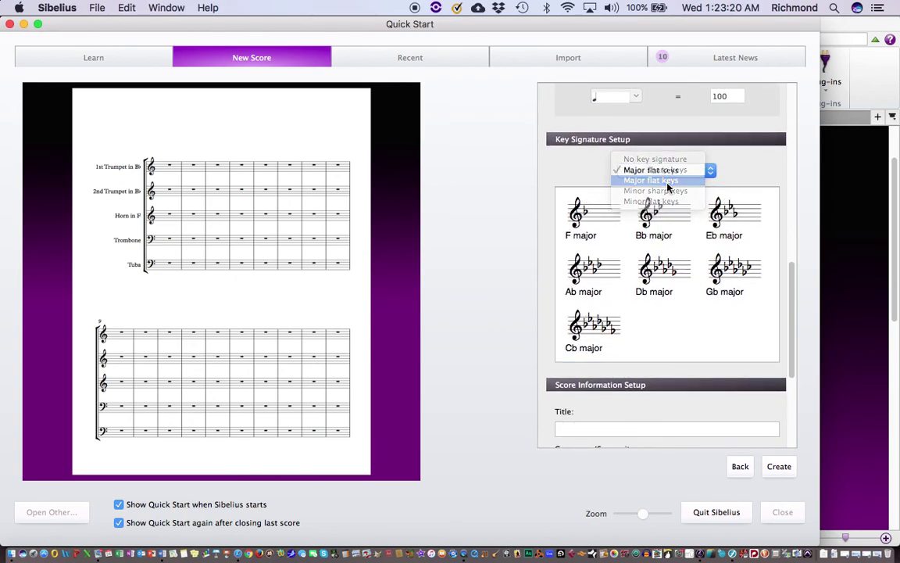
click(732, 221)
- Title the new score "Abide With Me", leave the other score information at its defaults, and create the score
scroll(690, 358, down, 5)
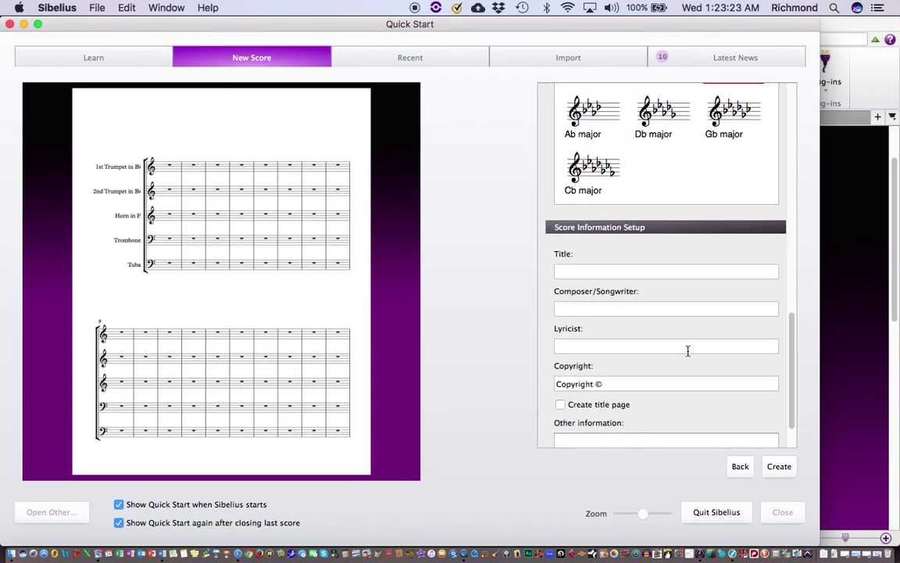
click(593, 272)
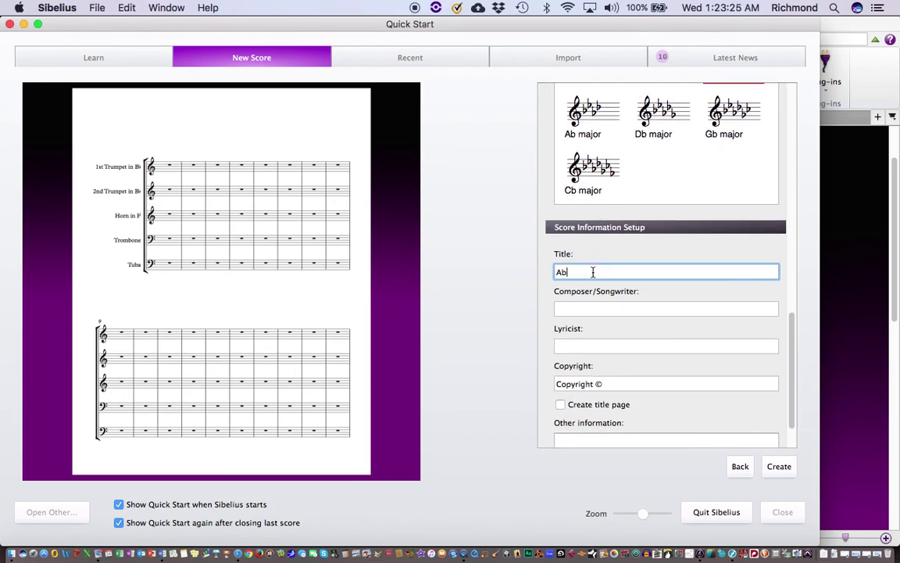
text(Abide With Me)
key(Tab)
key(Tab)
key(Tab)
key(Tab)
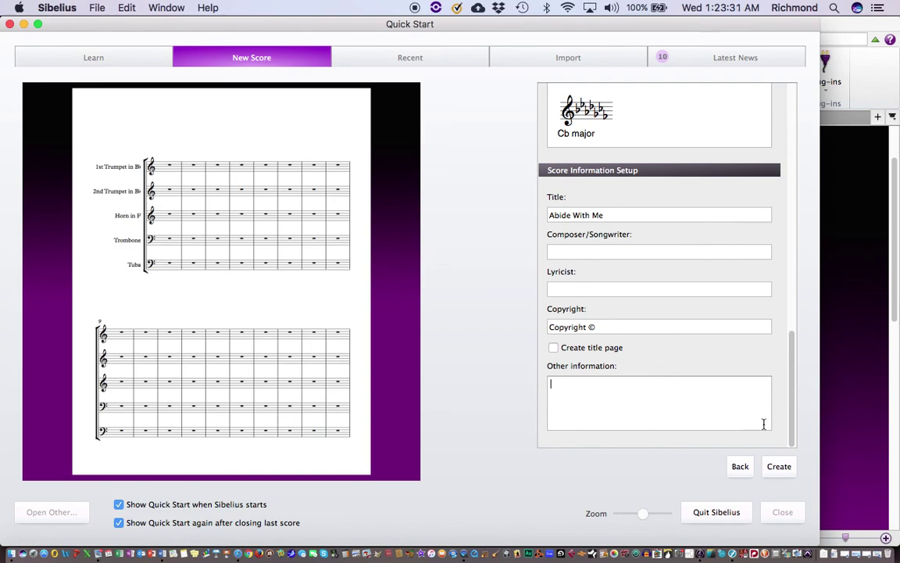
click(780, 467)
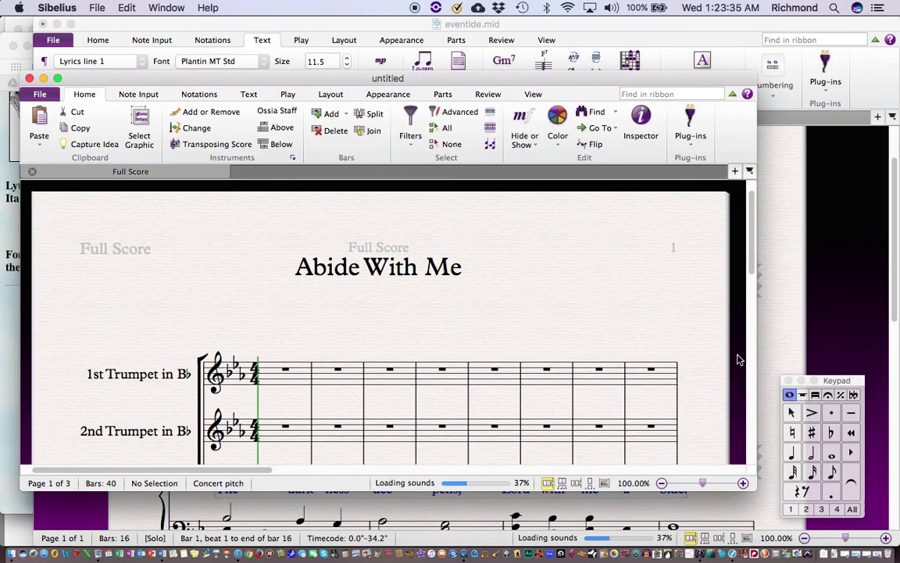
- Switch to eventide.mid, reselect its whole upper staff, and return to the untitled brass quintet score
scroll(605, 370, down, 4)
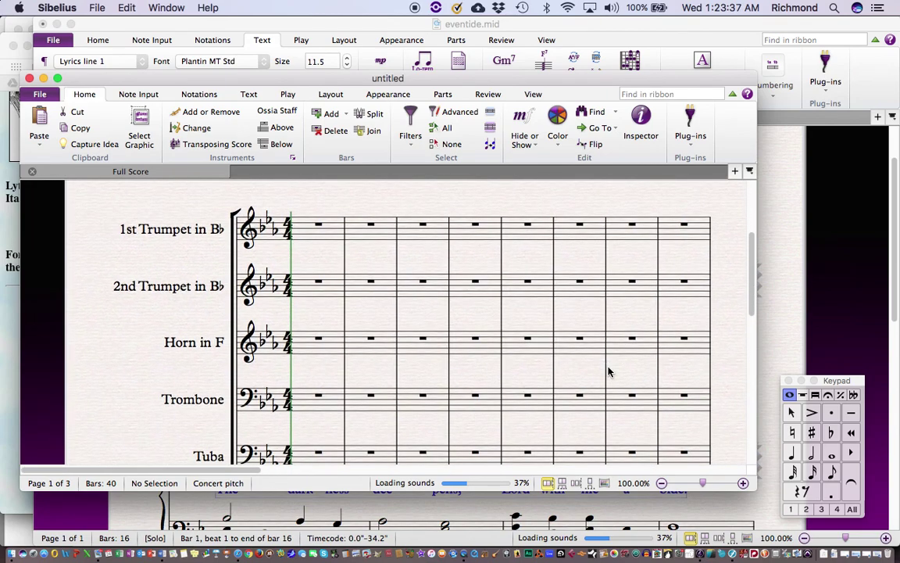
scroll(609, 372, up, 2)
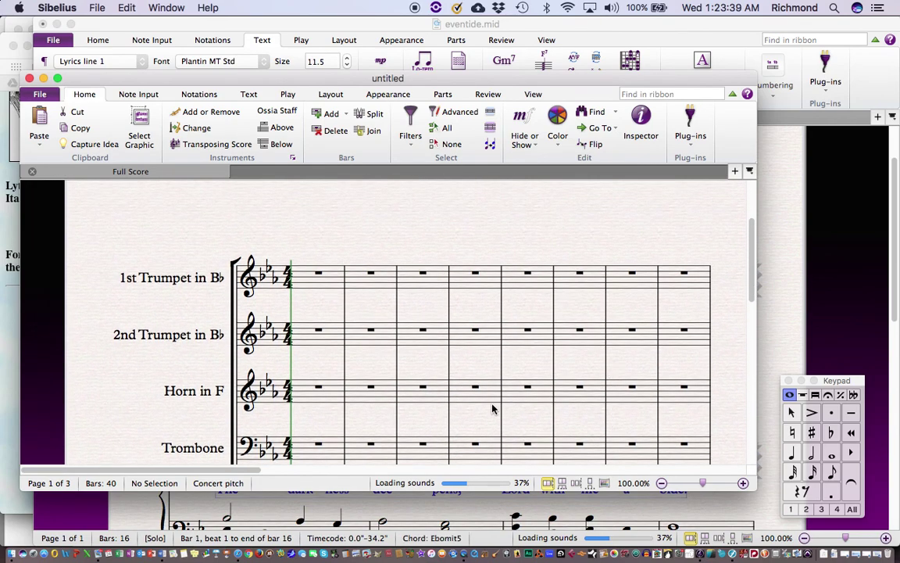
click(272, 516)
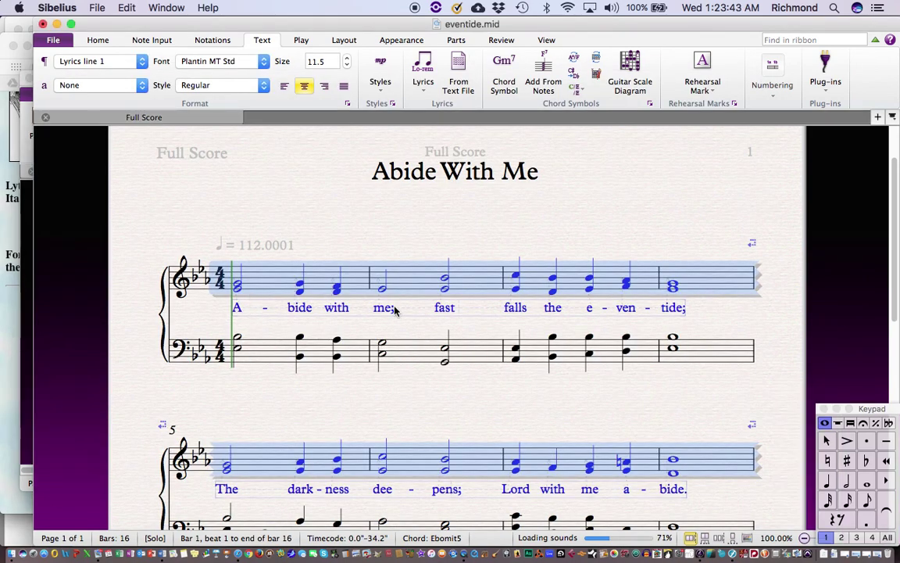
key(Escape)
triple_click(272, 287)
click(156, 7)
click(175, 108)
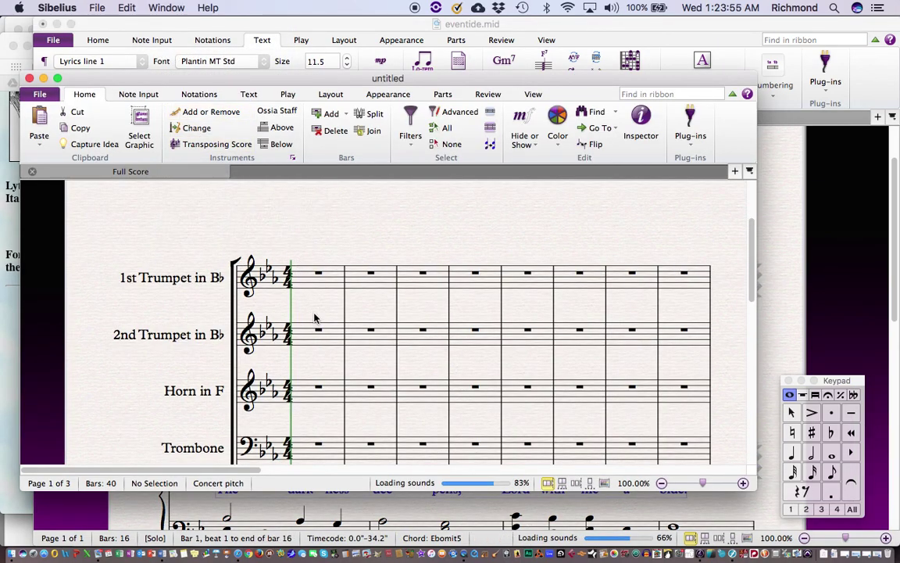
- Explode the copied upper-staff music onto the 1st and 2nd Trumpet staves, starting at bar 1
click(309, 286)
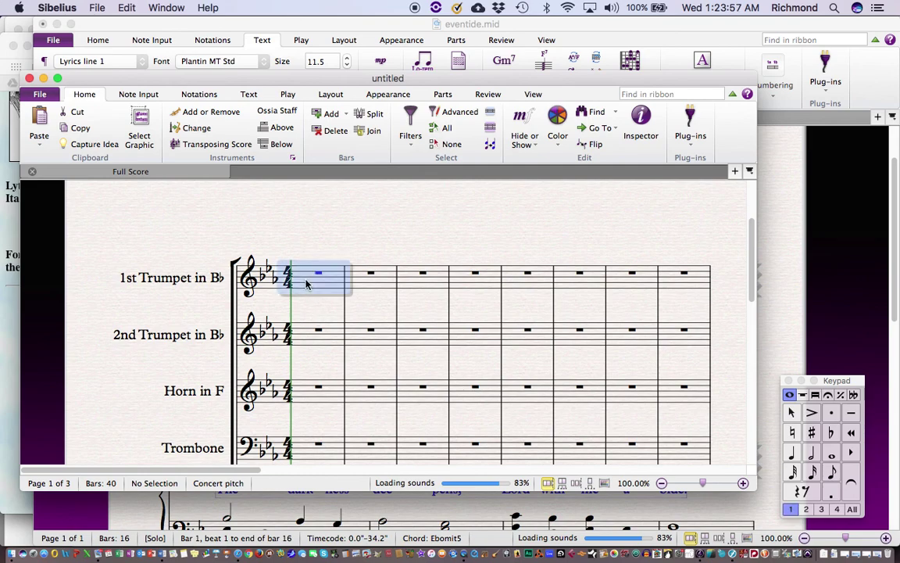
shift+click(306, 336)
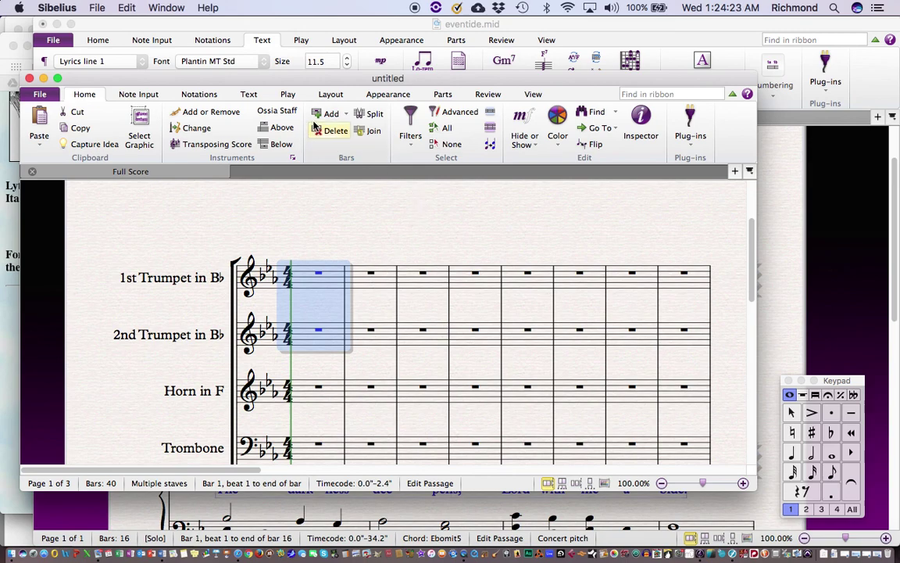
click(139, 95)
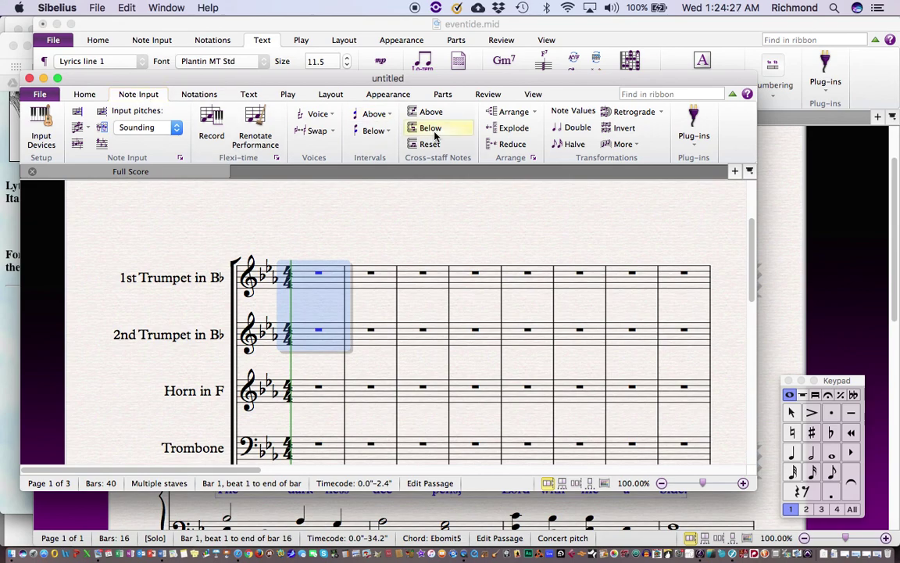
click(516, 129)
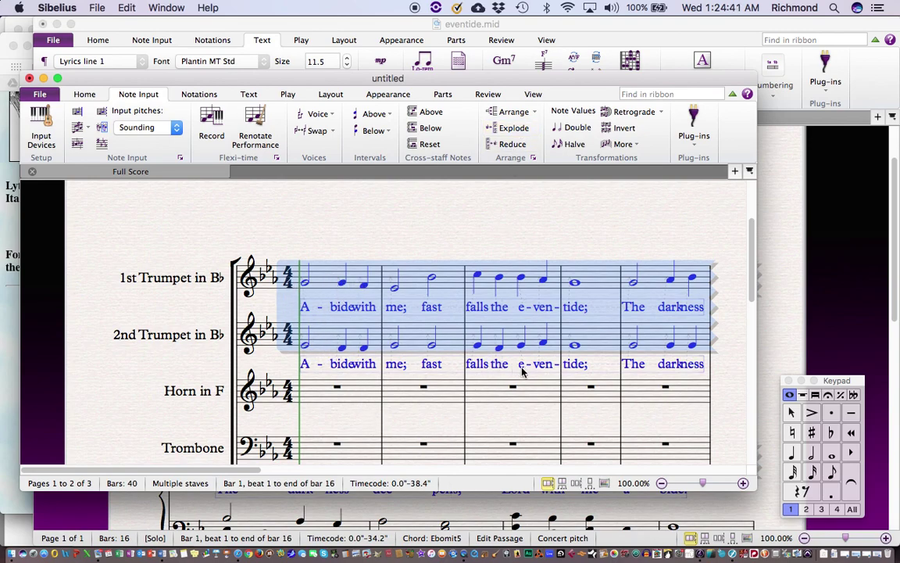
- Filter the lyrics out of the two trumpet parts and delete them
click(90, 99)
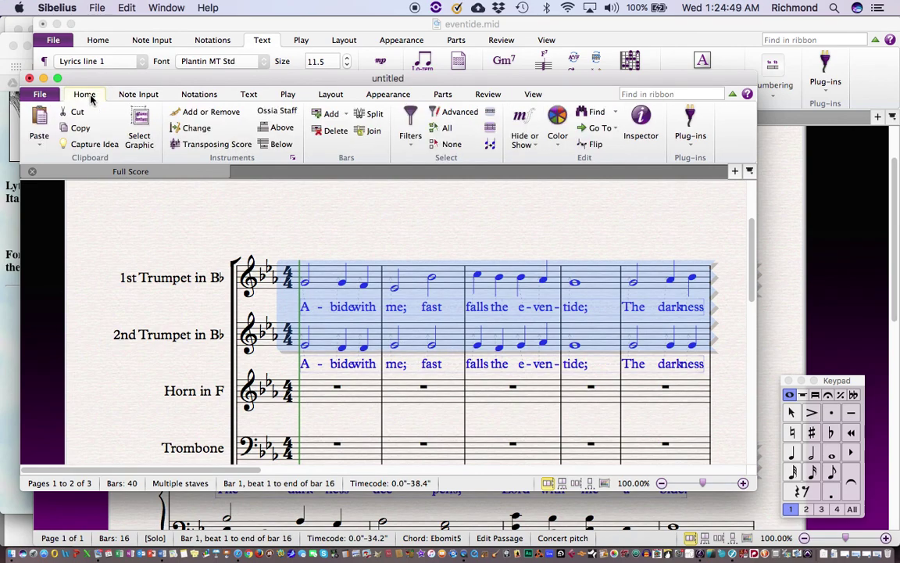
click(411, 123)
click(422, 264)
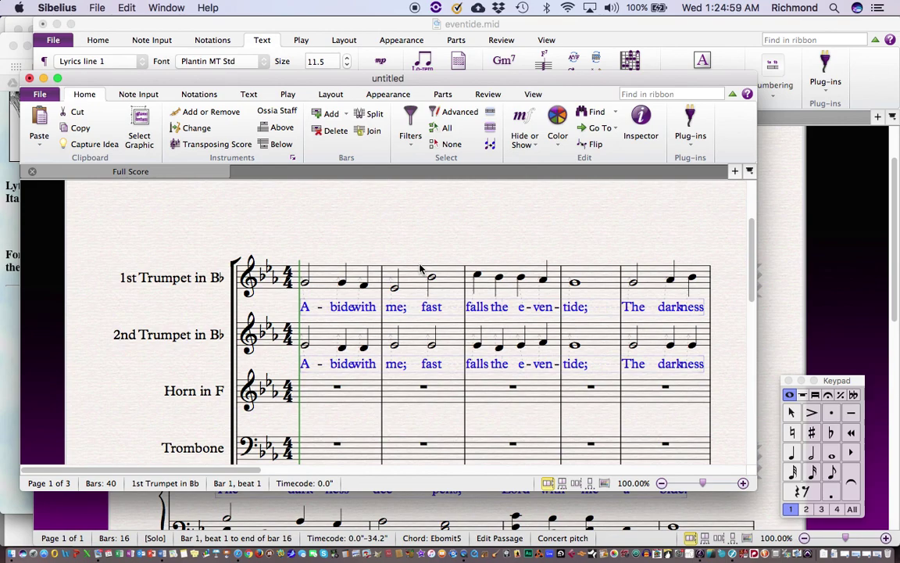
key(Delete)
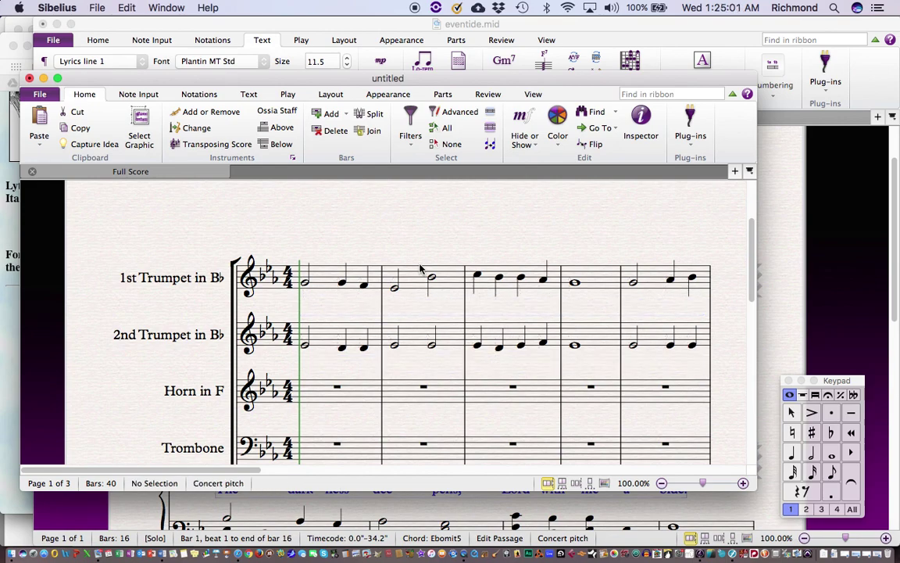
- Switch to eventide.mid and copy its entire lower staff, bars 1 to 16
click(776, 347)
key(Escape)
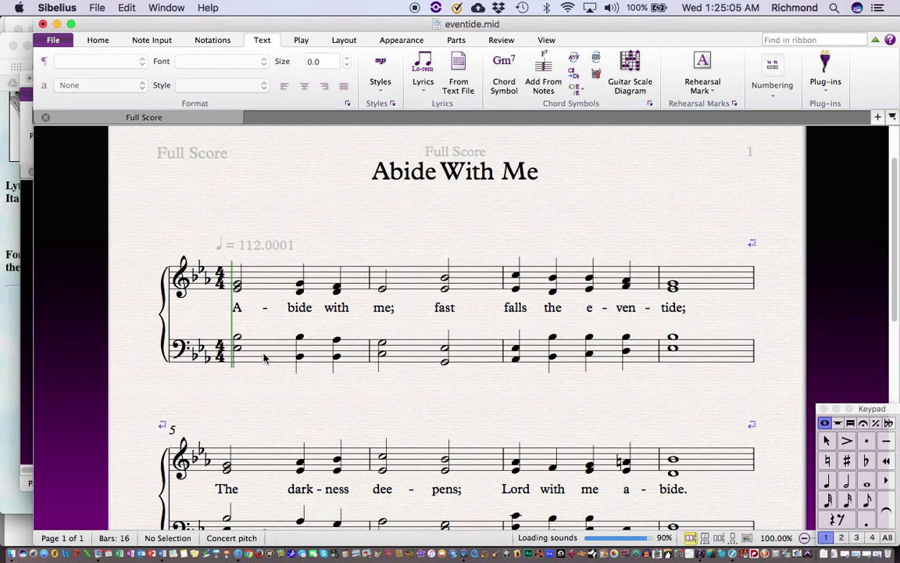
click(264, 356)
triple_click(264, 356)
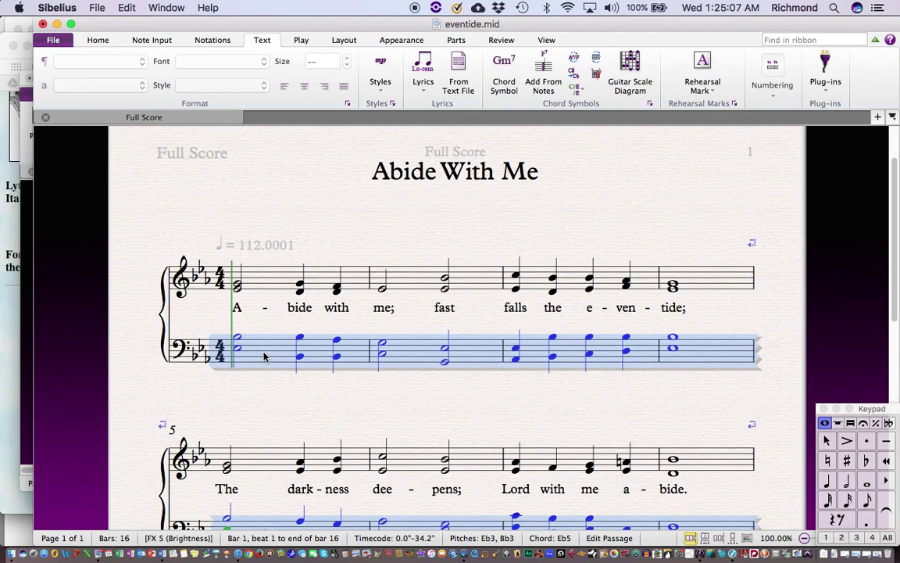
key(super+c)
- Return to the untitled quintet score and explode the copied lower-staff music onto the Horn in F and Trombone staves from bar 1
click(29, 346)
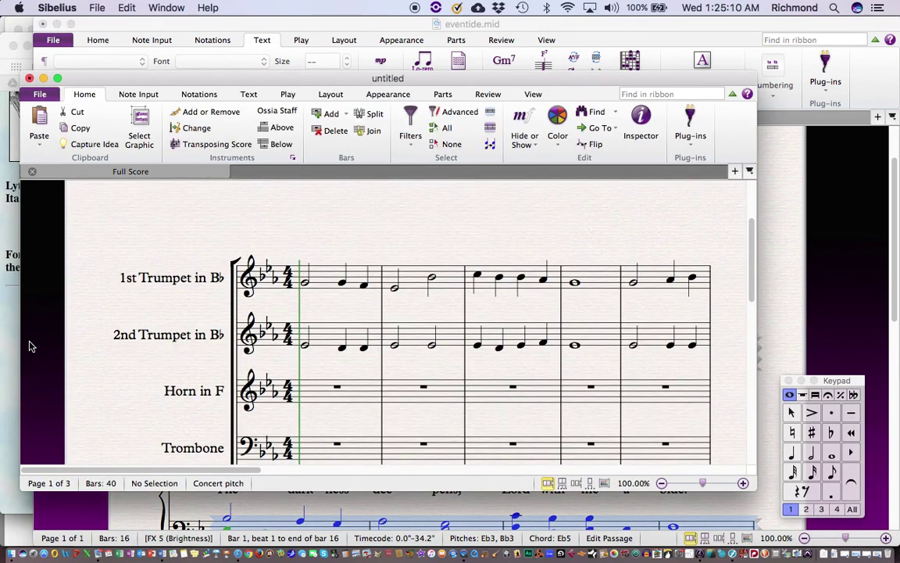
click(321, 397)
scroll(443, 396, down, 5)
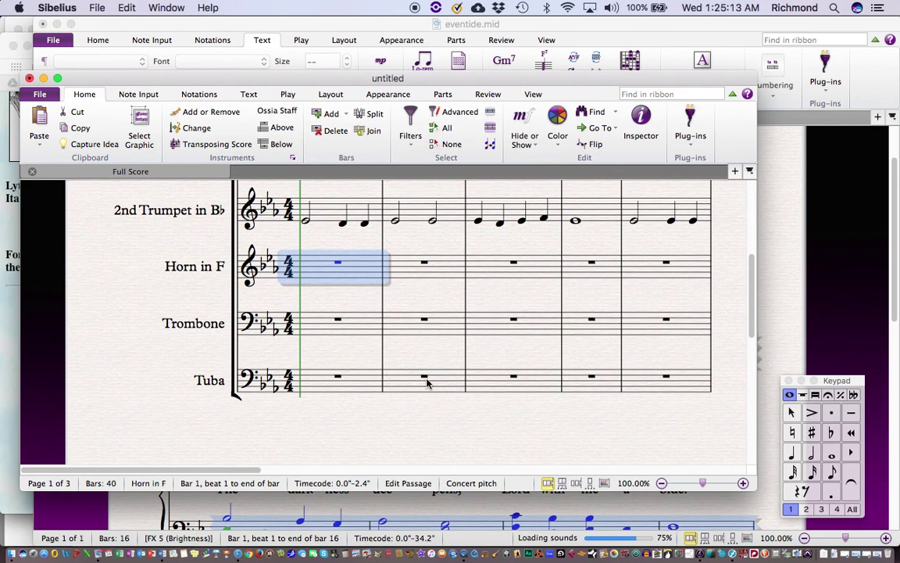
shift+click(356, 329)
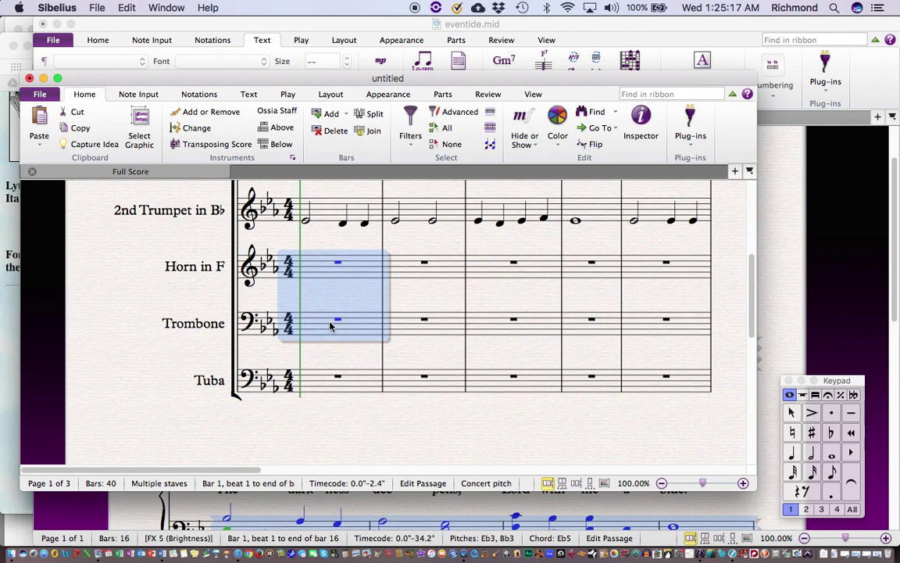
click(138, 94)
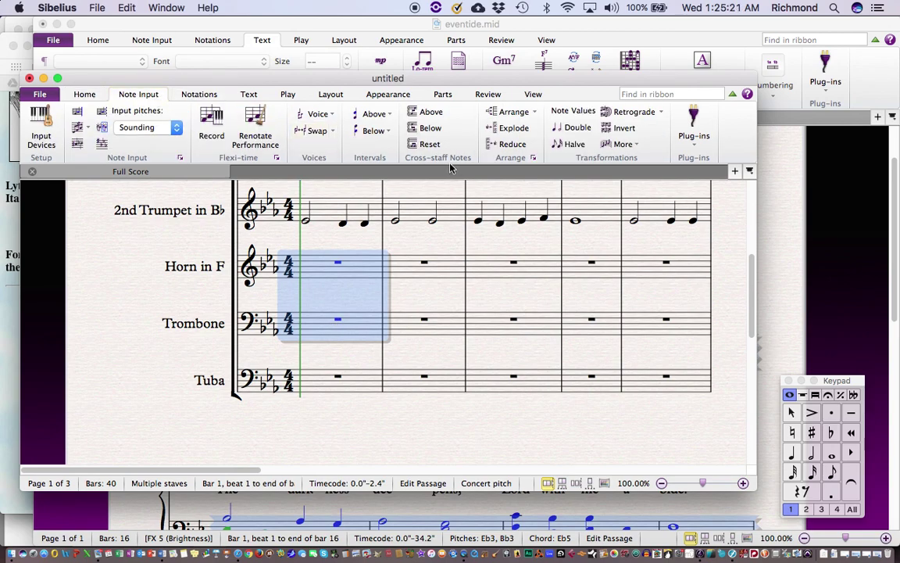
click(512, 129)
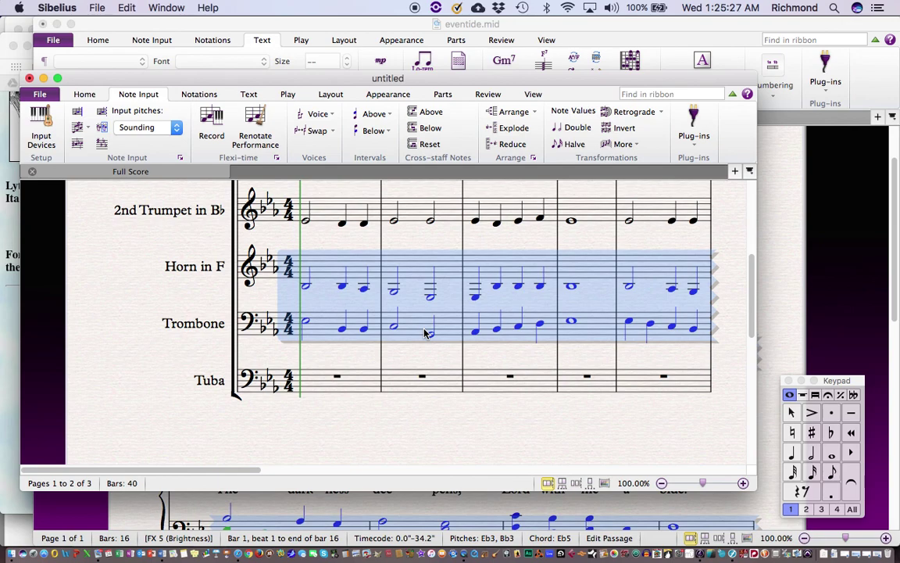
- Switch the quintet score from concert pitch to a transposing score
scroll(306, 307, up, 5)
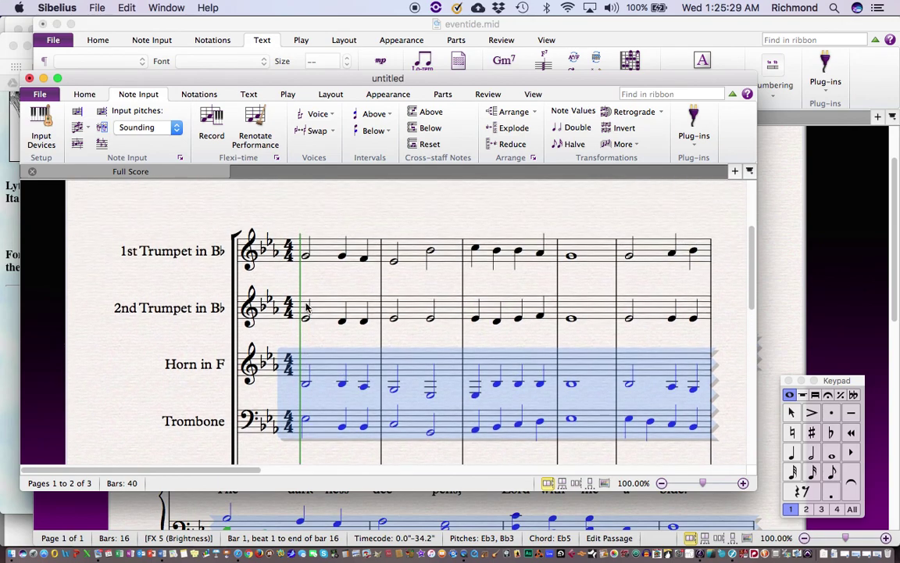
scroll(306, 307, down, 4)
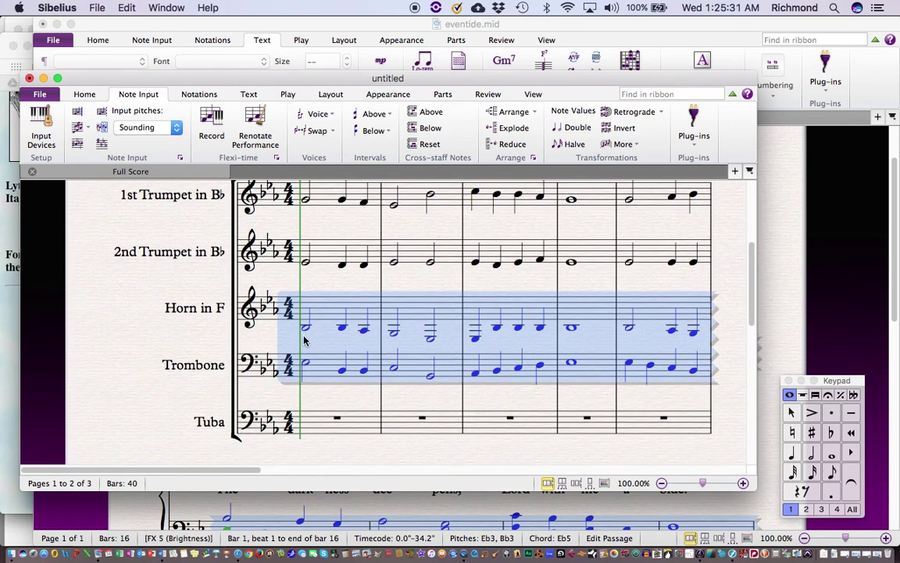
scroll(325, 360, up, 3)
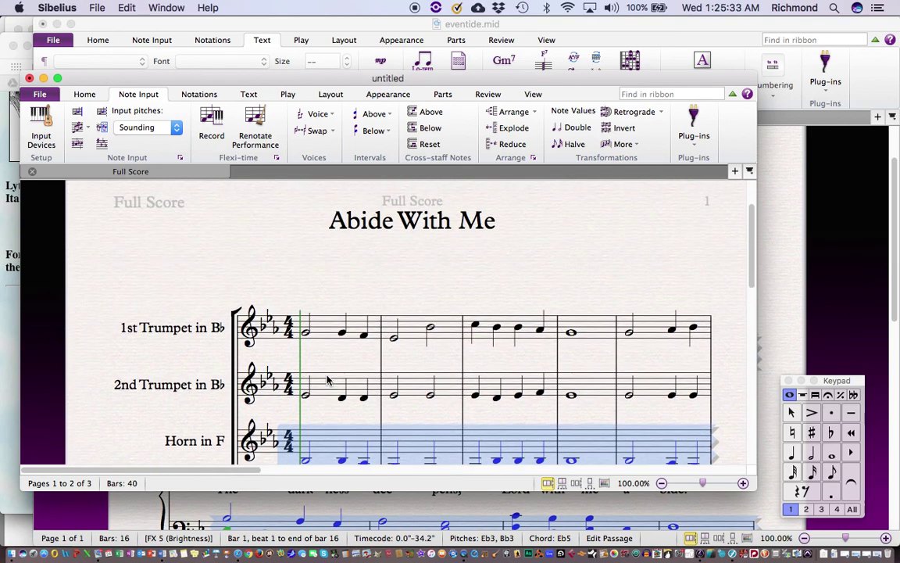
scroll(327, 380, down, 1)
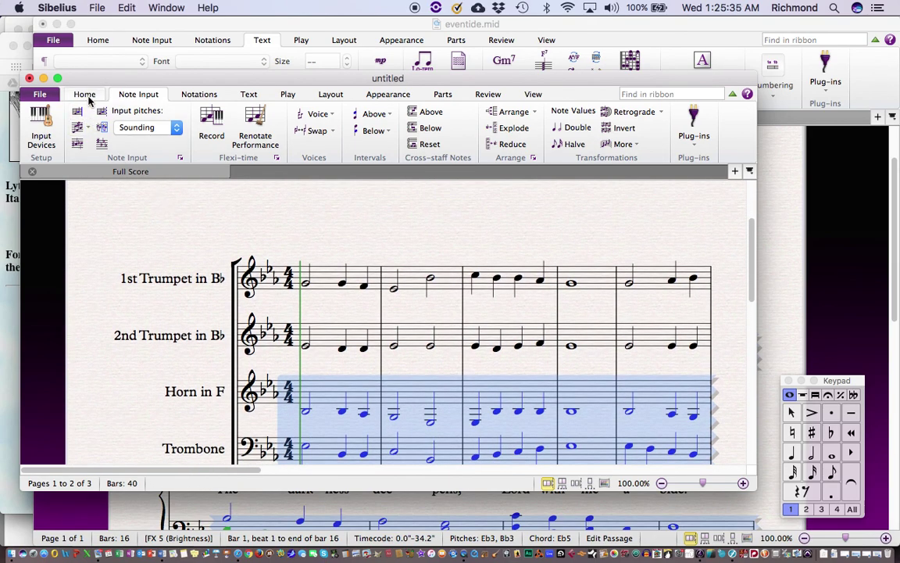
click(84, 95)
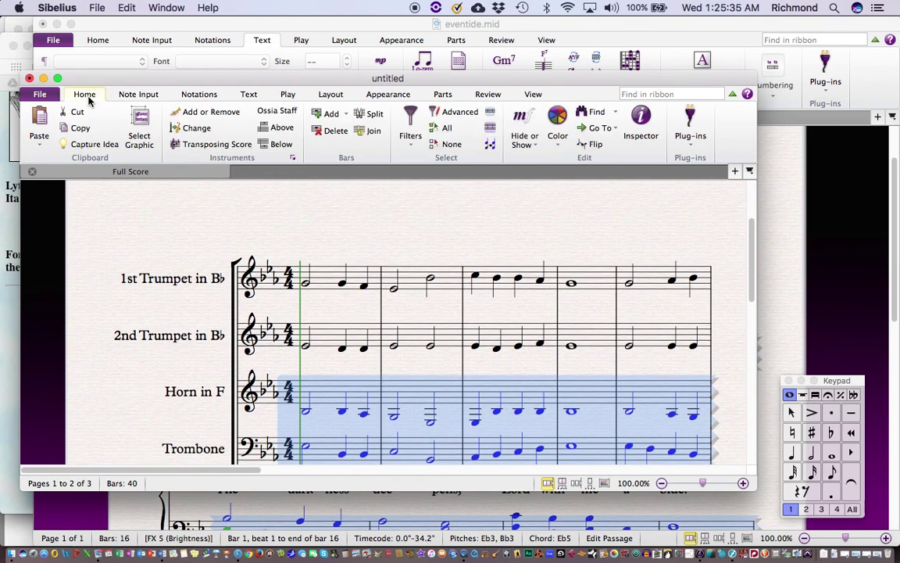
click(205, 147)
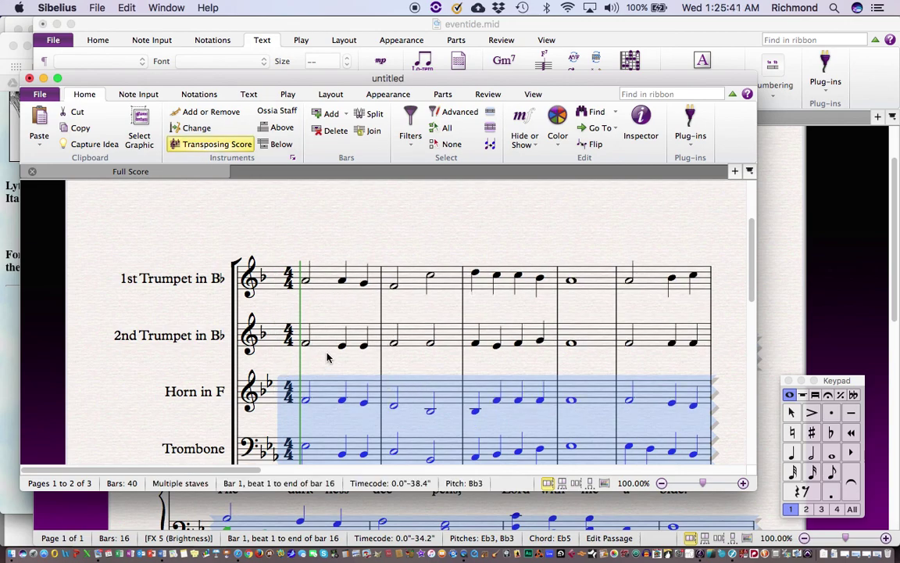
scroll(336, 415, down, 5)
scroll(336, 415, up, 2)
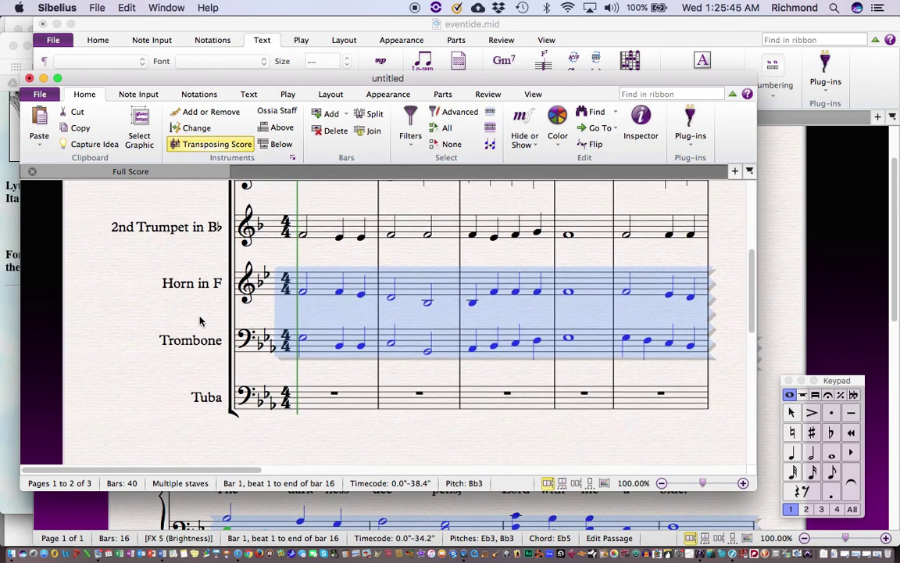
- Copy the whole Trombone part onto the Tuba staff from bar 1 and transpose the copy down an octave
key(Escape)
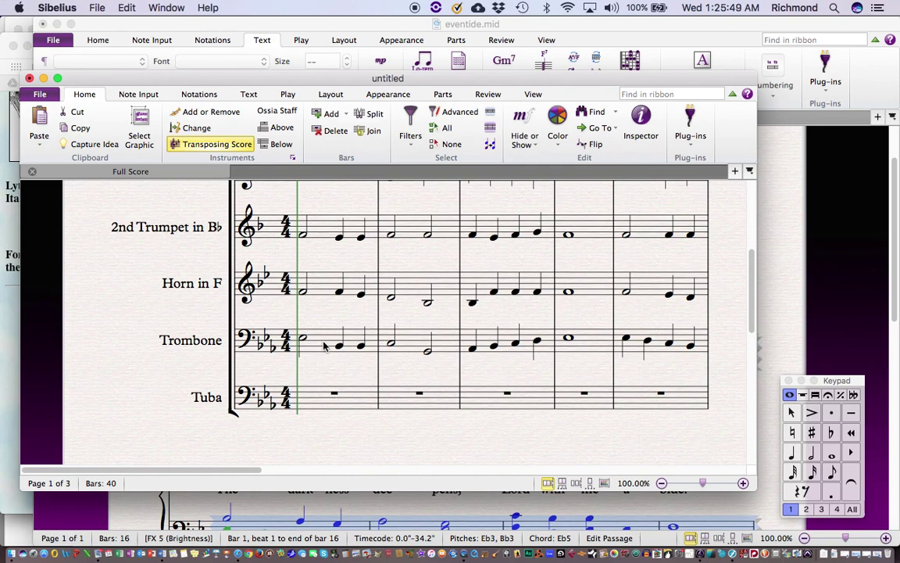
triple_click(325, 346)
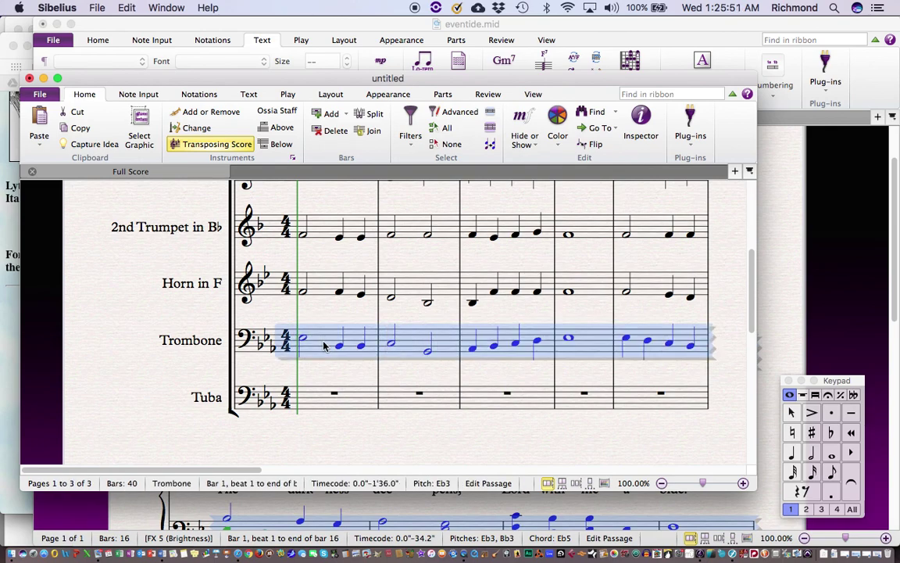
alt+click(306, 402)
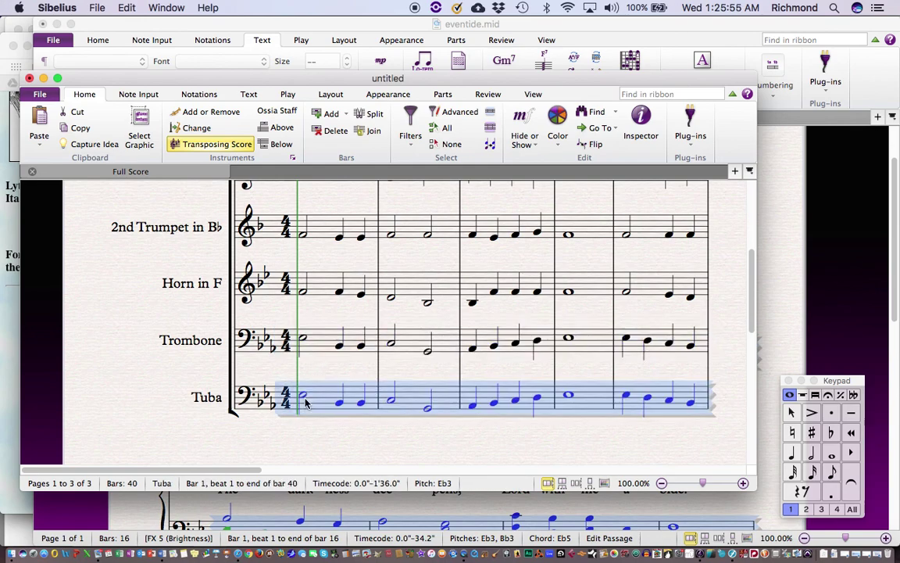
key(super+Down)
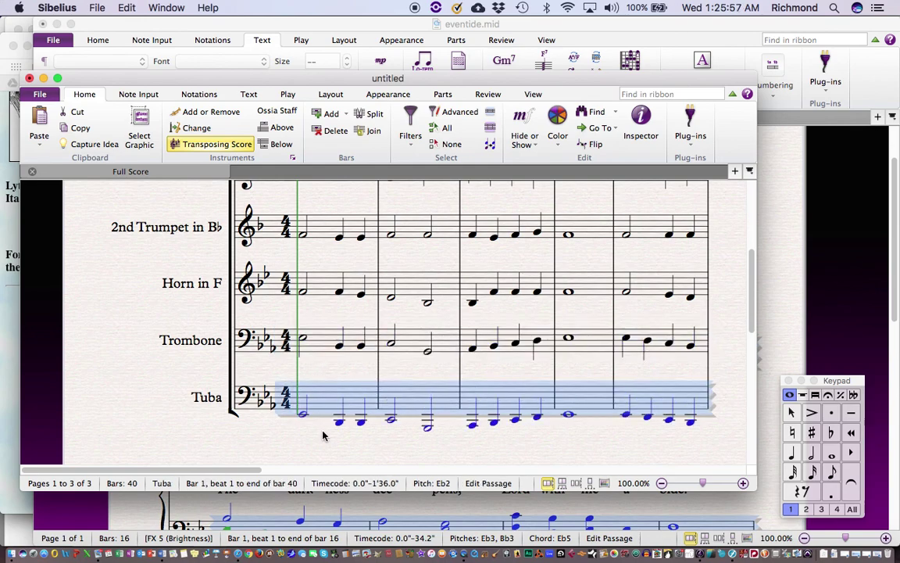
key(Escape)
- Review the notes of all five instrument parts across the first systems of the score
scroll(516, 403, down, 3)
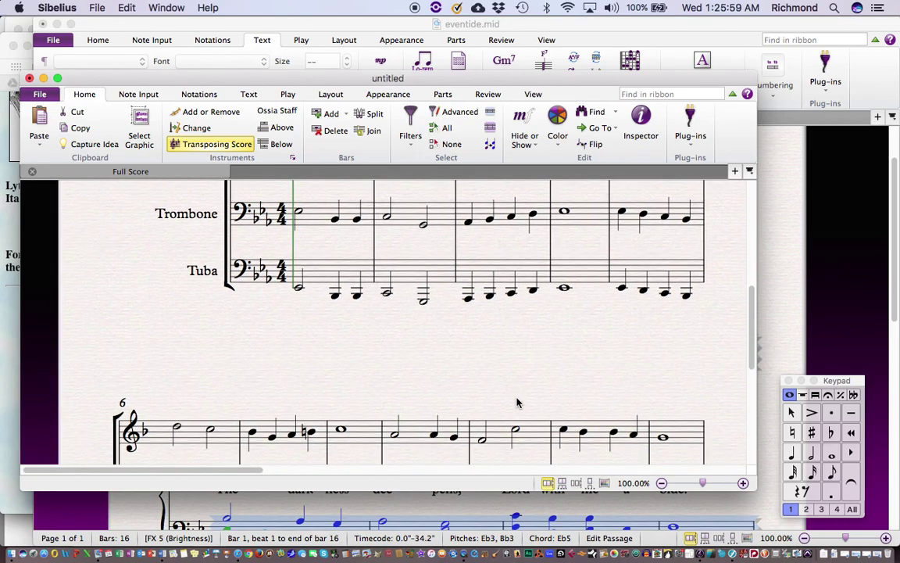
scroll(516, 402, down, 5)
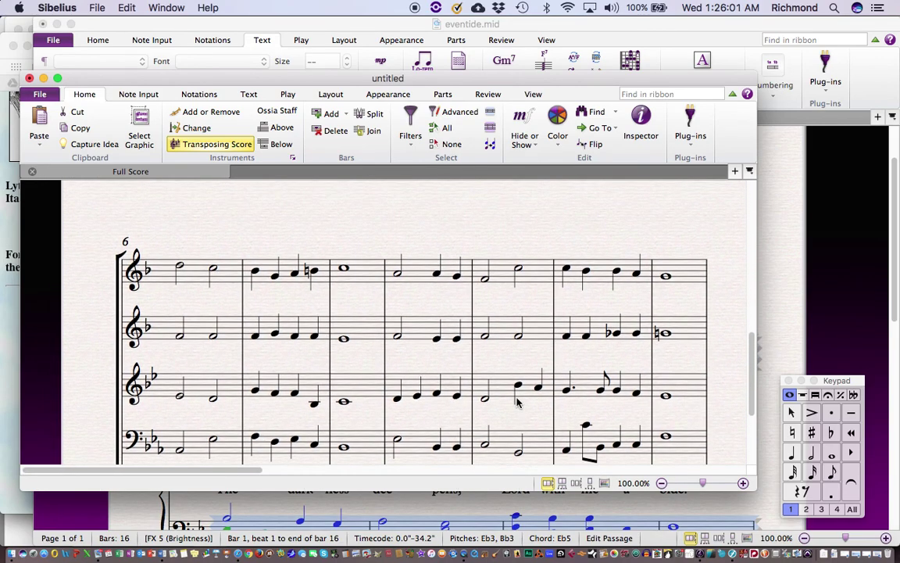
scroll(516, 402, up, 5)
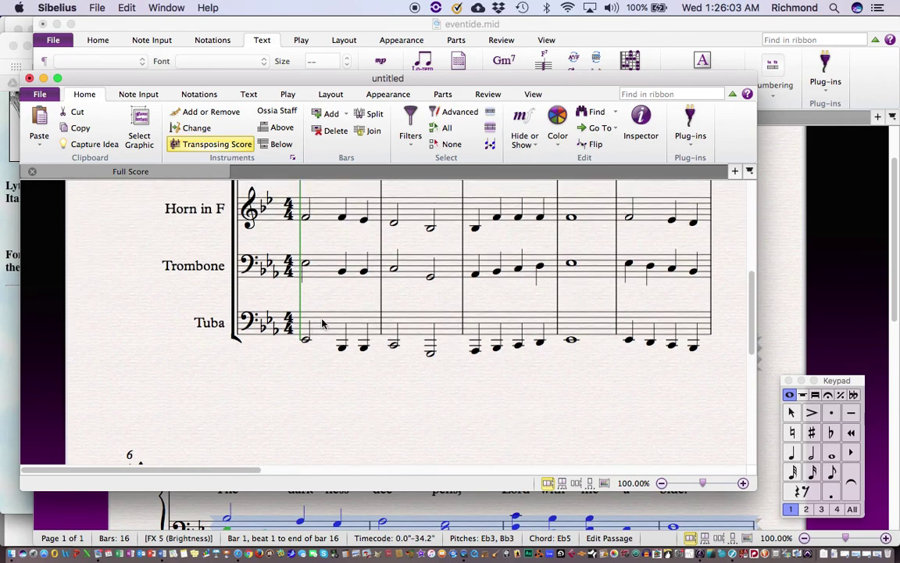
scroll(595, 402, down, 1)
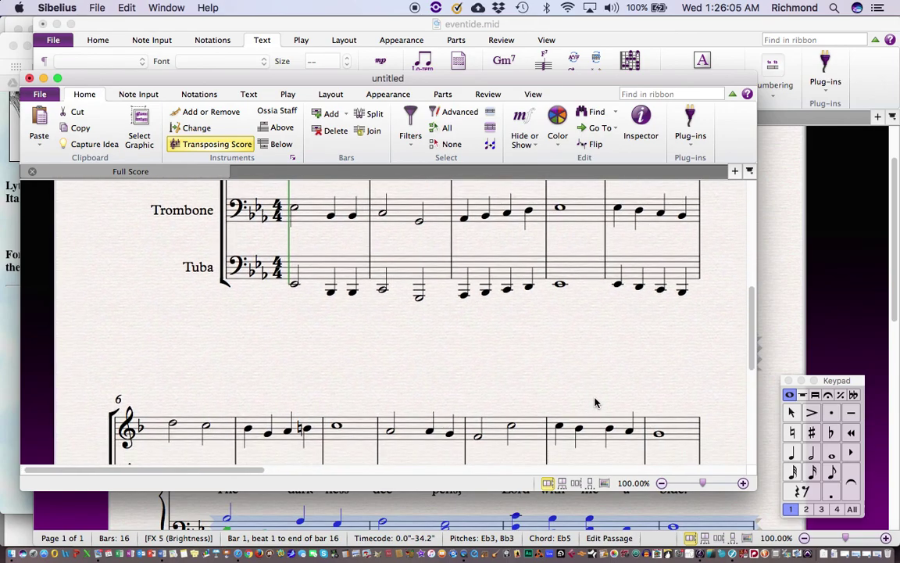
scroll(595, 401, down, 8)
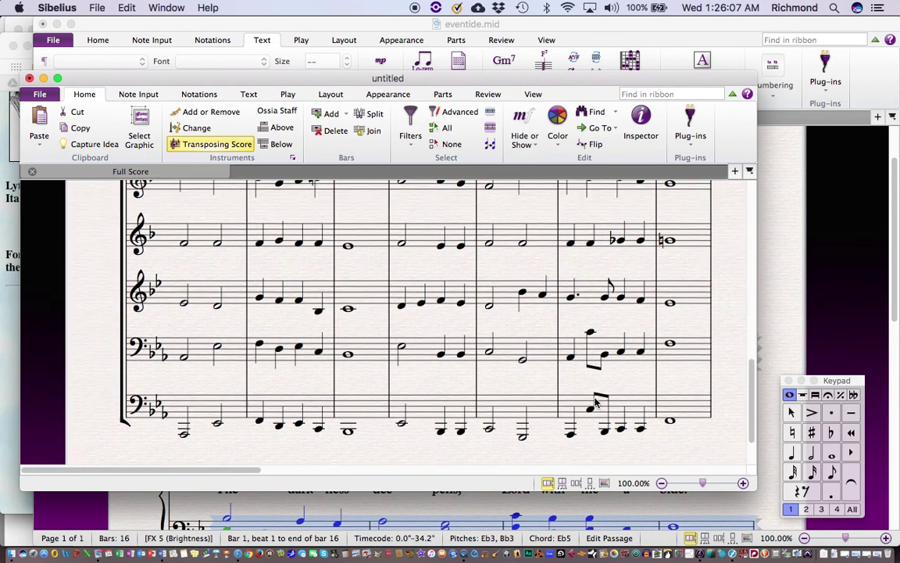
scroll(595, 402, up, 12)
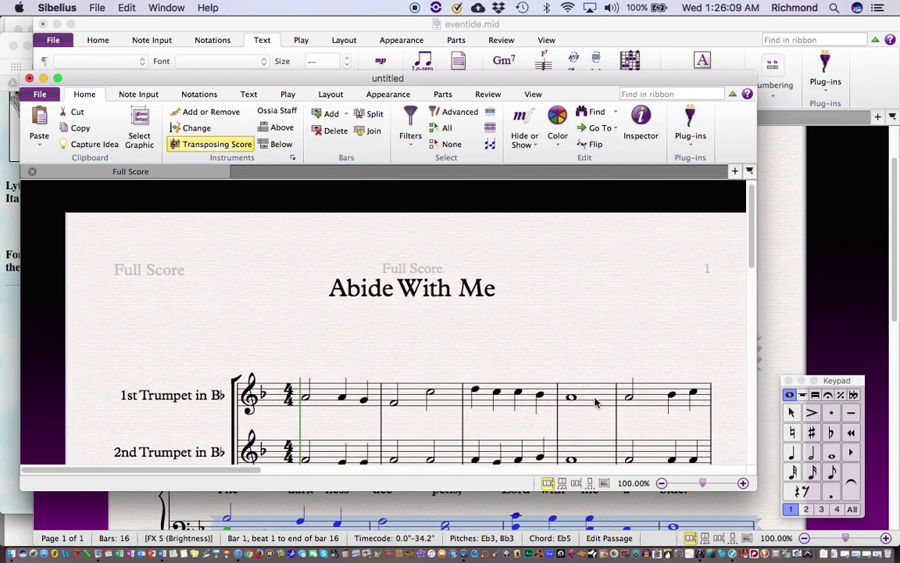
scroll(594, 402, down, 2)
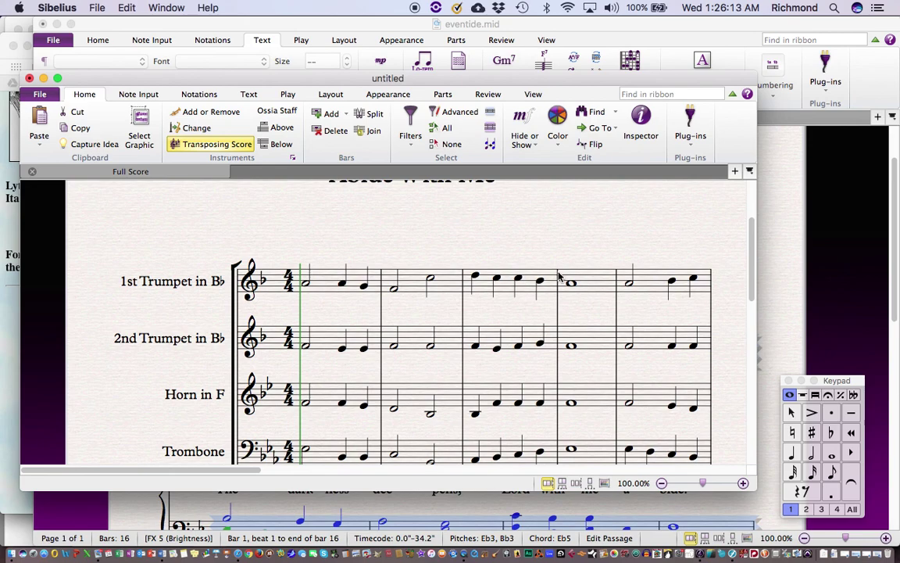
scroll(558, 275, down, 2)
scroll(558, 275, up, 2)
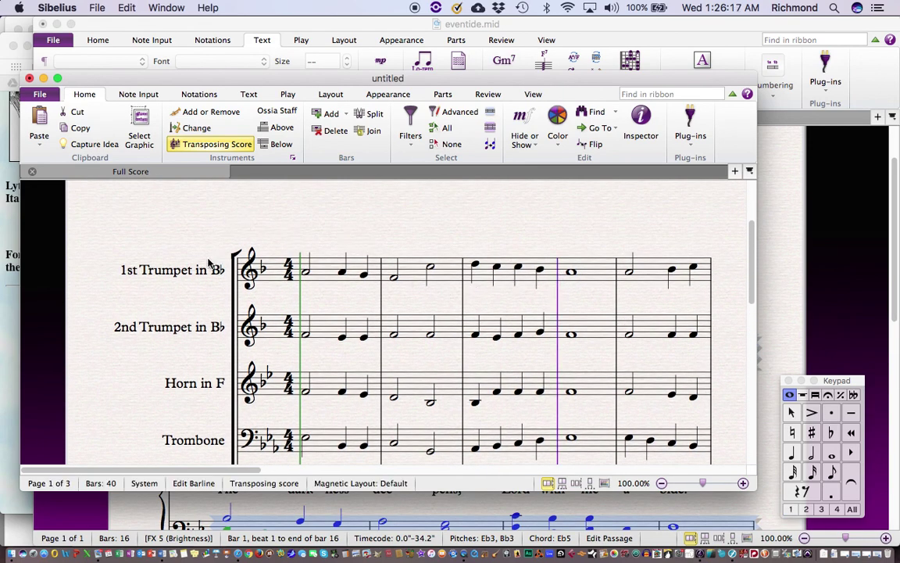
- Select the whole score, enlarge its window, and apply automatic system breaks every 4 bars
click(331, 95)
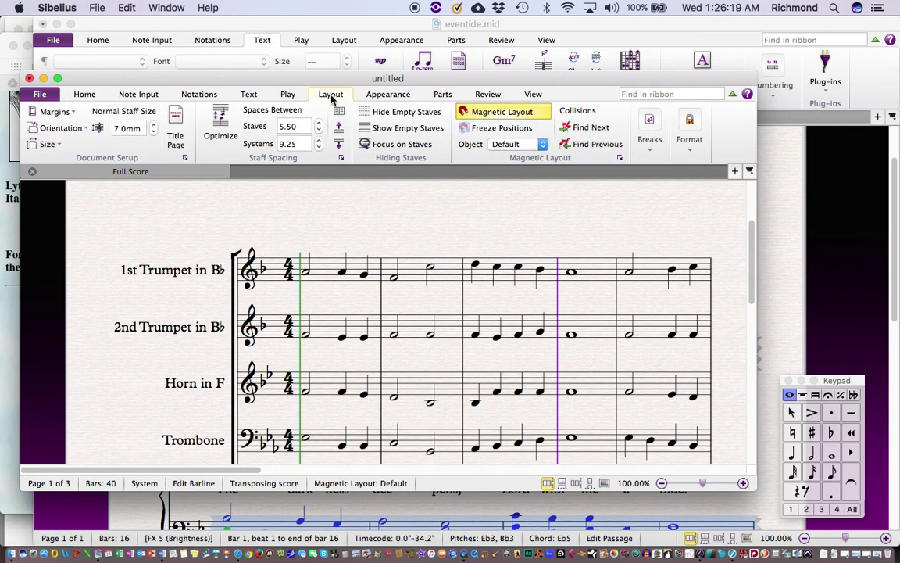
key(super+a)
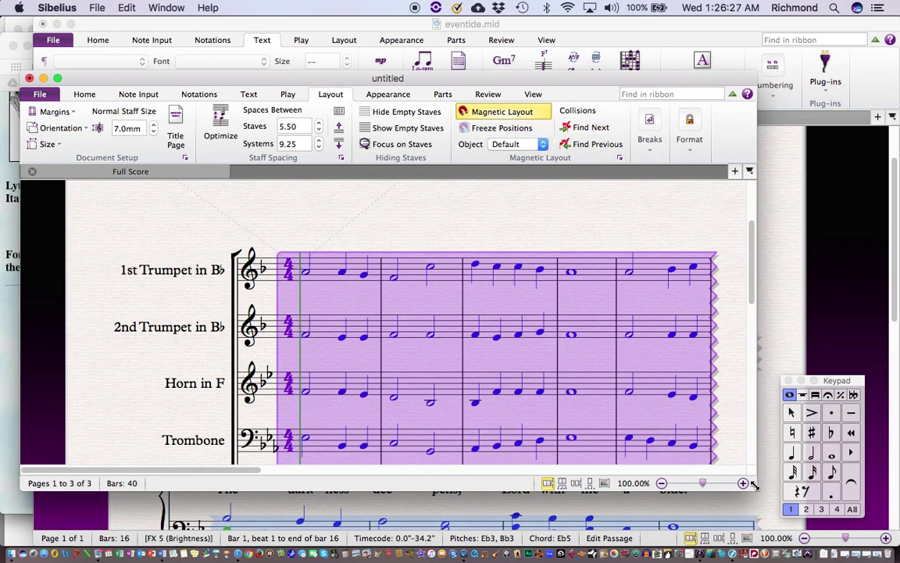
drag(754, 485, 897, 549)
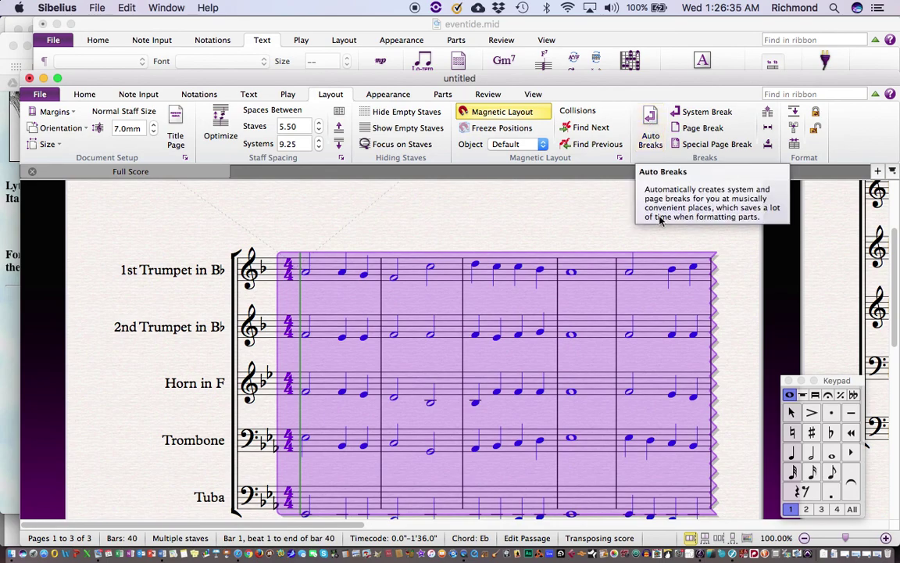
click(649, 120)
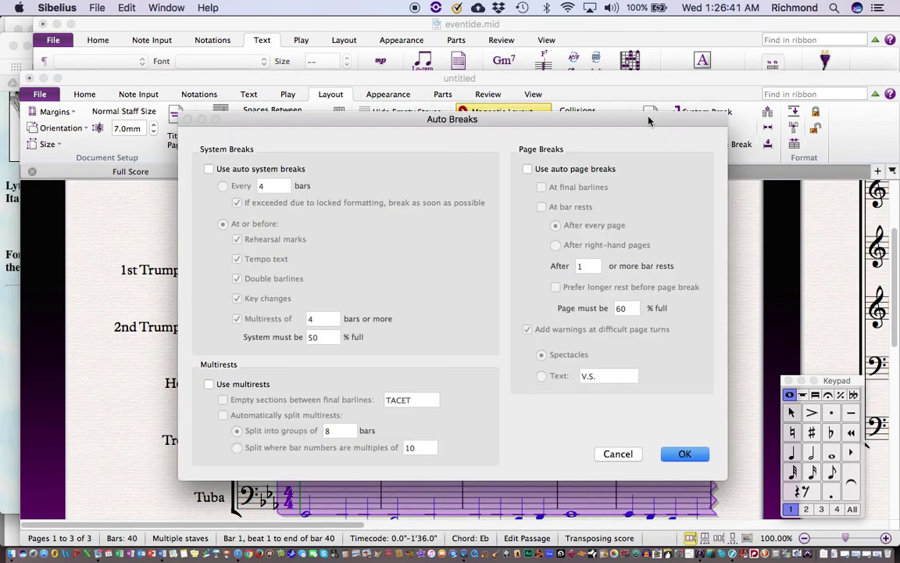
click(208, 169)
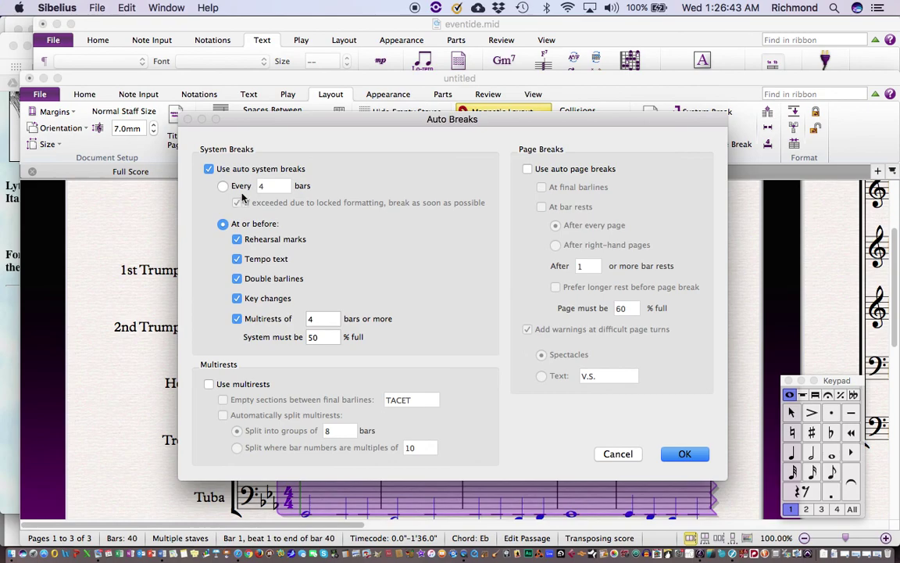
click(223, 186)
click(685, 455)
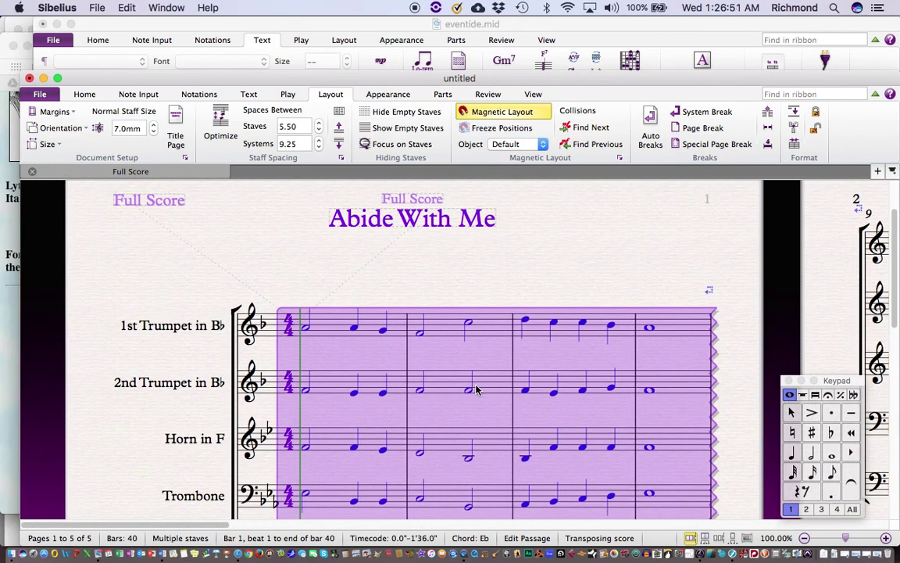
- Delete the empty bars 17 to 40 at the end of the score across all staves
key(super+minus)
key(super+minus)
key(super+minus)
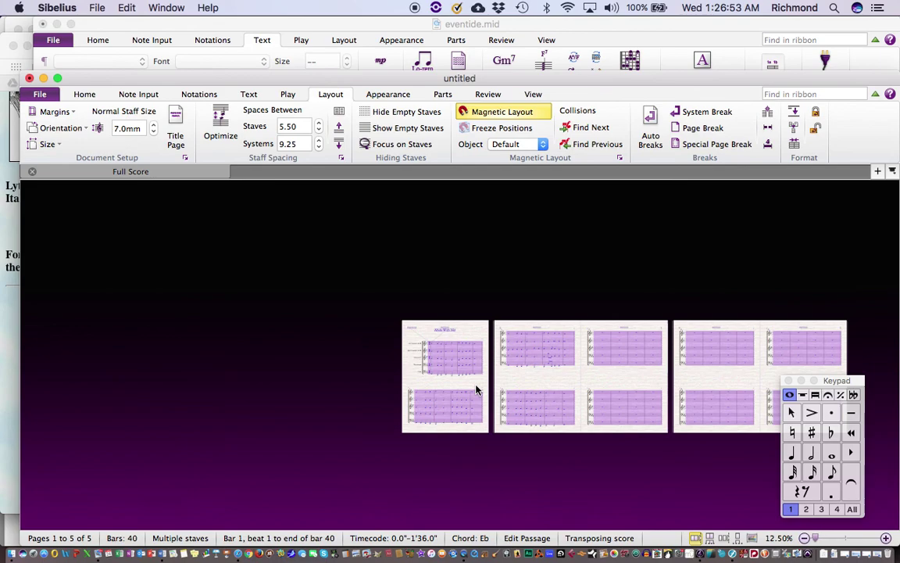
key(super+plus)
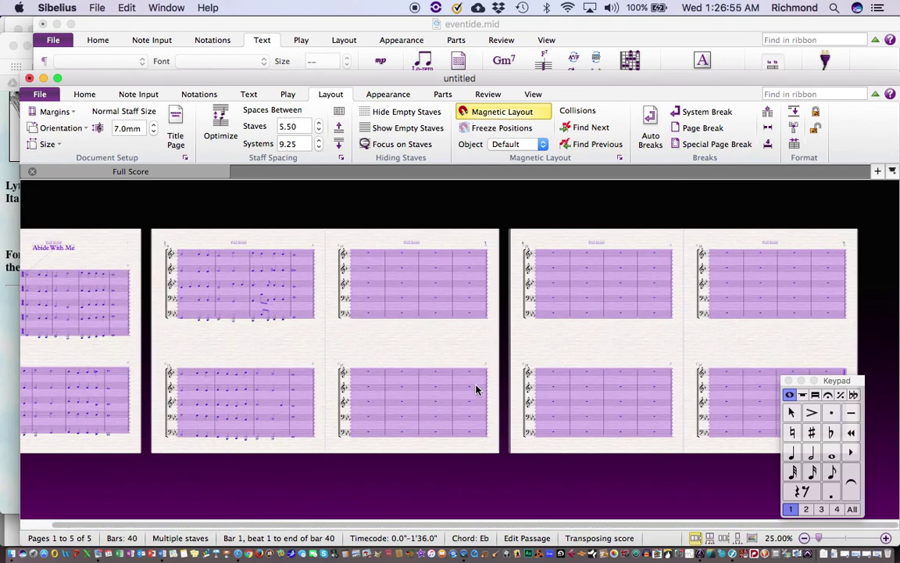
key(Escape)
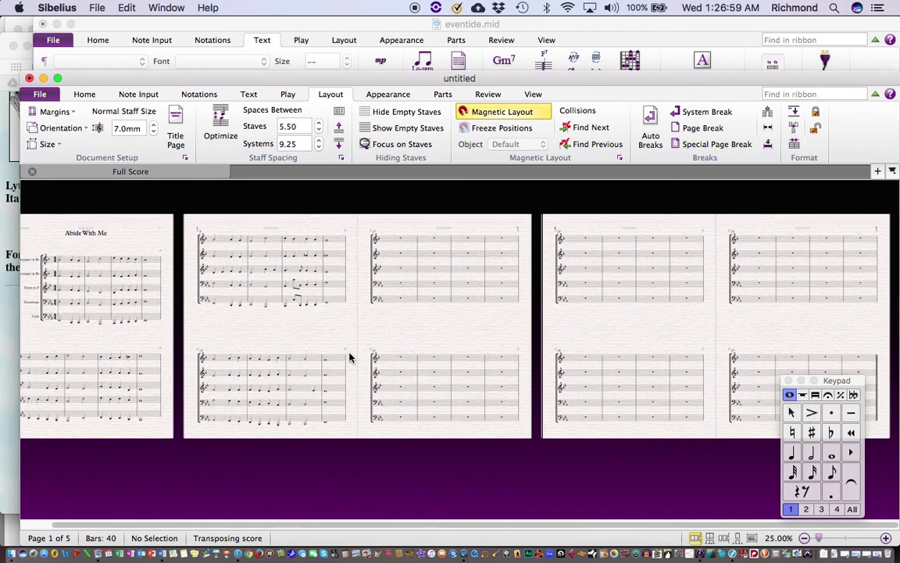
click(393, 235)
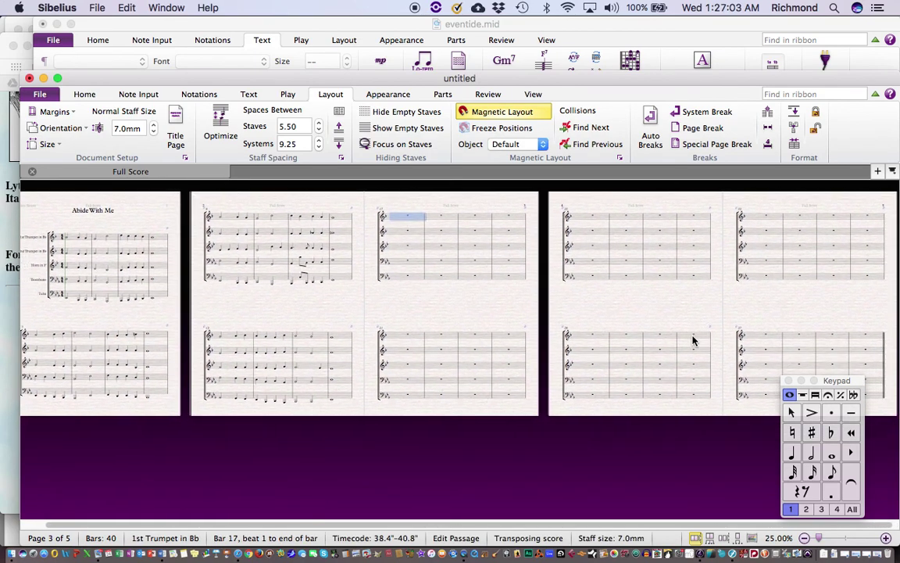
shift+click(877, 399)
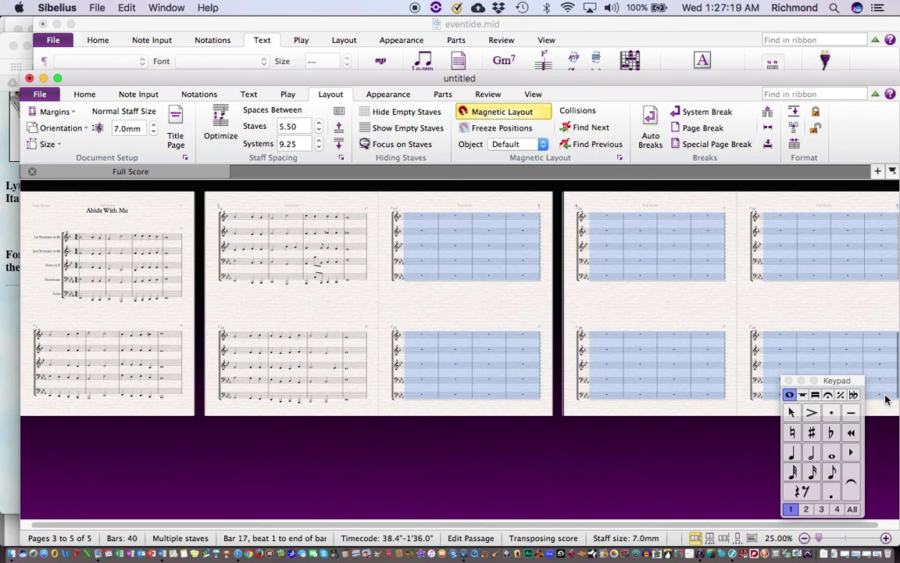
key(super+BackSpace)
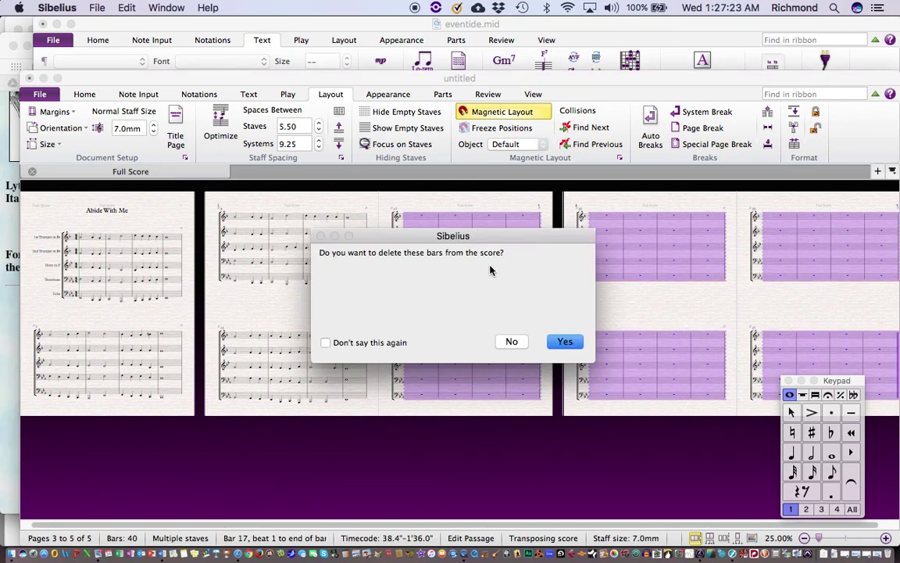
click(566, 342)
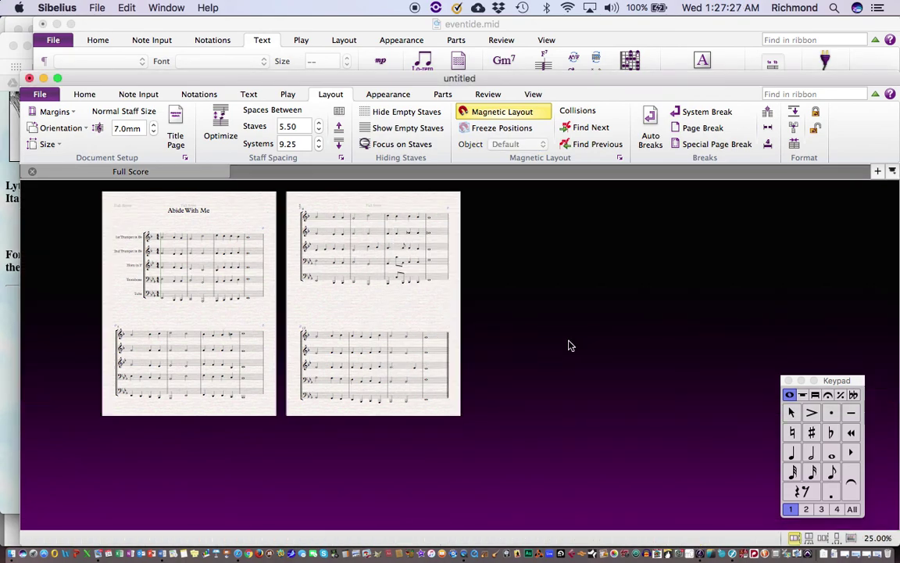
- Set the score's normal staff size to 8.0 mm
key(super+equal)
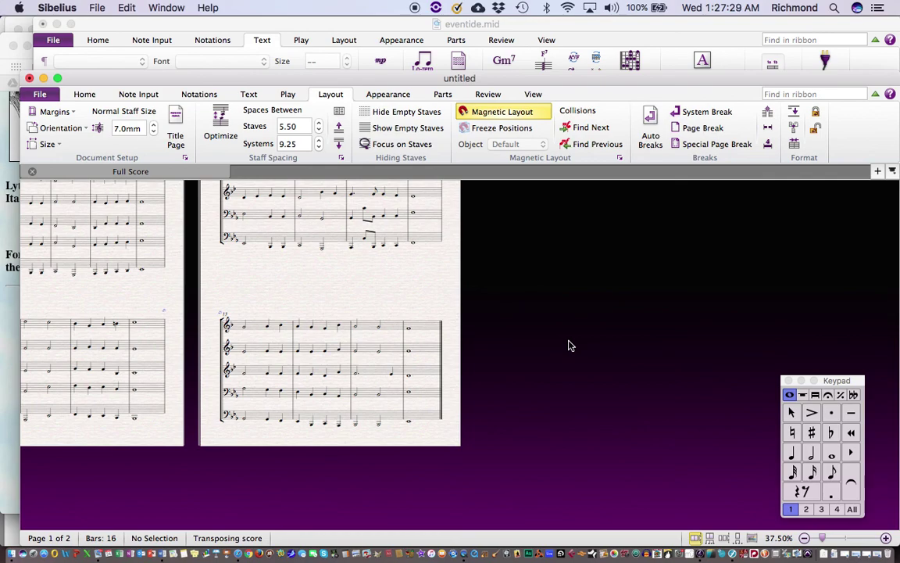
key(Home)
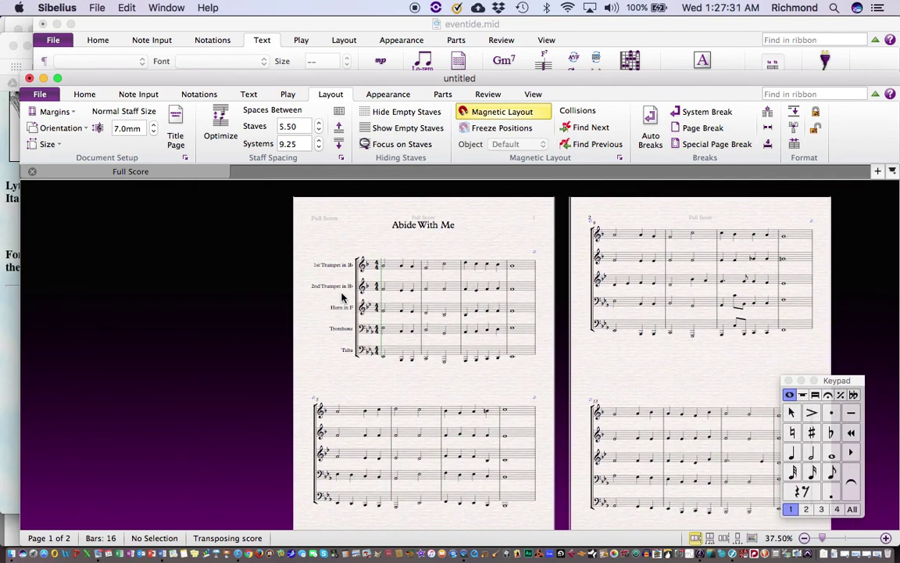
scroll(342, 297, right, 5)
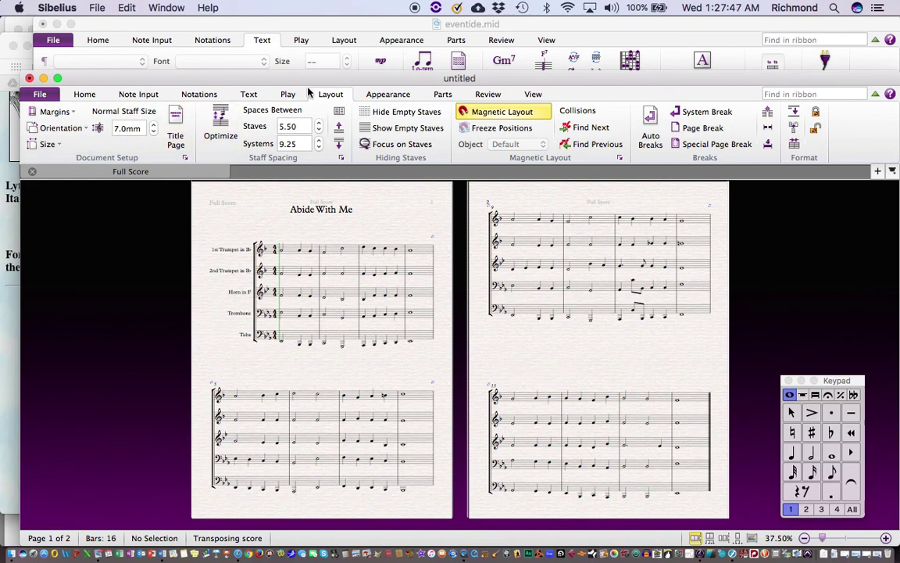
click(117, 128)
click(154, 126)
click(155, 126)
click(155, 126)
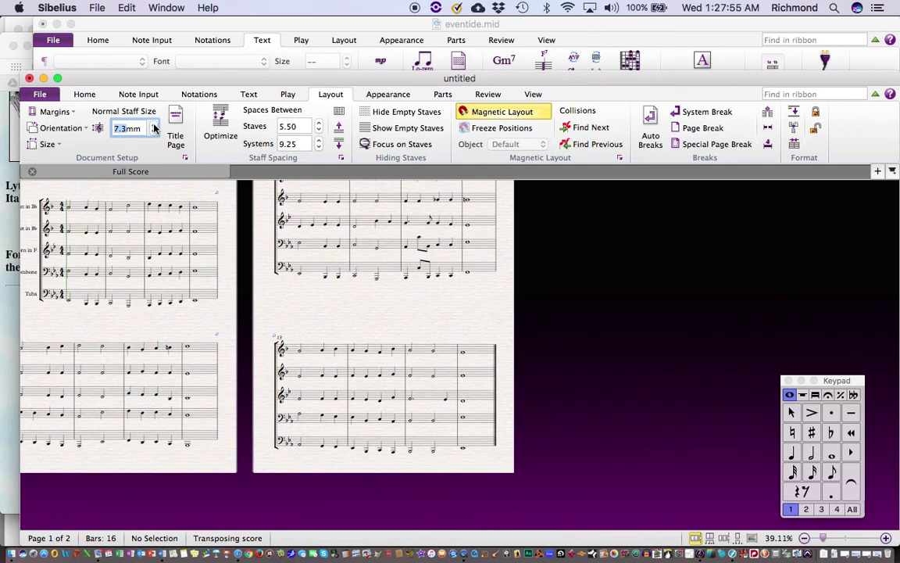
click(155, 126)
click(155, 126)
click(155, 126)
click(155, 126)
click(155, 125)
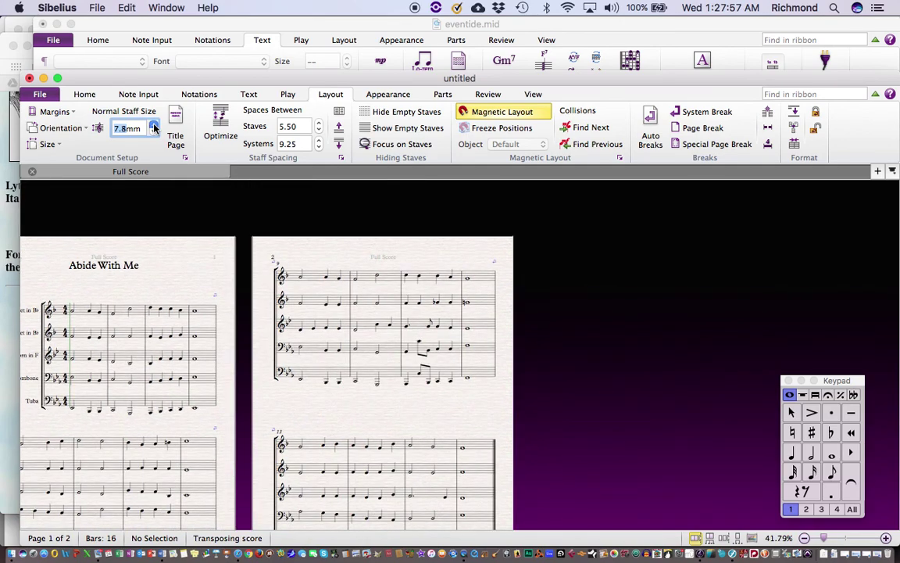
click(155, 126)
click(155, 126)
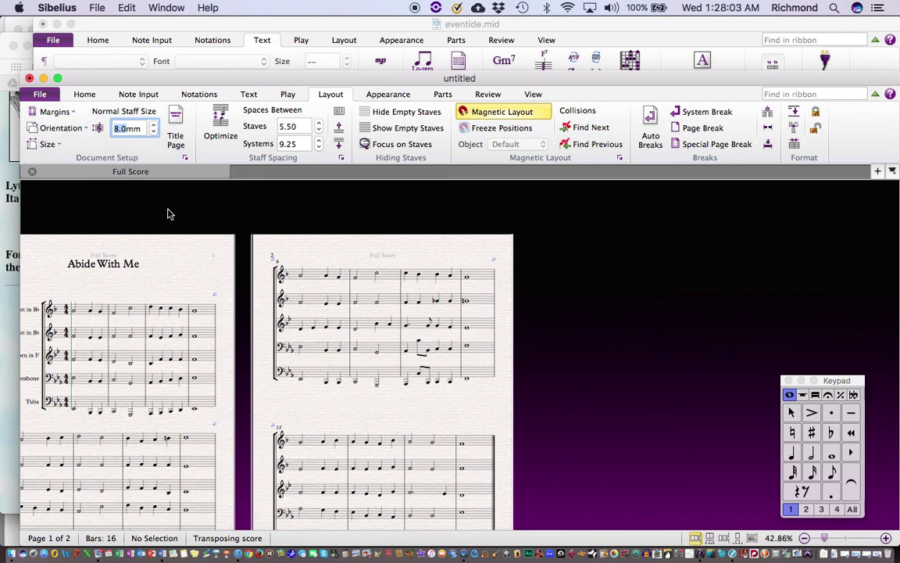
click(377, 413)
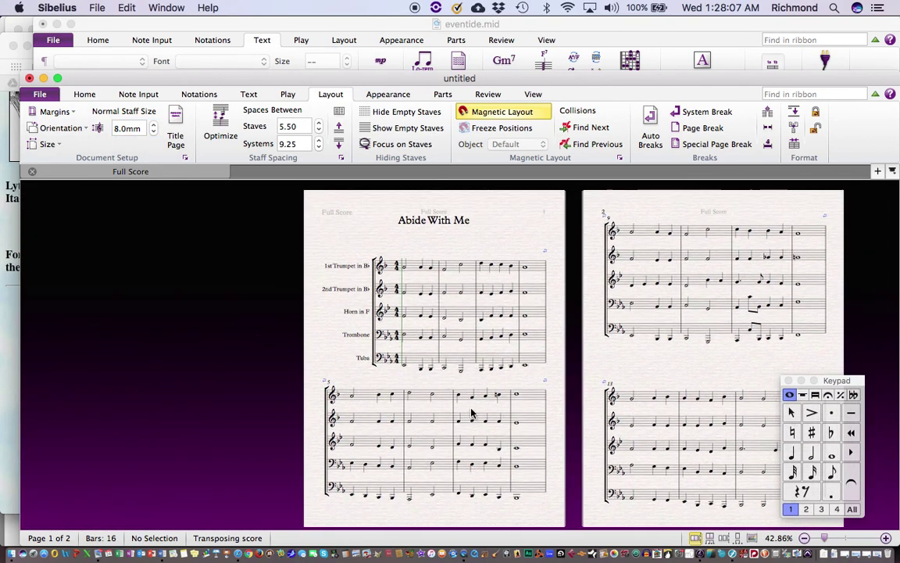
- Move the system starting at bar 9 on page 2 slightly down, closer to the system below it
scroll(471, 413, right, 5)
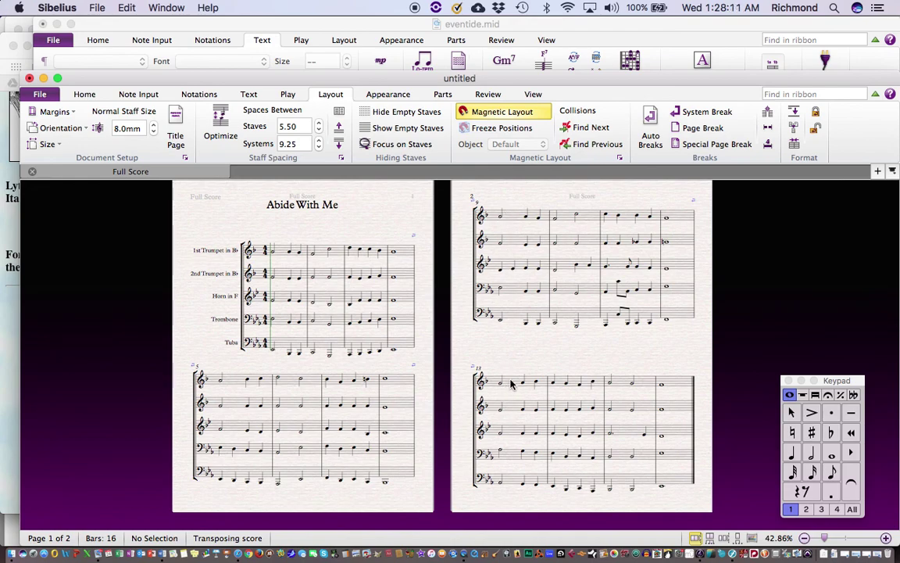
click(510, 382)
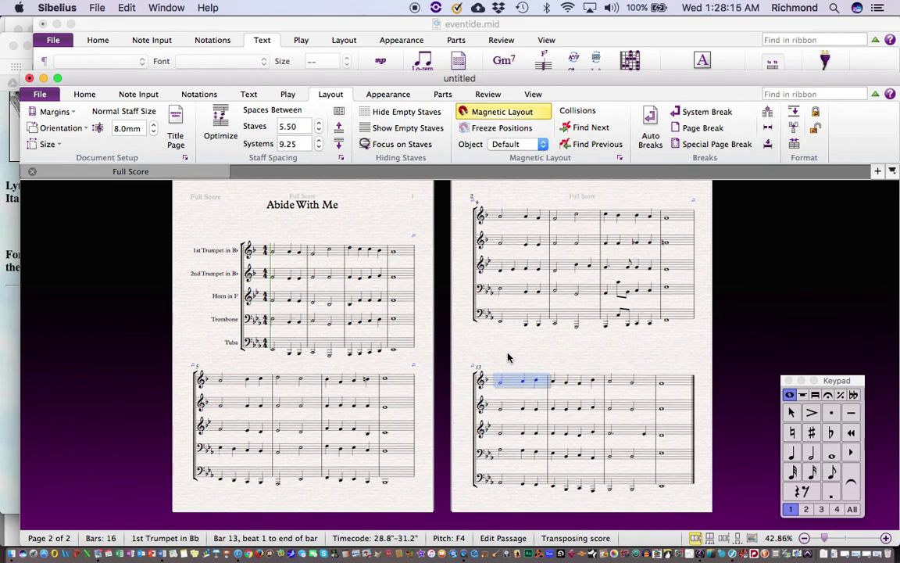
click(511, 221)
drag(511, 222, 511, 230)
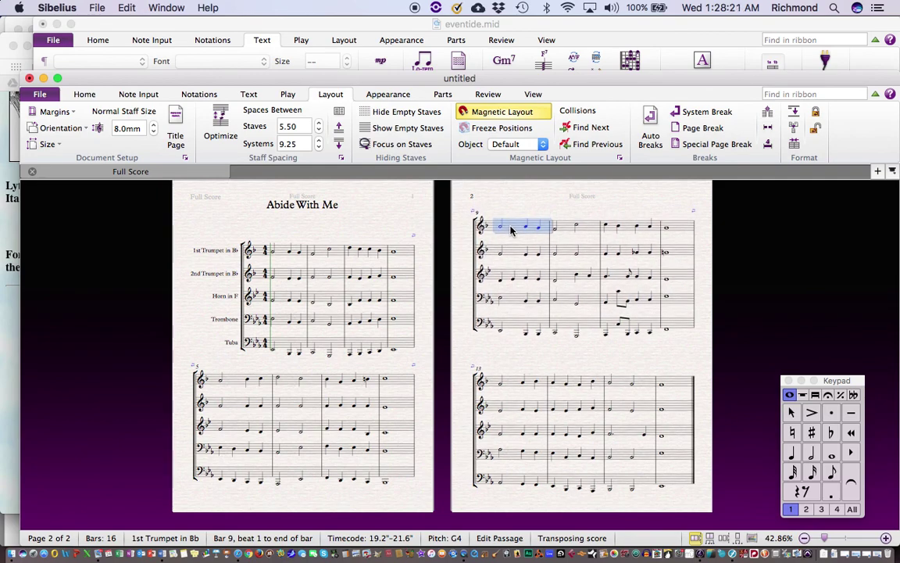
key(Escape)
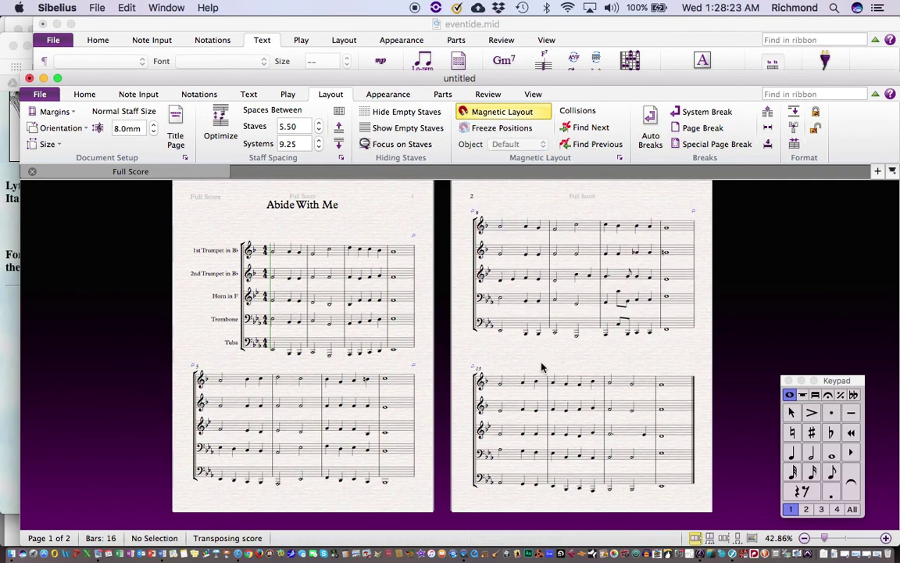
- Move the first system on page 1 slightly up and shift the Abide With Me title down below the header text
click(283, 252)
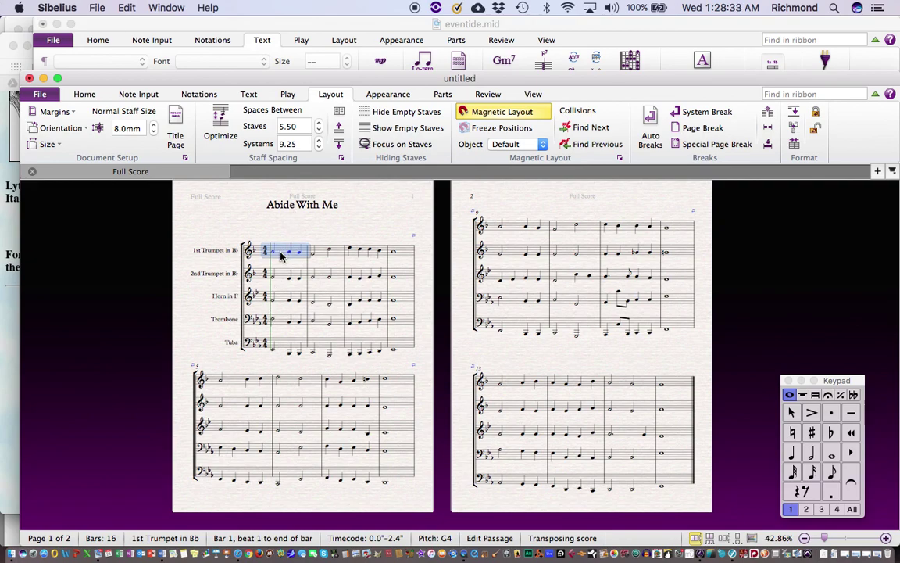
drag(280, 253, 280, 245)
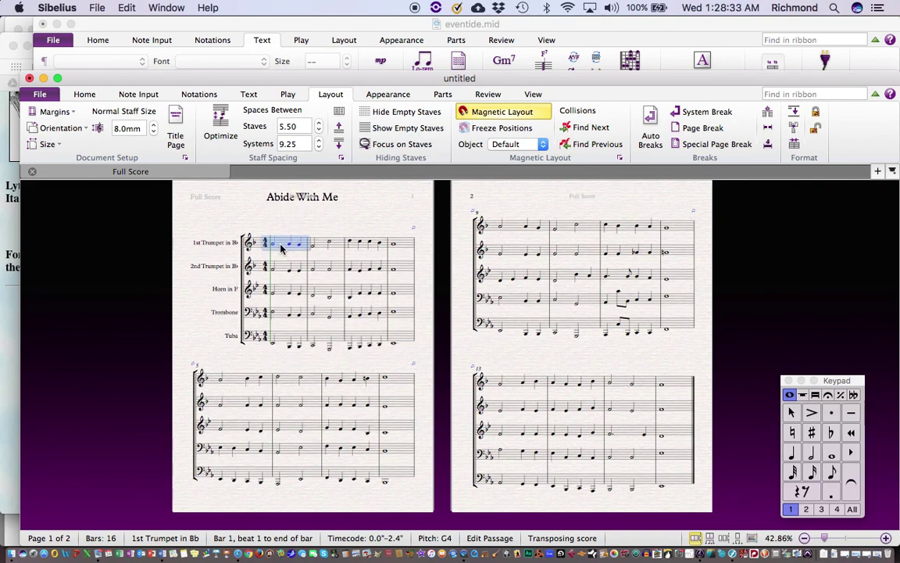
click(280, 198)
drag(280, 200, 280, 211)
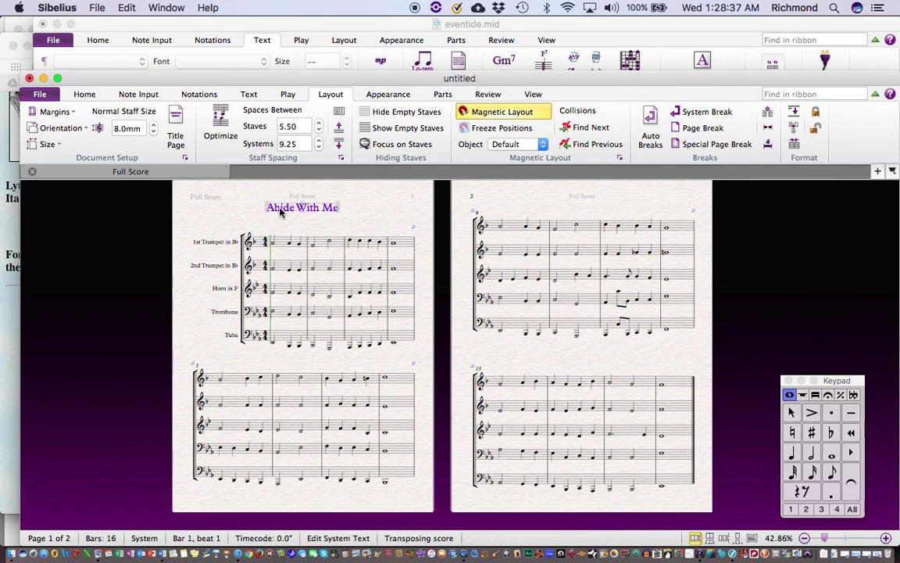
click(360, 228)
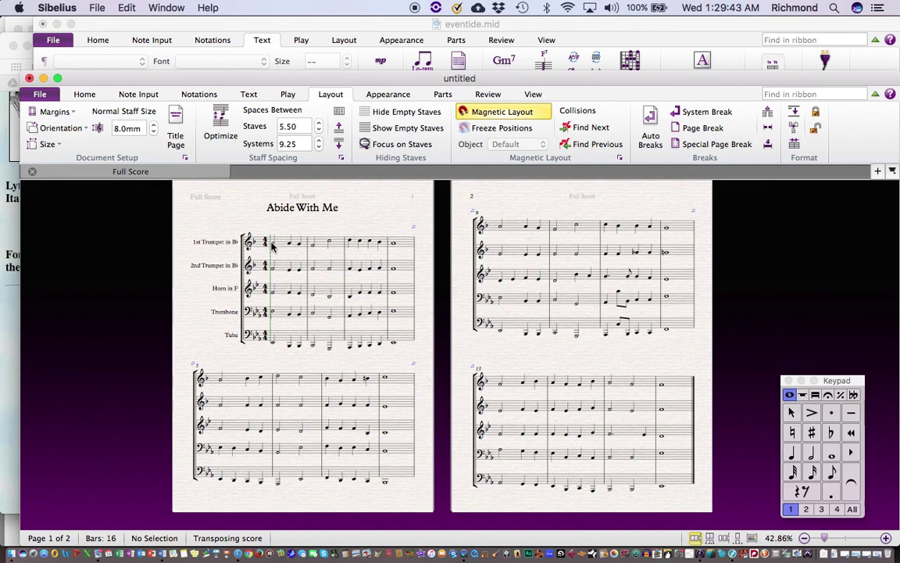
- Select bars 1 to 16 of the upper four staves and start a new score from the Wind quintet template
click(285, 248)
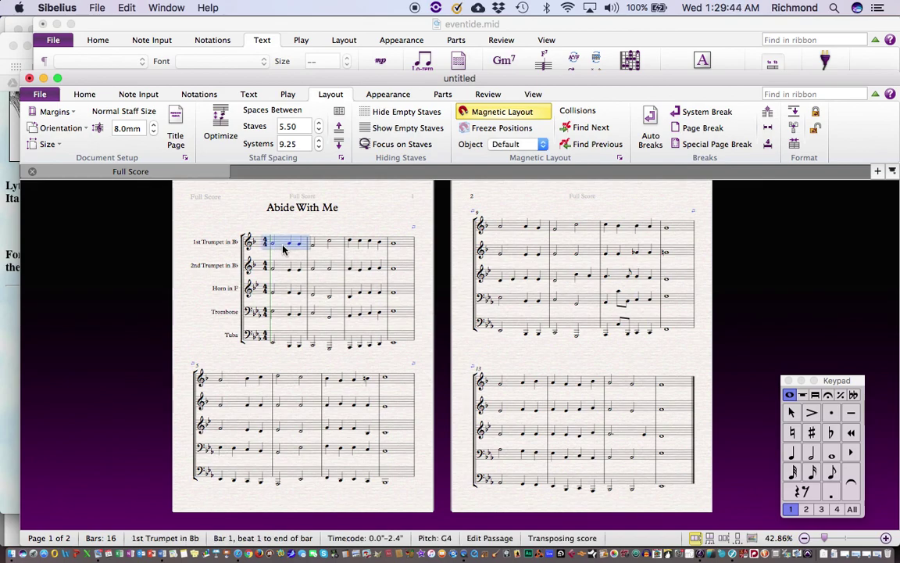
shift+click(678, 462)
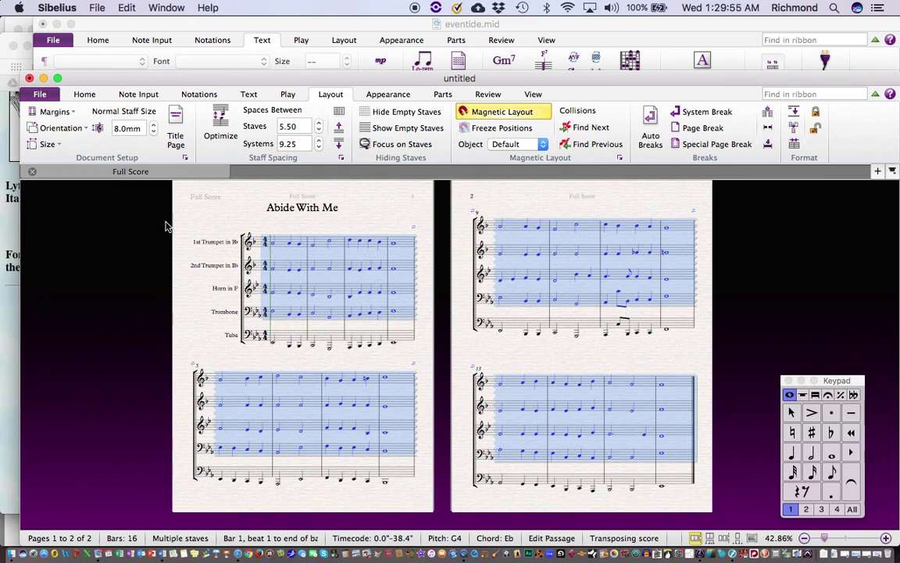
key(super+n)
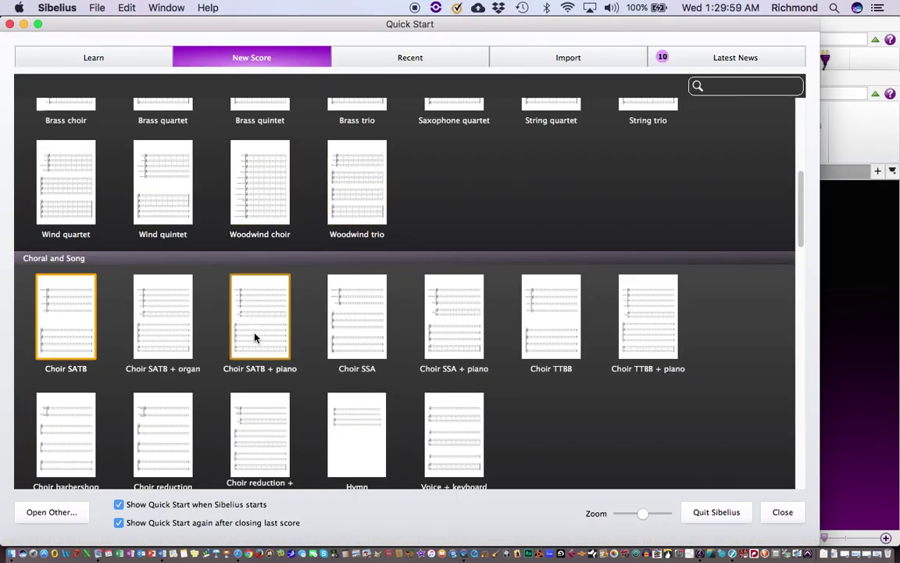
double_click(163, 202)
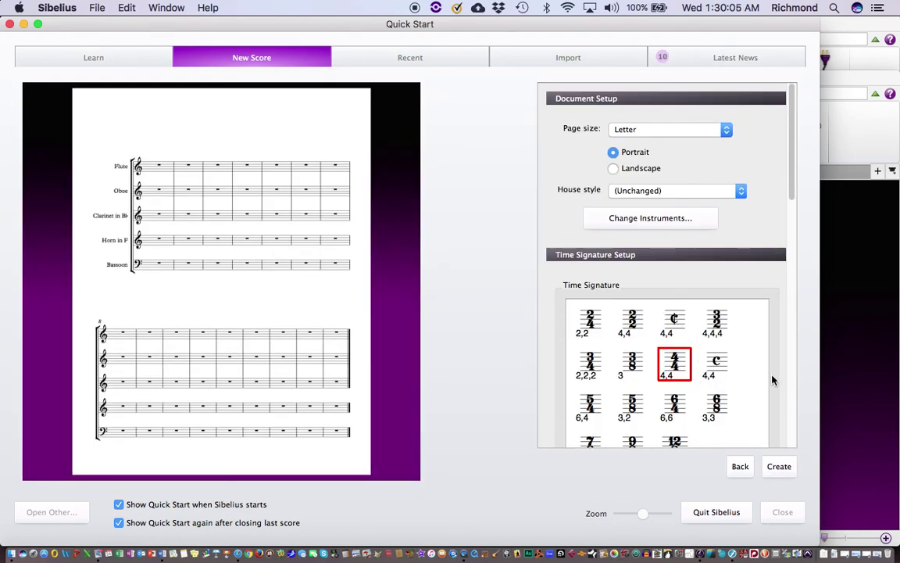
- Set the new wind quintet score's key signature to Eb major from the major flat keys
scroll(772, 381, down, 5)
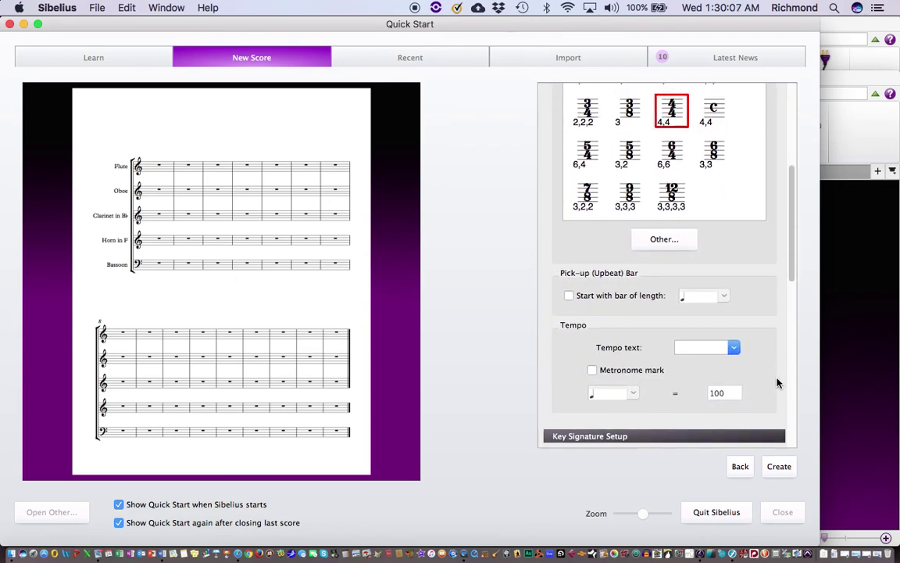
scroll(758, 297, up, 5)
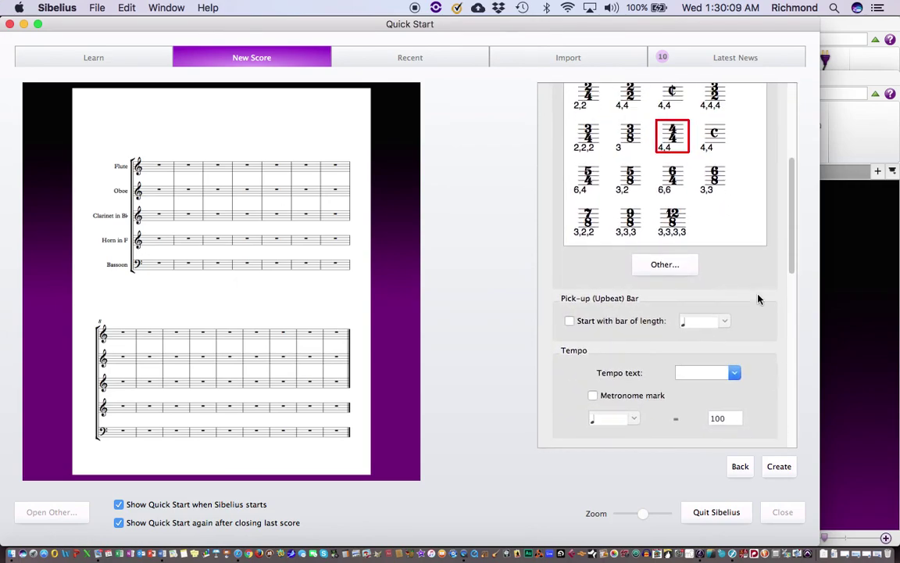
scroll(758, 297, down, 2)
scroll(758, 297, down, 1)
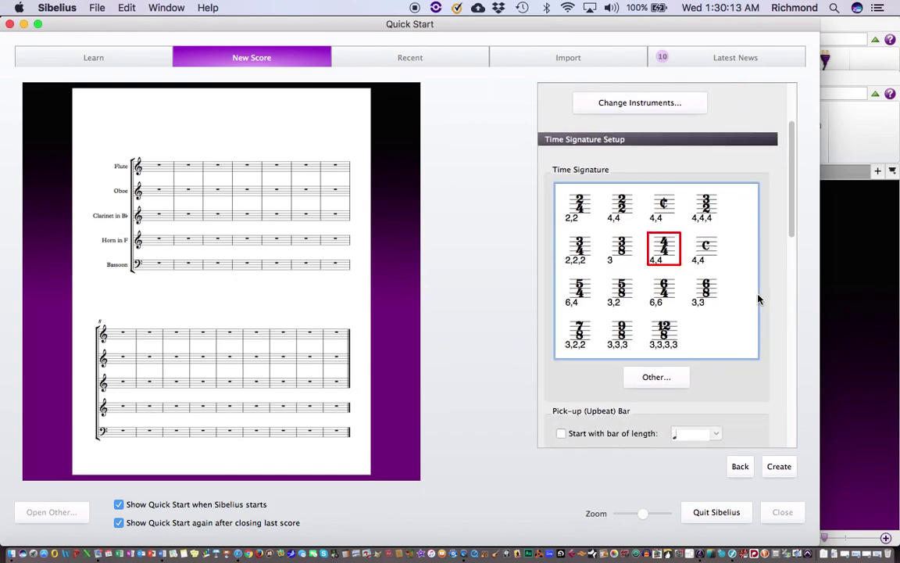
scroll(747, 381, down, 3)
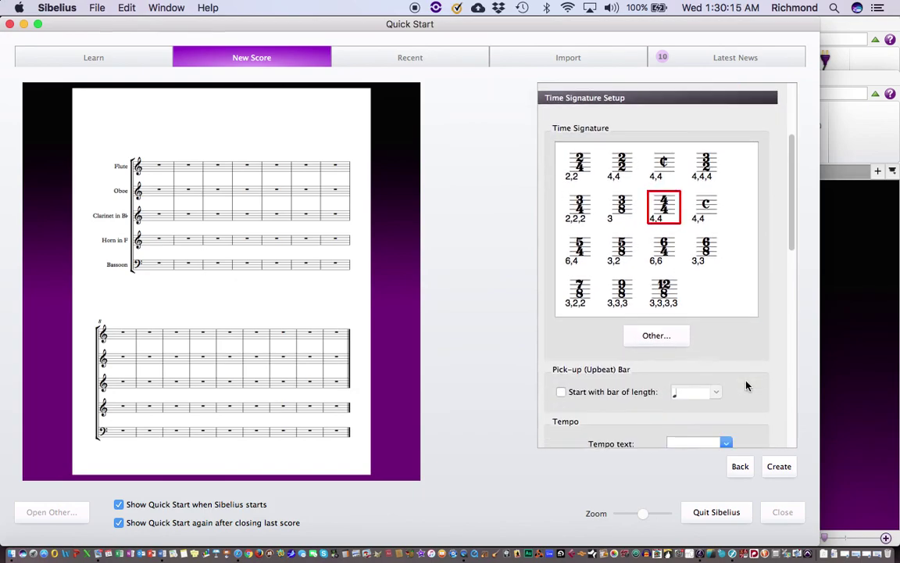
scroll(746, 385, down, 7)
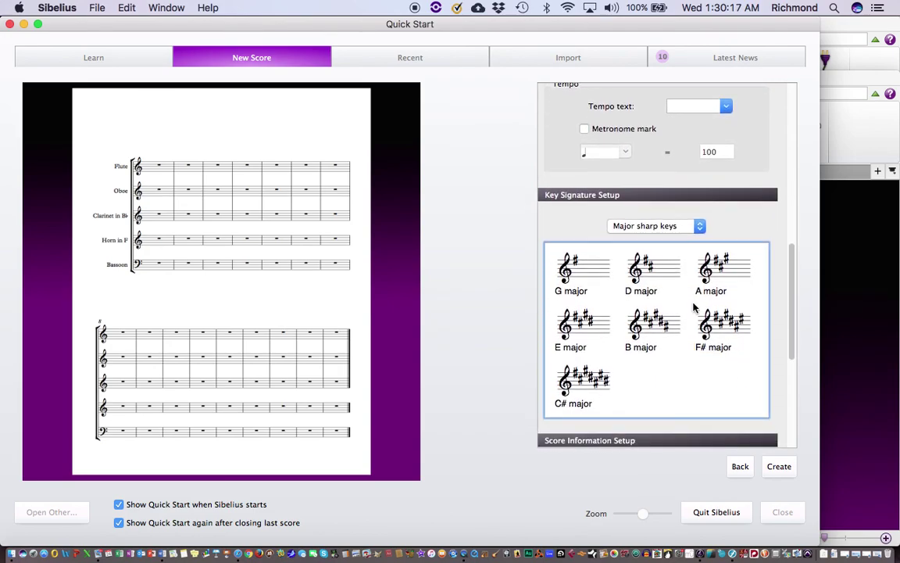
click(645, 228)
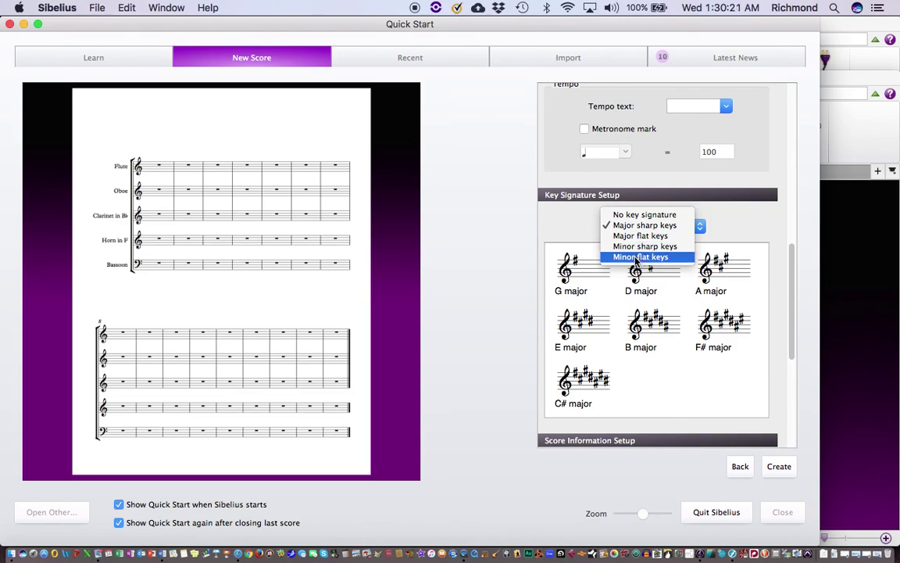
click(637, 236)
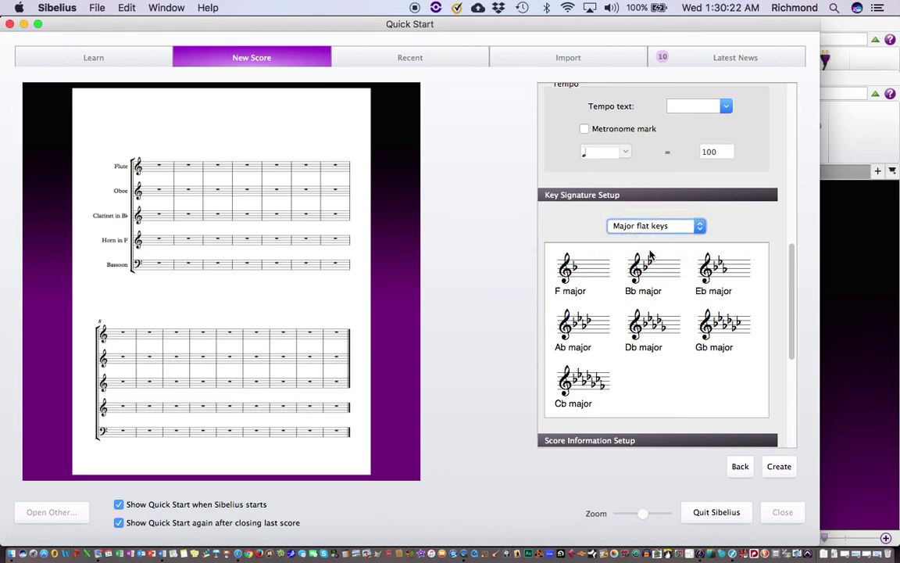
click(728, 276)
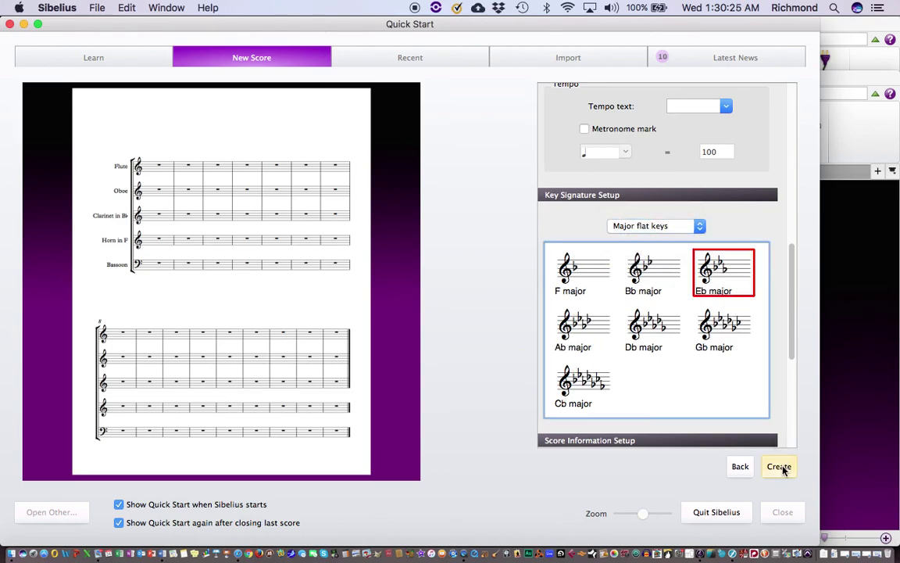
scroll(778, 412, down, 5)
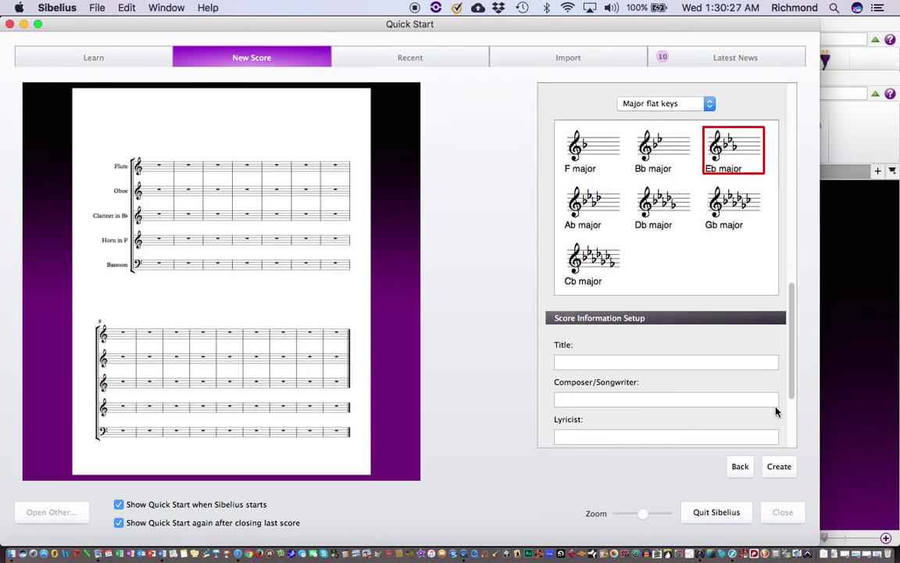
- Title the new wind quintet score Abide With Me, create it, and enlarge its window
click(573, 359)
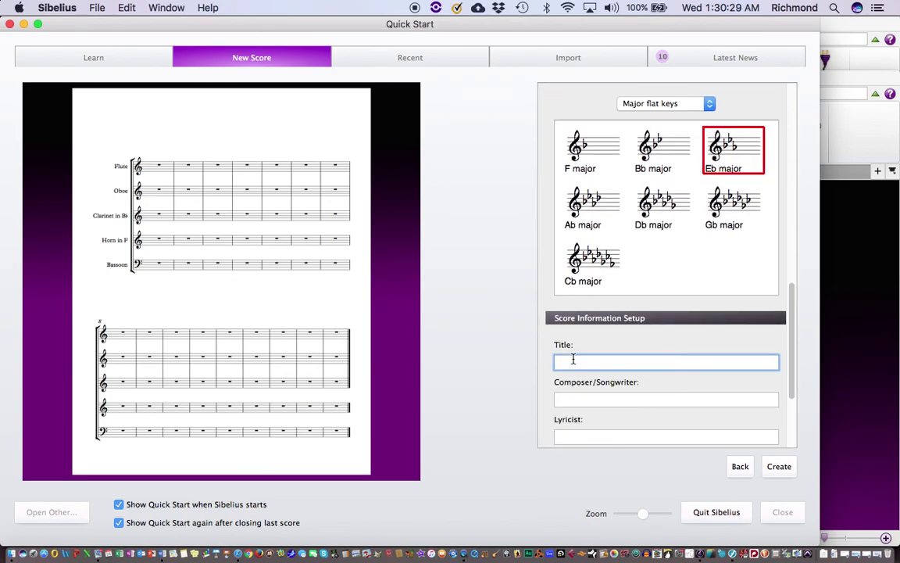
text(Abide With Me)
click(779, 466)
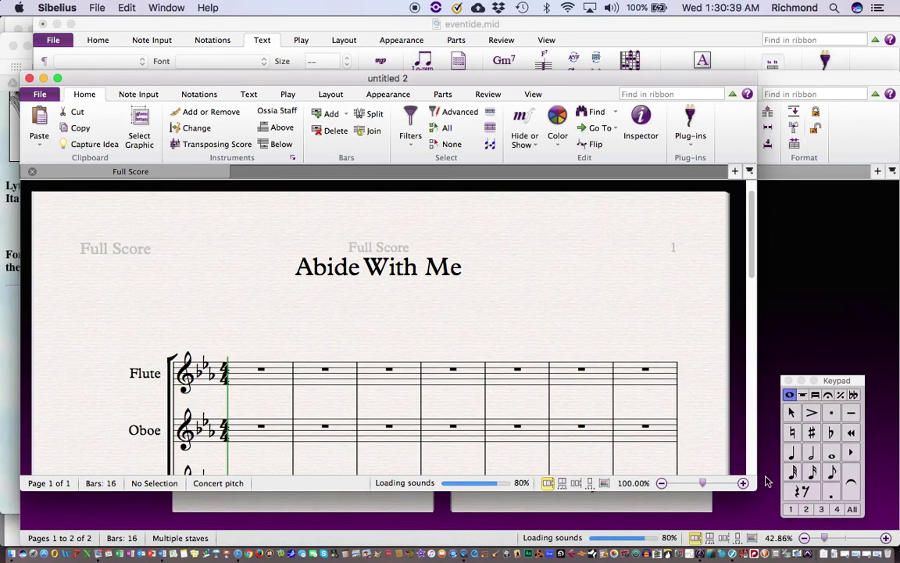
drag(753, 488, 897, 547)
- Paste the copied four-part music into the wind quintet score, starting at bar 1 of the Oboe staff
scroll(587, 361, down, 5)
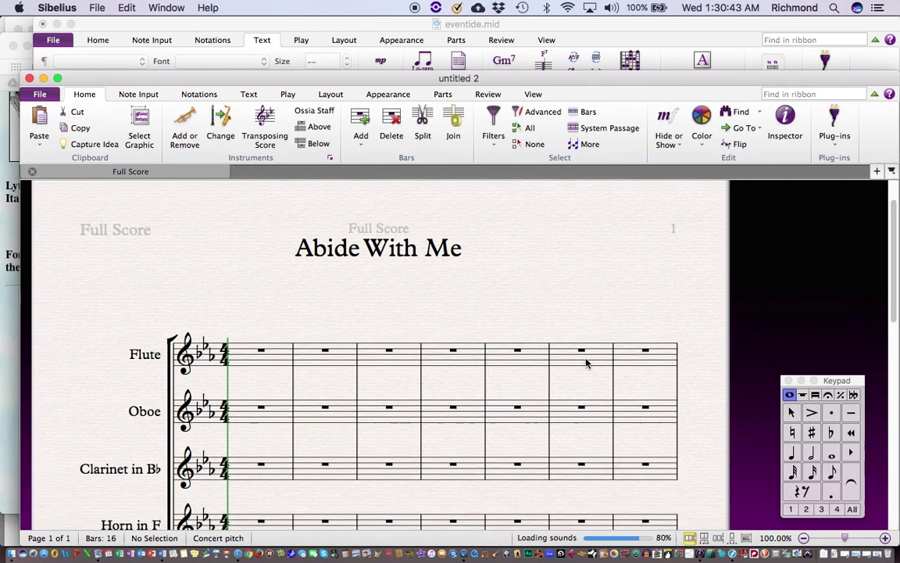
click(325, 307)
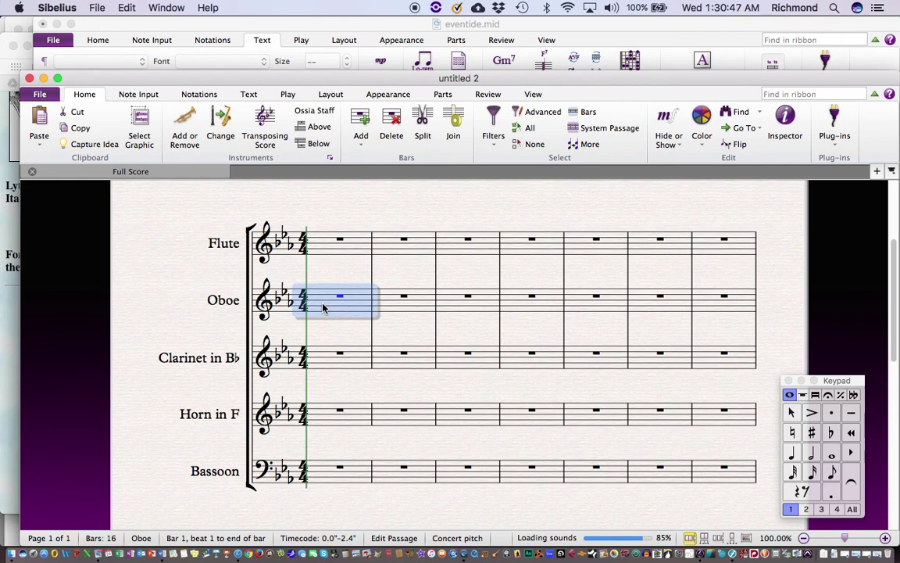
key(super+v)
scroll(393, 325, left, 10)
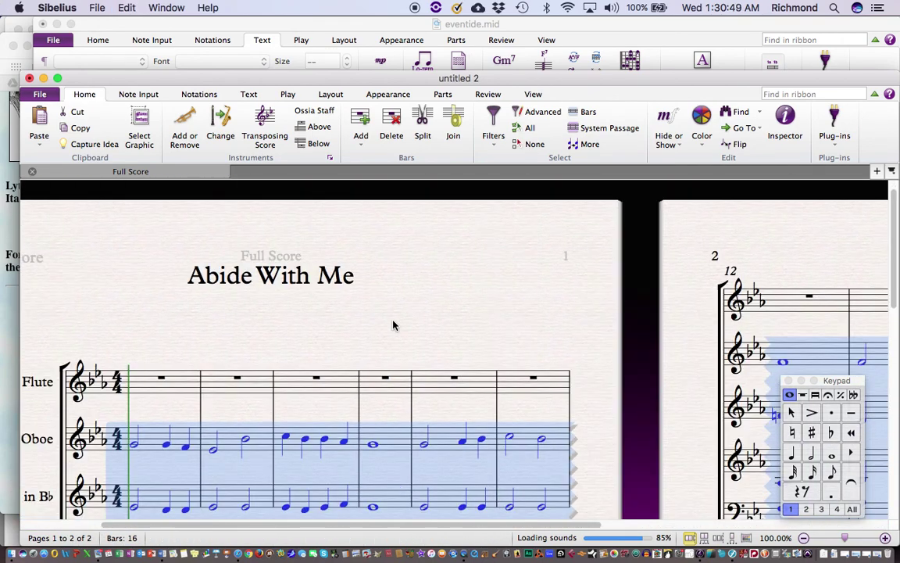
scroll(368, 326, down, 5)
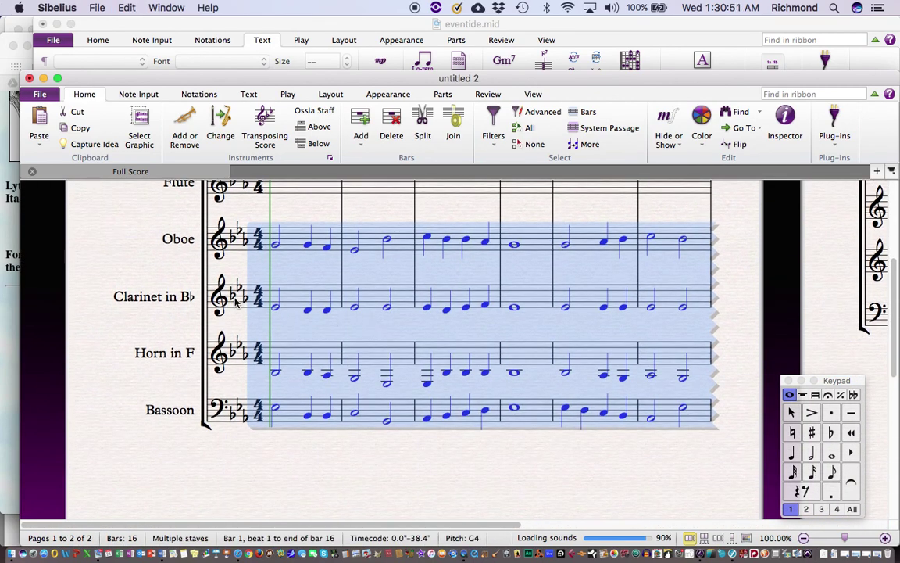
click(157, 256)
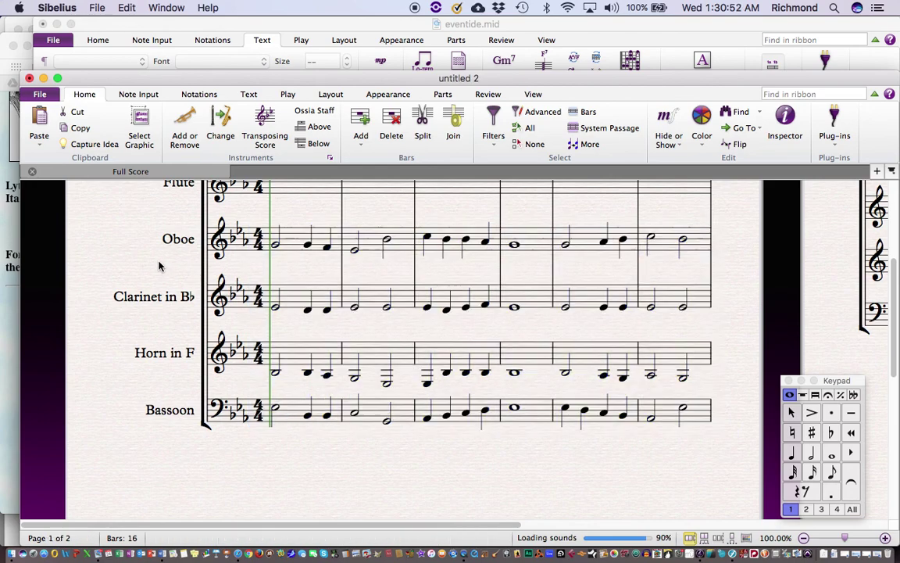
- Copy the whole Oboe part to the Flute staff from bar 1 and transpose the copy up an octave
triple_click(293, 248)
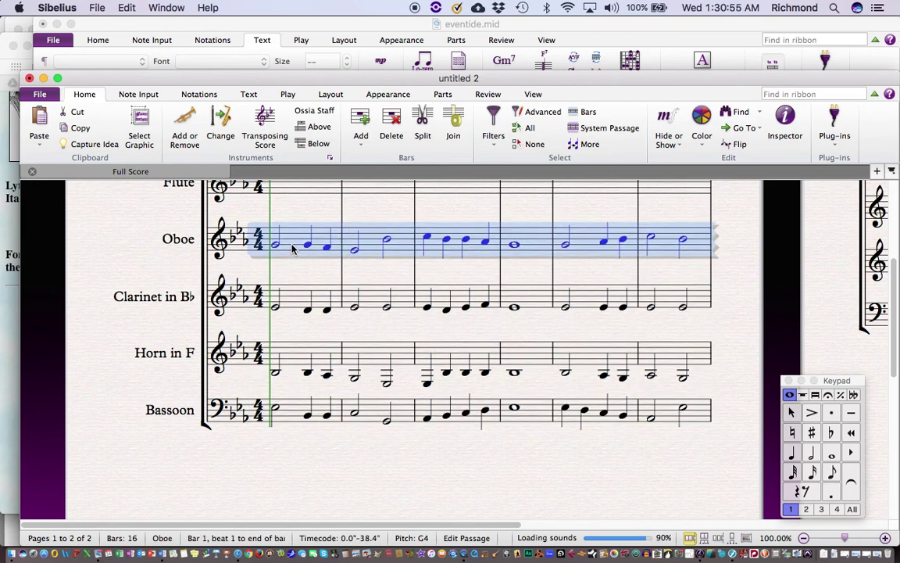
scroll(308, 258, up, 4)
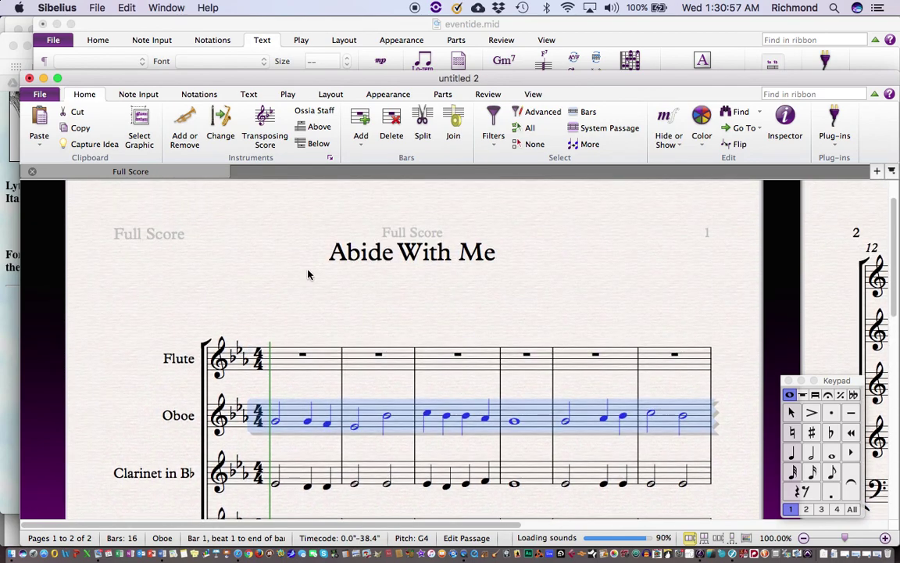
alt+click(275, 362)
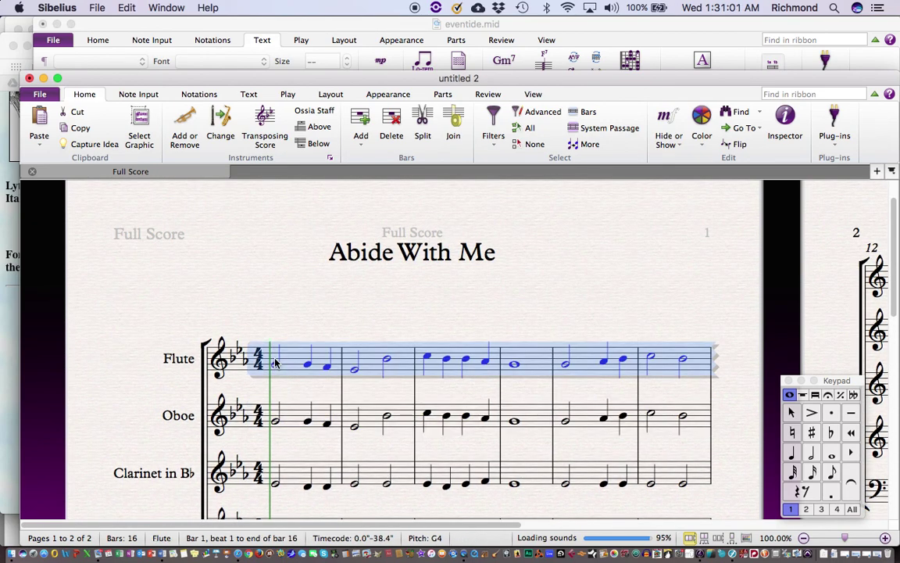
key(super+Up)
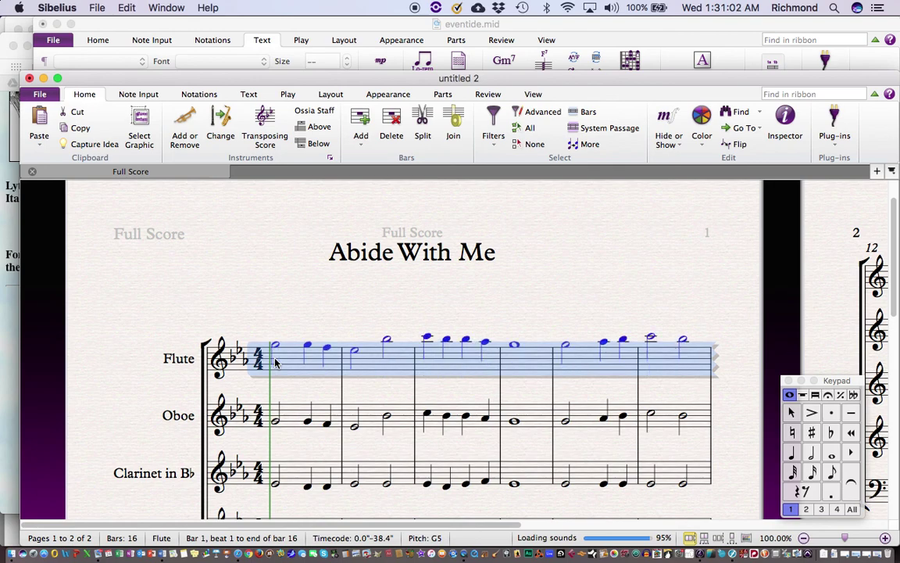
click(287, 307)
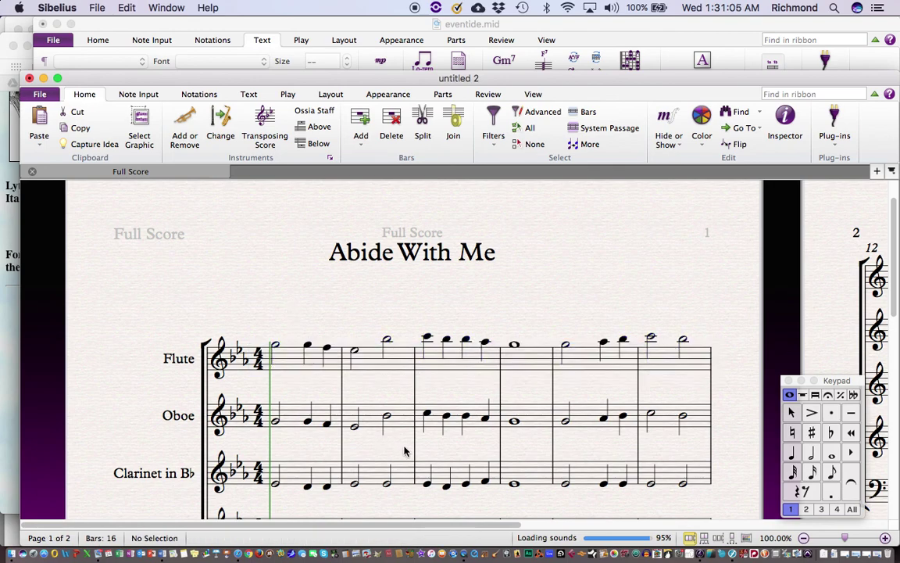
scroll(405, 451, down, 3)
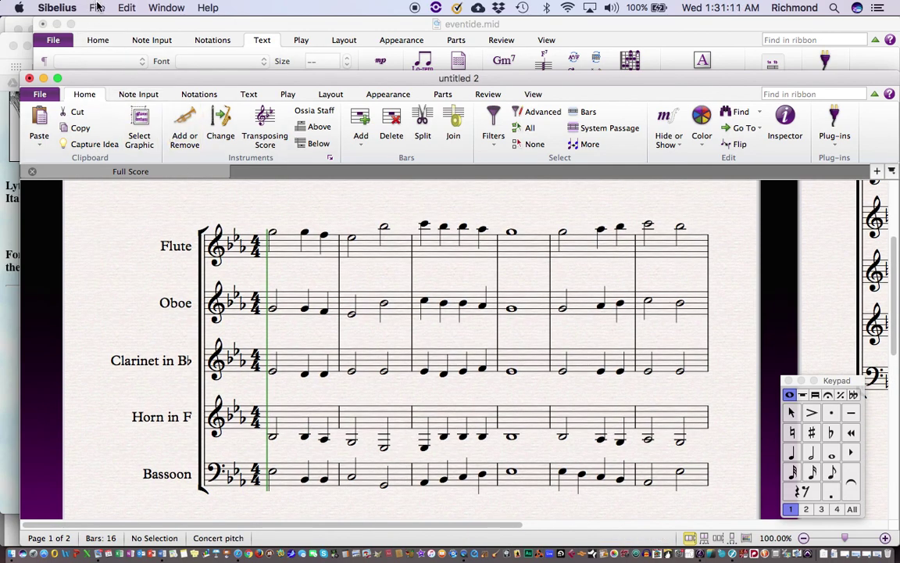
- Start a new score from the String orchestra template
key(super+n)
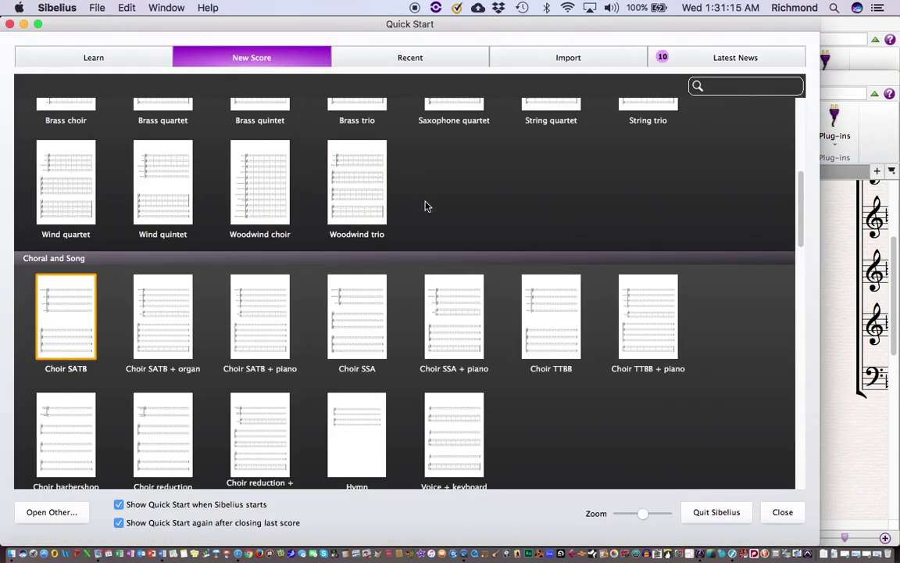
scroll(423, 205, down, 3)
scroll(423, 205, down, 9)
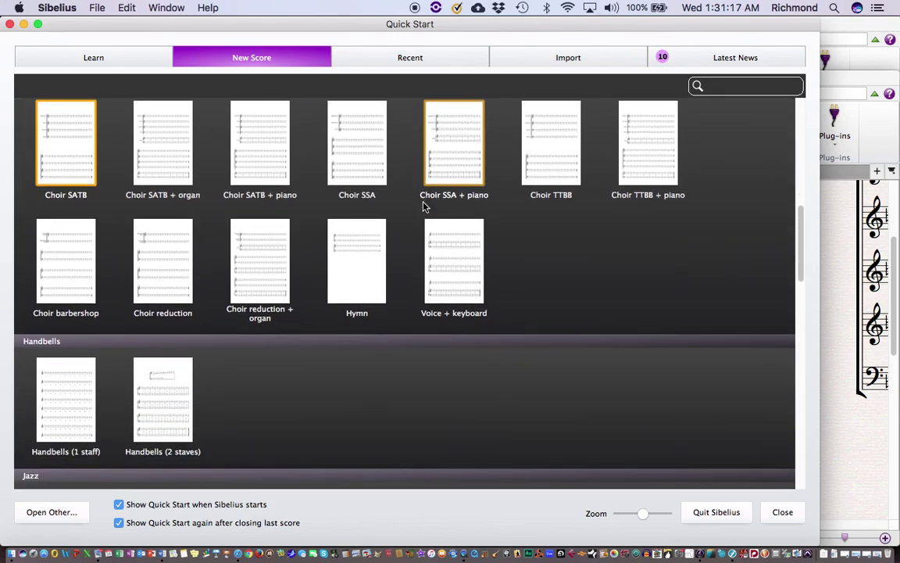
scroll(423, 205, down, 10)
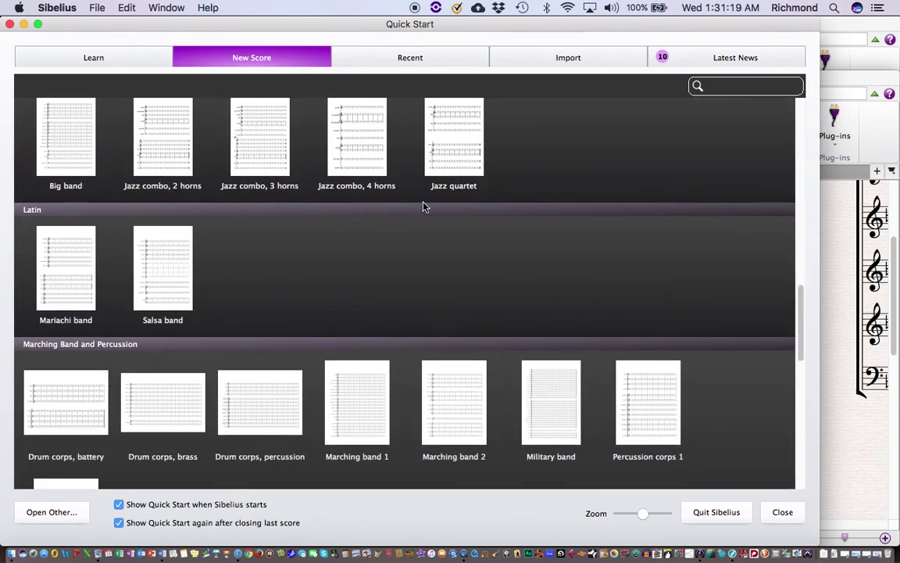
scroll(423, 205, down, 5)
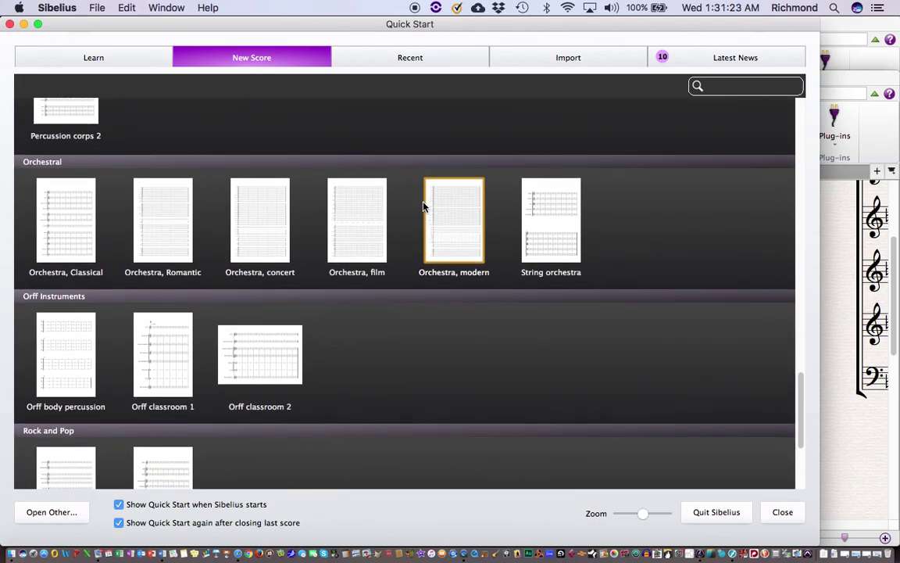
scroll(423, 206, down, 1)
click(554, 214)
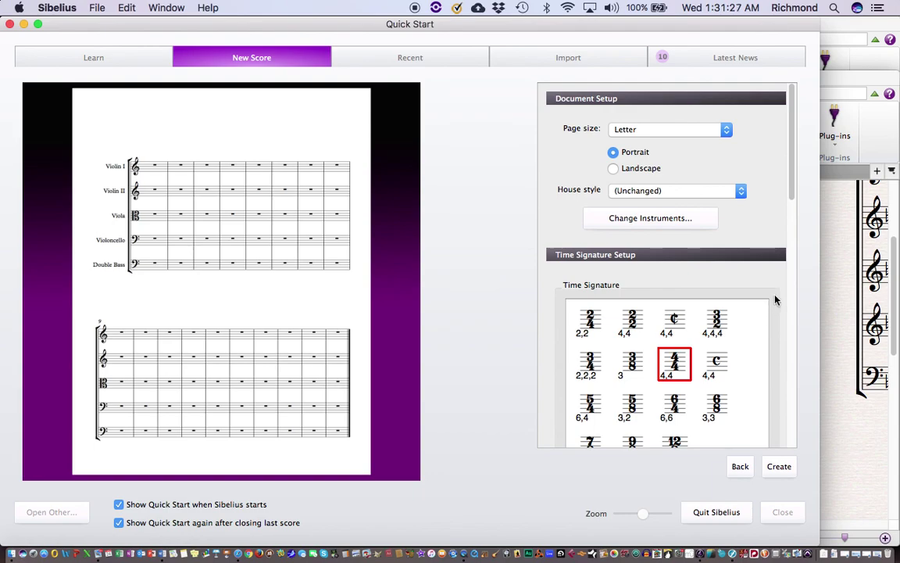
- Set the new string orchestra score's key signature to Eb major from the major flat keys
scroll(775, 298, down, 5)
scroll(775, 298, down, 6)
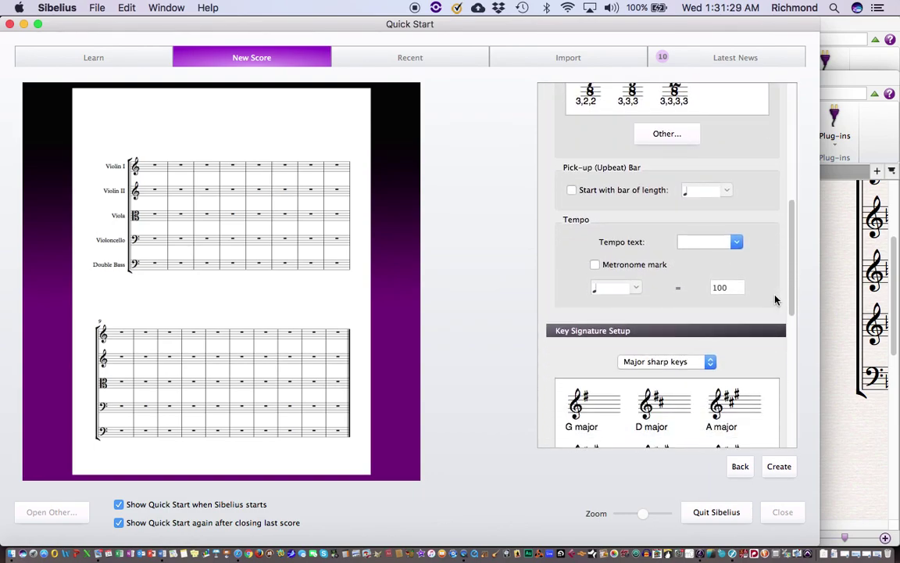
click(676, 167)
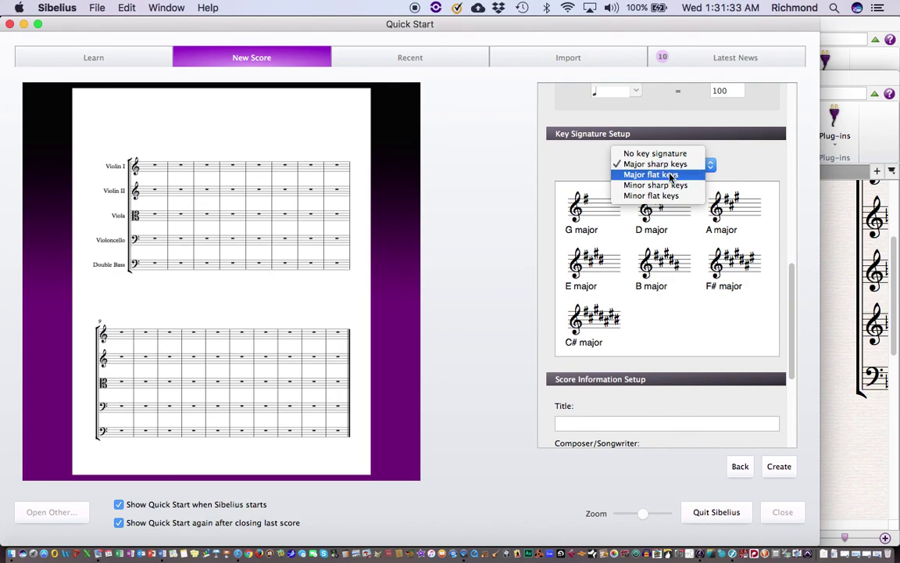
click(670, 175)
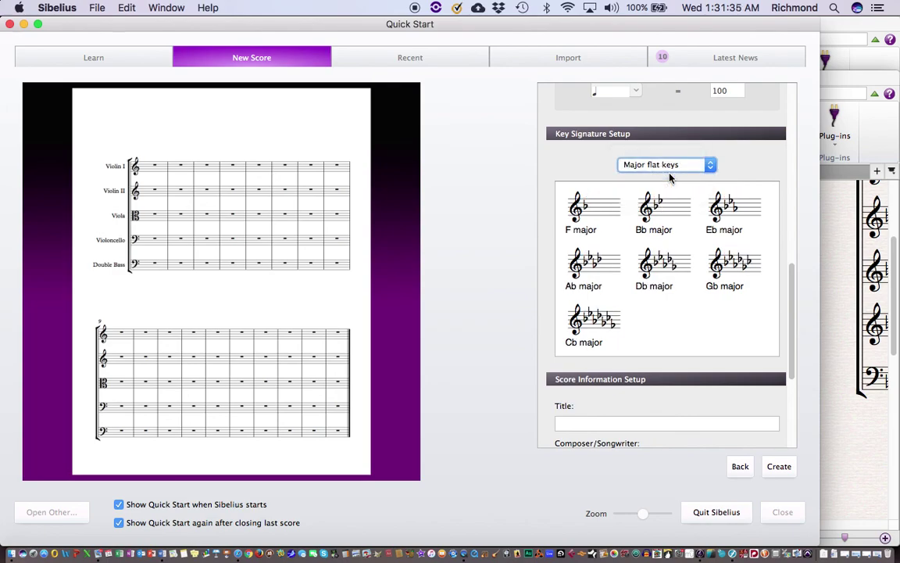
click(739, 215)
- Title the string orchestra score Abide With Me and create it
scroll(731, 349, down, 3)
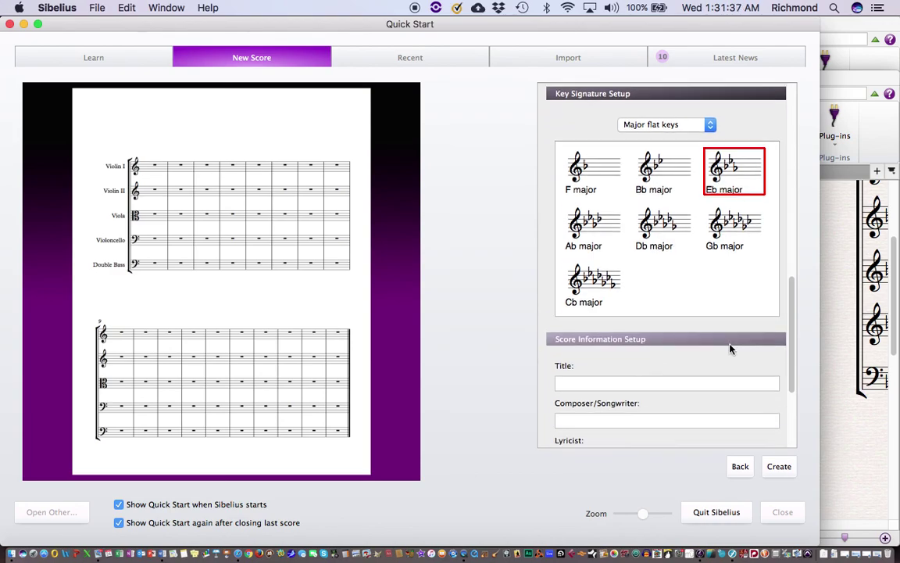
click(590, 357)
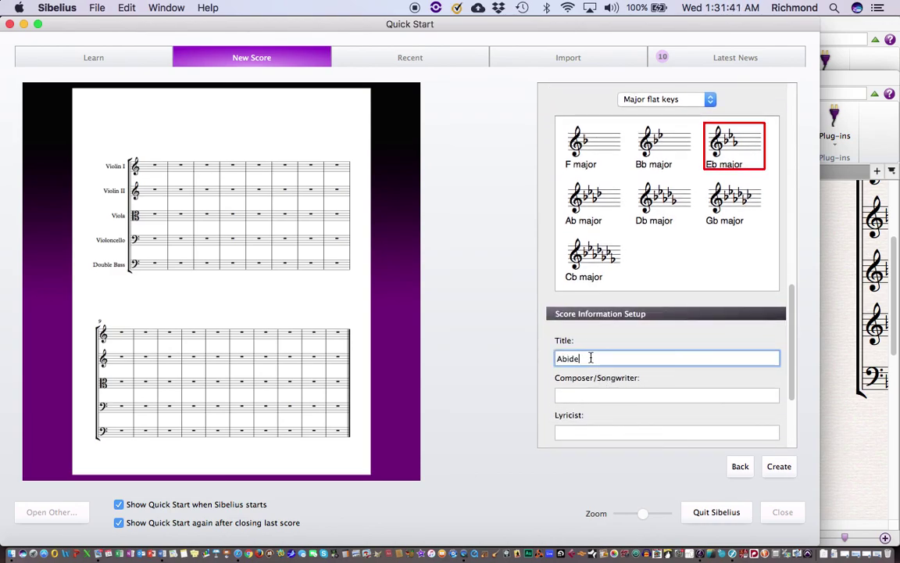
text(Abide With Me)
click(779, 469)
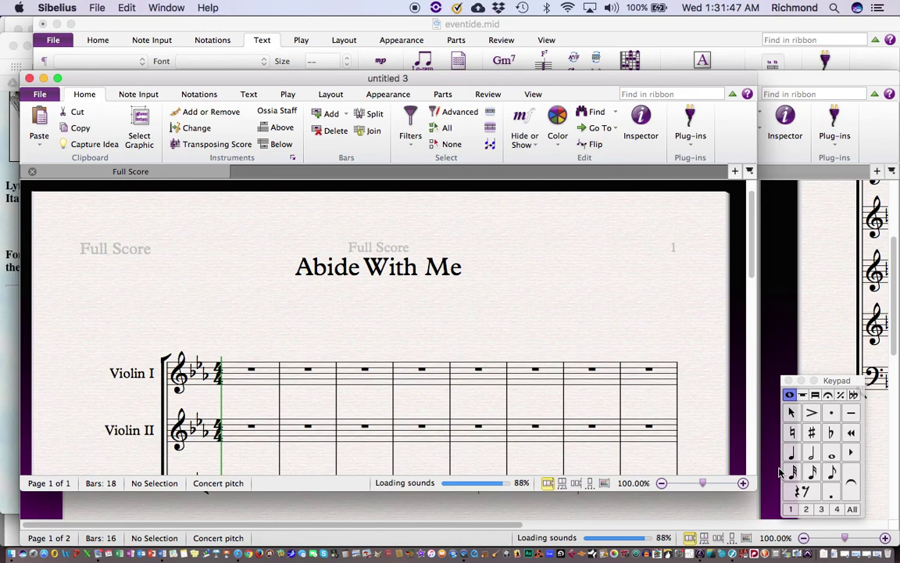
- Try pasting the copied passage into the string orchestra score at bar 1 of Violin I, and undo the paste
scroll(467, 365, down, 5)
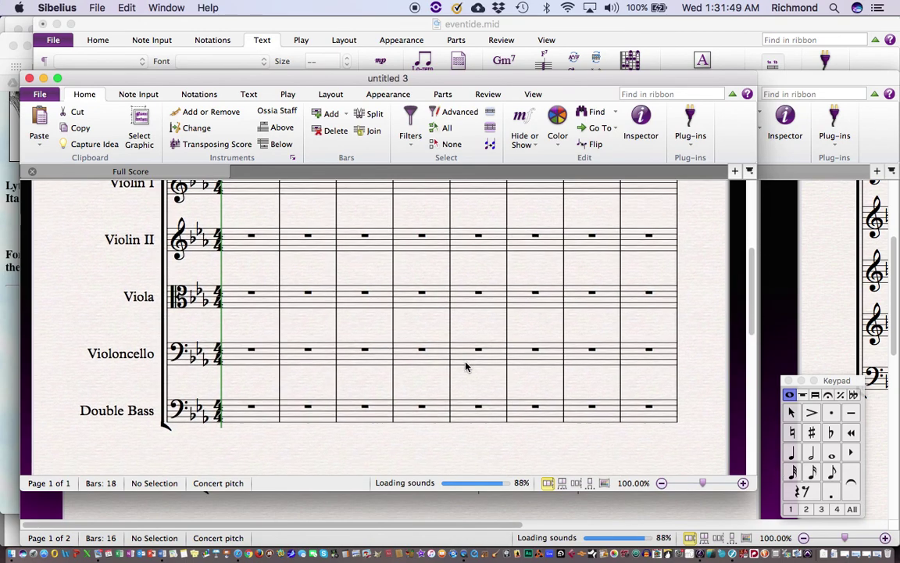
scroll(467, 366, up, 3)
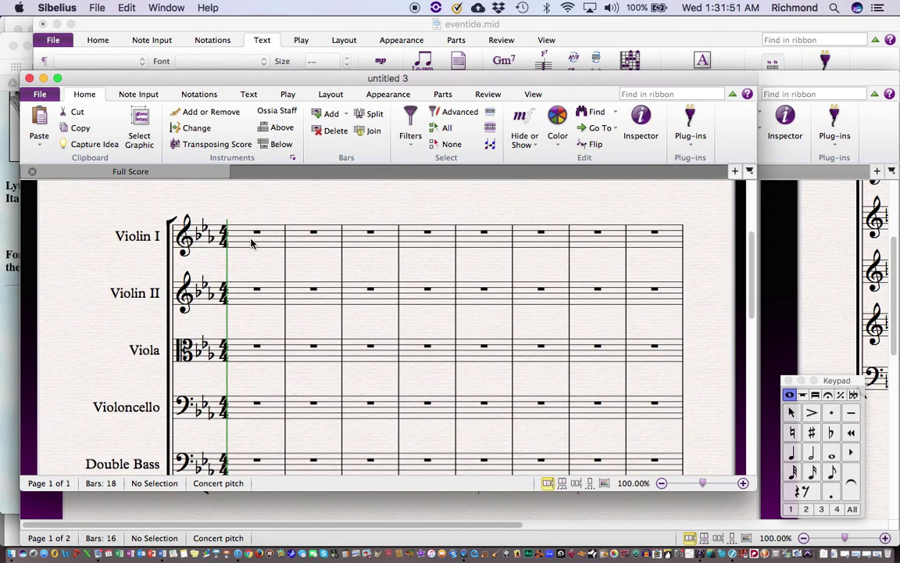
click(251, 244)
key(super+v)
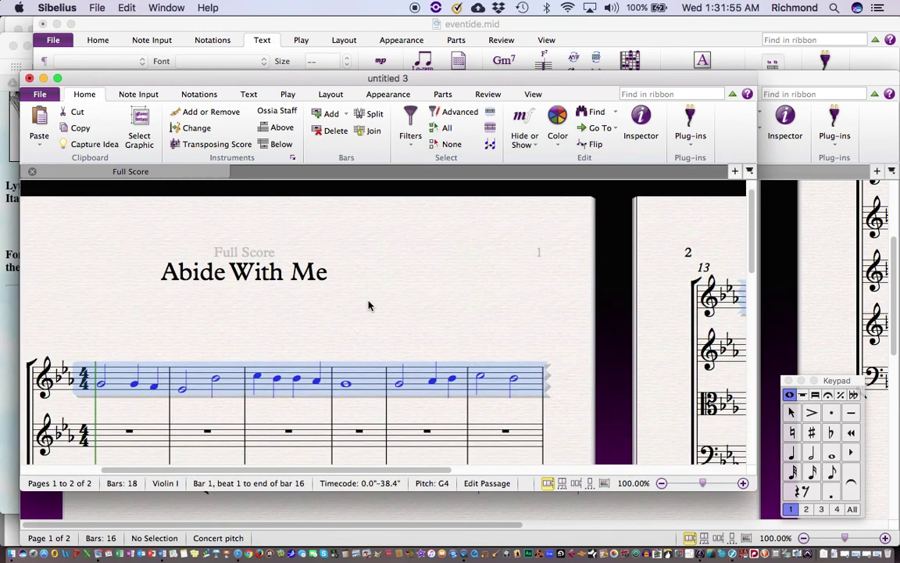
key(super+z)
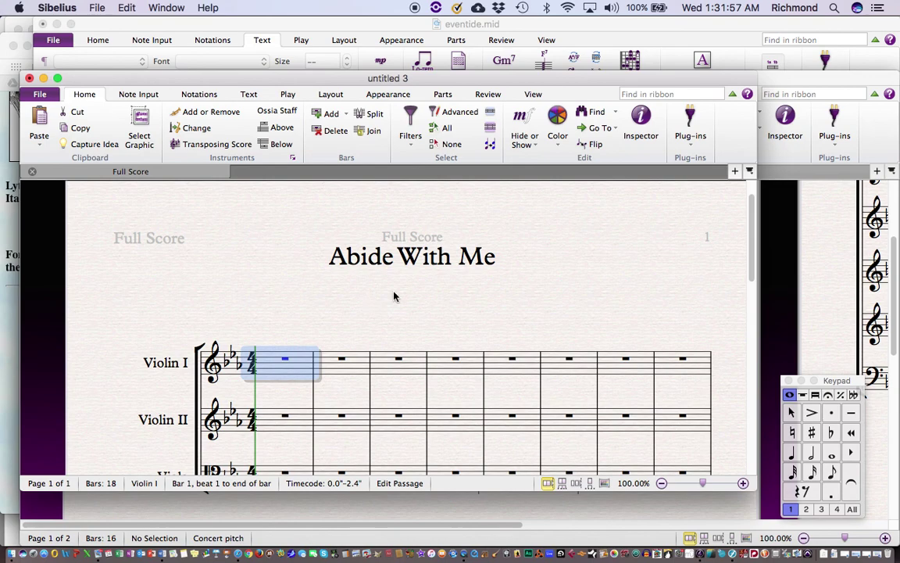
- Copy bars 1 to 16 of the Oboe through Bassoon staves from the wind quintet into the string orchestra score, starting at Violin I bar 1
click(283, 506)
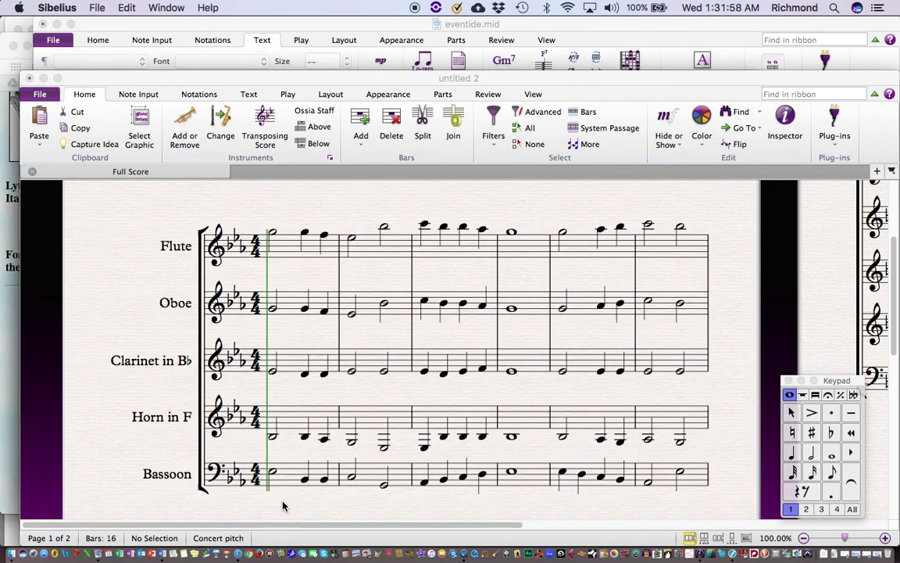
click(286, 311)
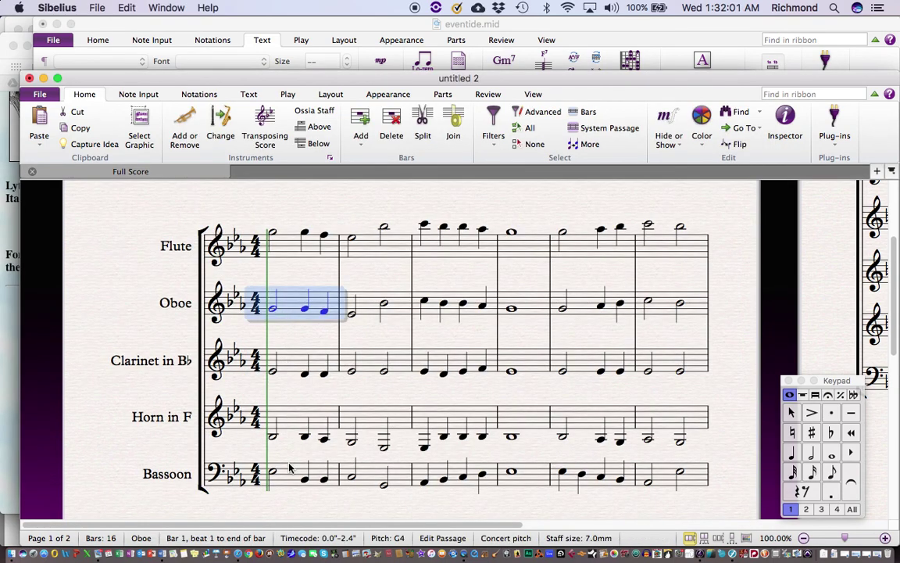
triple_click(289, 310)
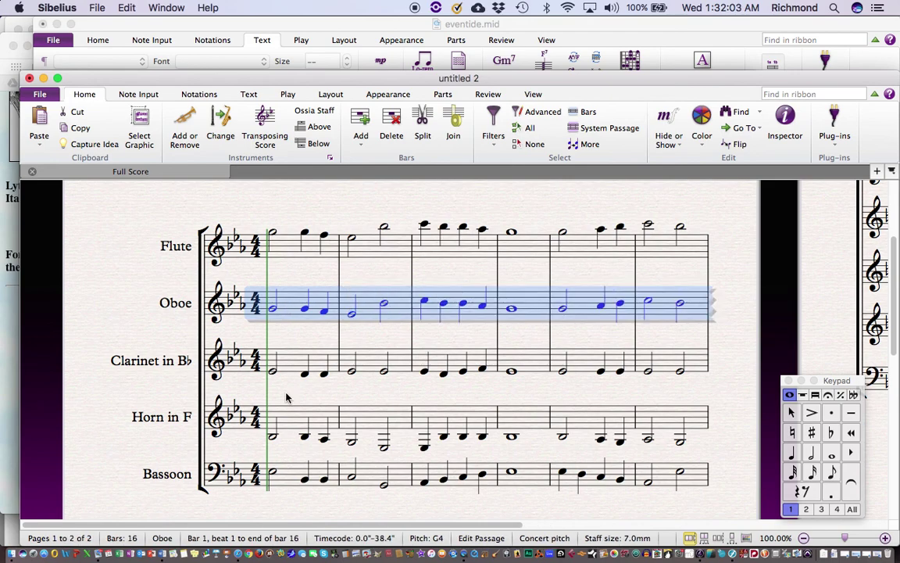
shift+click(287, 477)
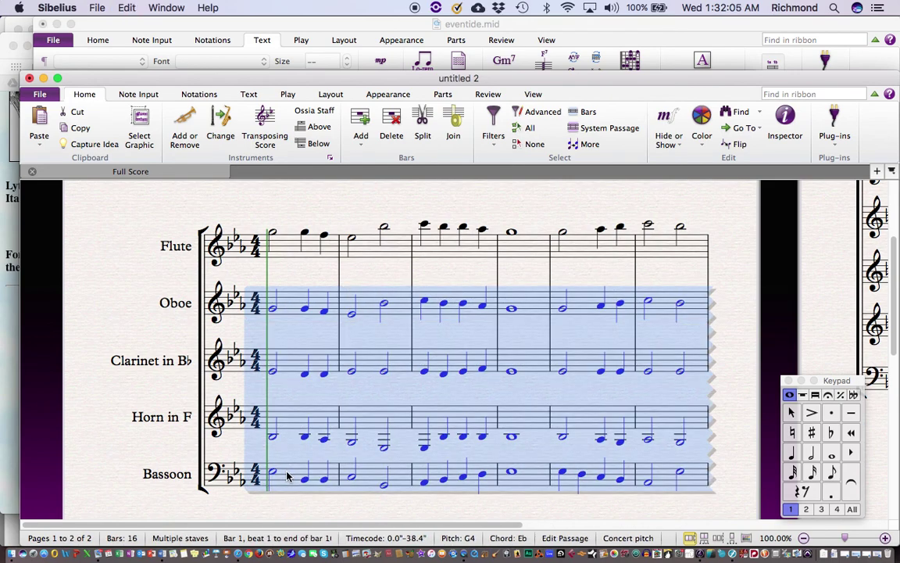
click(159, 7)
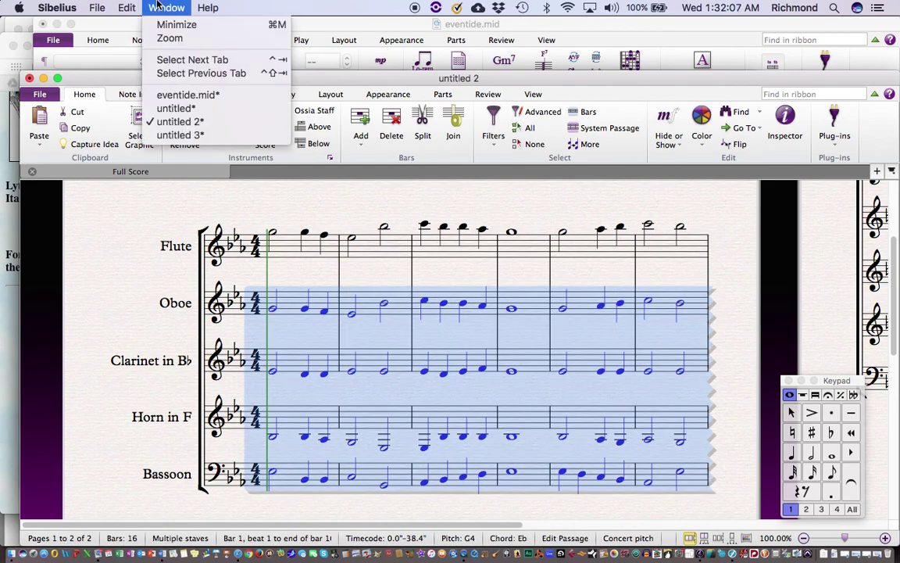
click(174, 135)
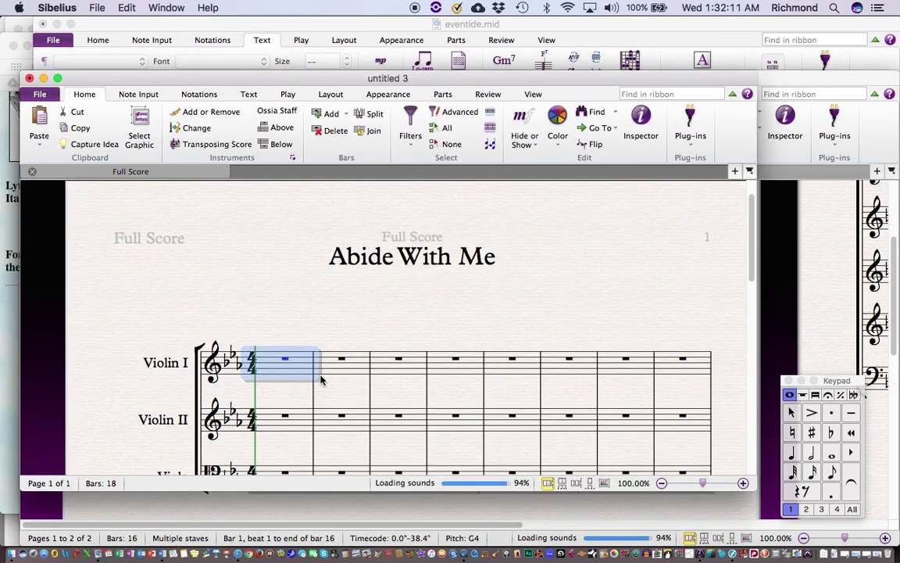
key(super+v)
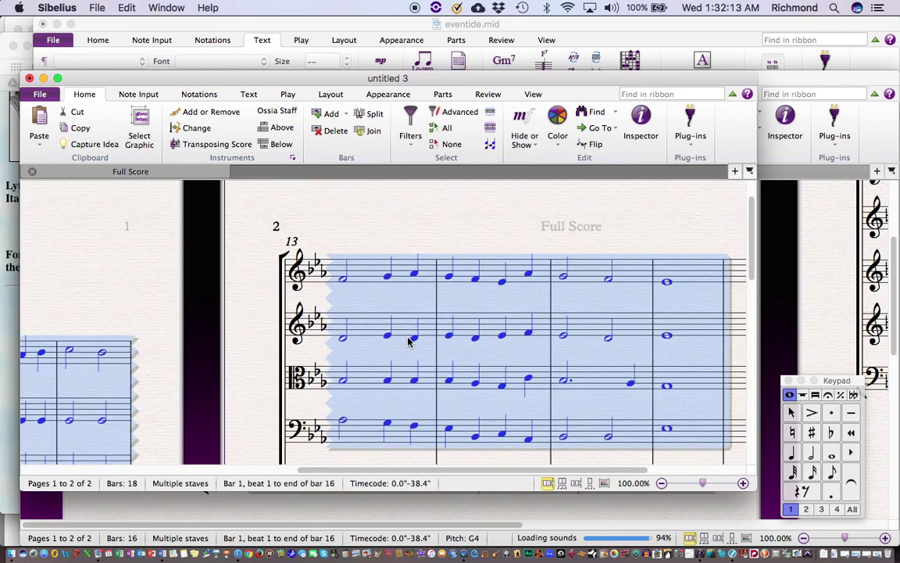
- Copy the entire Violoncello line into the Double Bass staff from bar 1 and lower the Double Bass copy by an octave
scroll(408, 340, up, 10)
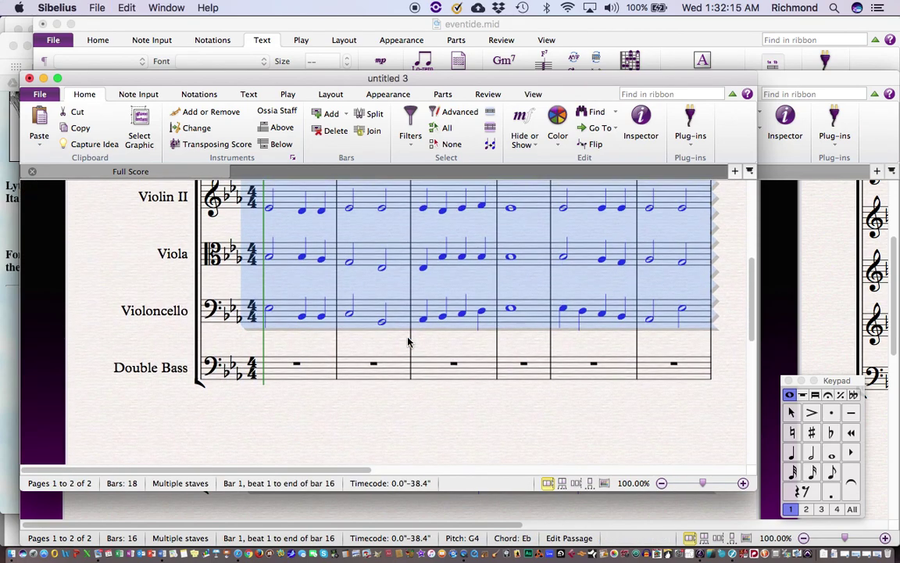
click(300, 360)
click(283, 316)
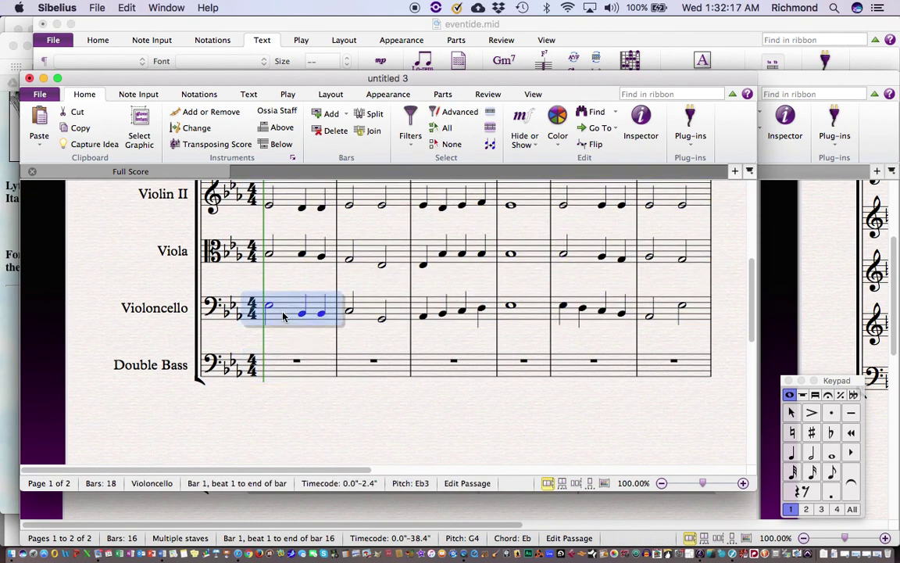
triple_click(283, 316)
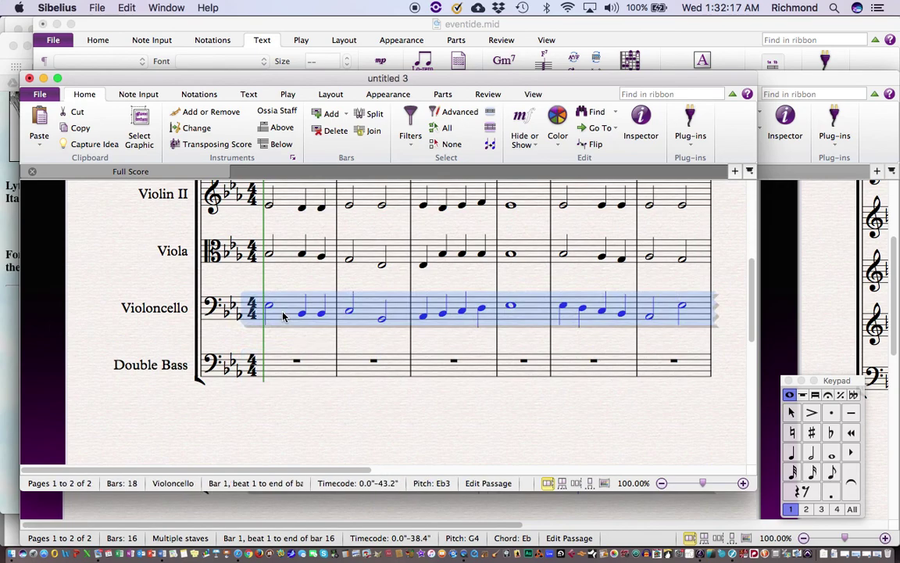
alt+click(269, 366)
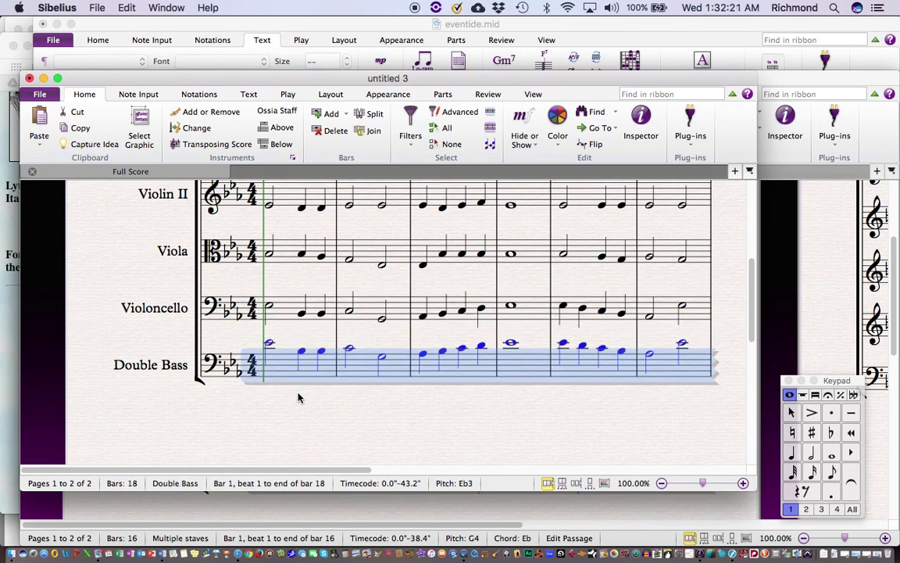
key(super+Down)
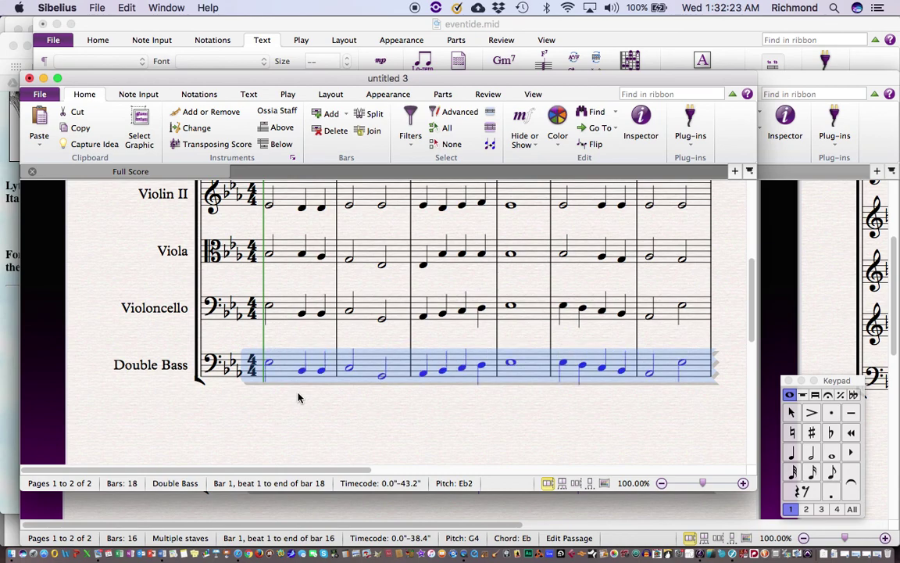
key(Escape)
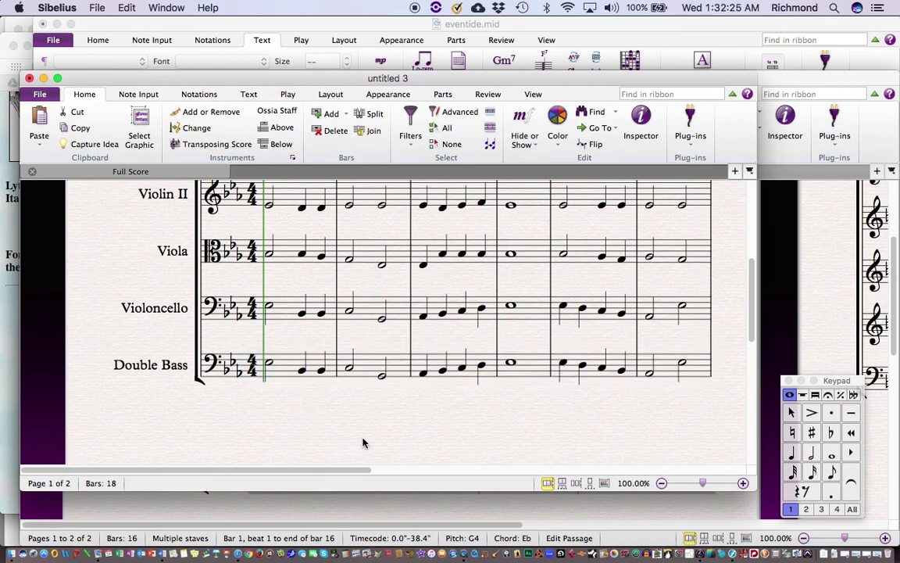
- Transpose the whole string orchestra score down to D major, including key signatures and using double sharps/flats
scroll(361, 442, up, 5)
scroll(362, 441, down, 4)
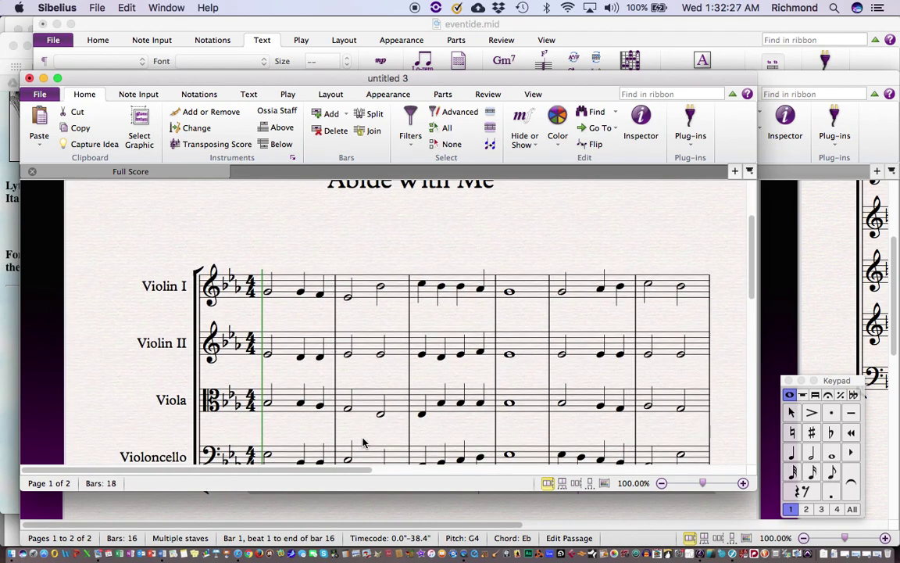
scroll(361, 442, down, 2)
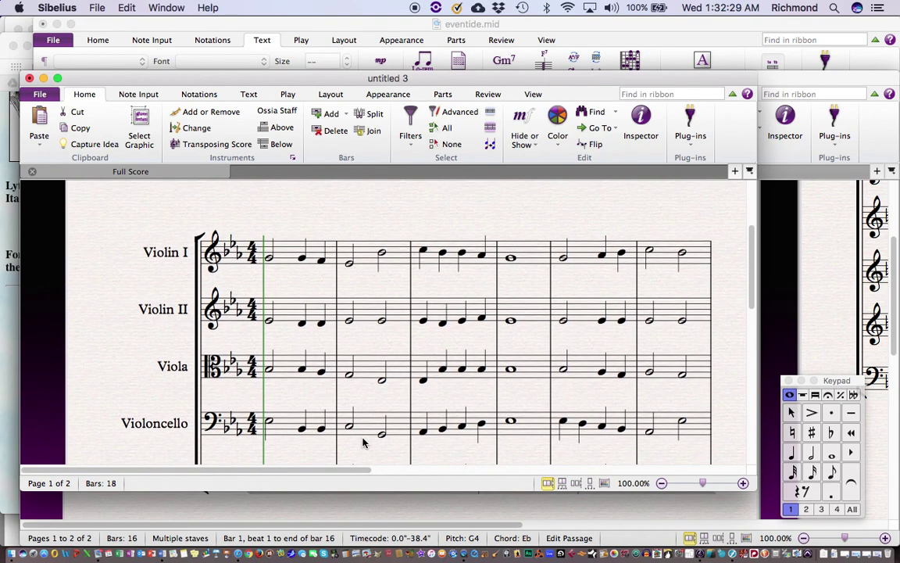
scroll(361, 442, up, 1)
key(super+minus)
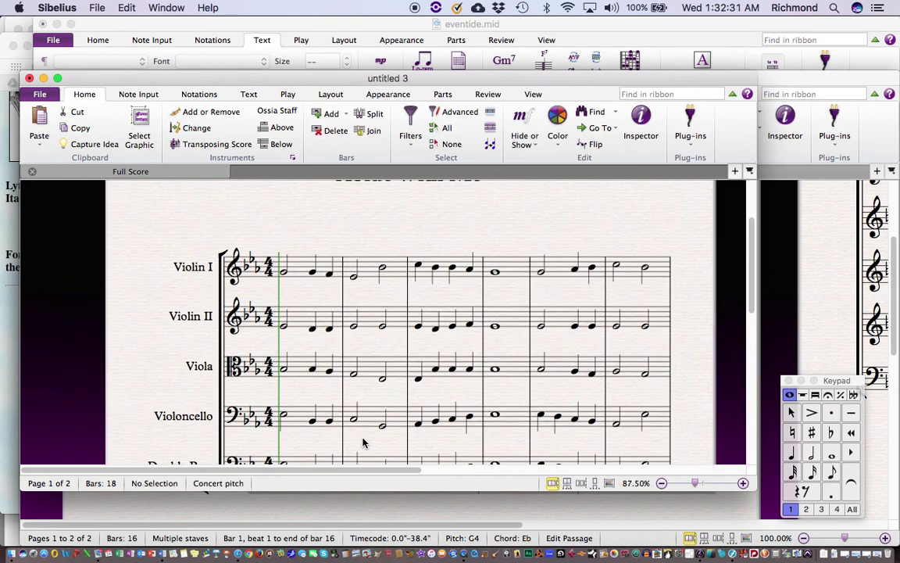
key(super+minus)
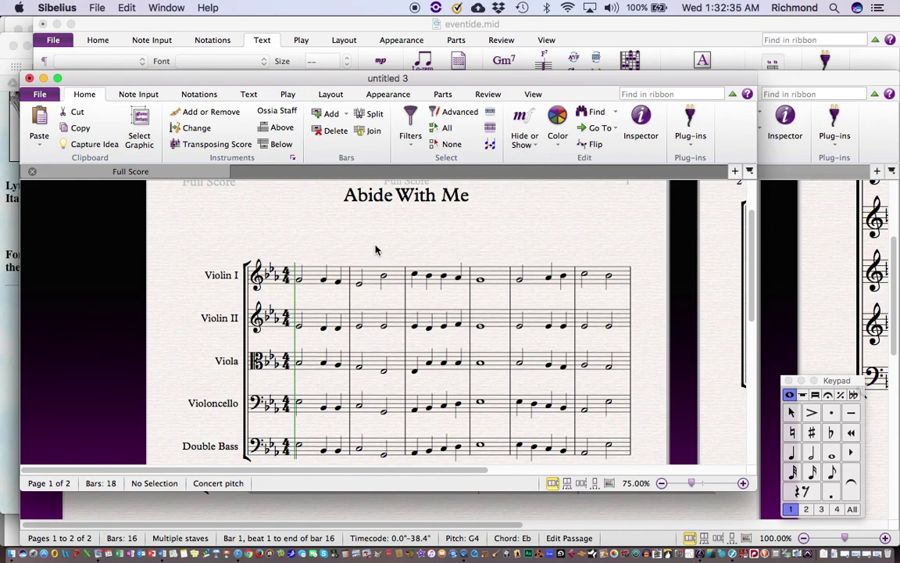
key(shift+t)
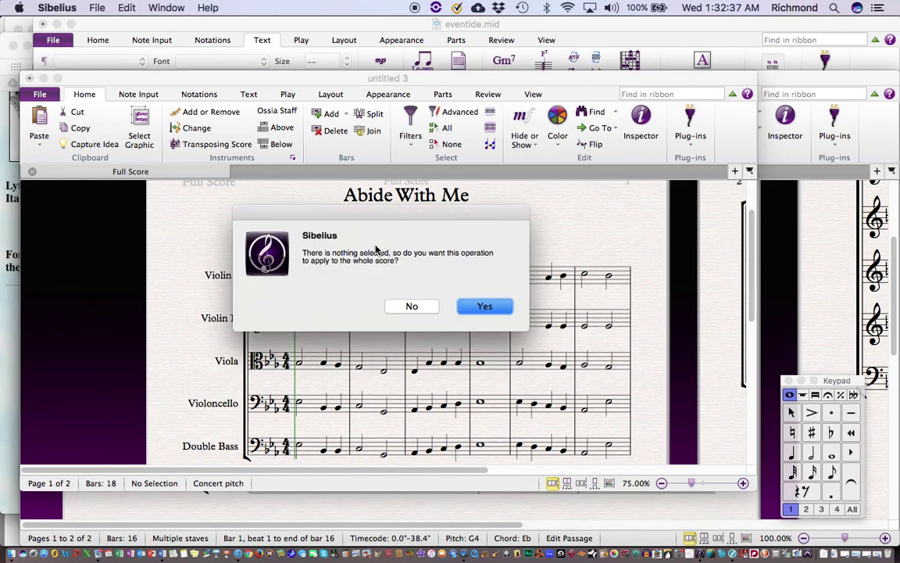
click(480, 307)
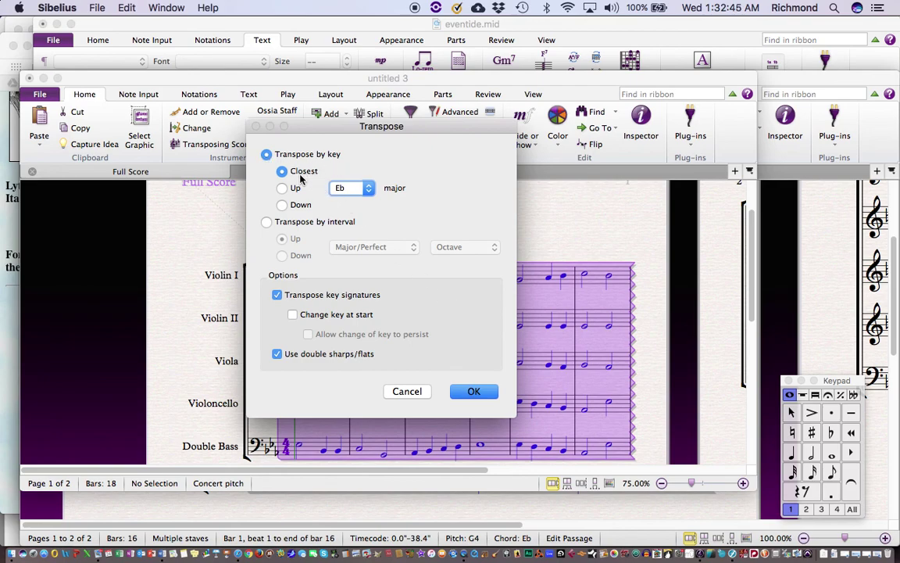
click(283, 205)
click(337, 188)
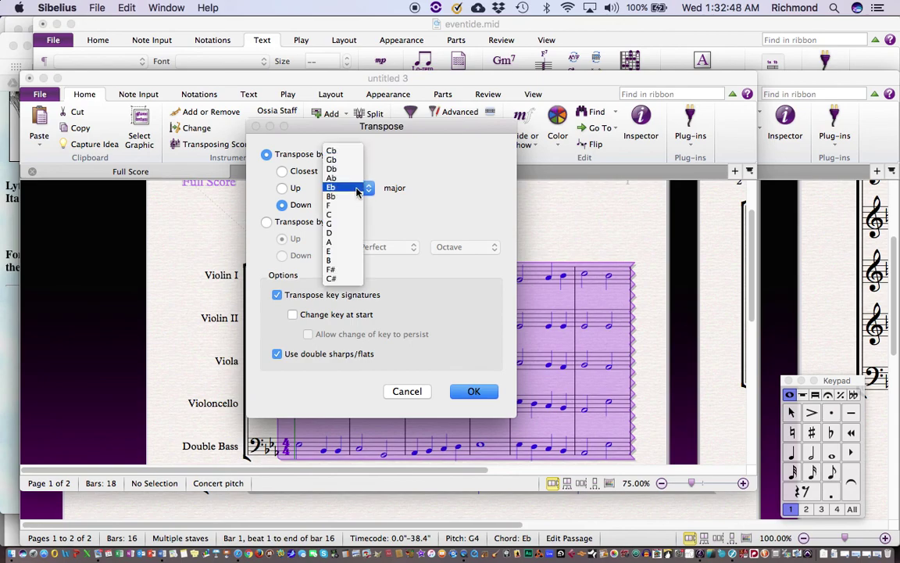
click(342, 235)
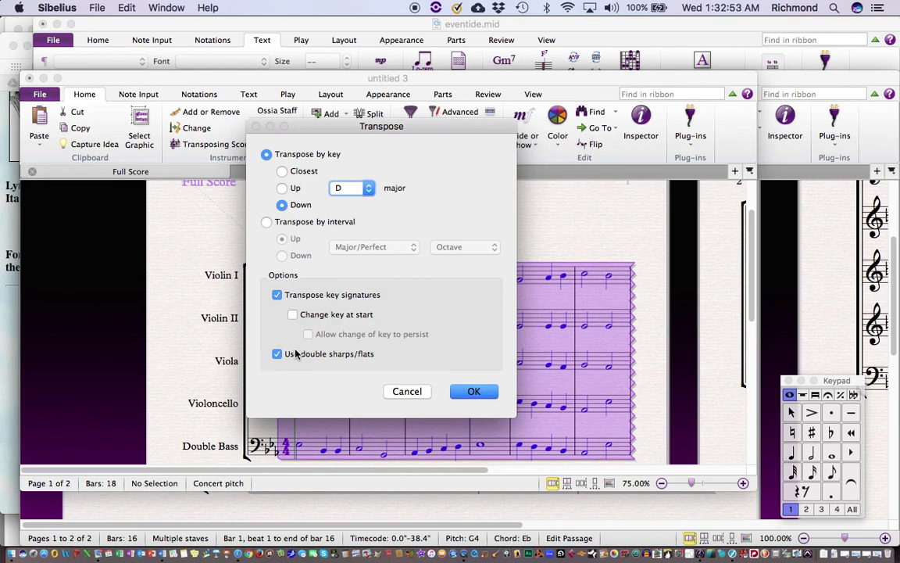
click(278, 295)
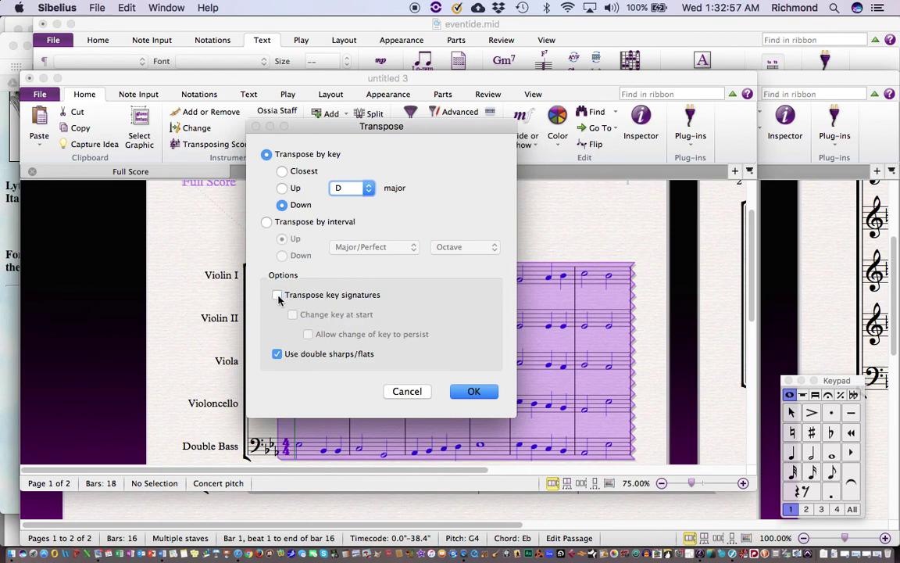
click(277, 296)
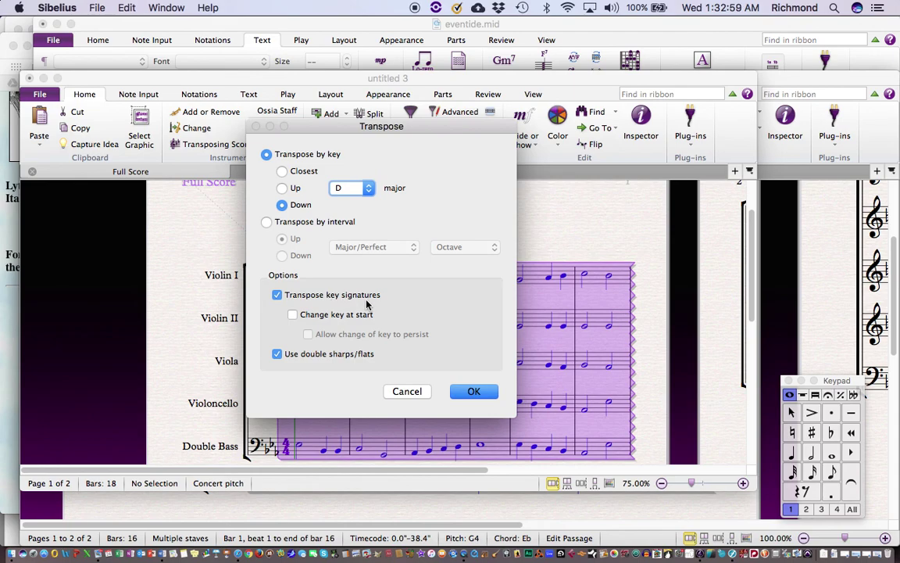
click(474, 391)
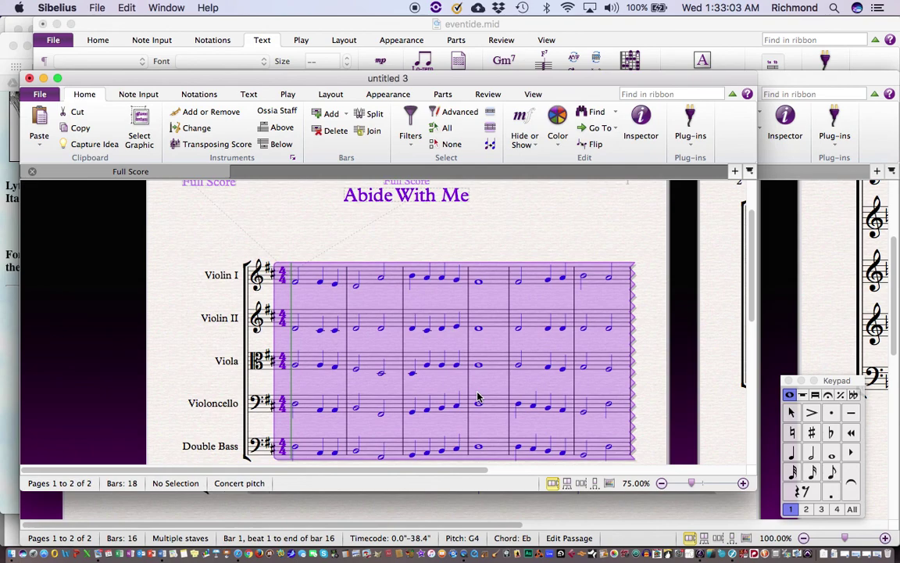
key(Escape)
- Compare the two keys by undoing and redoing the transposition of the whole score
scroll(419, 333, right, 3)
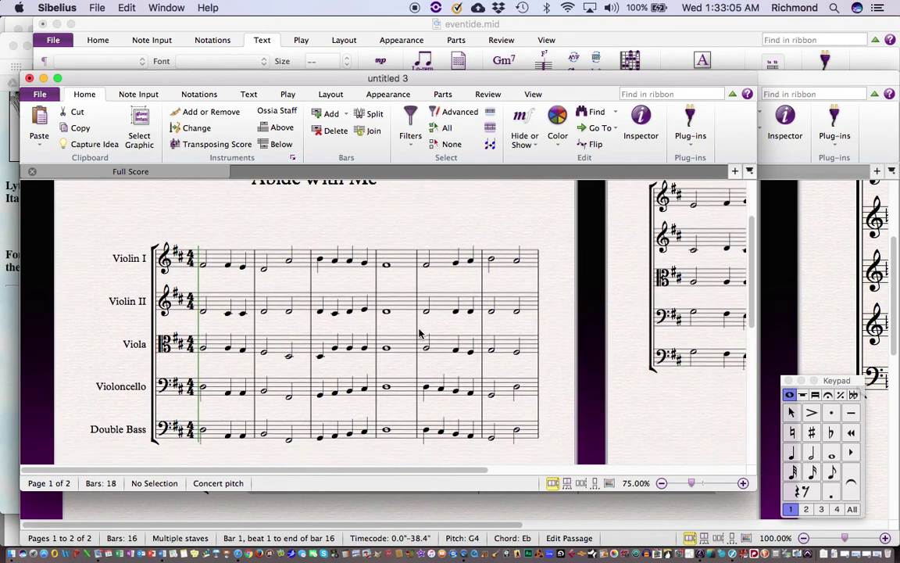
scroll(418, 334, down, 3)
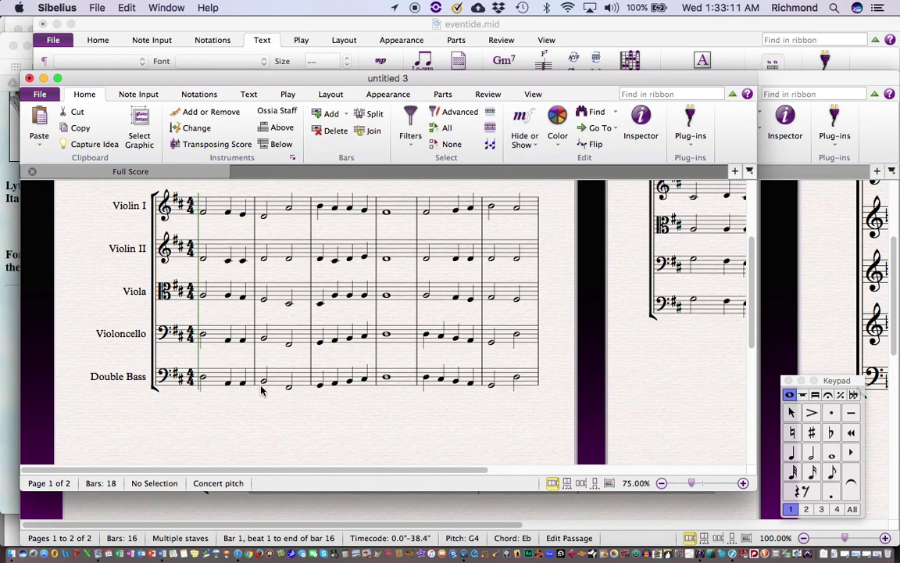
scroll(272, 397, up, 3)
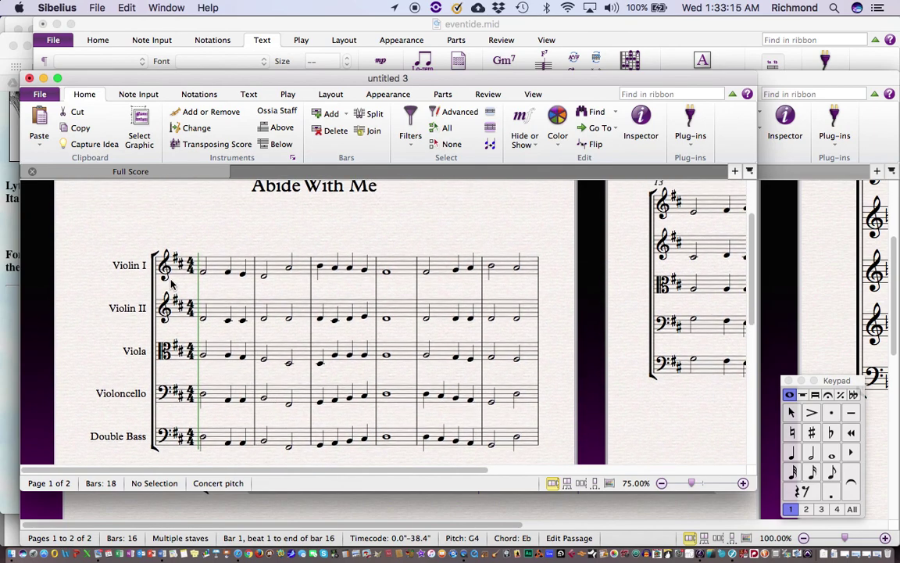
key(super+a)
key(Escape)
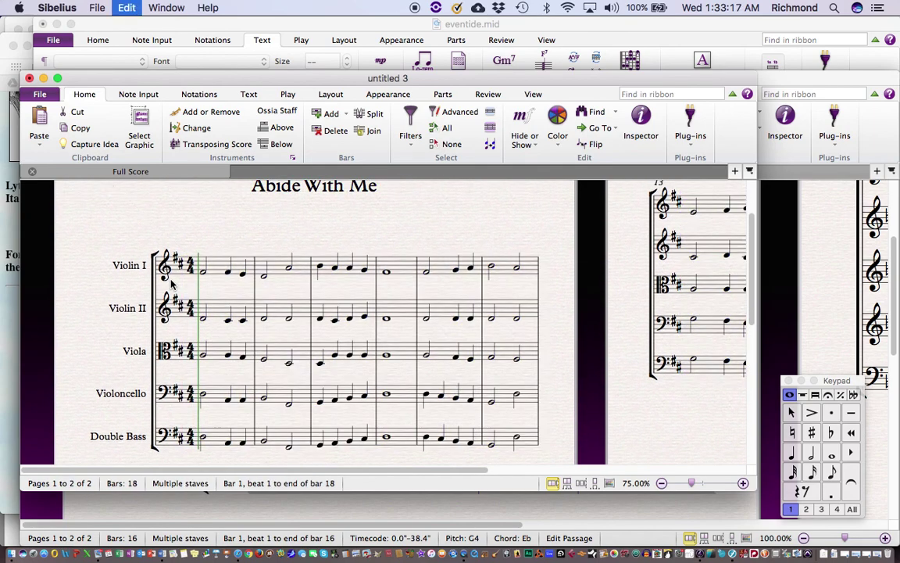
key(super+a)
key(shift+t)
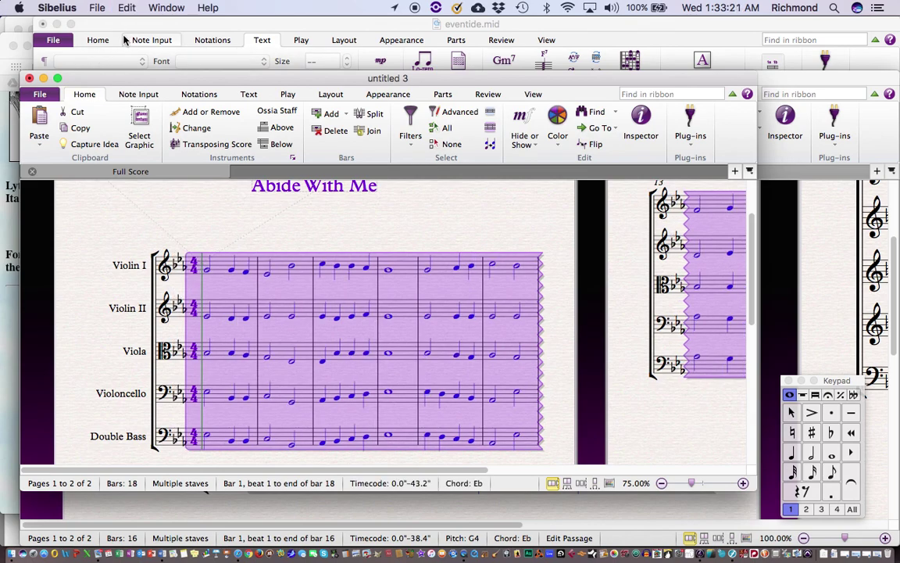
click(125, 9)
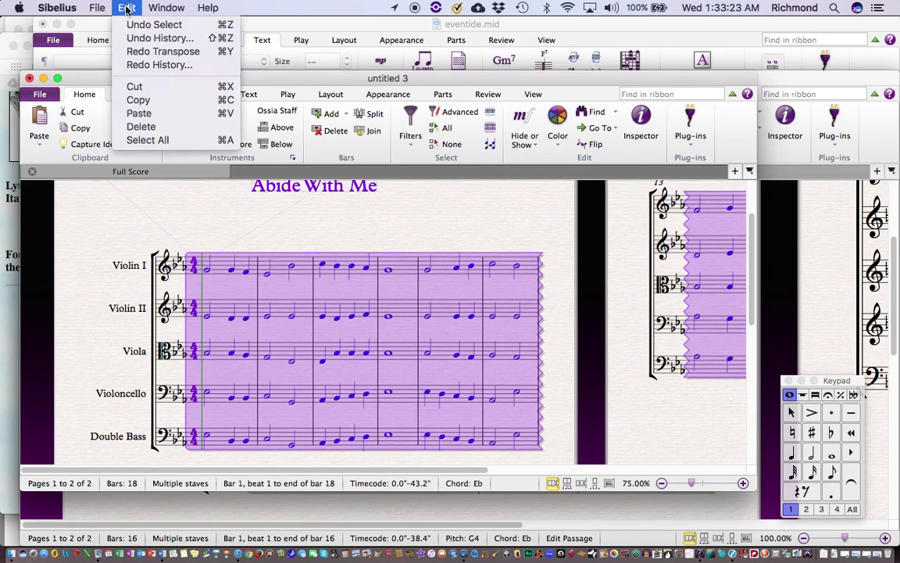
click(134, 50)
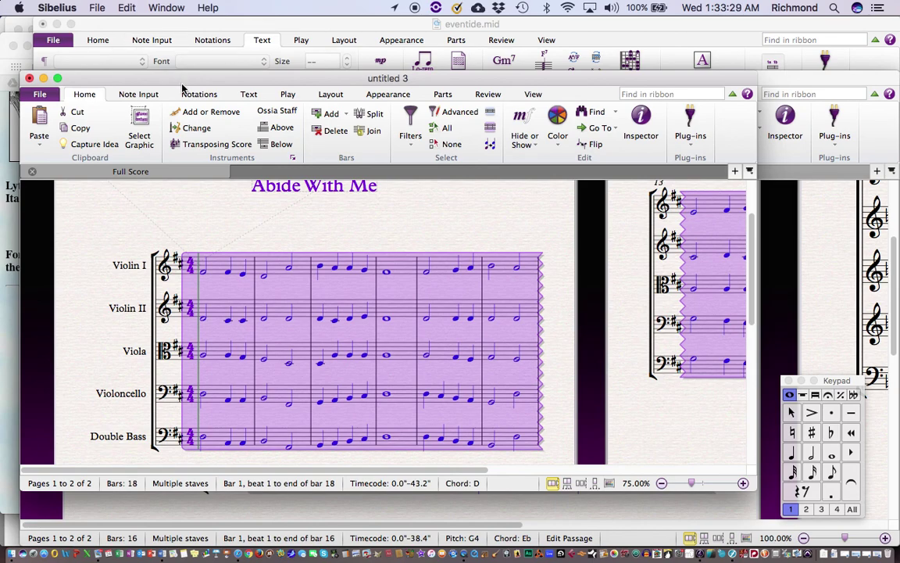
key(super+z)
key(super+y)
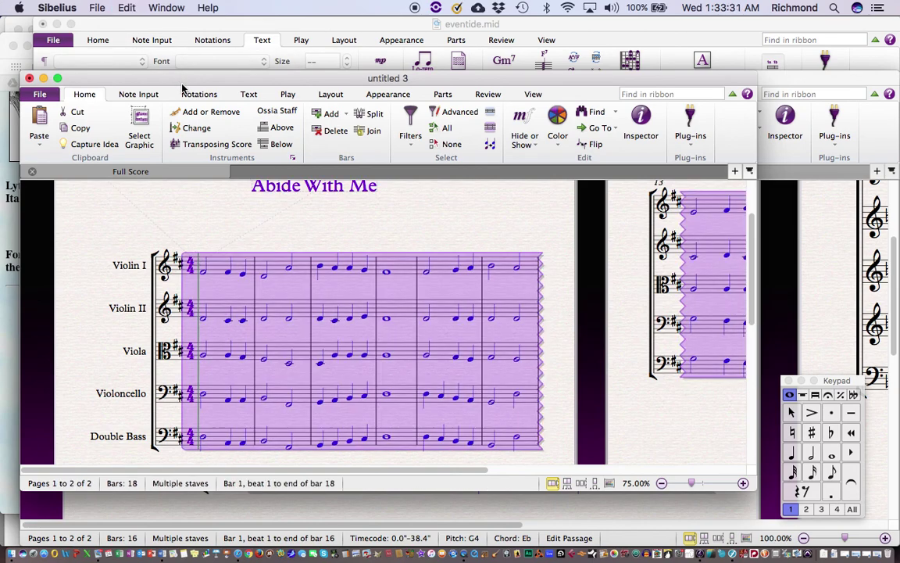
click(210, 229)
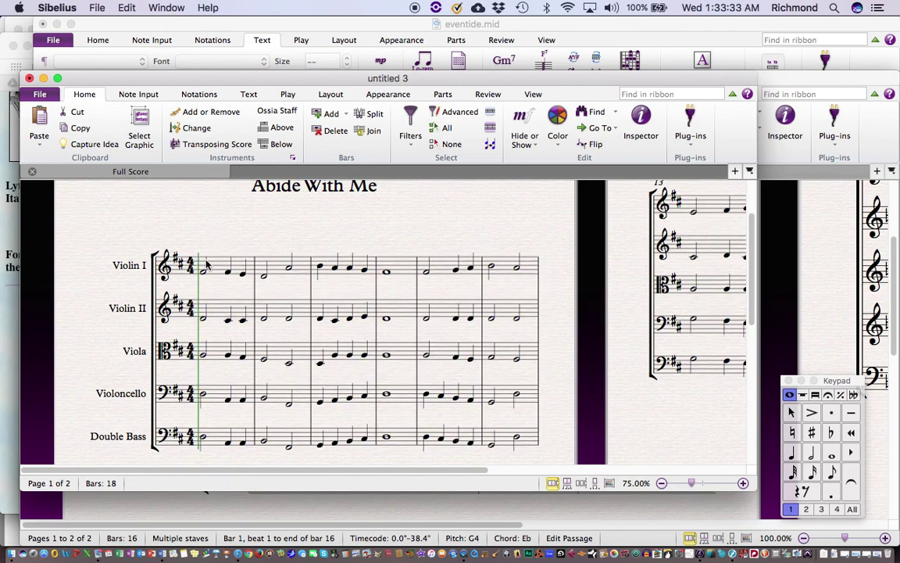
- Raise bars 1 to 6 of the Violin I, Violin II and Viola staves by an octave
click(153, 258)
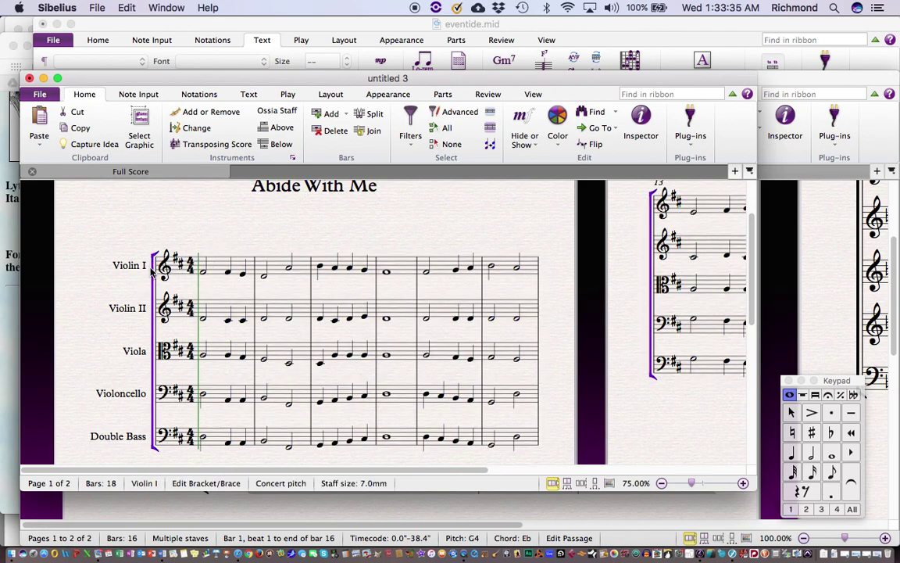
double_click(219, 271)
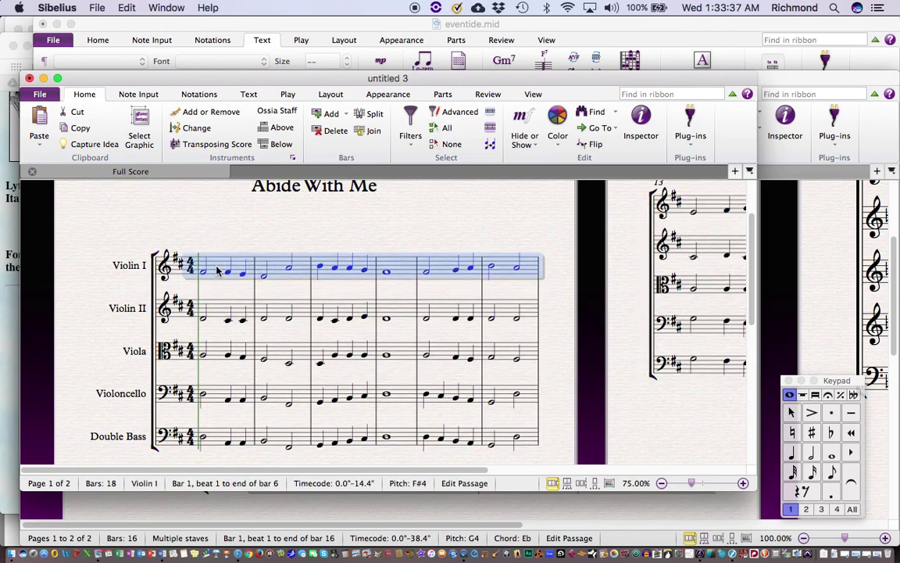
shift+click(221, 353)
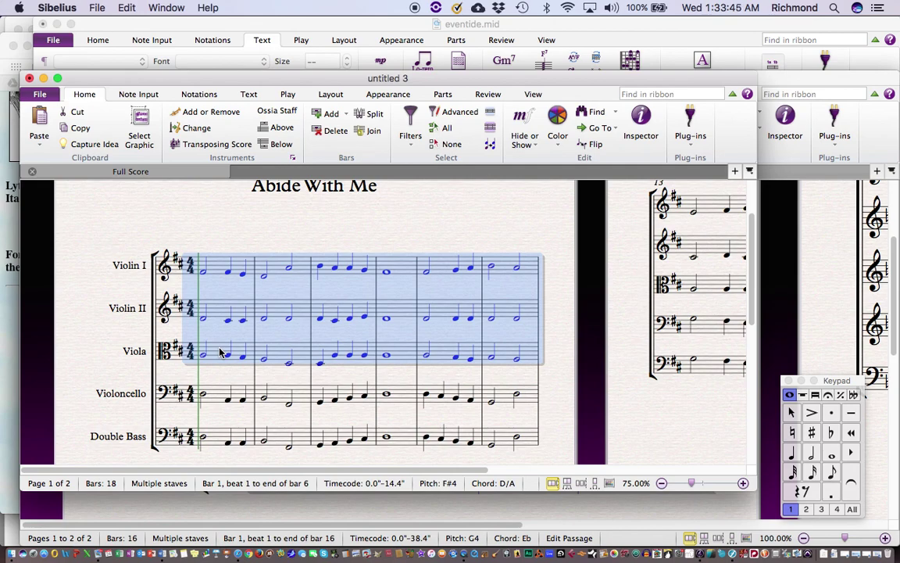
key(super+equal)
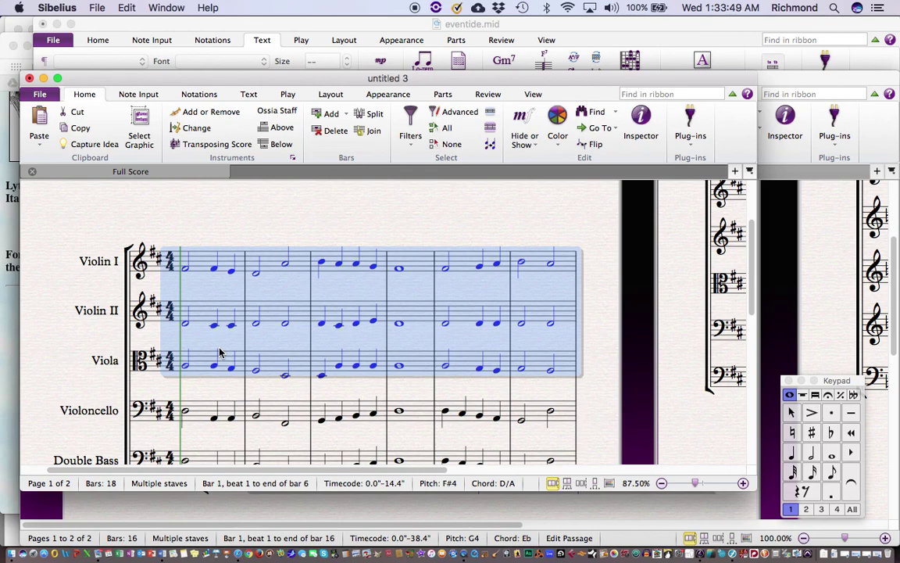
key(super+Up)
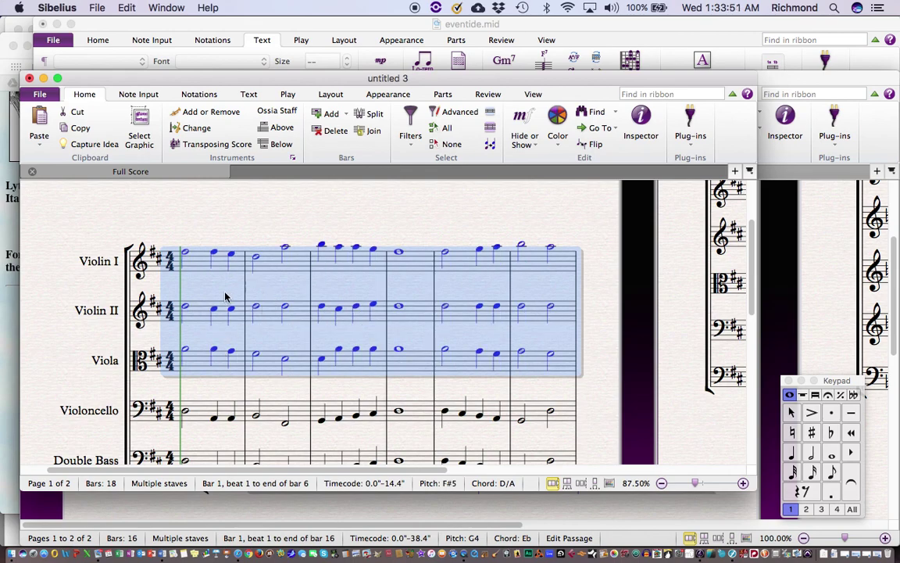
click(251, 233)
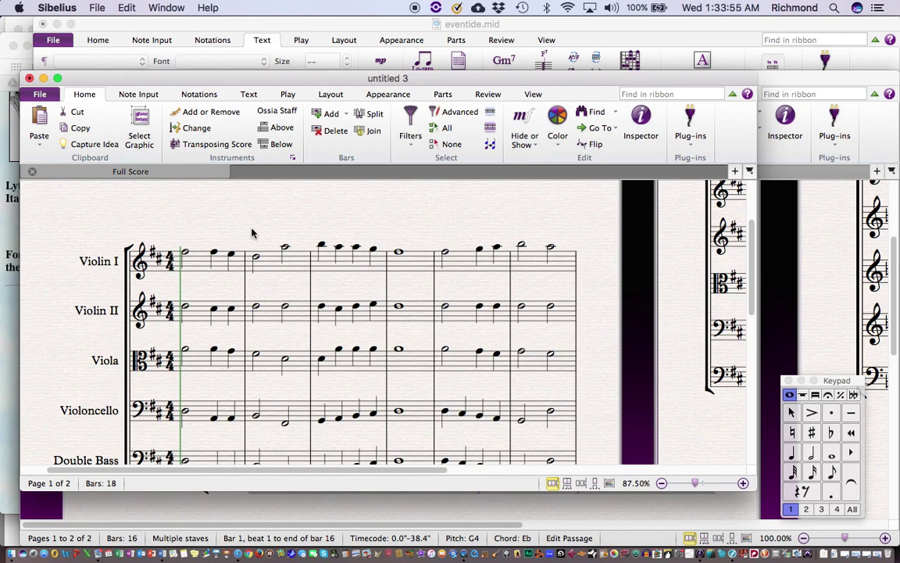
- Lower the entire Viola line, bars 1 to 18, by an octave
triple_click(200, 361)
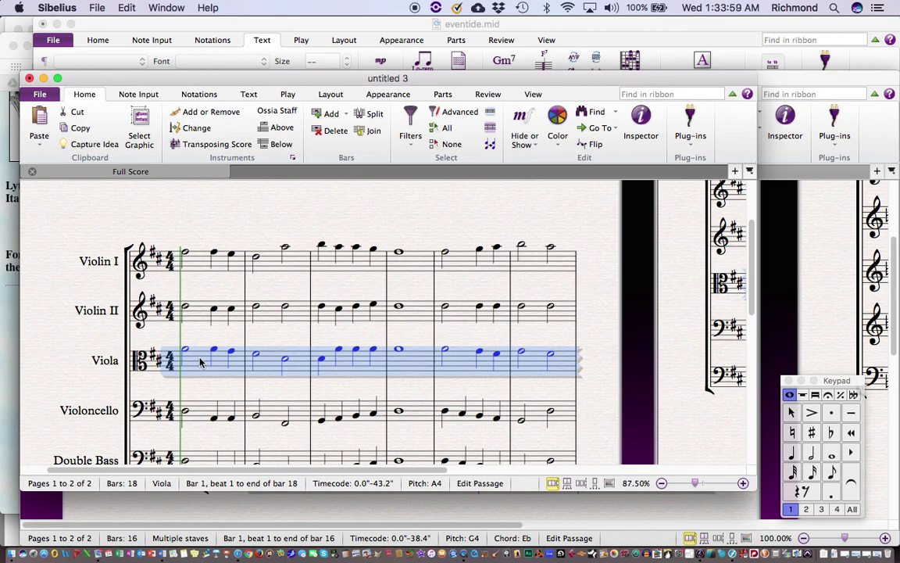
key(super+Down)
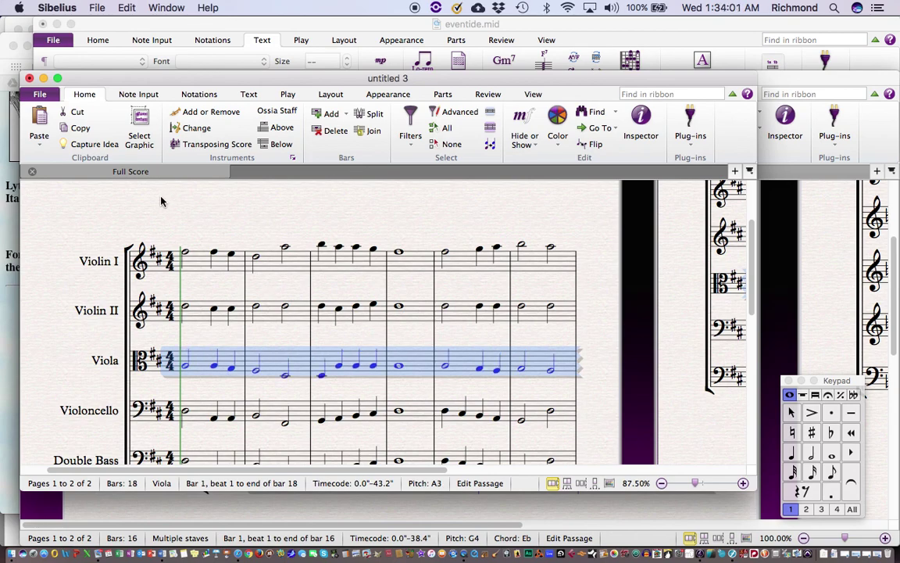
click(121, 188)
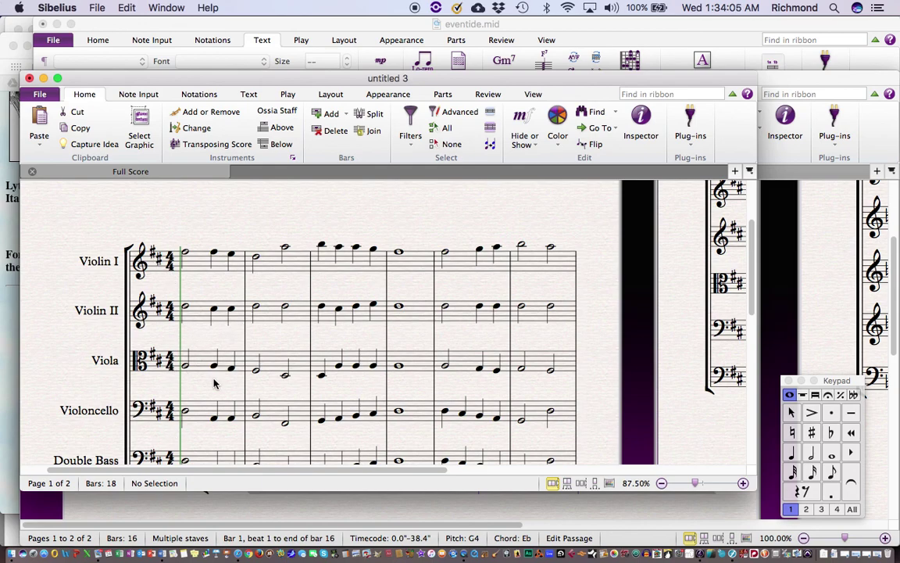
- Toggle Transposing Score for the string score, leaving it displayed at concert pitch
scroll(213, 382, down, 3)
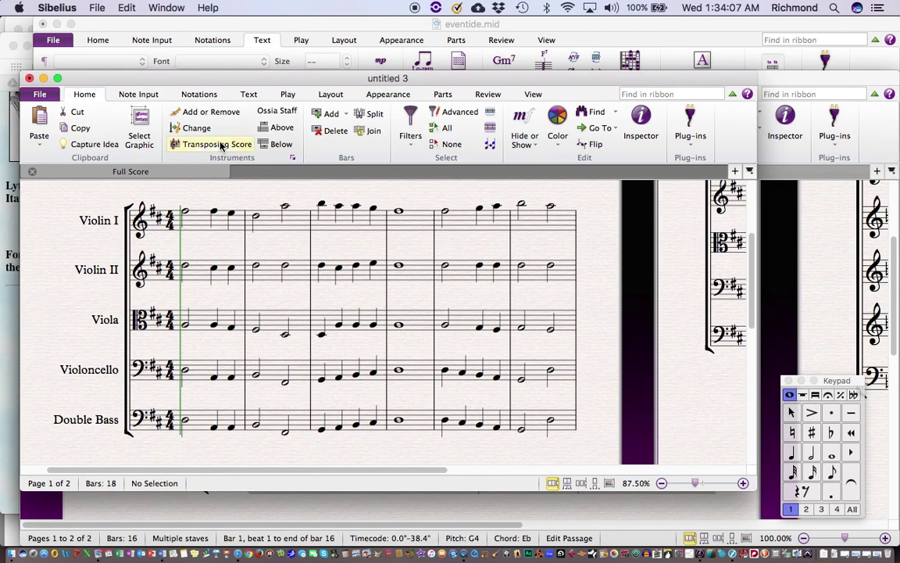
click(221, 146)
click(221, 146)
click(222, 146)
click(221, 146)
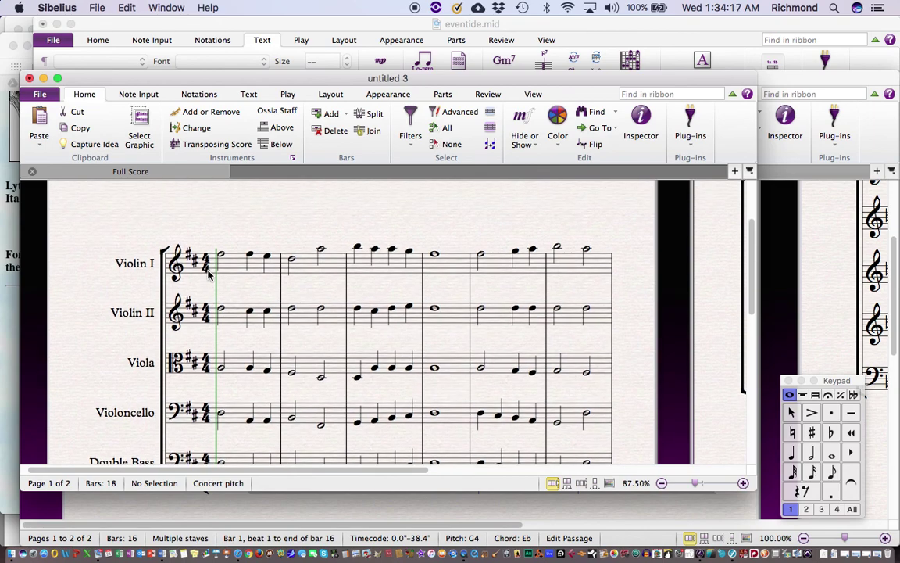
- Open the print settings for the full score and review the page preview and options
click(97, 8)
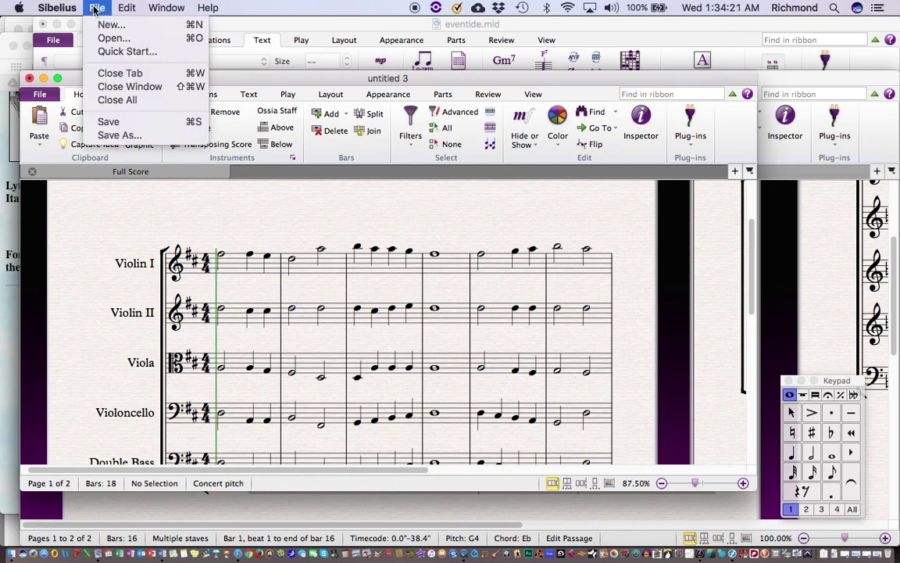
click(97, 8)
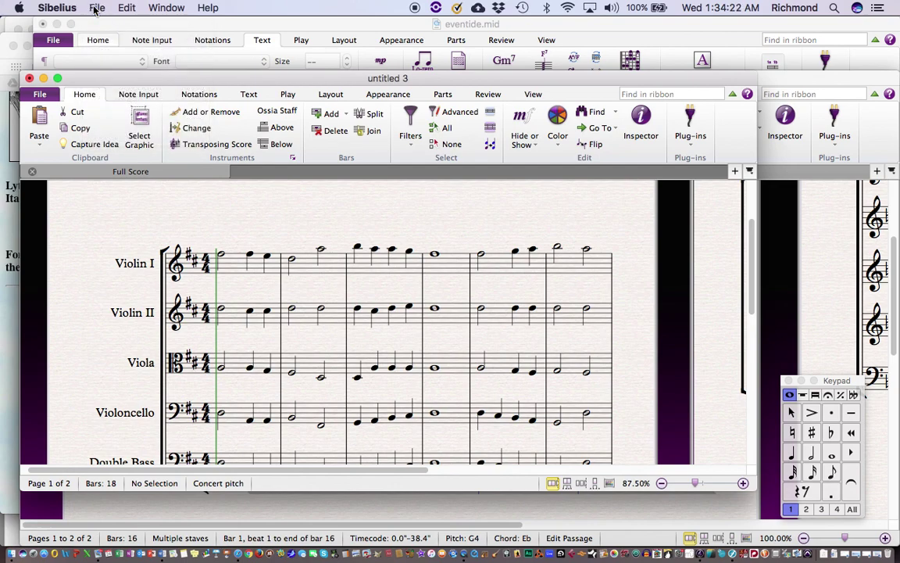
click(41, 94)
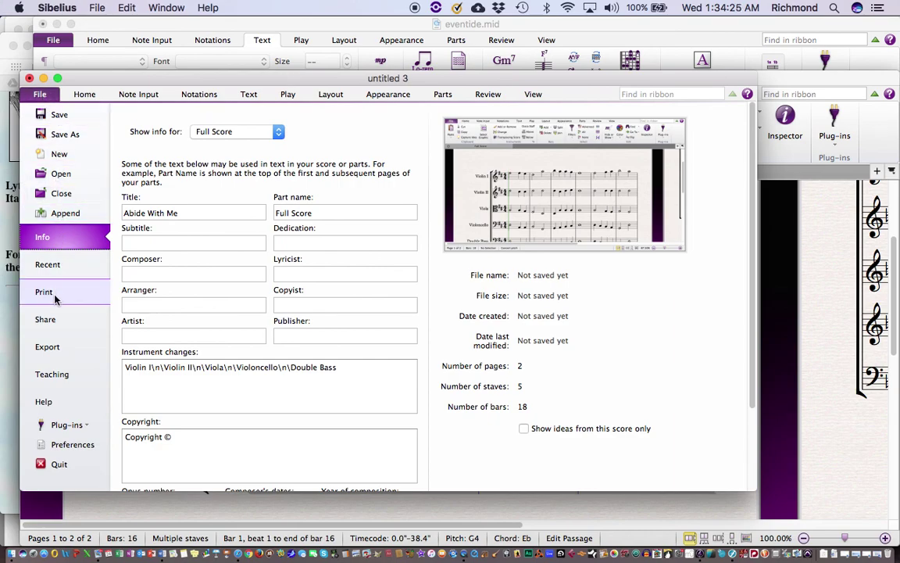
click(49, 295)
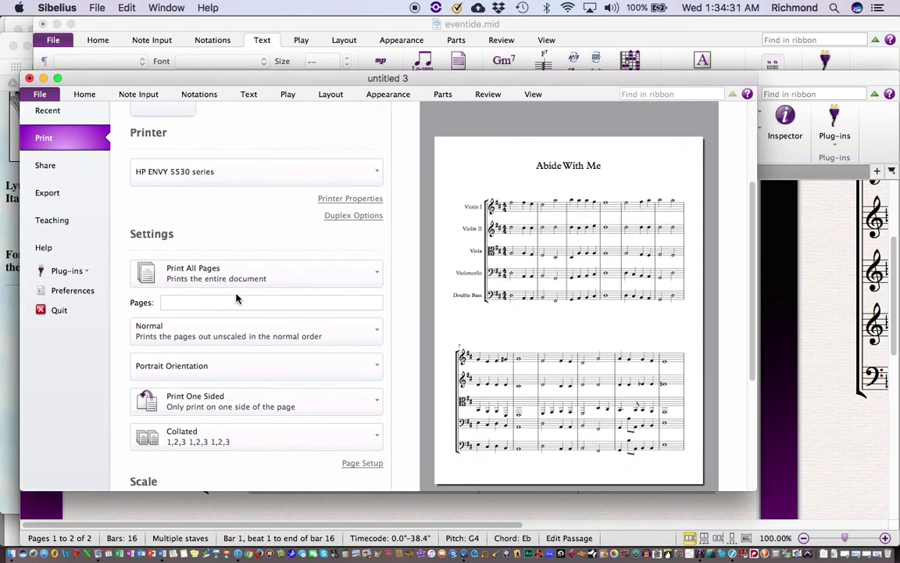
scroll(236, 298, down, 1)
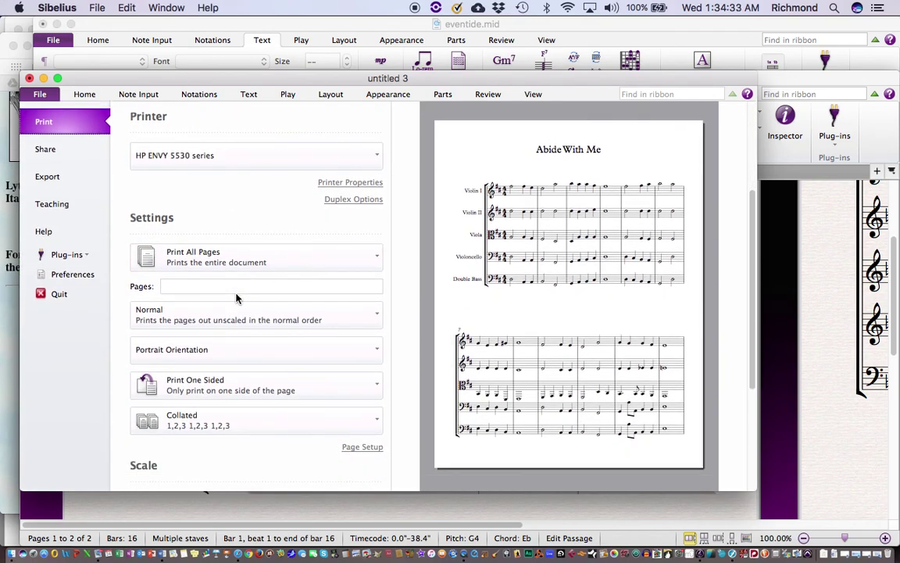
scroll(243, 223, up, 5)
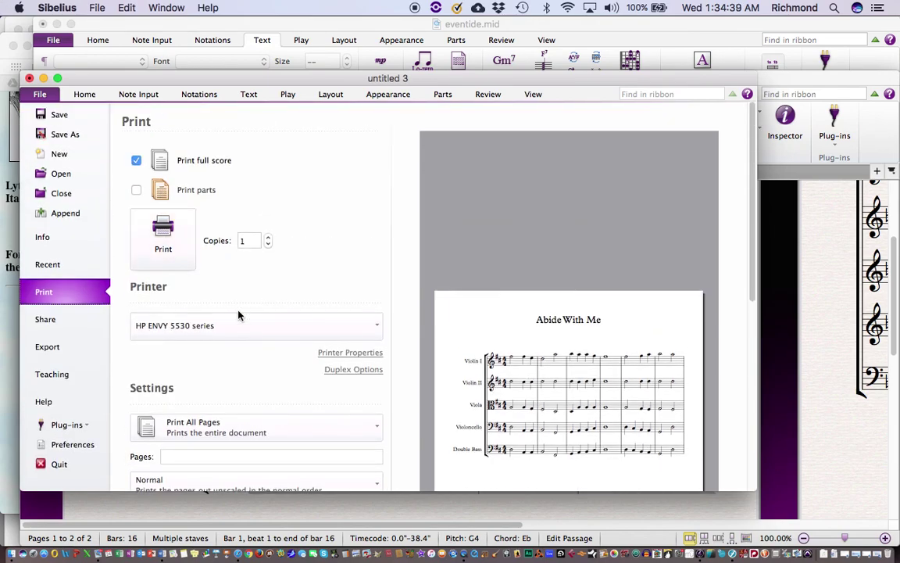
scroll(239, 314, down, 3)
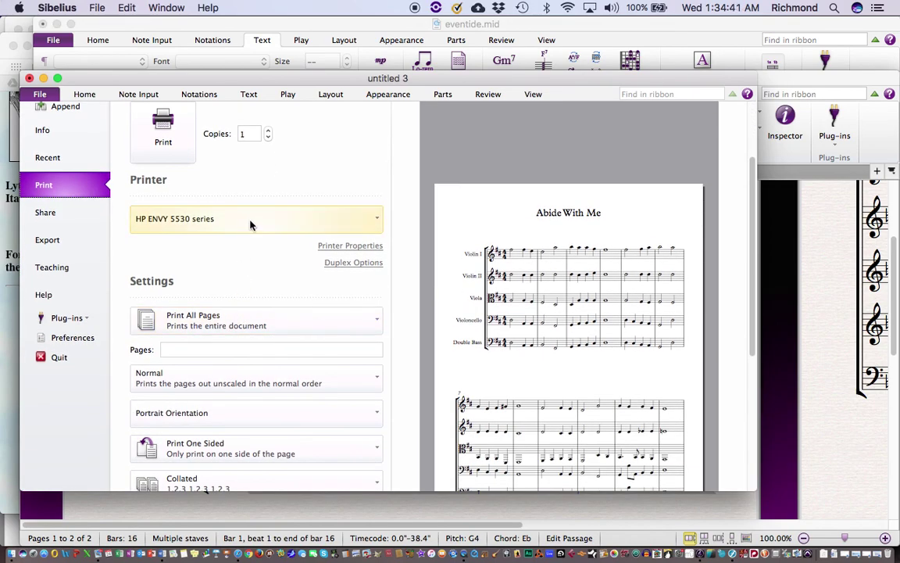
- Print one copy of the full score, all pages in portrait orientation, on the HP ENVY 5530 series printer
click(358, 223)
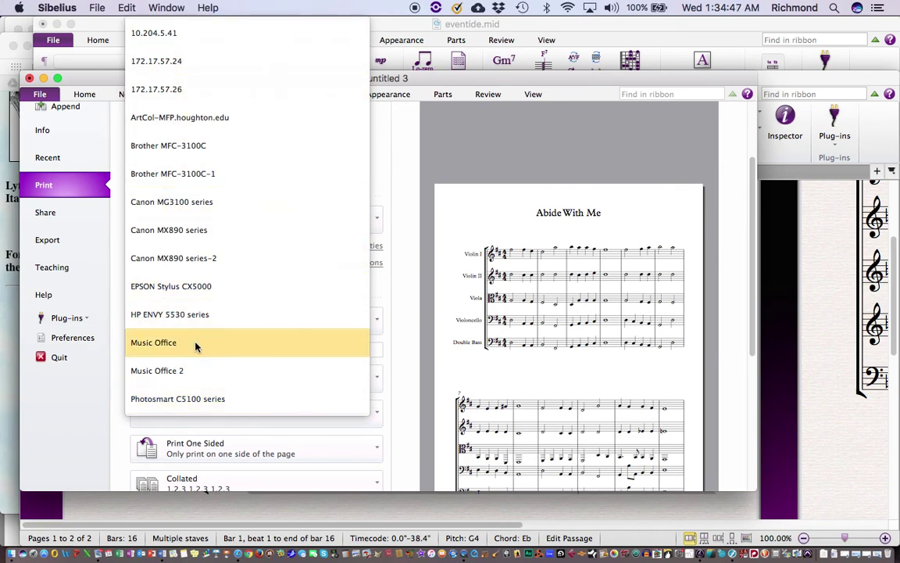
click(378, 184)
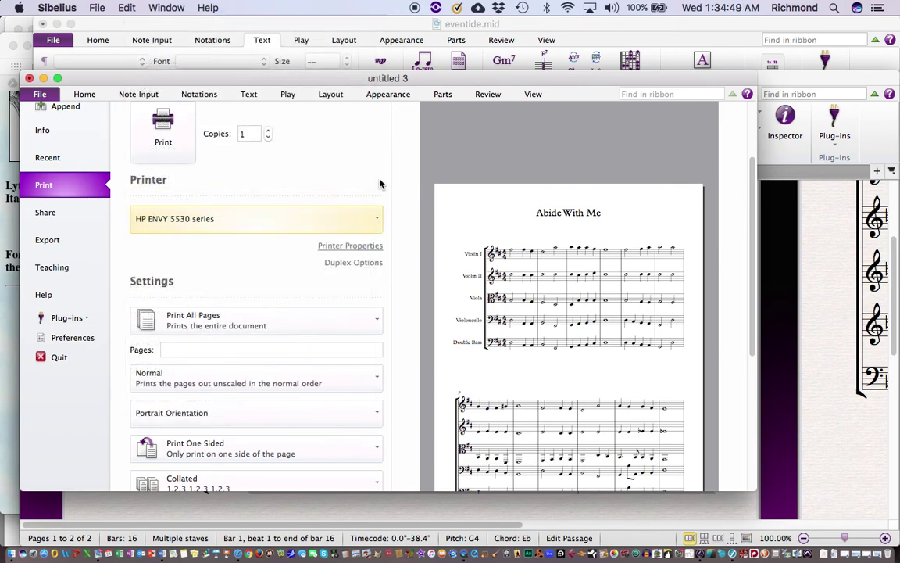
scroll(264, 276, up, 2)
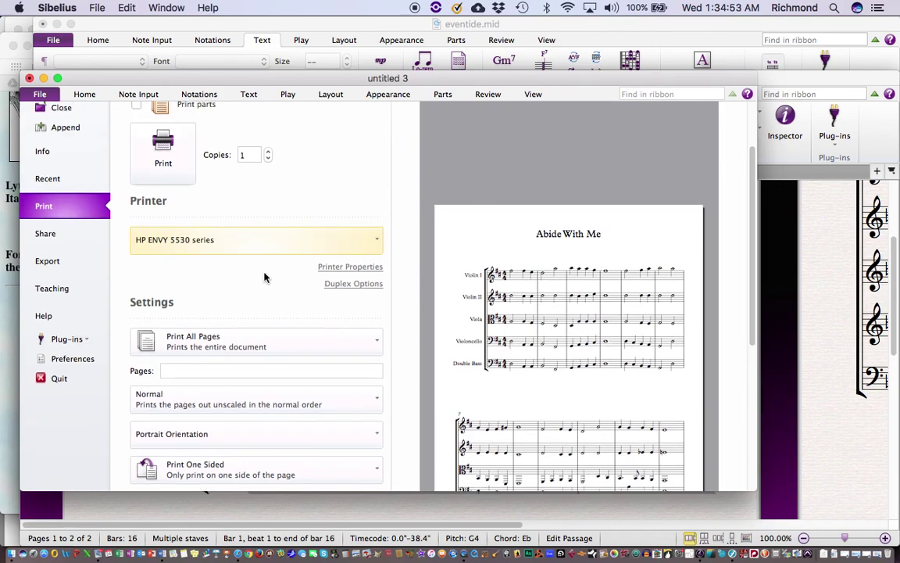
scroll(252, 369, down, 5)
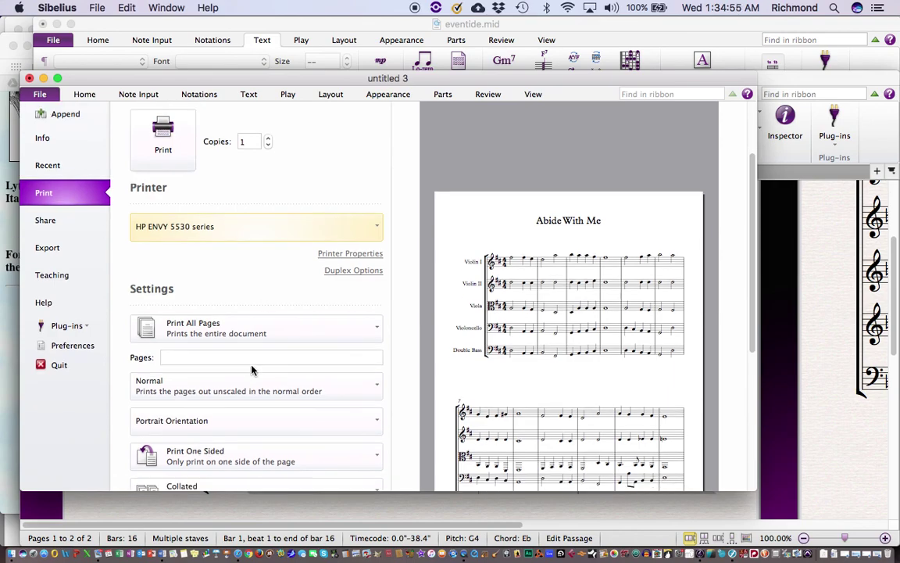
scroll(252, 369, down, 3)
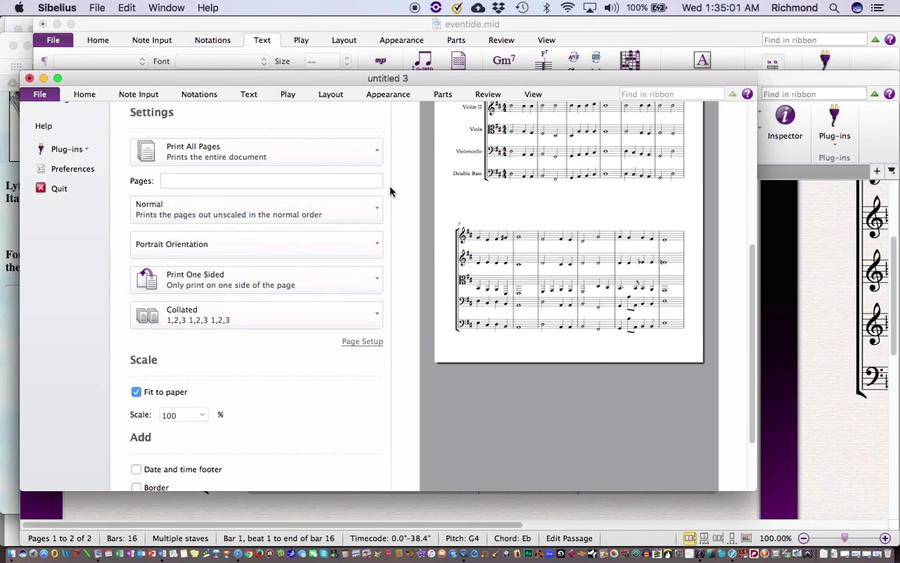
scroll(391, 192, up, 7)
scroll(391, 191, up, 5)
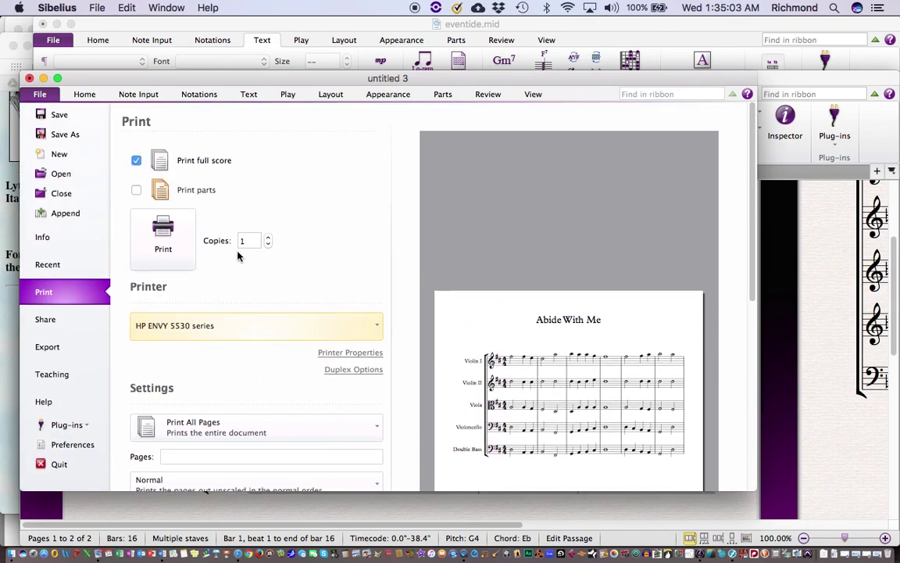
click(164, 235)
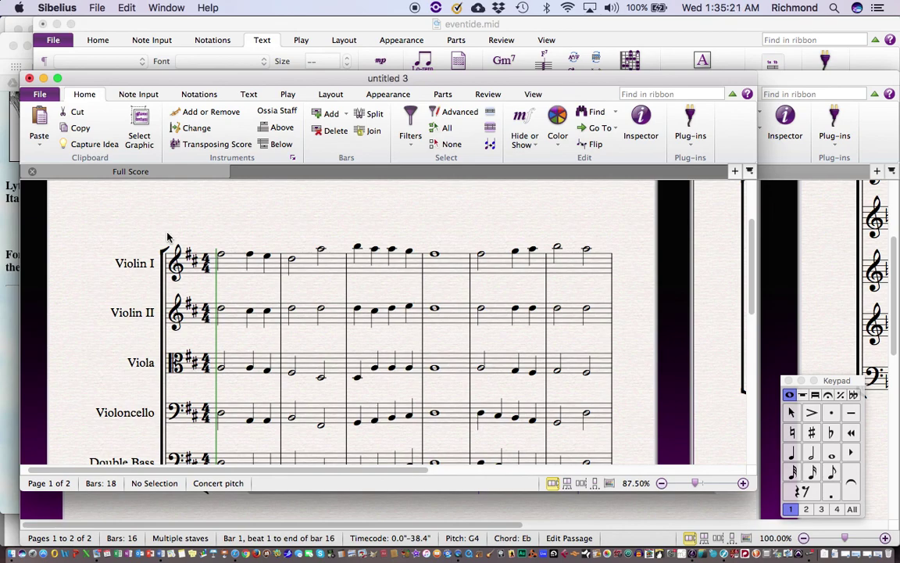
- Bring up the operating system's own print dialog for the full score
key(super+p)
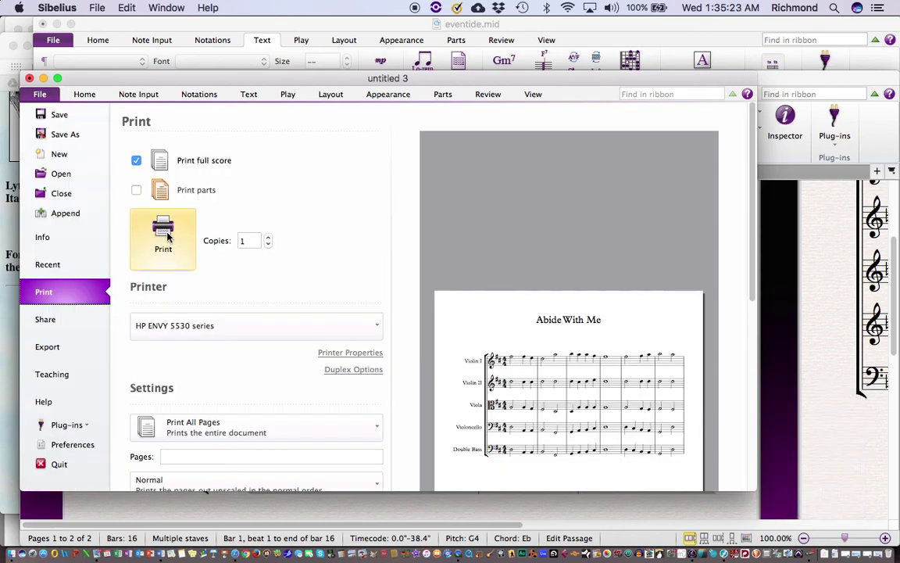
scroll(236, 393, down, 3)
scroll(236, 393, down, 8)
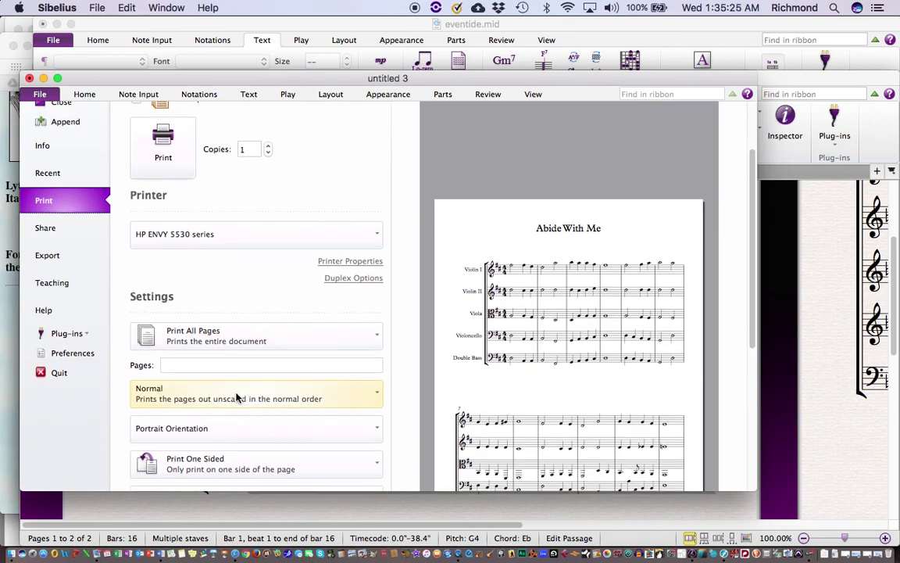
scroll(238, 398, down, 7)
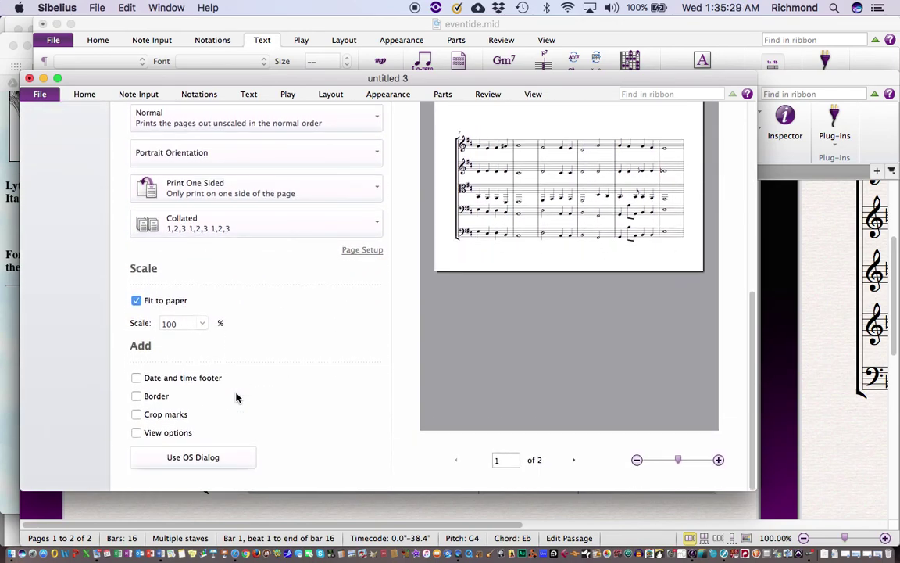
click(204, 460)
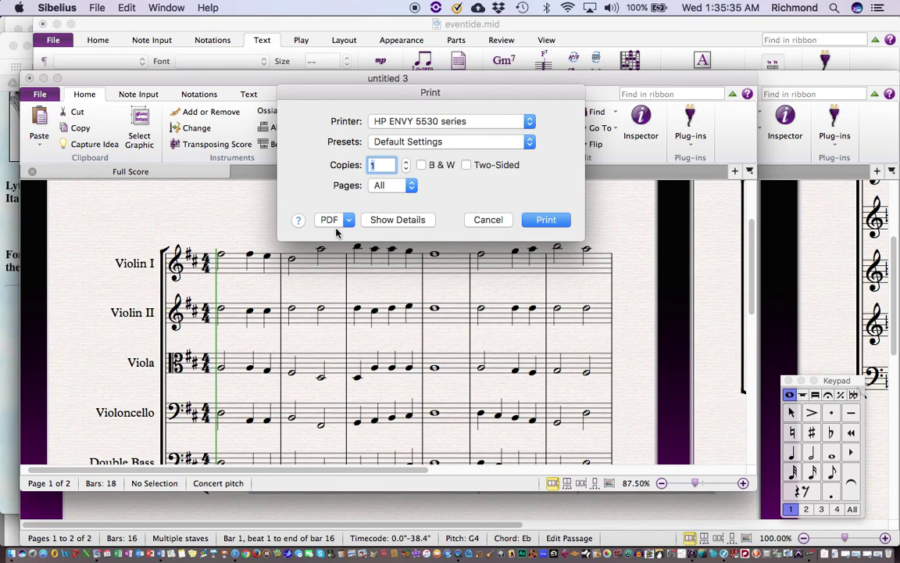
- Save the score as a PDF named AbideWithMeStrings.pdf on the Desktop
click(342, 222)
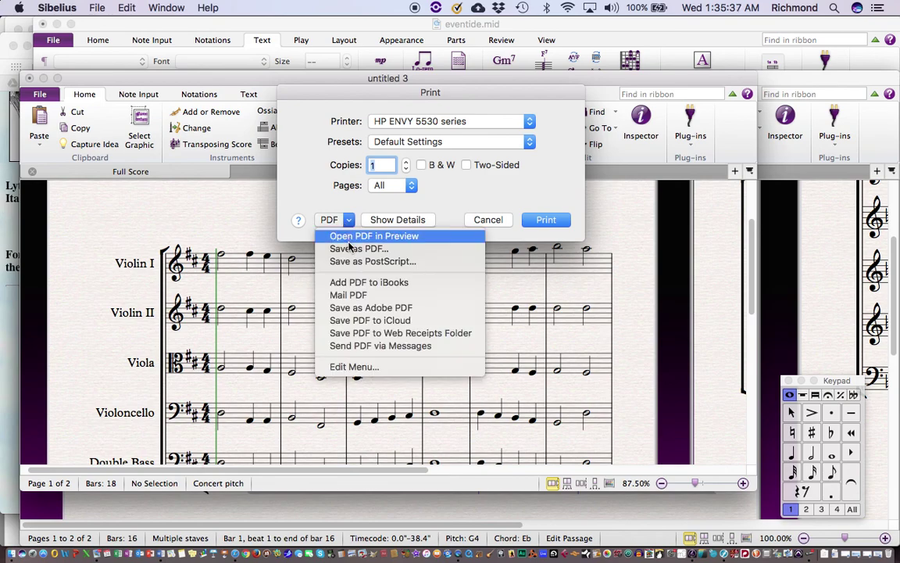
click(351, 249)
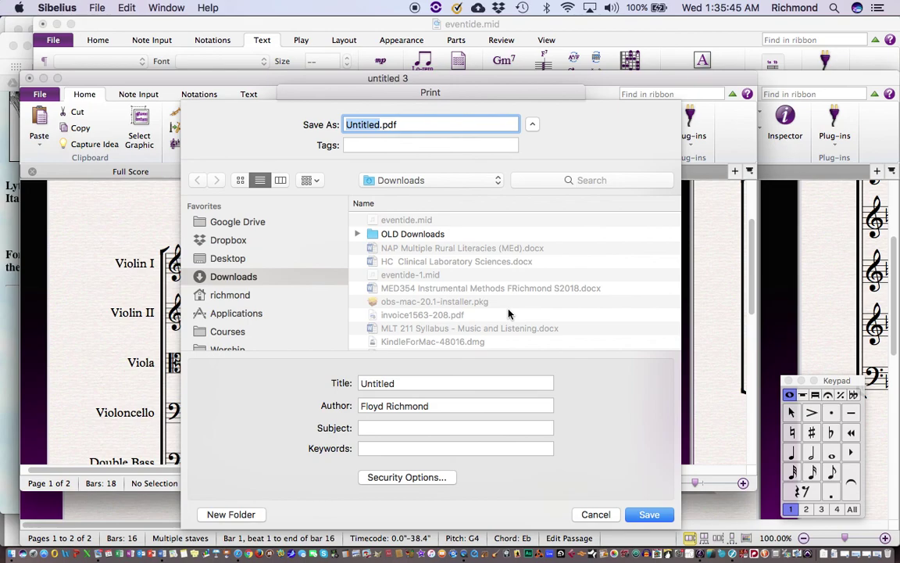
text(AbideWith)
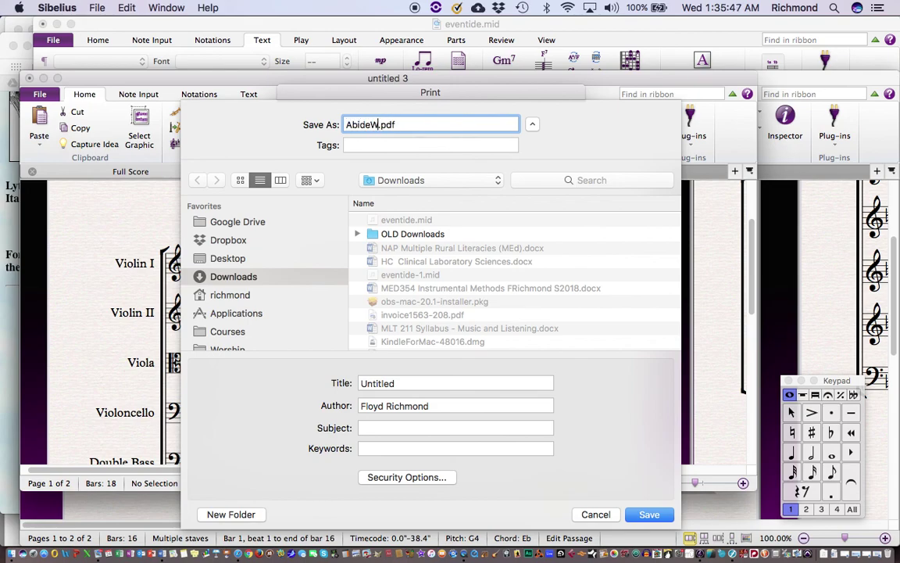
text(MeStrings)
key(super+shift+d)
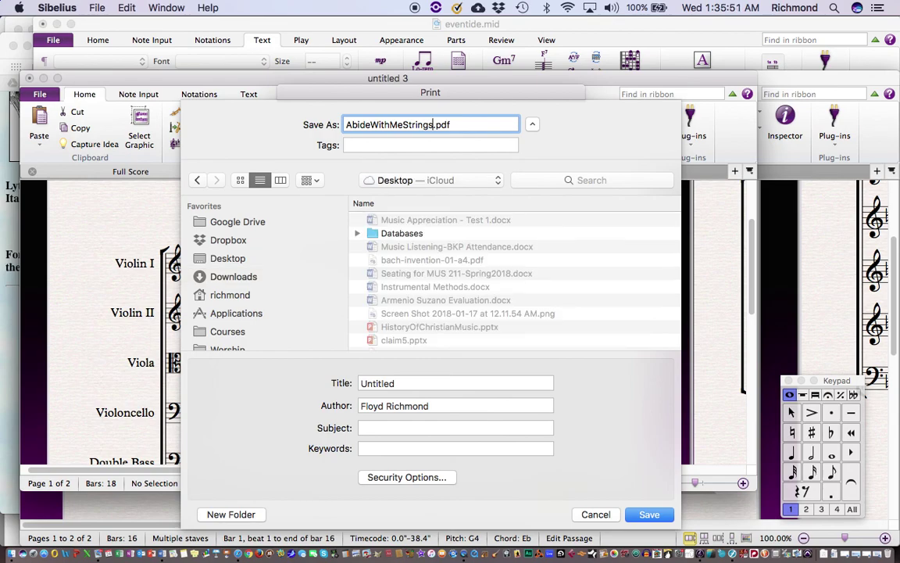
click(651, 516)
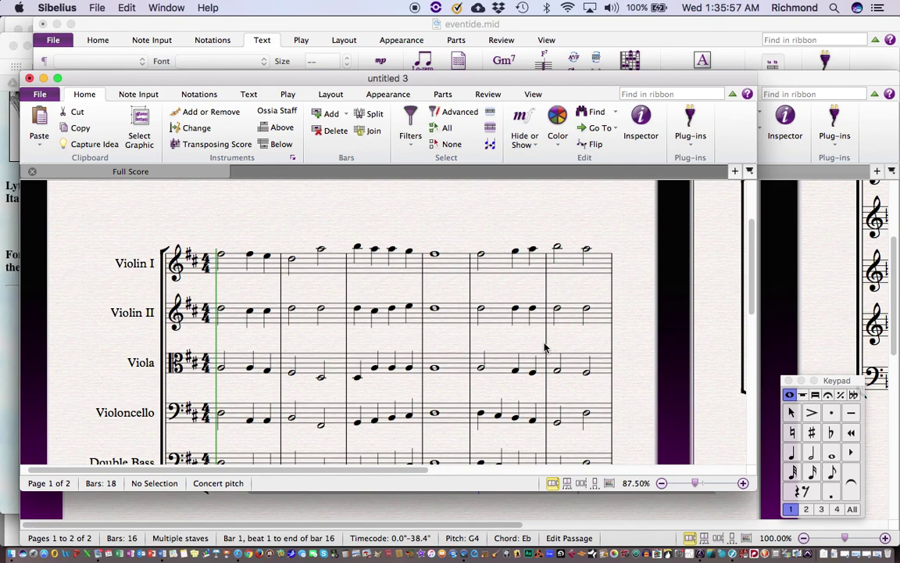
- Look over the first page of the string score, from the title down to the Double Bass staff
click(546, 305)
scroll(690, 316, up, 3)
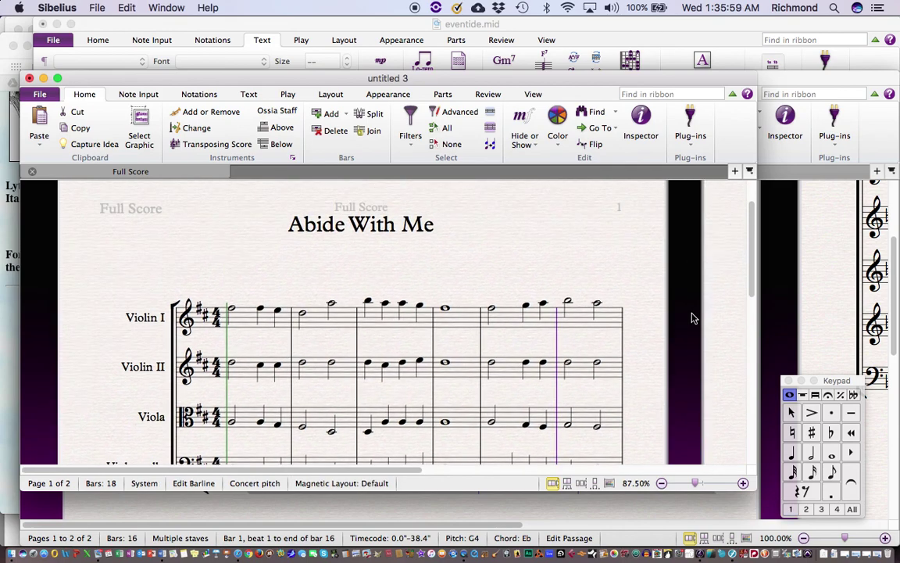
scroll(690, 316, down, 3)
scroll(691, 316, up, 2)
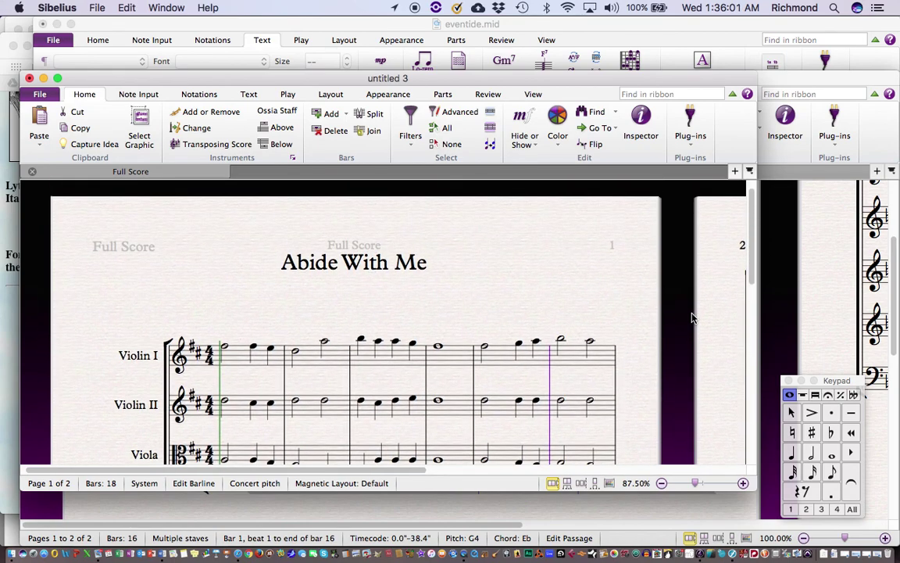
scroll(691, 315, down, 1)
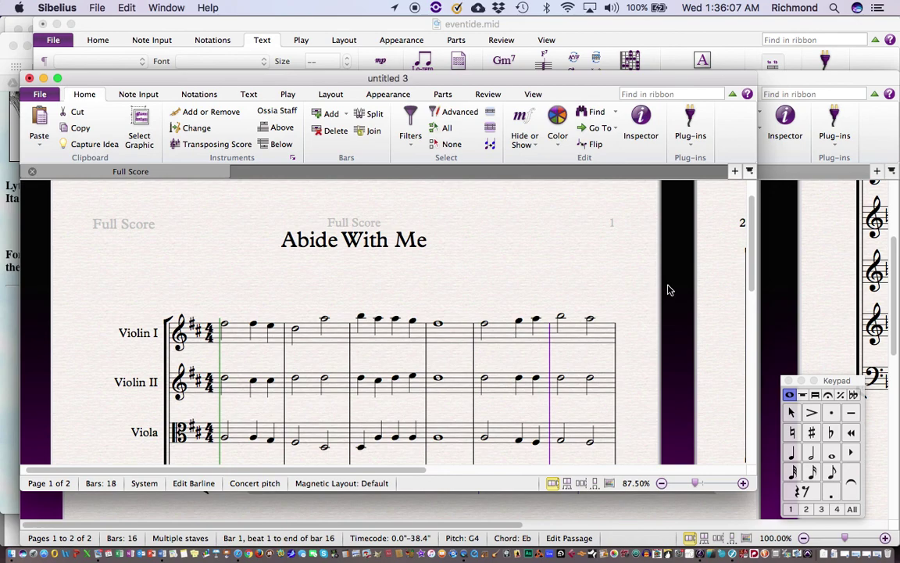
scroll(668, 290, down, 5)
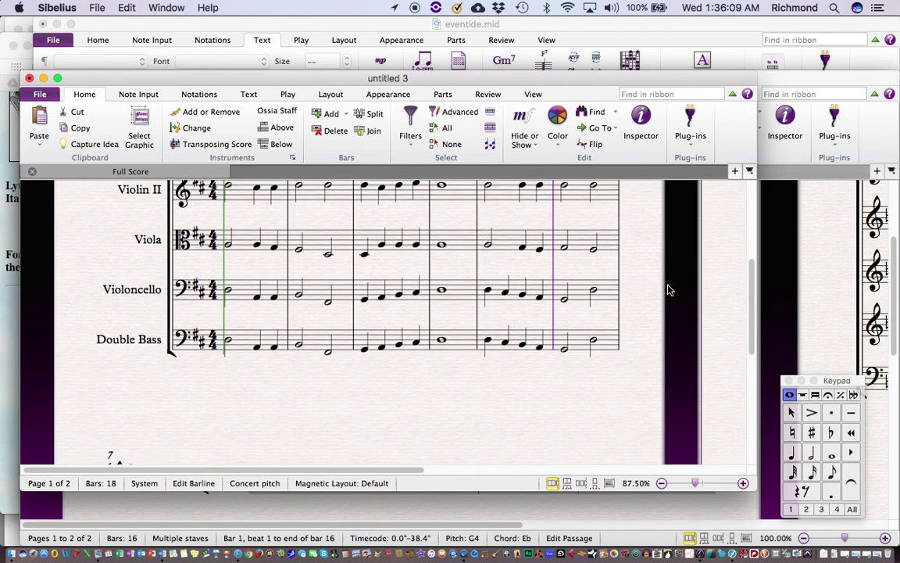
scroll(669, 290, up, 5)
scroll(668, 290, up, 2)
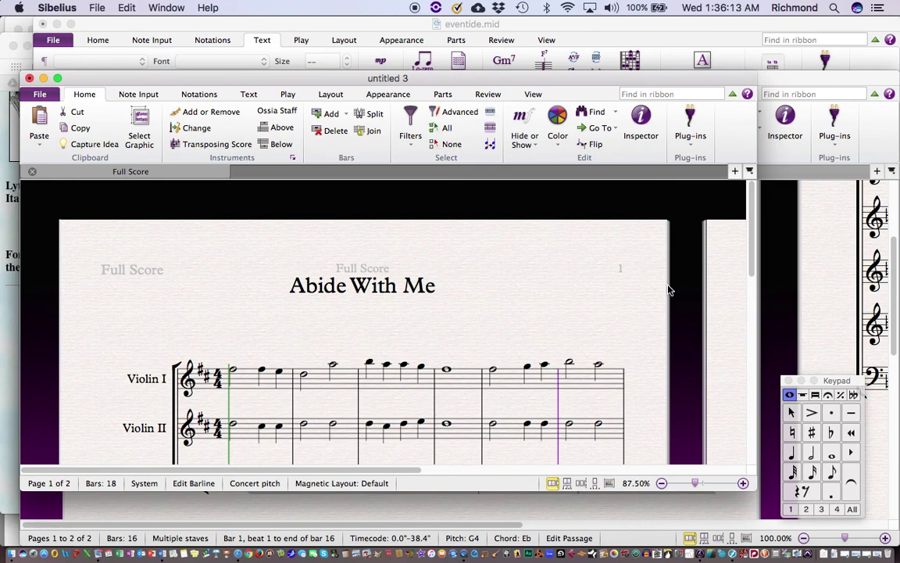
scroll(668, 290, down, 2)
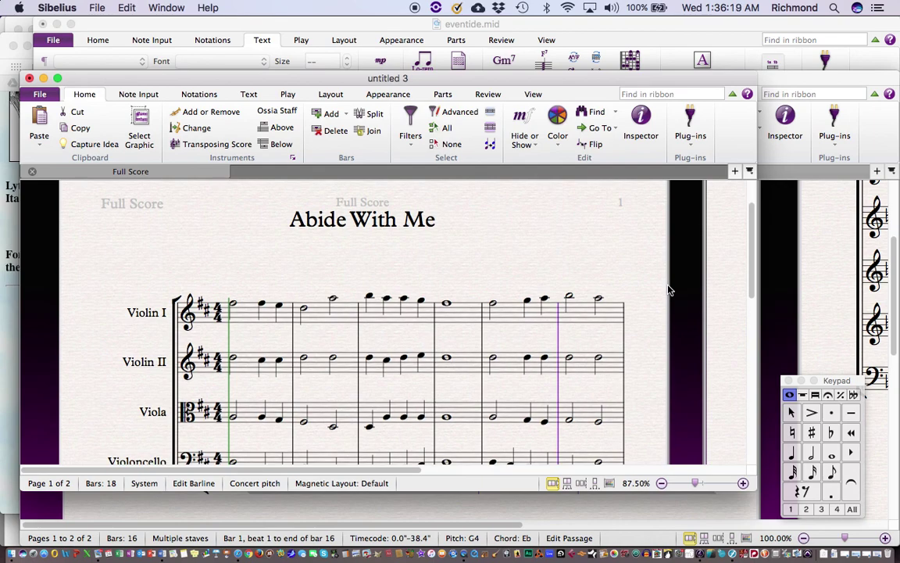
key(super+Tab)
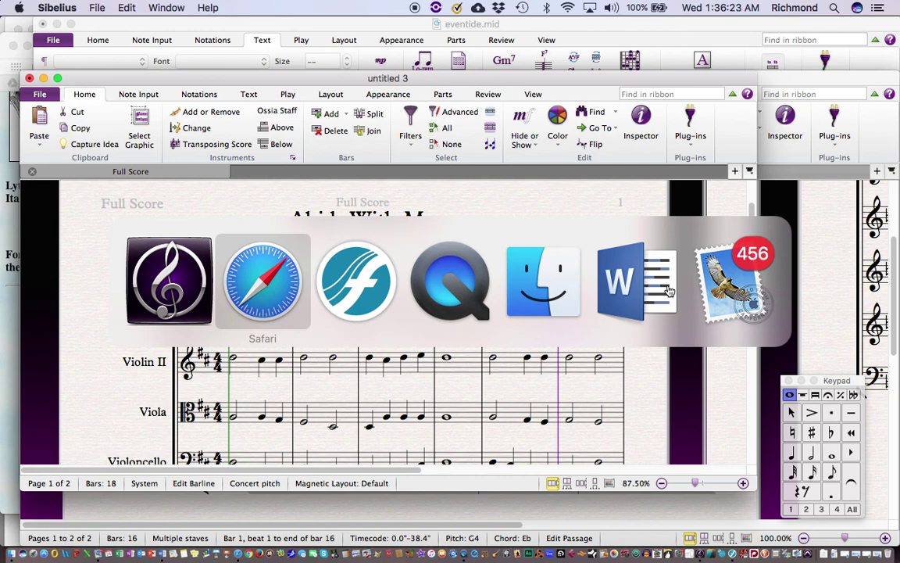
key(super+Tab)
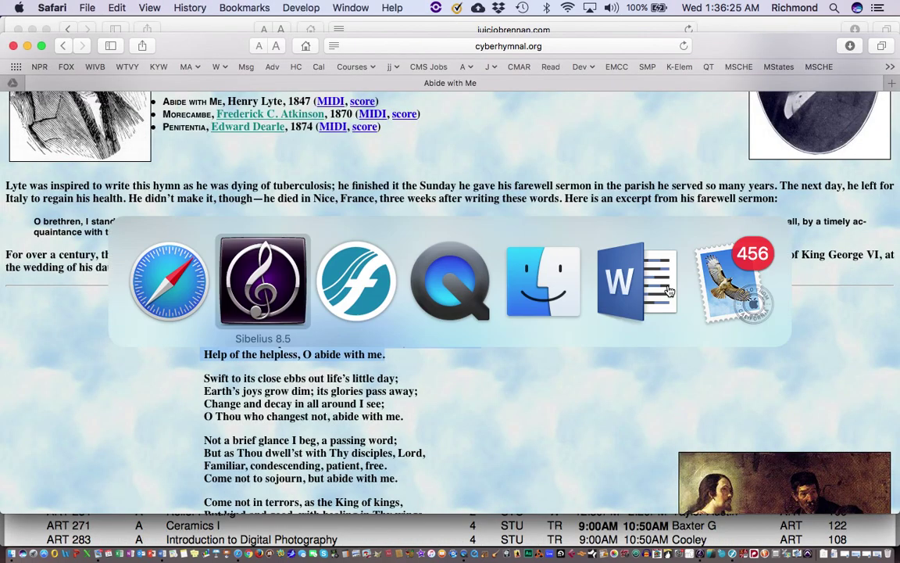
key(super+Tab)
key(super+Tab)
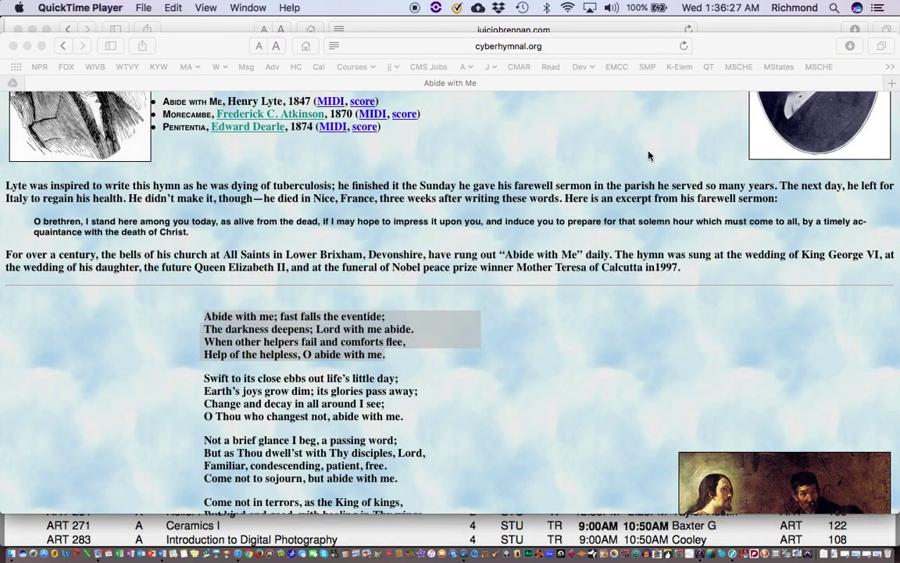